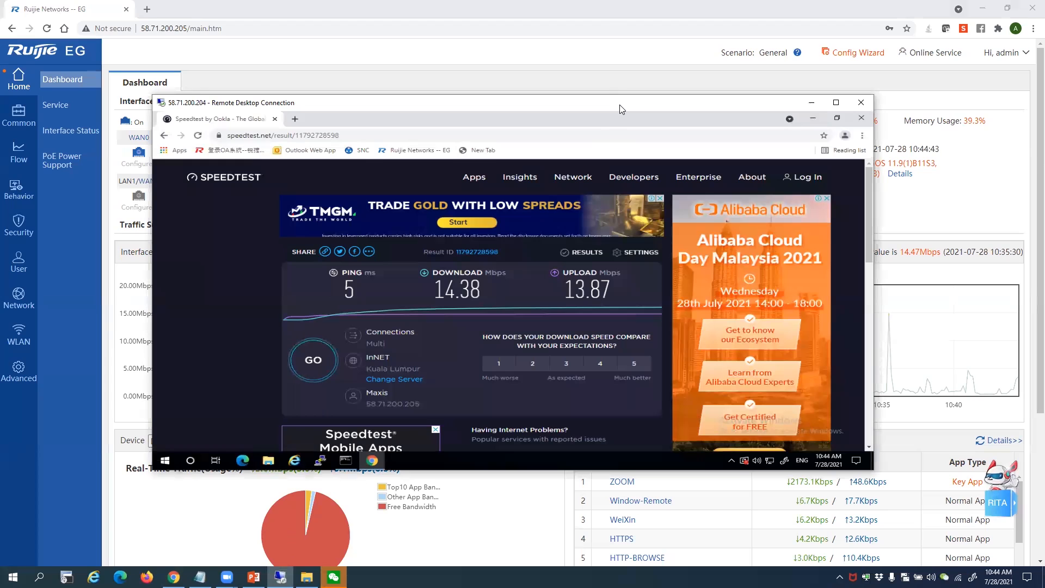
Move the Remote Desktop window aside and bring the Ruijie dashboard to the front
drag(619, 105, 757, 98)
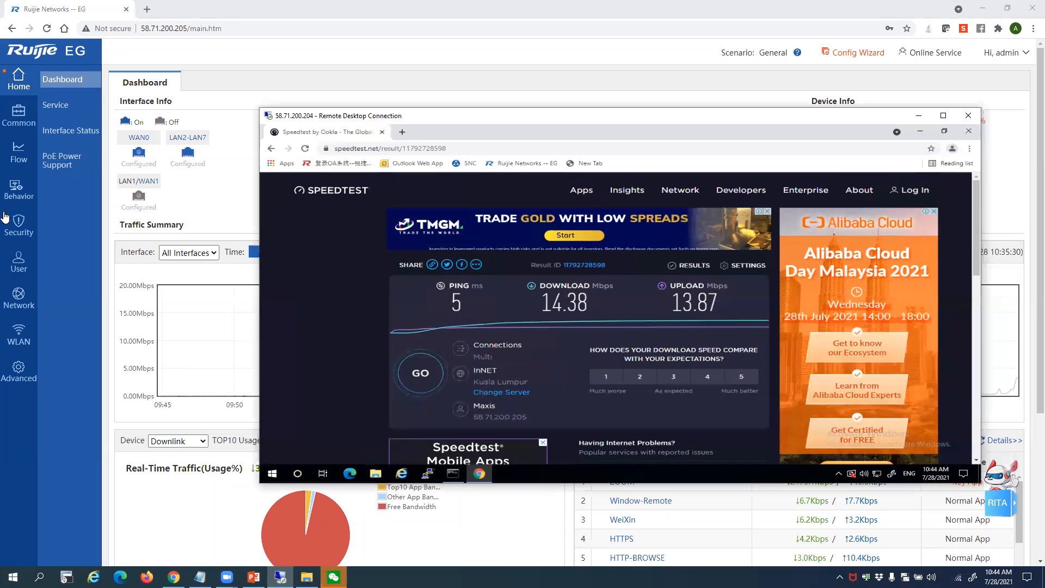
drag(596, 105, 566, 123)
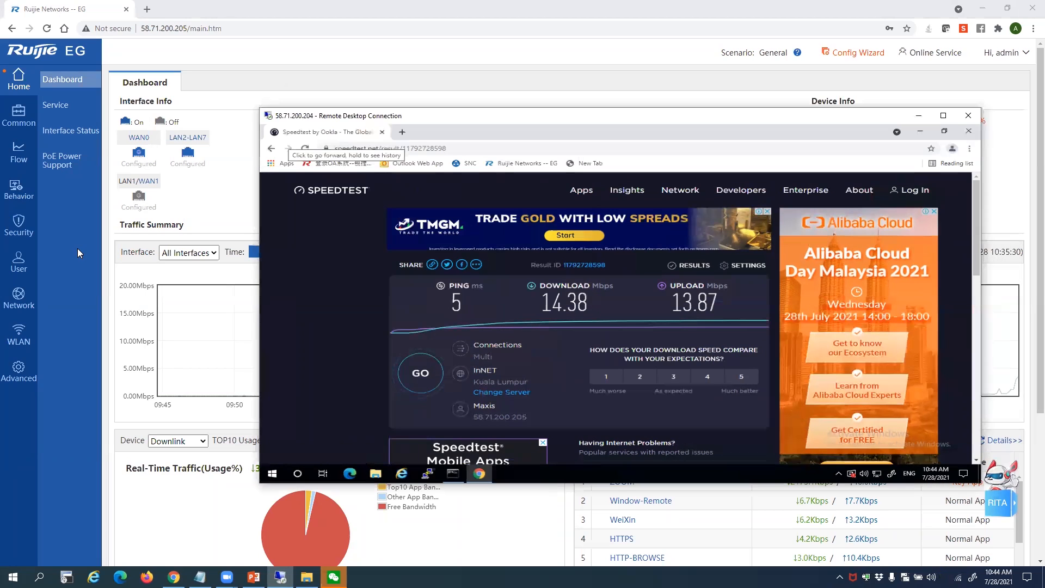
click(77, 237)
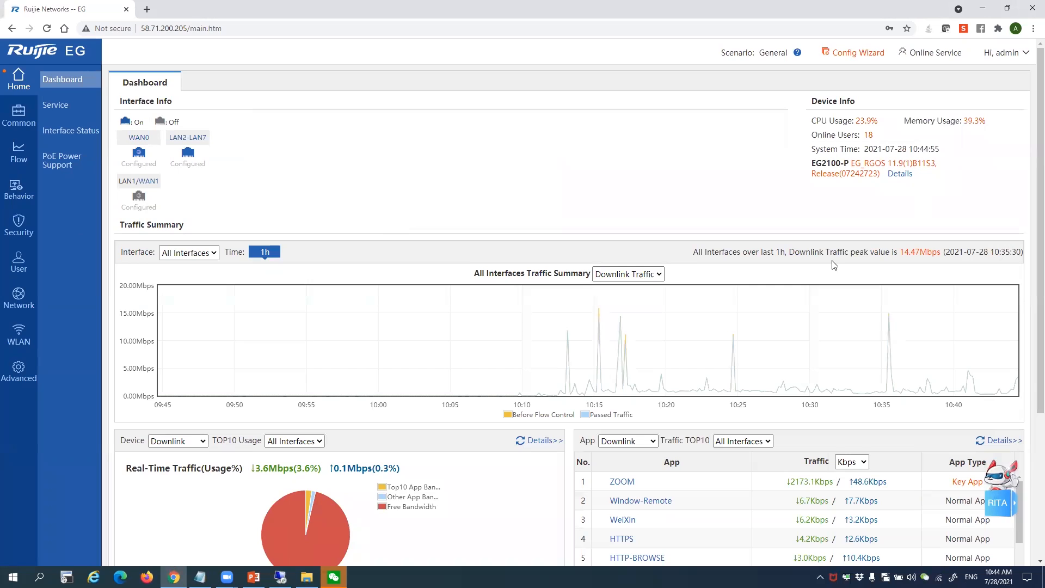
scroll(816, 267, down, 4)
scroll(795, 270, up, 2)
scroll(874, 225, up, 2)
Check the device serial number under Details and reload the 1h traffic graph
mouse_move(901, 175)
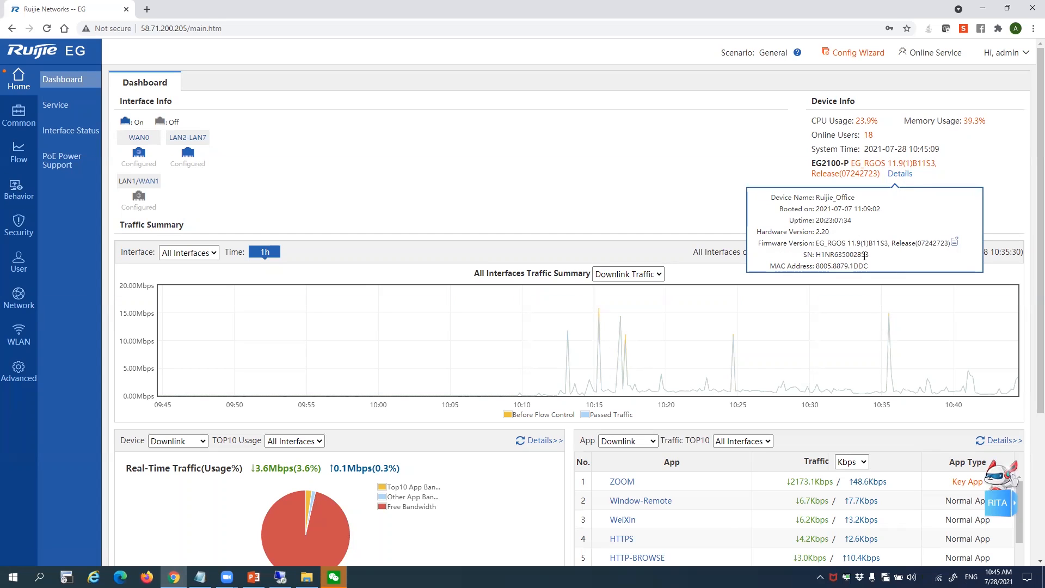
mouse_move(867, 254)
mouse_down()
mouse_move(834, 258)
mouse_move(864, 266)
mouse_up()
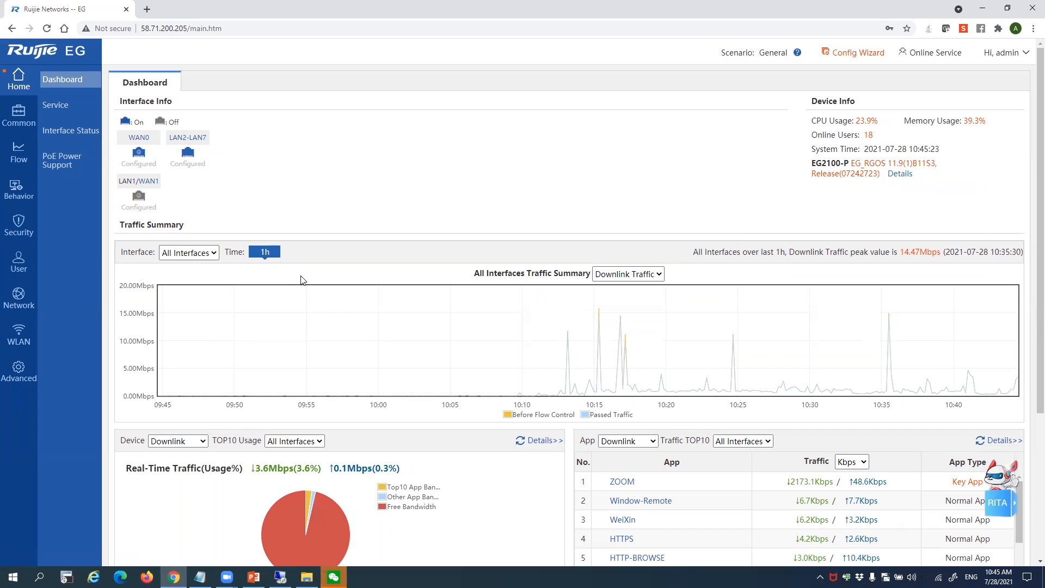
click(252, 251)
click(265, 255)
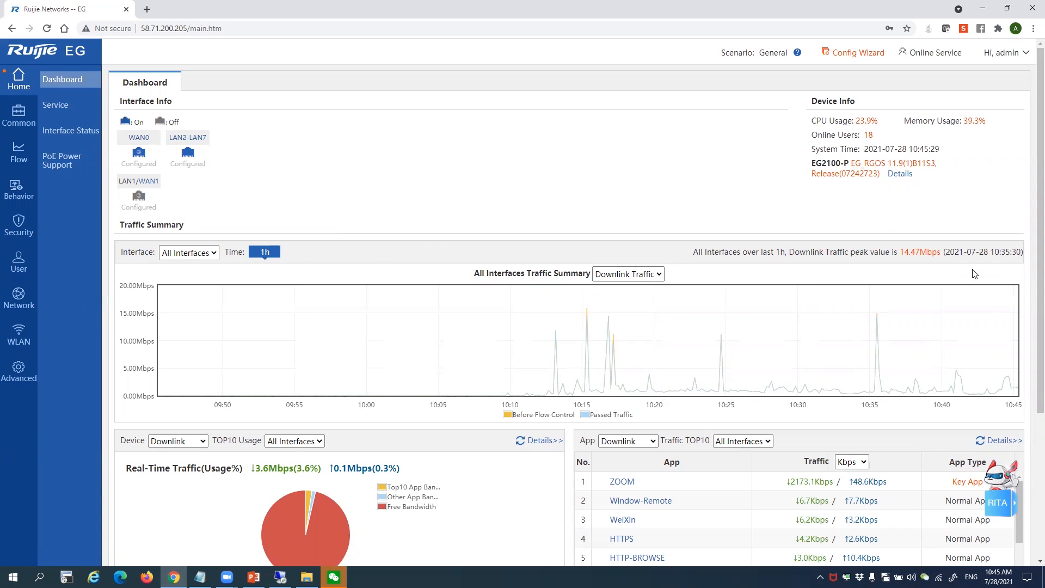
Review ZOOM's traffic and the top user's IP in the TOP10 tables, then open Service
scroll(743, 361, down, 4)
scroll(678, 292, down, 2)
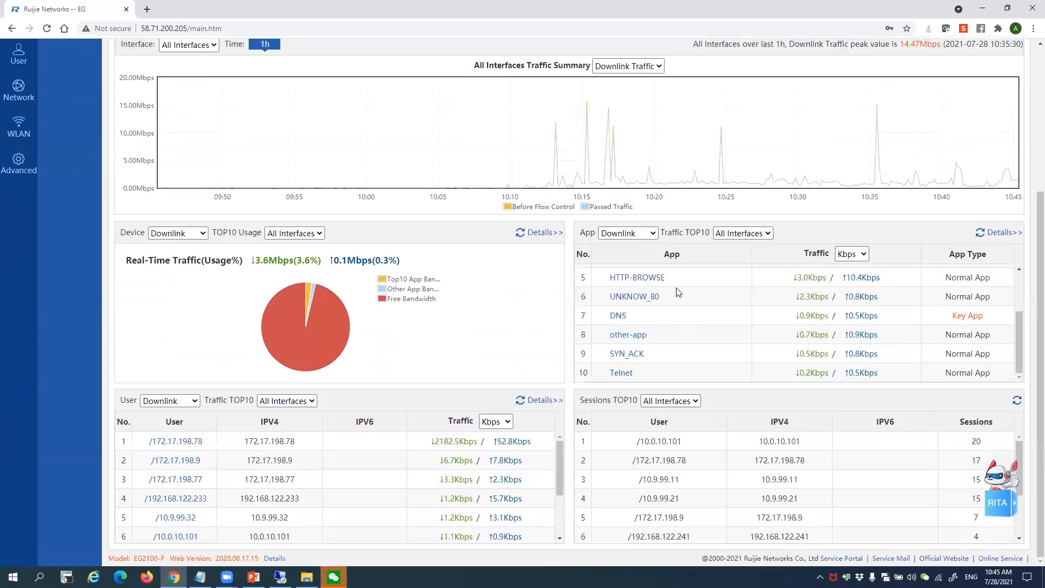
scroll(660, 282, up, 2)
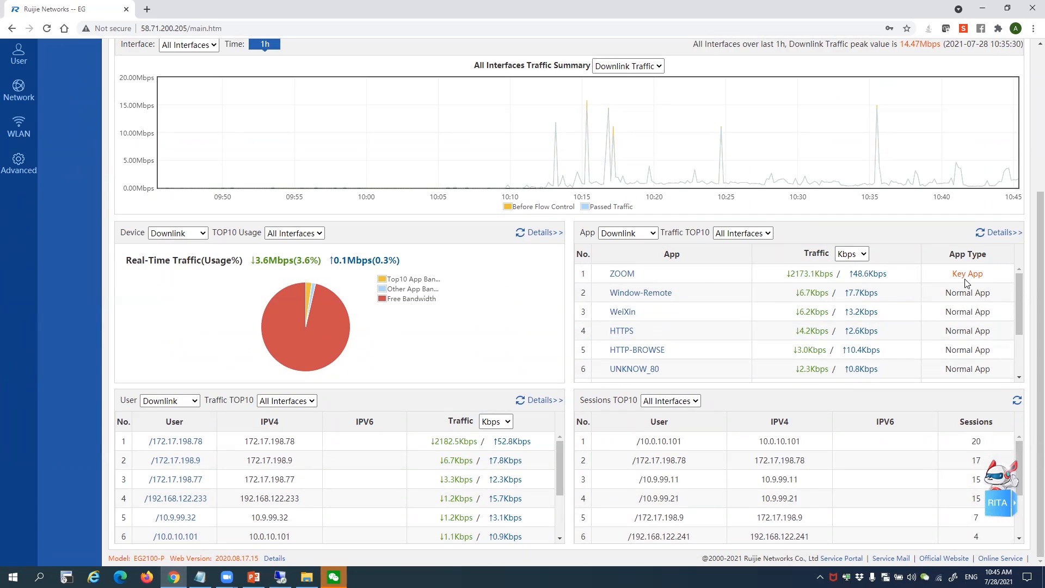
drag(970, 274, 667, 276)
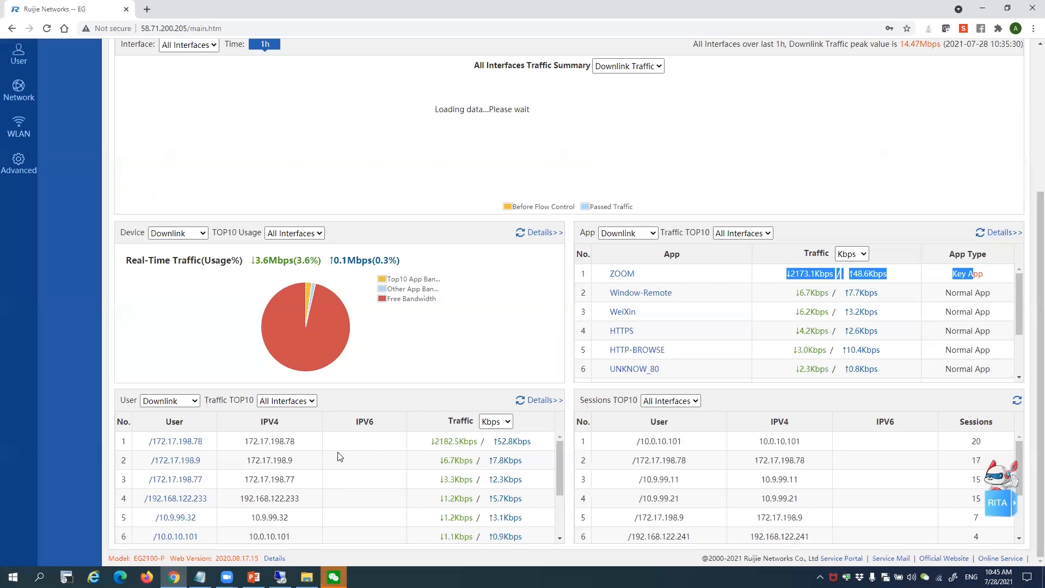
drag(161, 440, 348, 442)
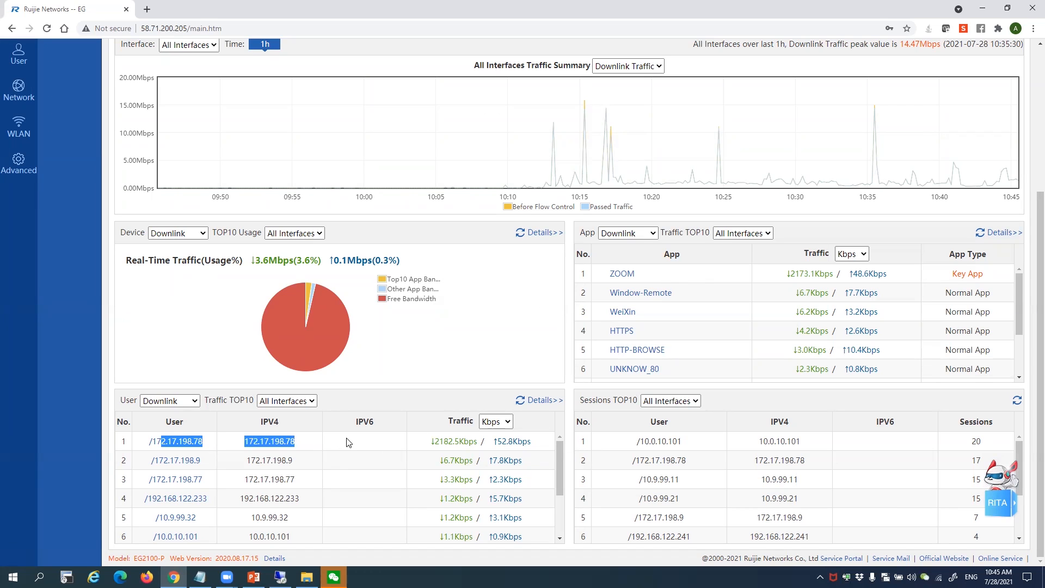
scroll(205, 443, up, 4)
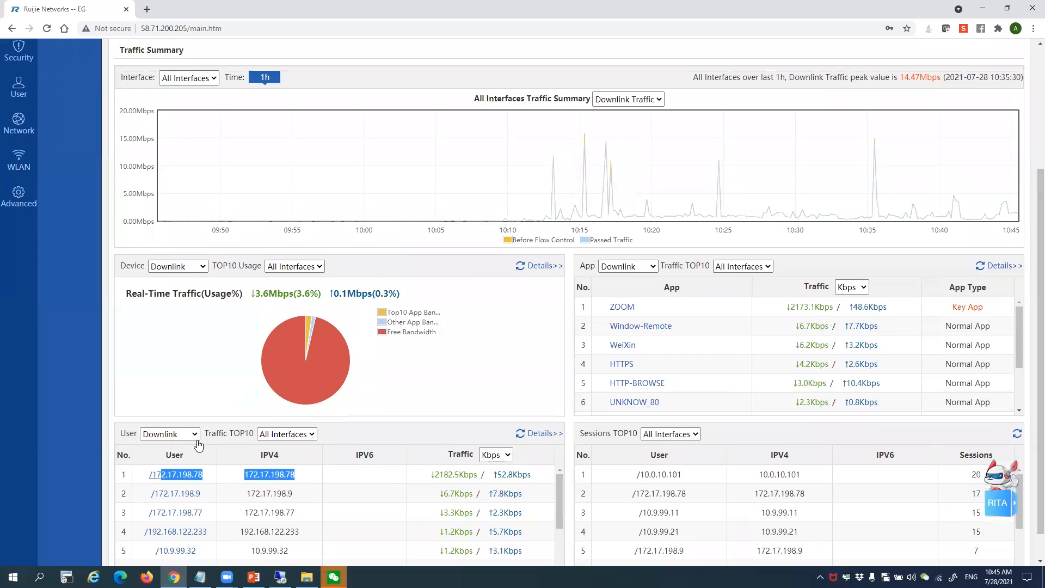
click(57, 106)
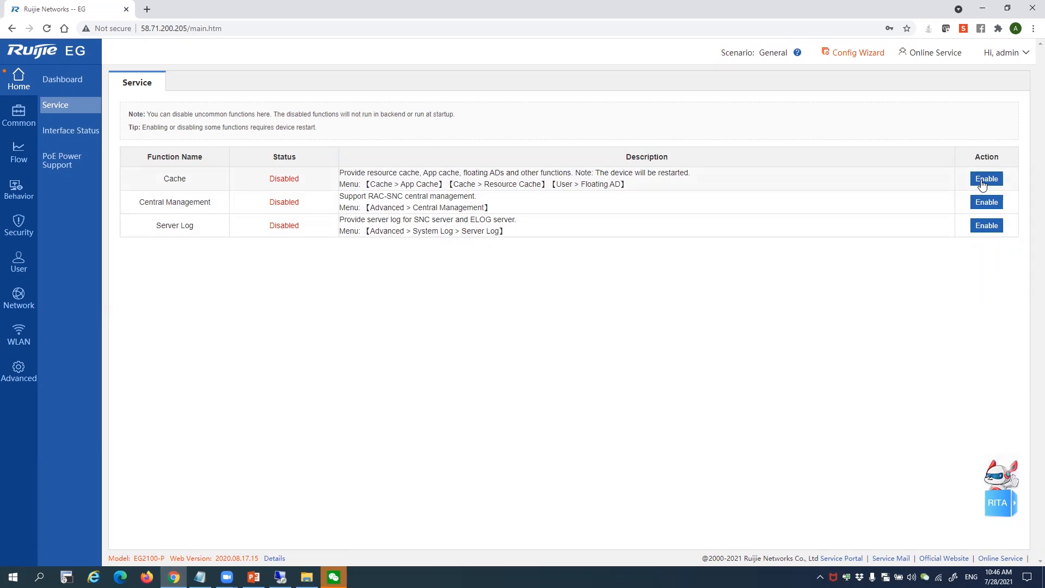
Open Interface Status, check the Gi0/0 and Gi0/2 entries, and show 50 rows per page
click(50, 129)
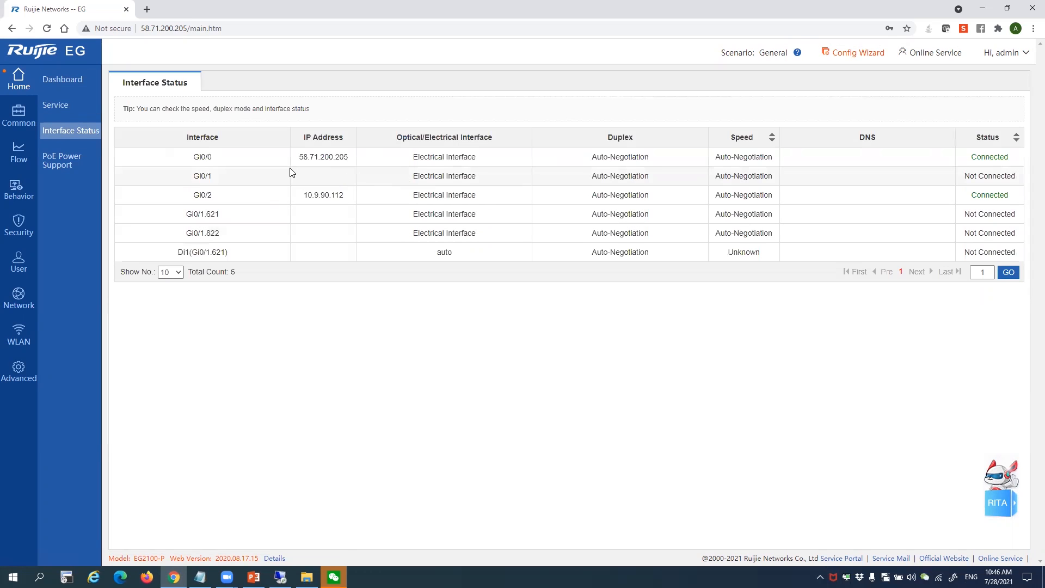
drag(192, 157, 293, 159)
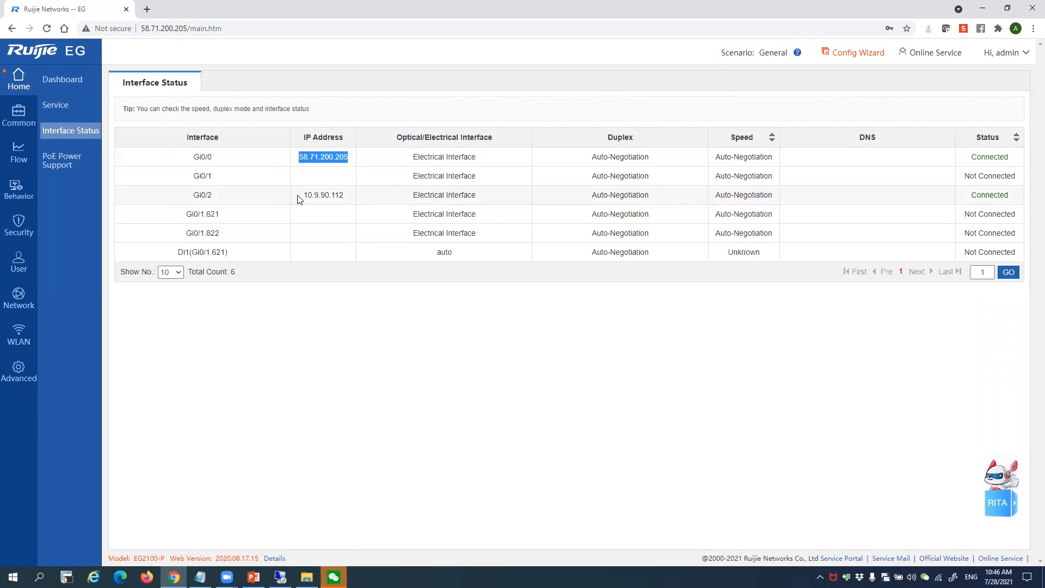
drag(295, 197, 353, 203)
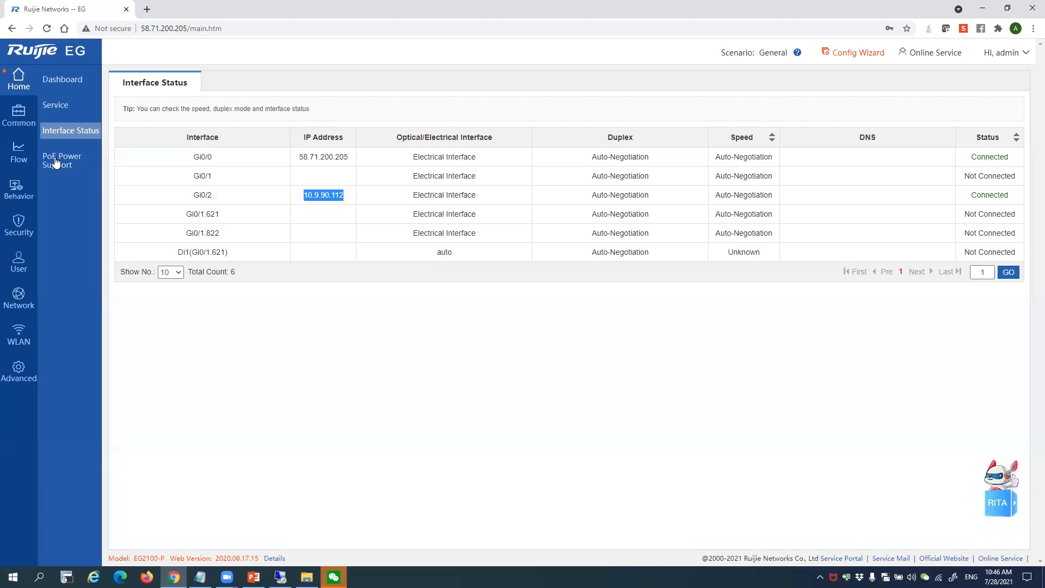
click(164, 276)
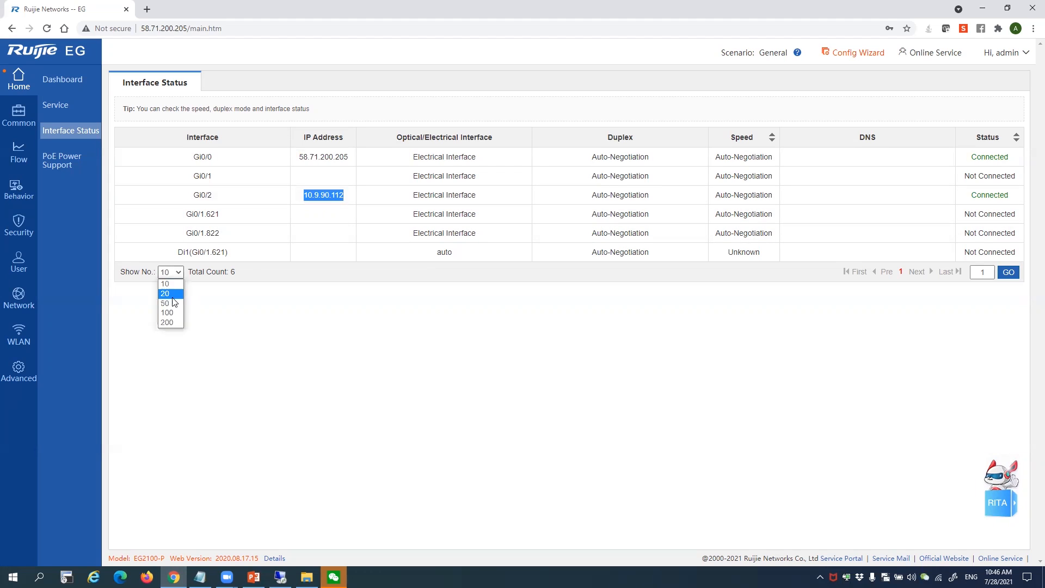
click(174, 303)
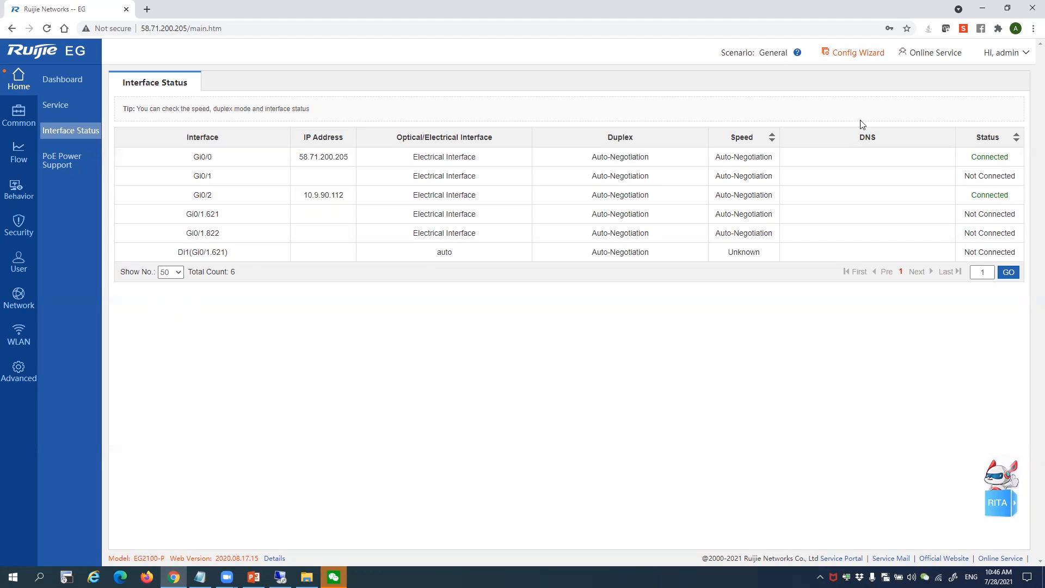
Note Gi0/0 at 58.71.200.205 and Gi0/2 at 10.9.90.112, then open PoE Power Support
double_click(300, 158)
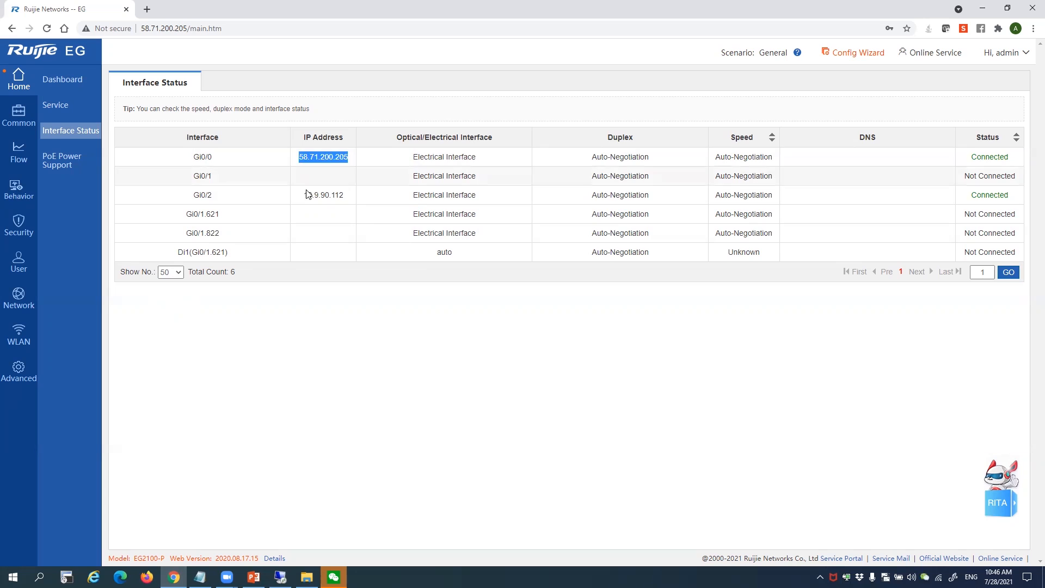
drag(306, 195, 349, 195)
click(72, 172)
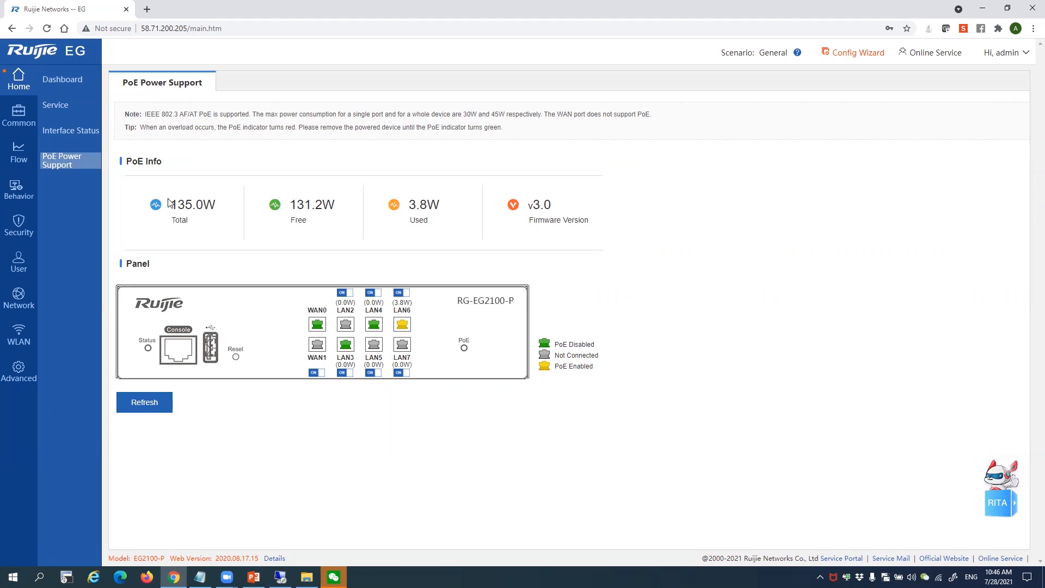
Note the 135.0W total and 3.8W used PoE power, then open Common Functions
drag(169, 202, 226, 213)
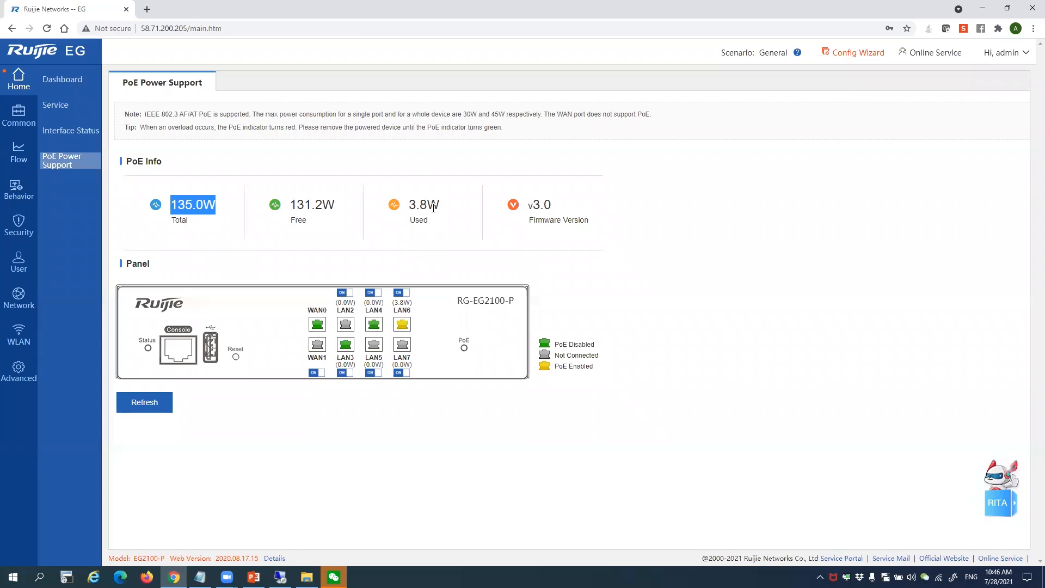
drag(440, 207, 398, 212)
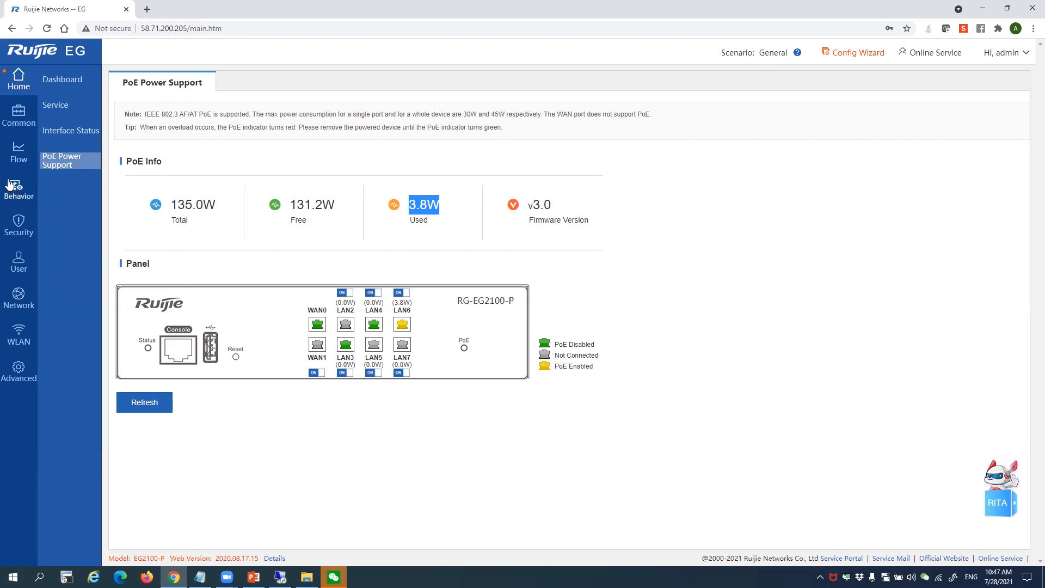
click(24, 127)
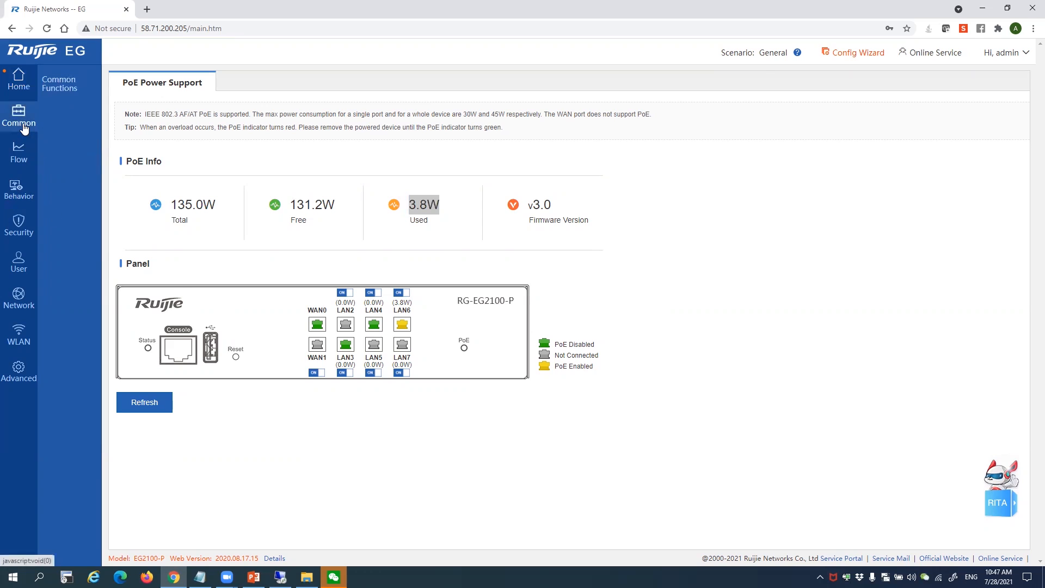
click(54, 96)
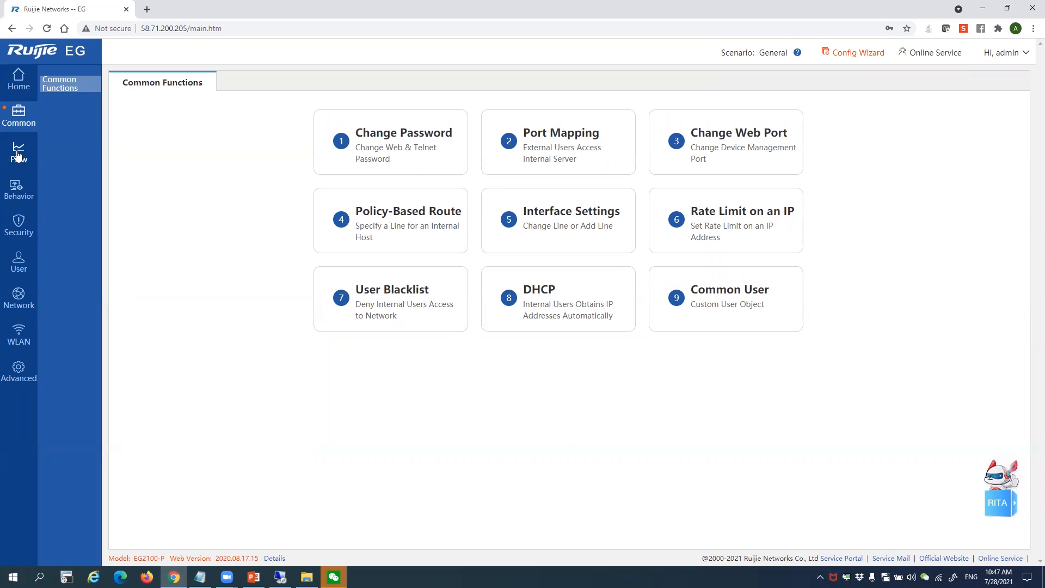
Open Real-Time Traffic and set its refresh interval to every 10 seconds
mouse_move(18, 155)
click(59, 87)
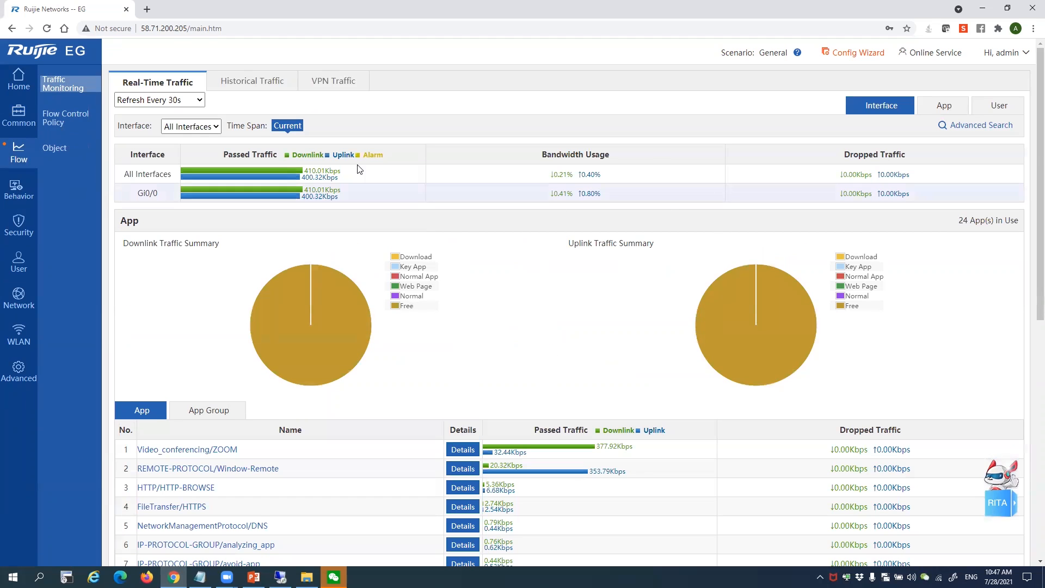
click(207, 130)
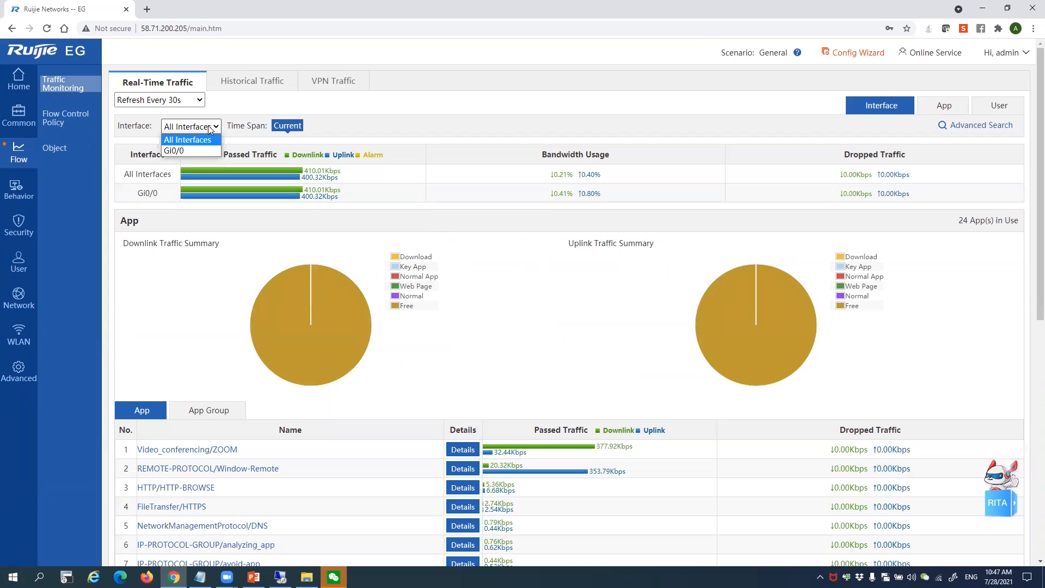
click(207, 130)
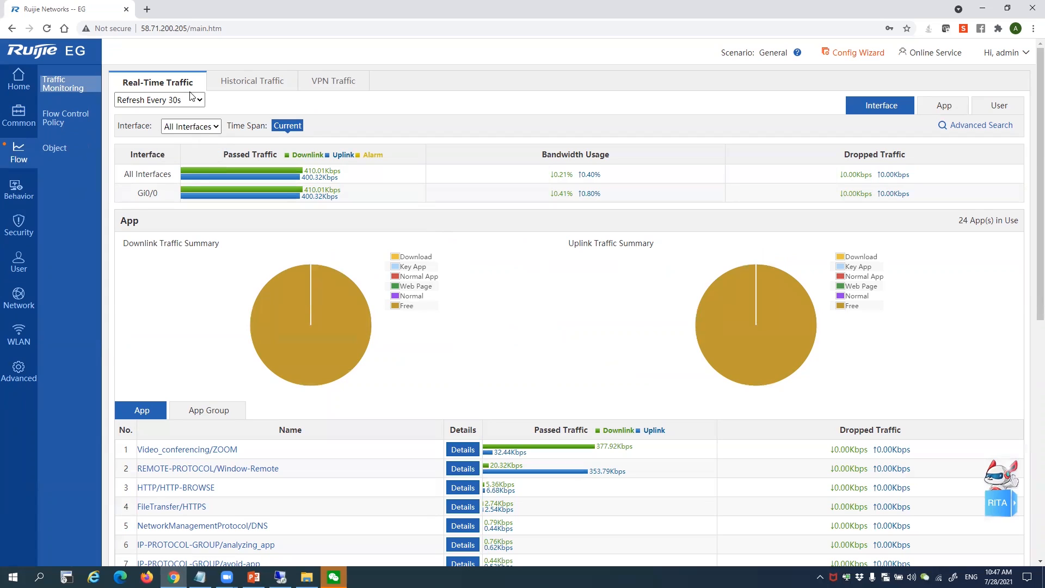
click(192, 99)
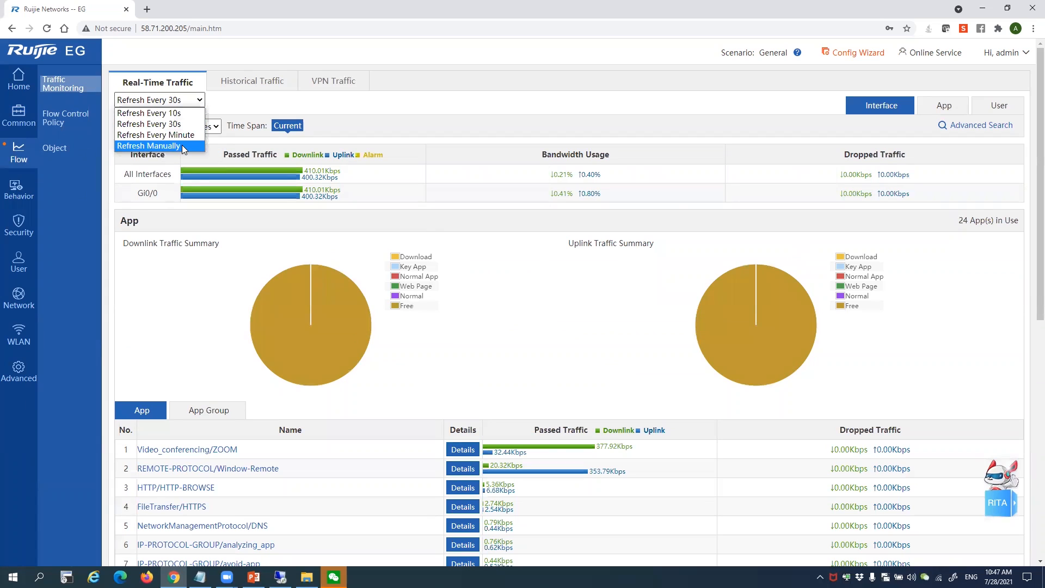
click(182, 146)
click(198, 101)
click(195, 114)
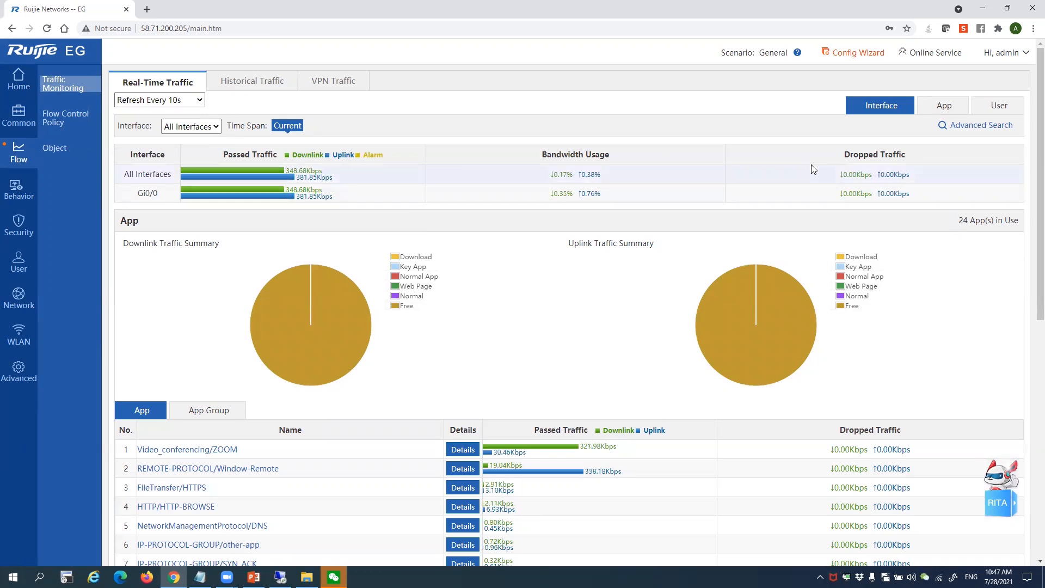
Switch Advanced Search to Sessions and review the Key App and Normal App traffic tables
click(1001, 134)
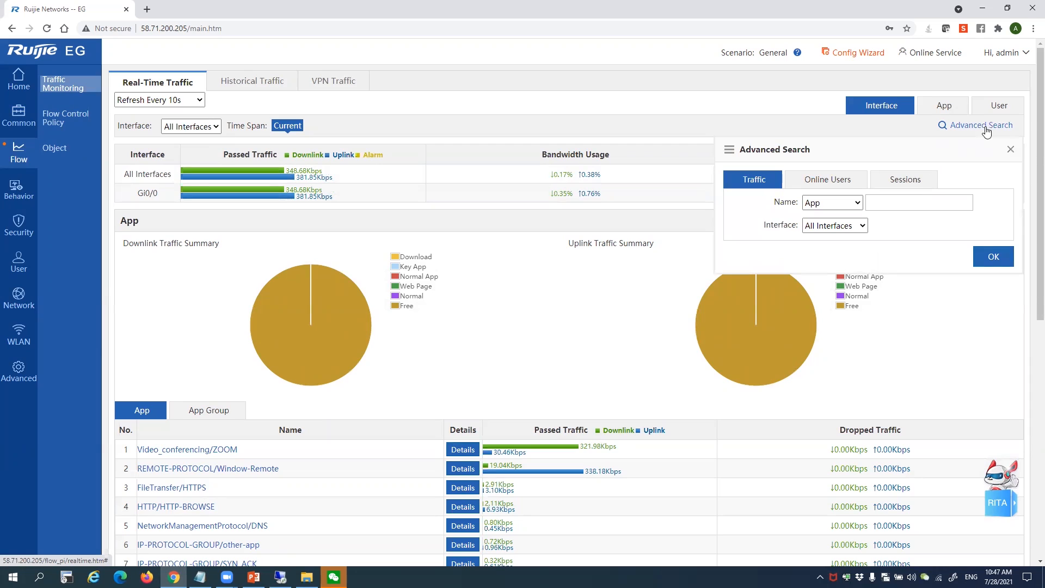
click(843, 184)
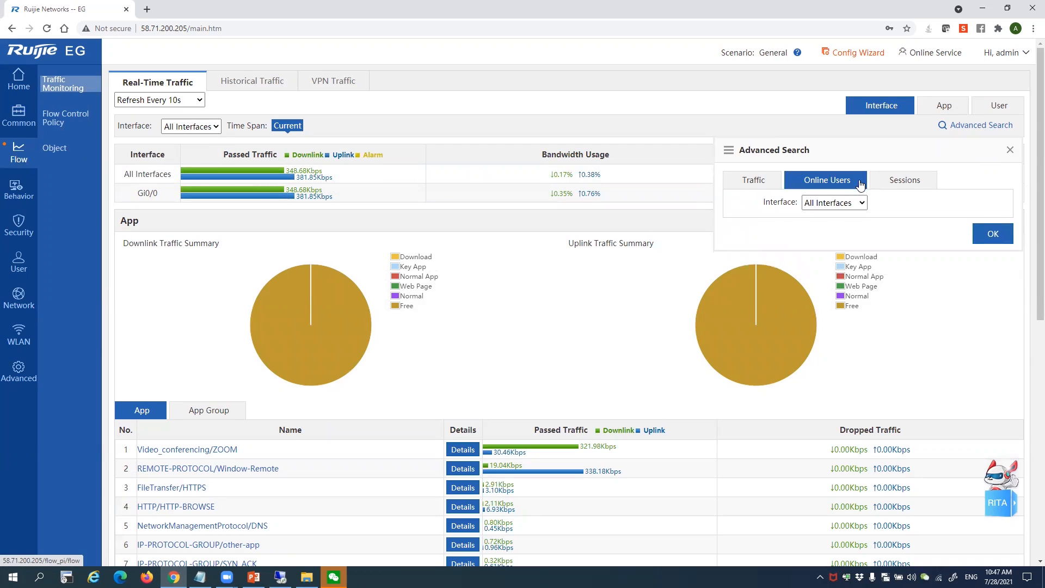
click(754, 182)
click(901, 183)
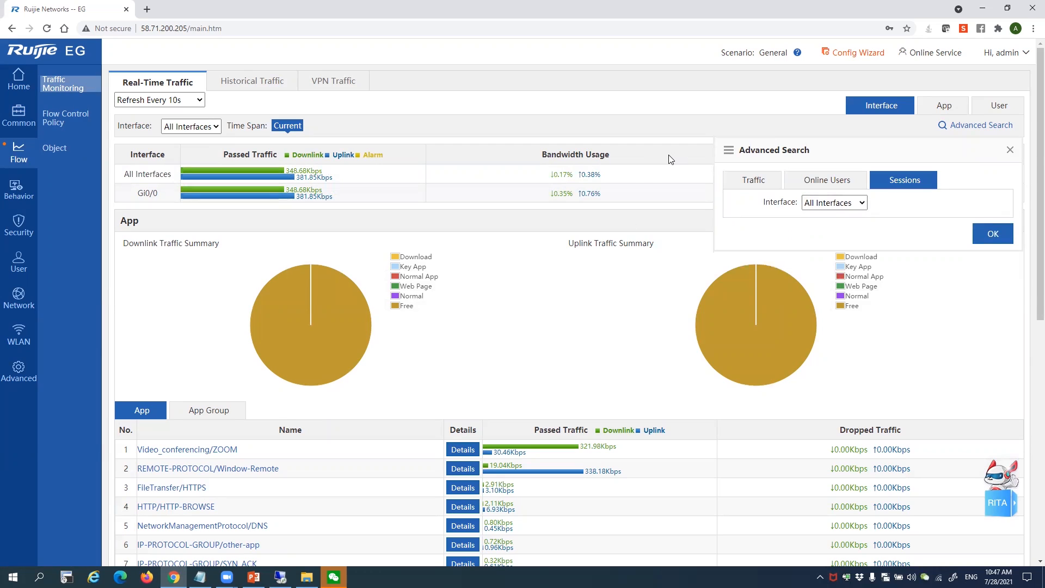
click(957, 105)
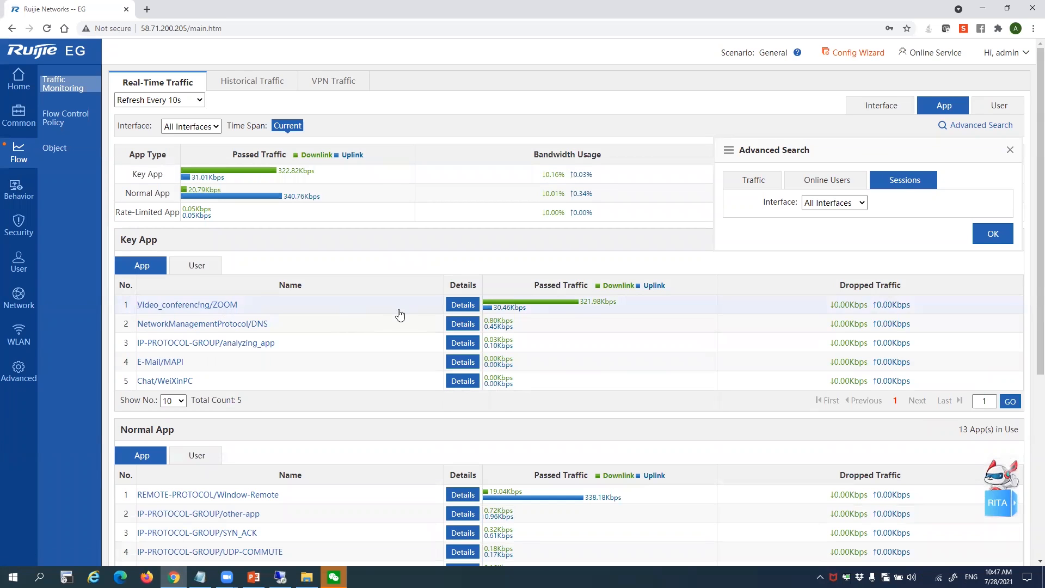
scroll(653, 319, down, 1)
scroll(654, 320, down, 6)
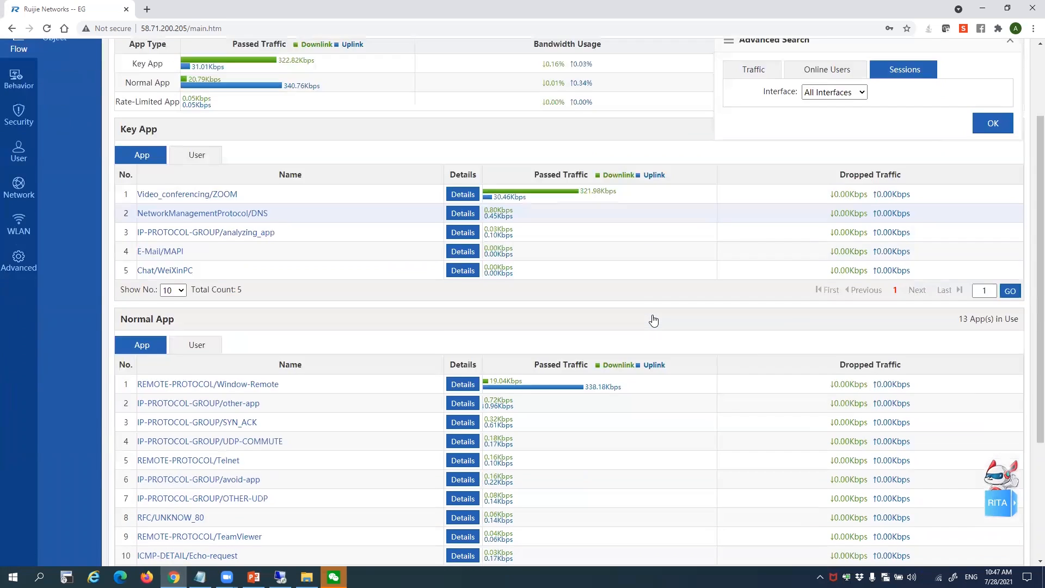
scroll(805, 236, up, 8)
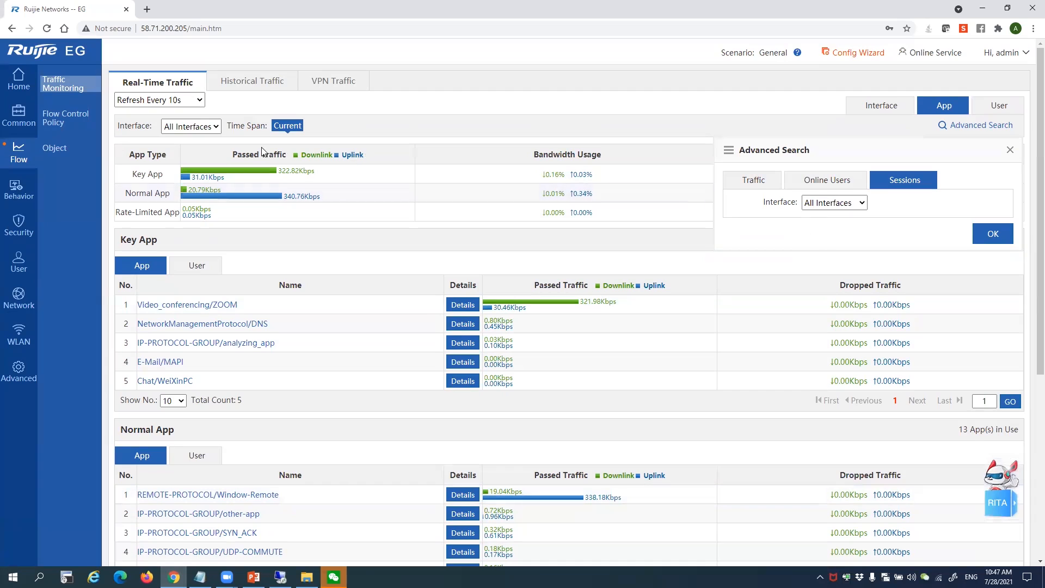
click(263, 86)
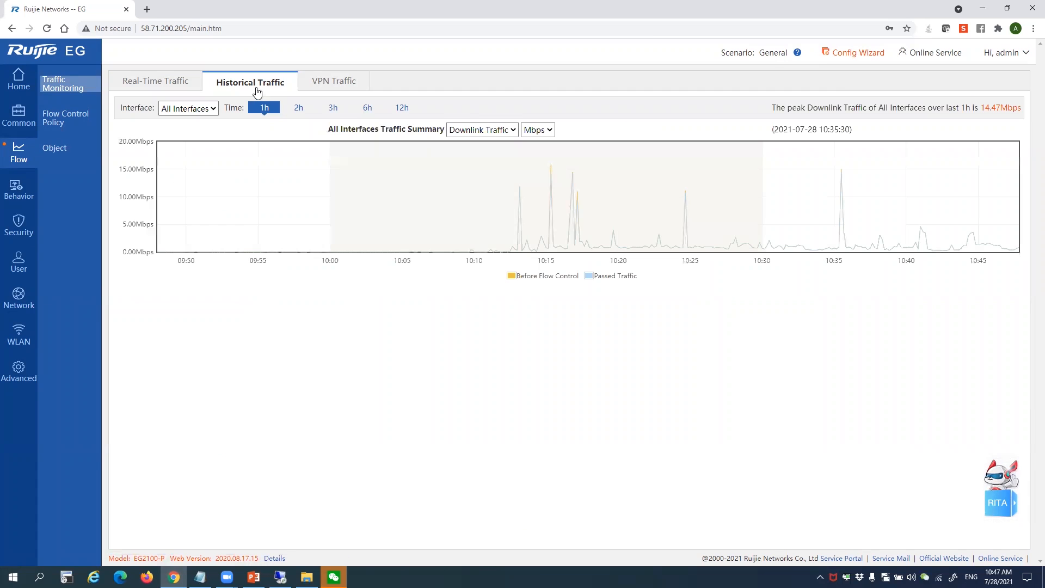
Chart the last 12 hours of traffic for Gi0/0 only, then open Flow Control Policy
click(196, 109)
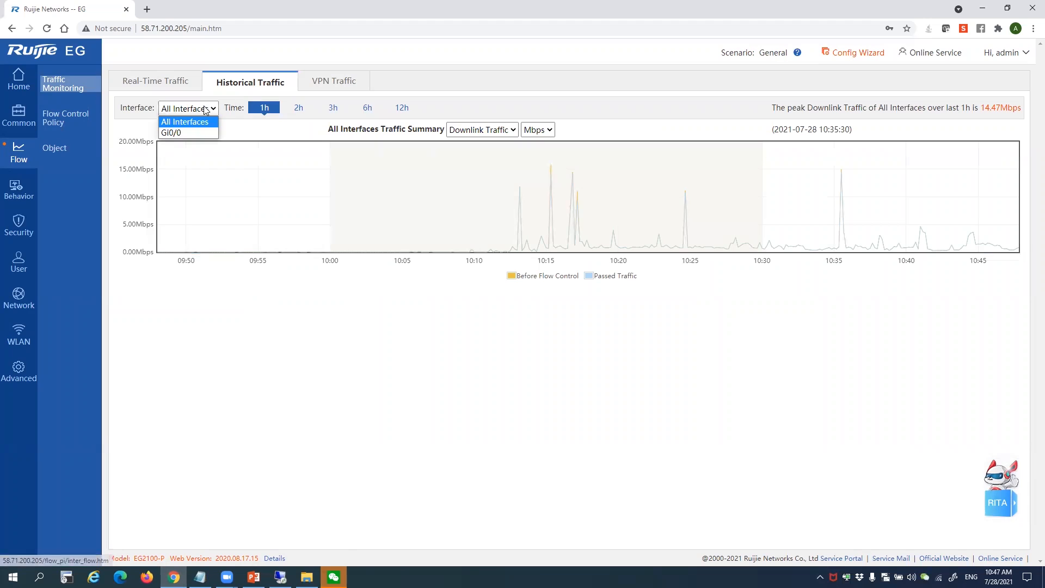
click(196, 135)
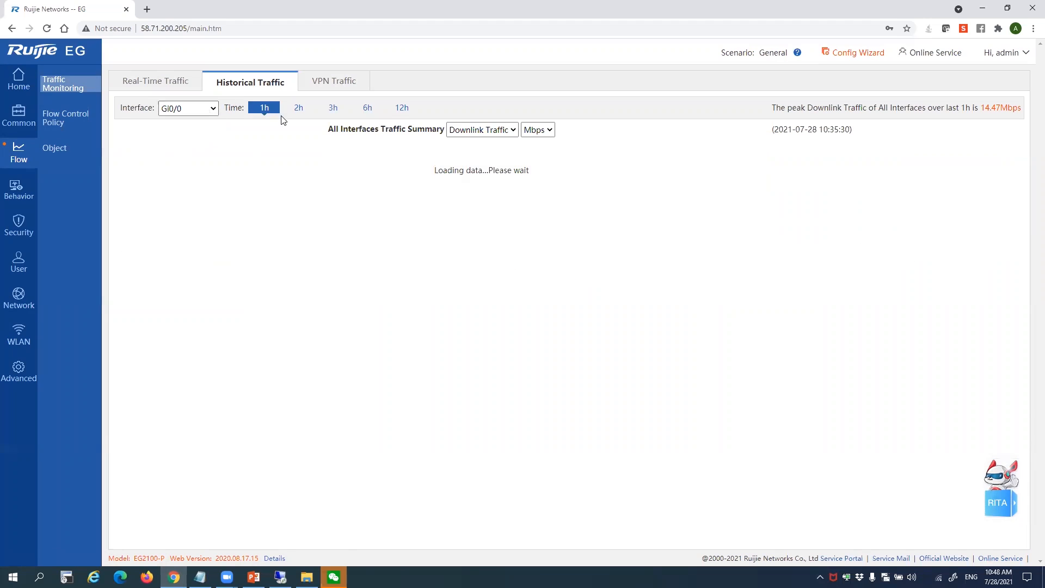
click(397, 110)
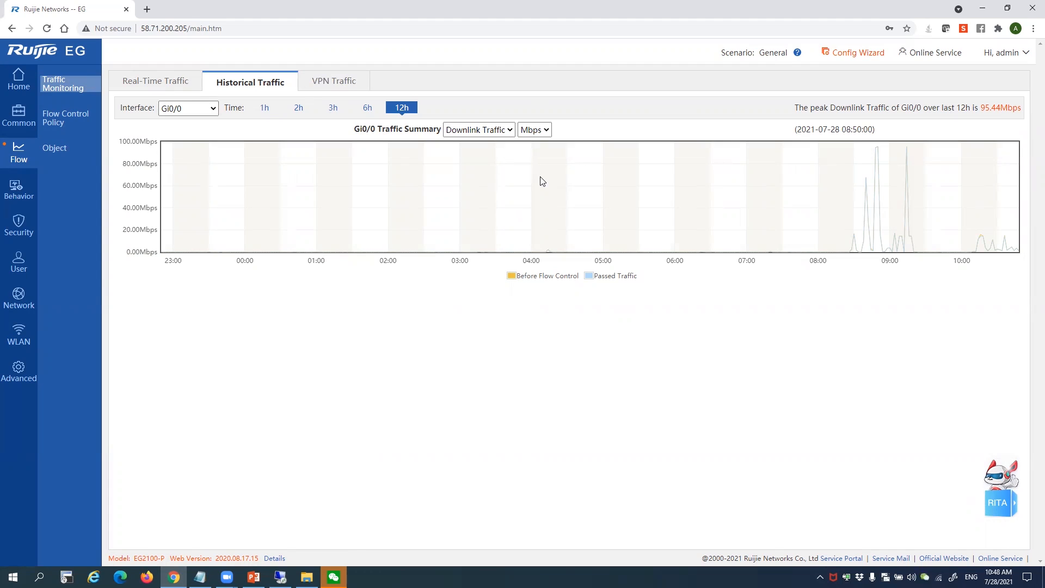
mouse_move(906, 152)
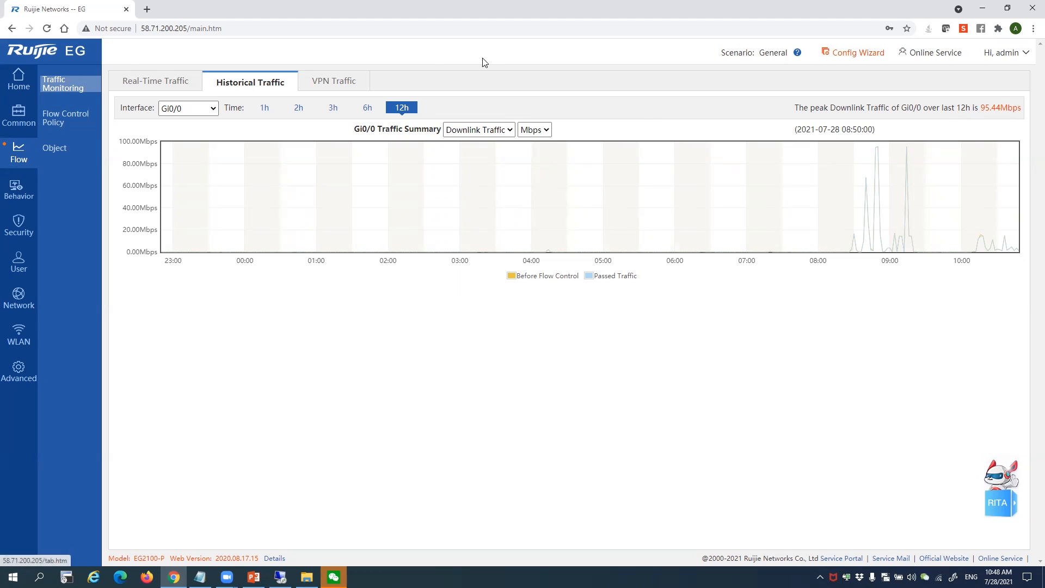
click(52, 121)
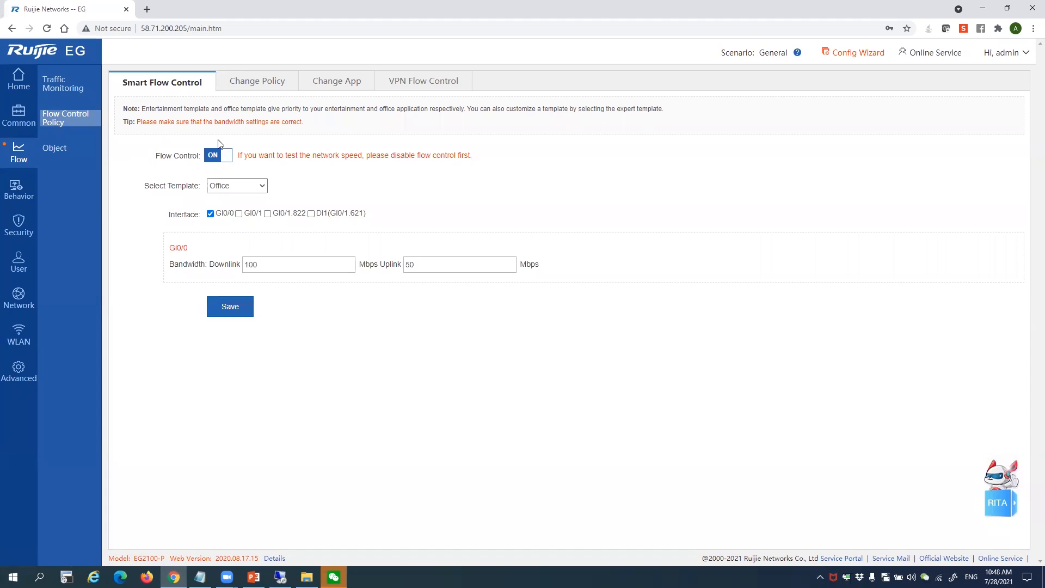
Keep the Office template, check its 100 Mbps downlink and 50 Mbps uplink, then view Change App
click(249, 186)
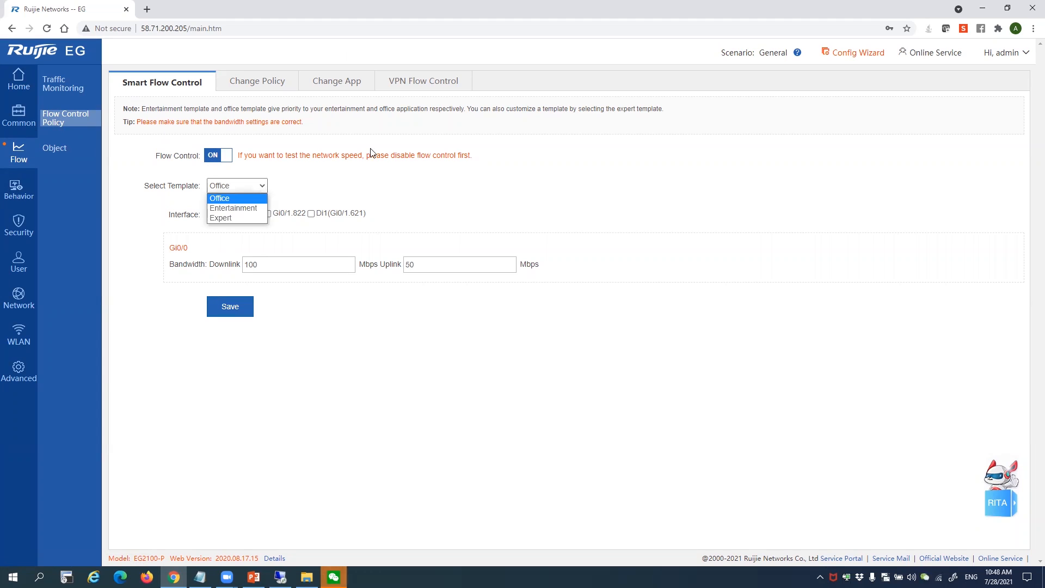
click(615, 203)
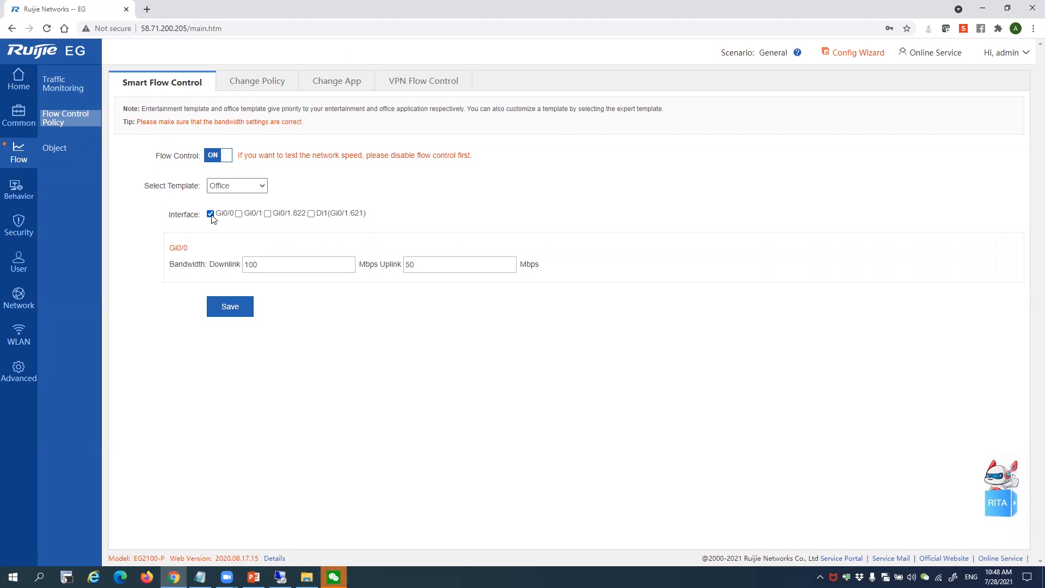
drag(287, 272, 190, 265)
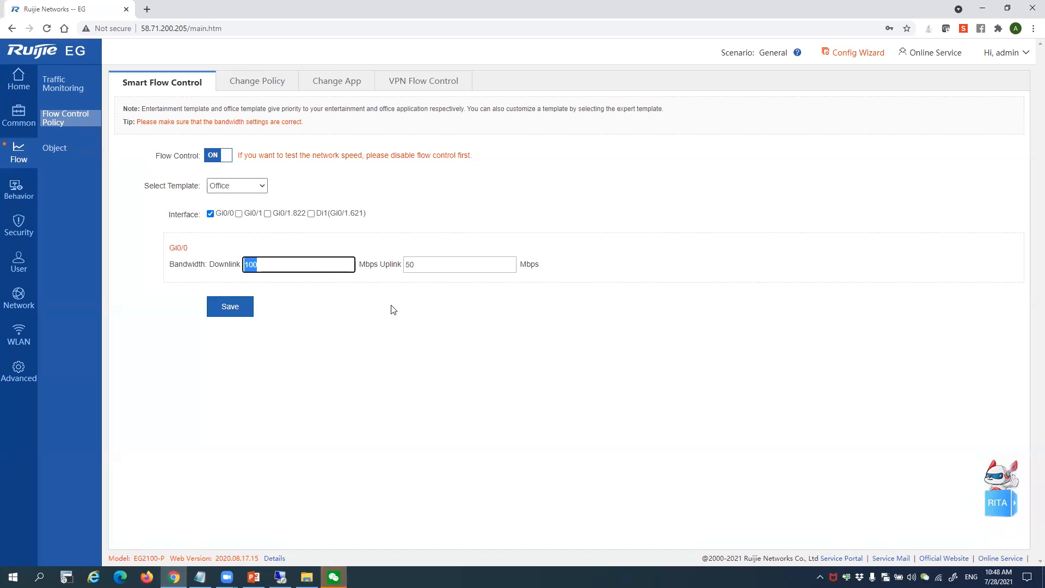
click(308, 267)
key(Tab)
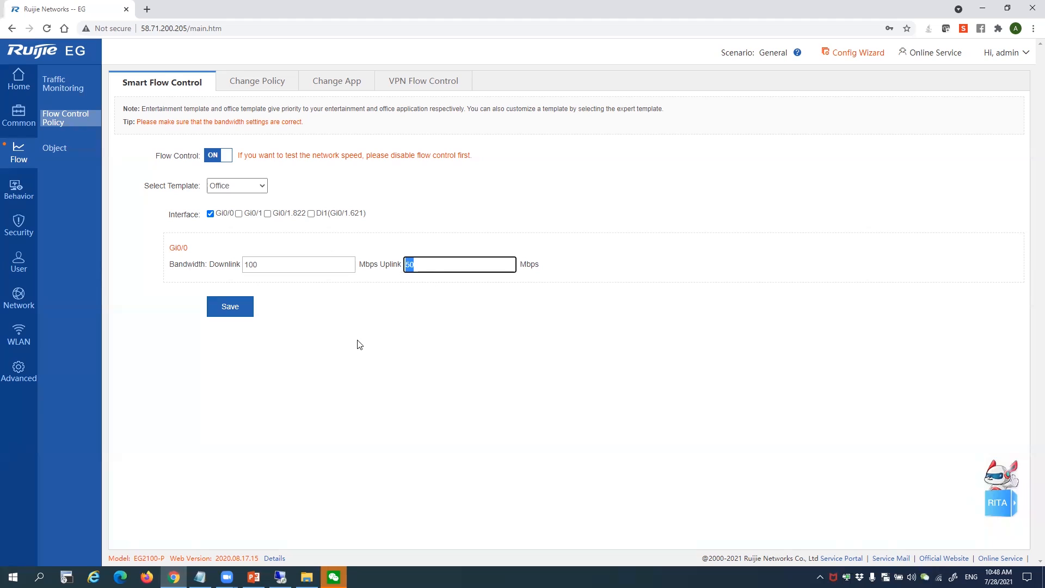
drag(298, 269, 245, 267)
click(443, 219)
click(350, 83)
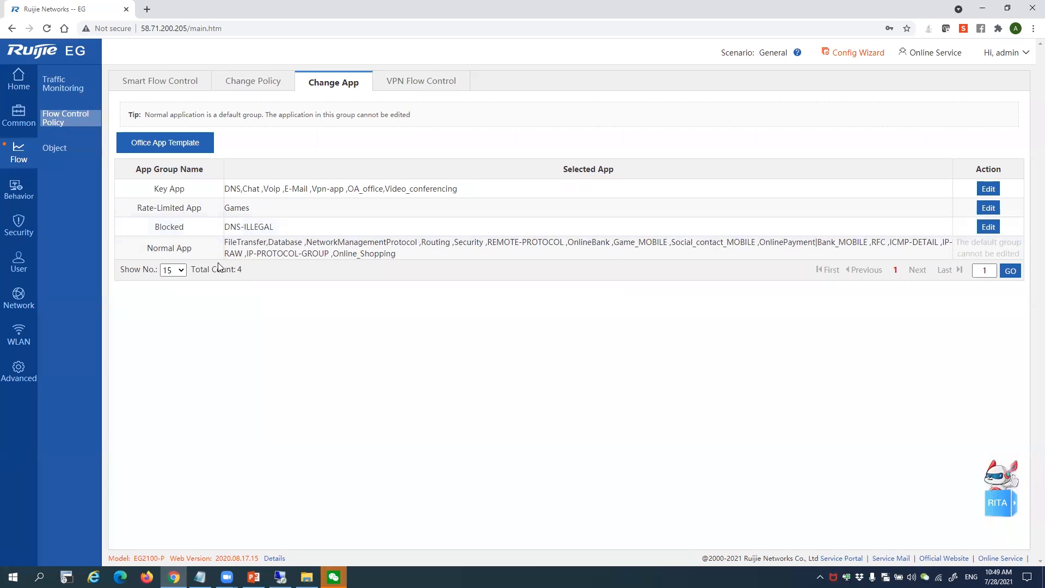
click(182, 270)
Show 50 groups per page and review Key, Normal, Rate-Limited (Games) and Blocked (DNS-ILLEGAL) apps
click(168, 304)
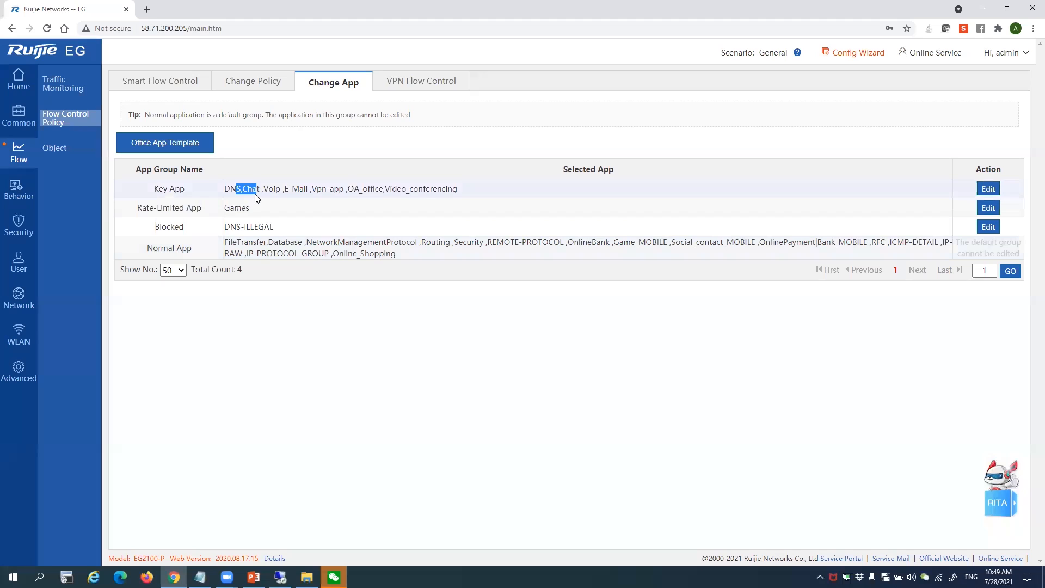
drag(257, 197, 393, 193)
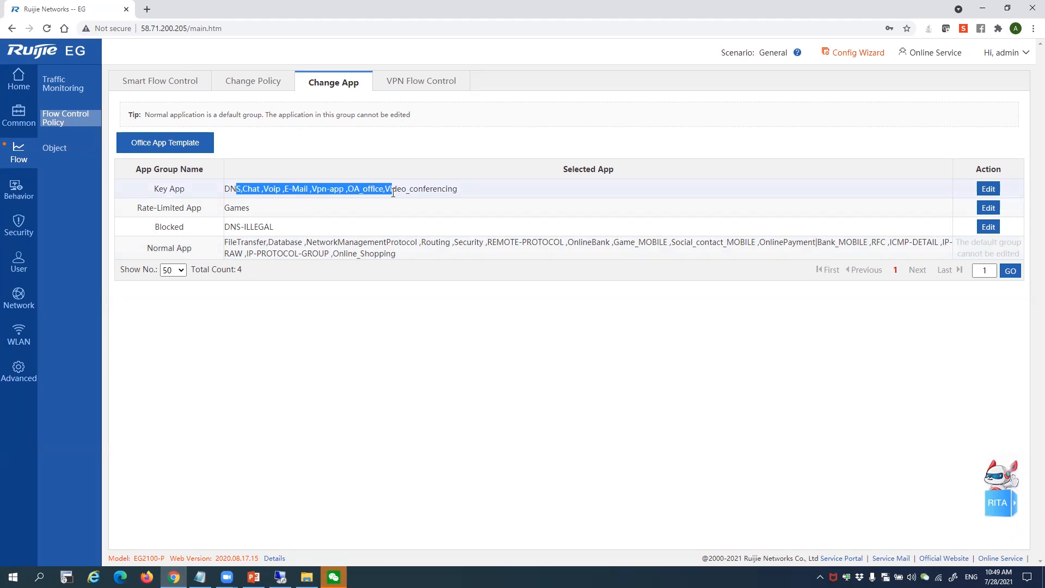
drag(486, 197, 218, 188)
click(235, 249)
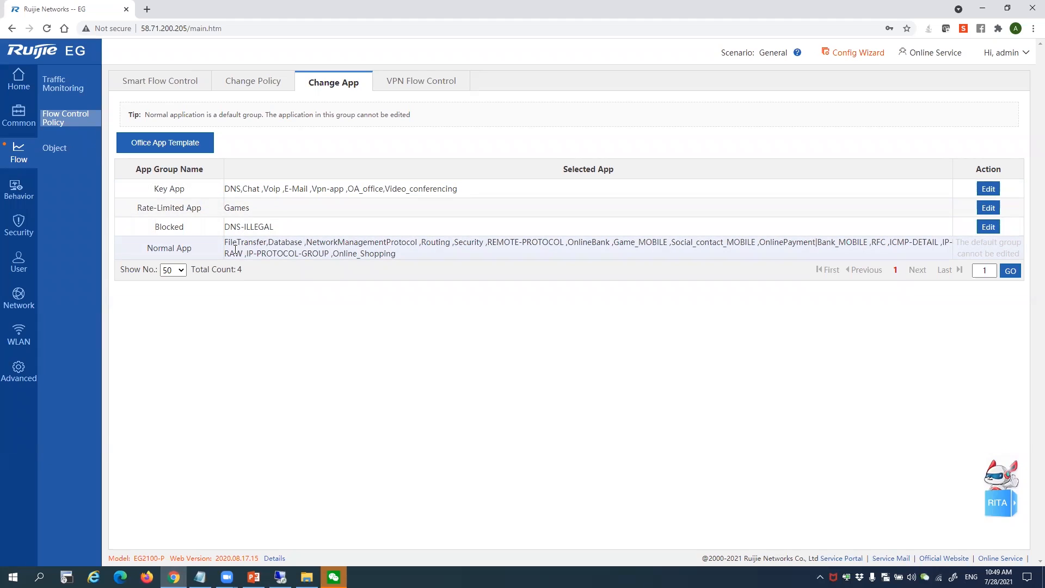
drag(397, 254, 231, 243)
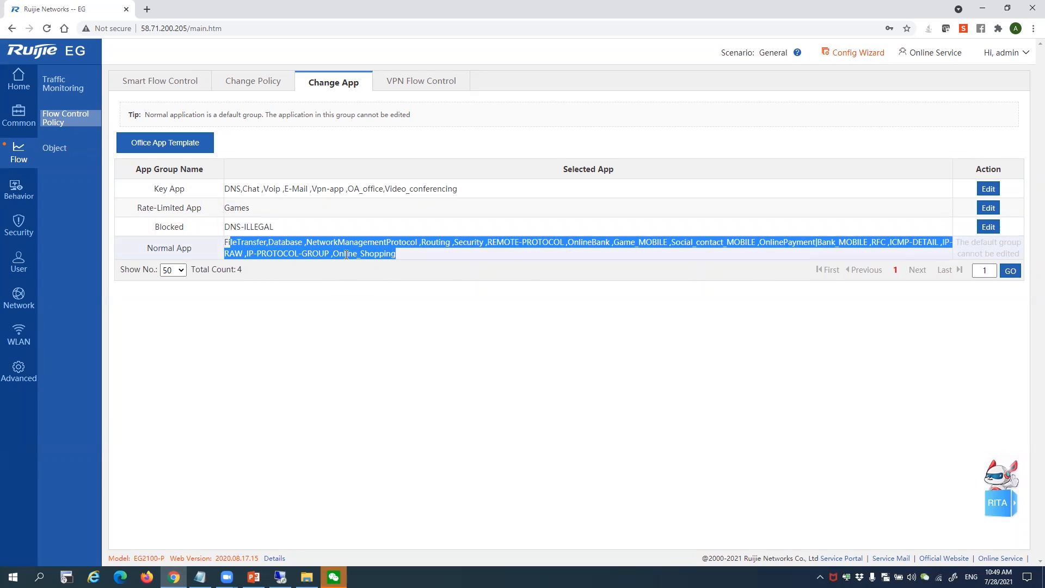
double_click(246, 209)
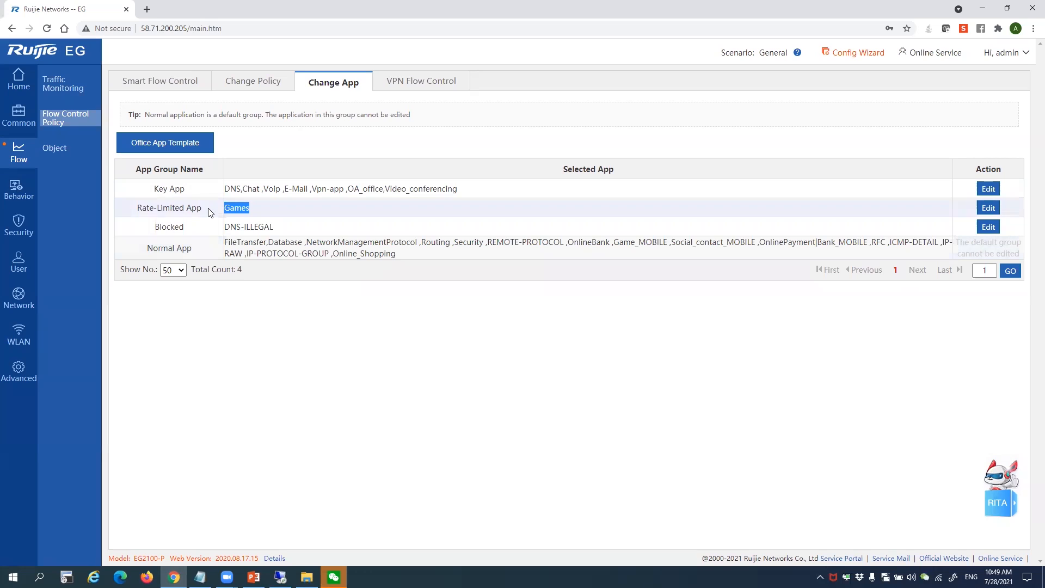
drag(222, 228, 312, 231)
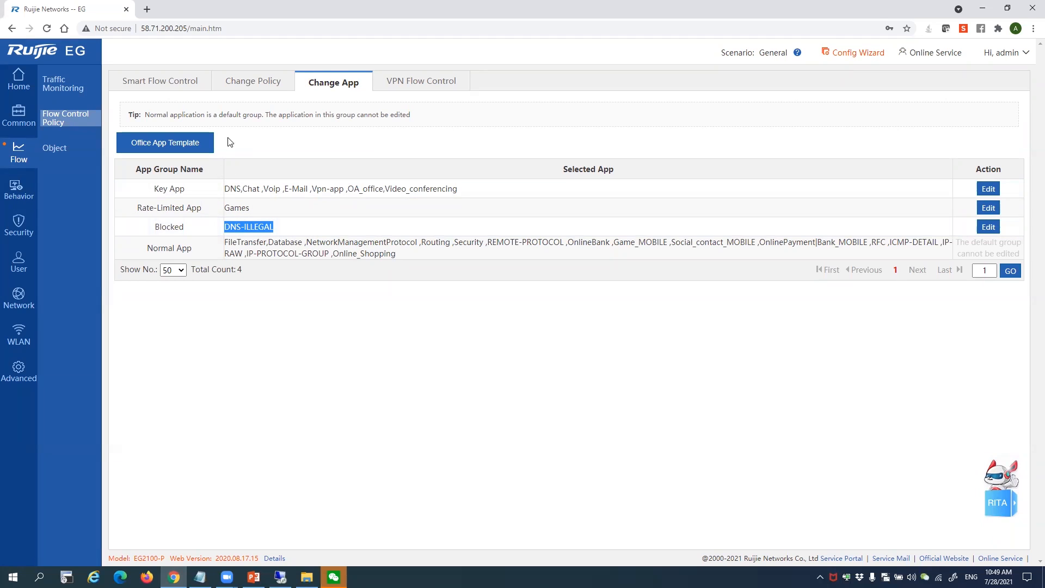
click(993, 192)
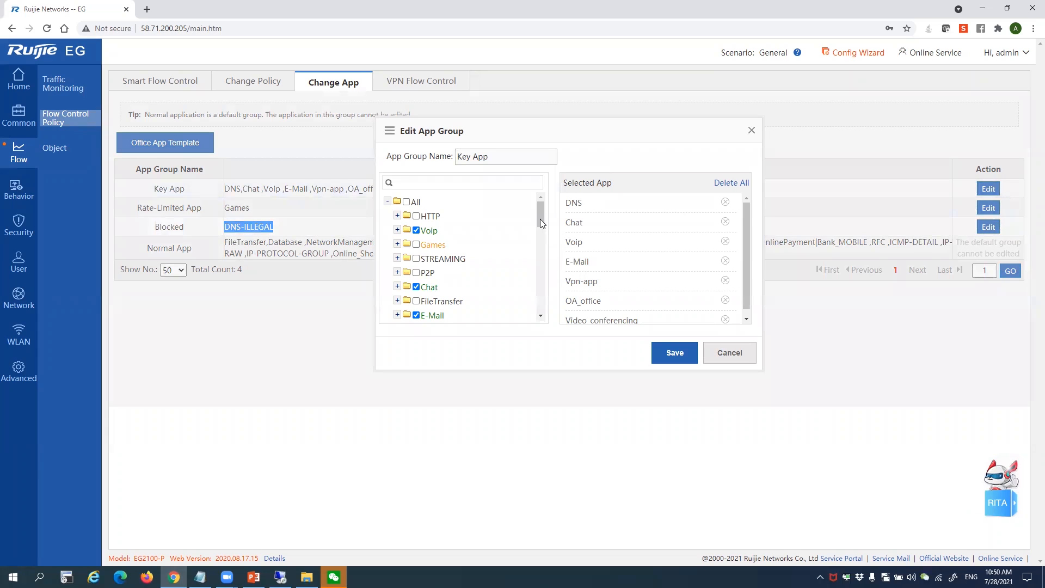
drag(540, 219, 540, 228)
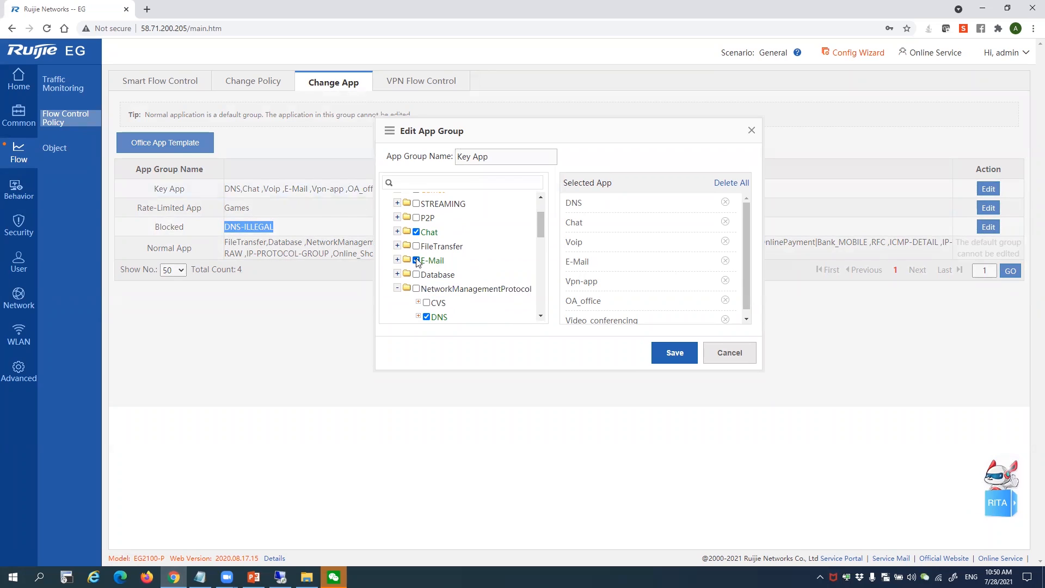
click(730, 353)
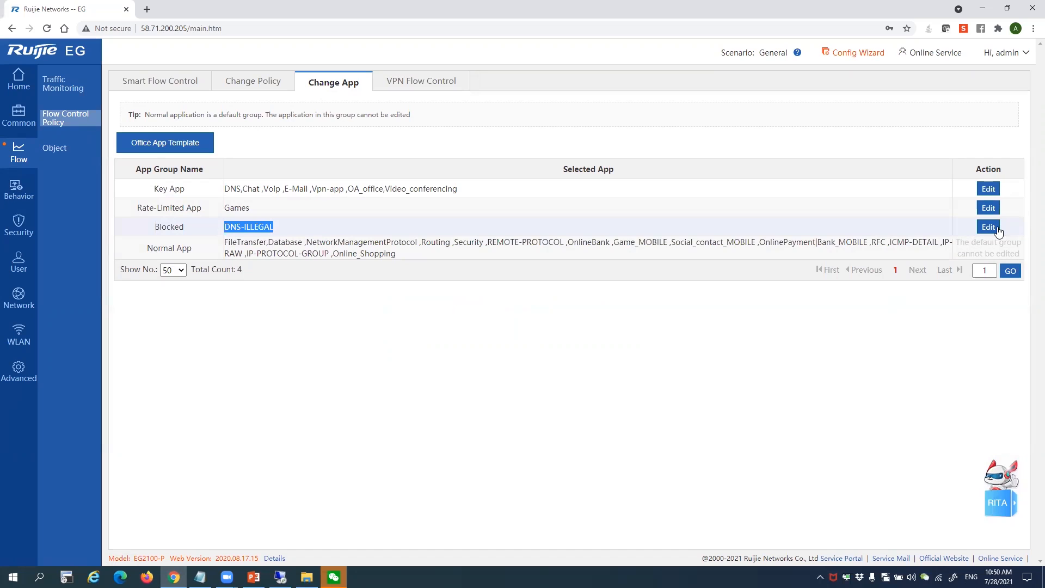
click(988, 227)
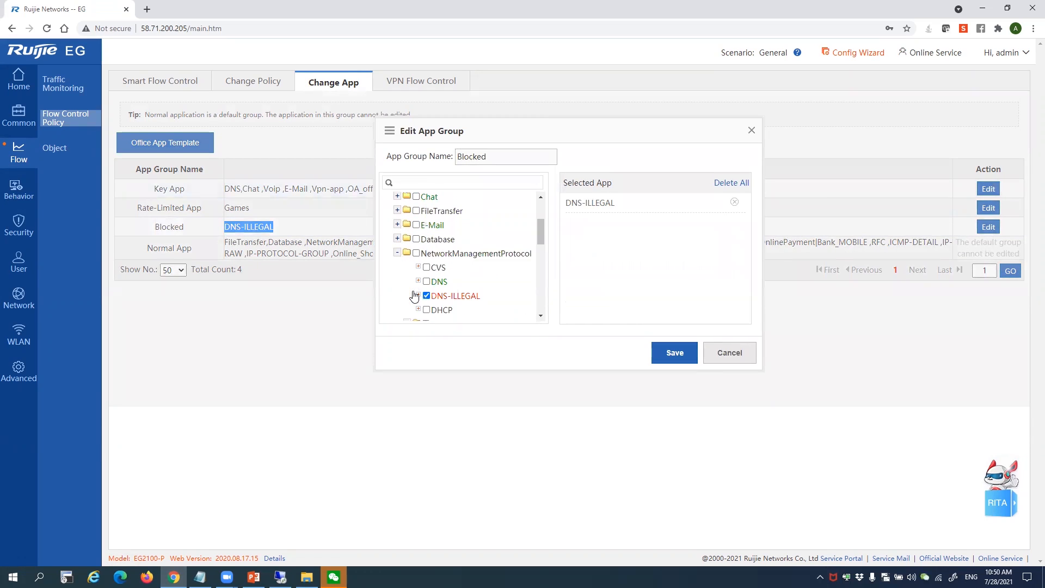
click(732, 356)
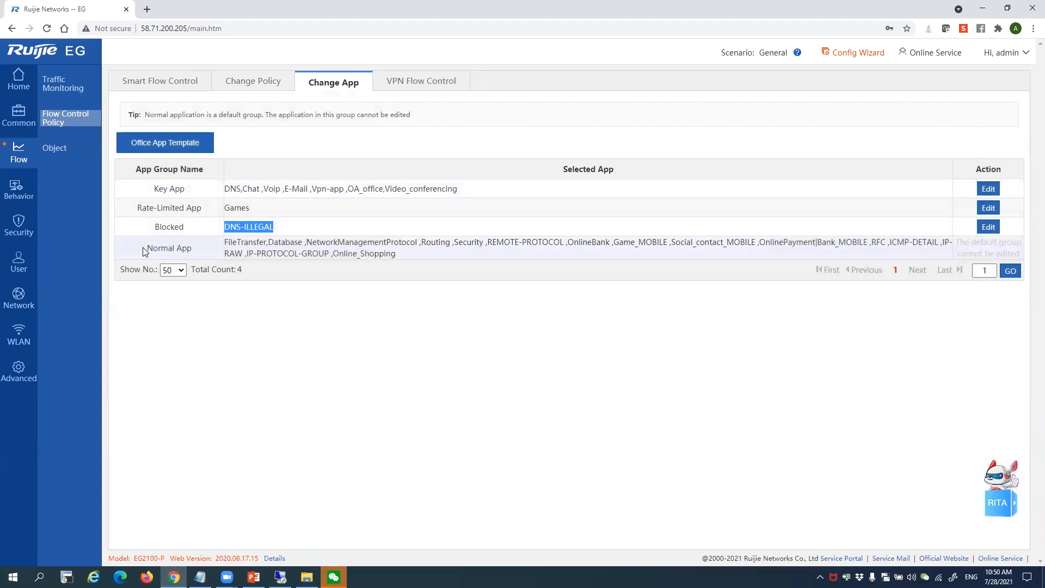
drag(143, 247, 422, 259)
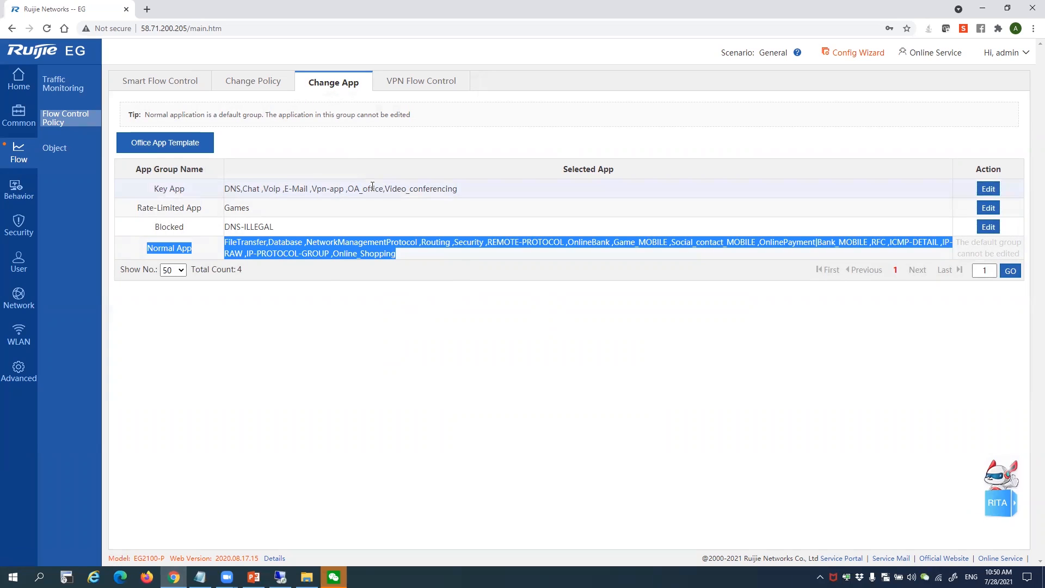
Open Limit15Mbps for editing and check its 15000 Kbps per-IP limit and All Users scope
click(273, 86)
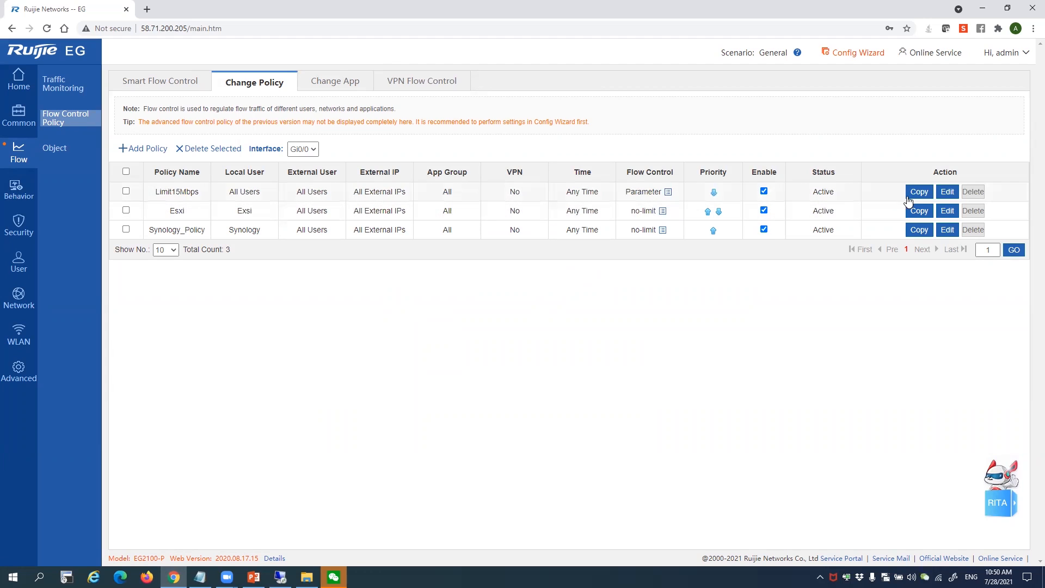
click(950, 193)
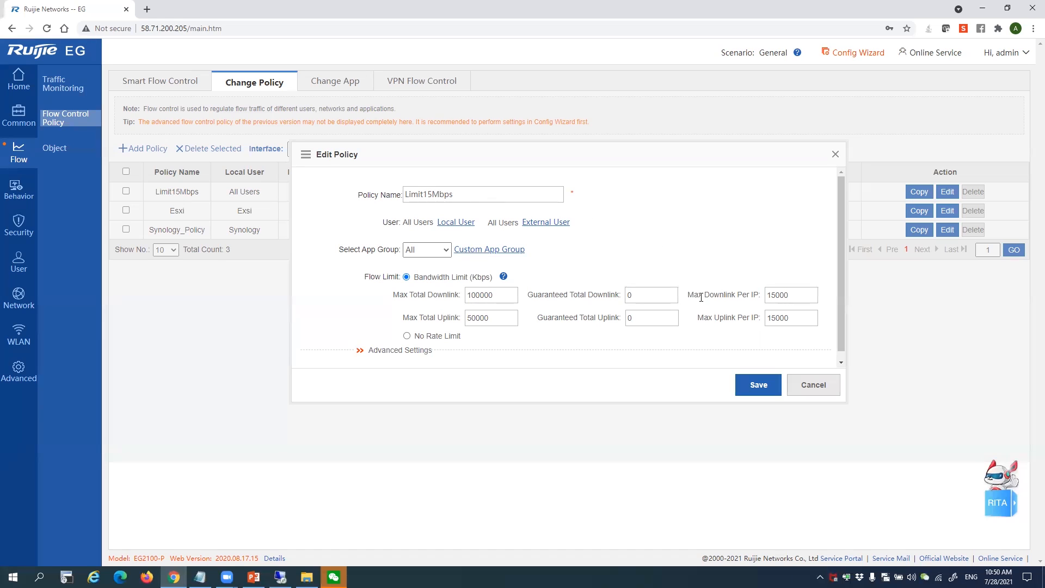
mouse_move(755, 295)
mouse_down()
mouse_move(779, 295)
mouse_move(736, 295)
mouse_up()
drag(408, 227, 426, 227)
click(466, 224)
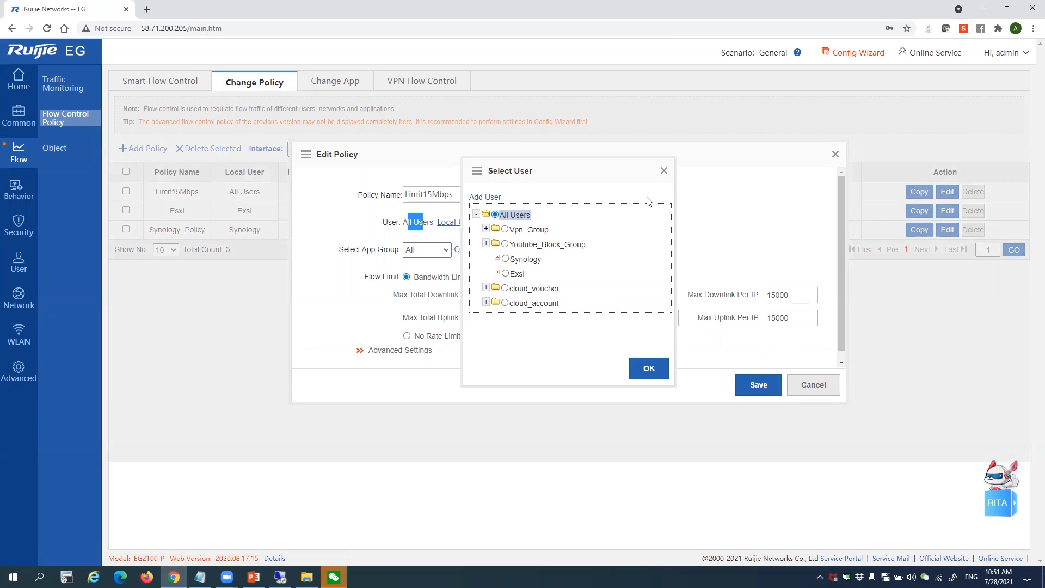
click(664, 171)
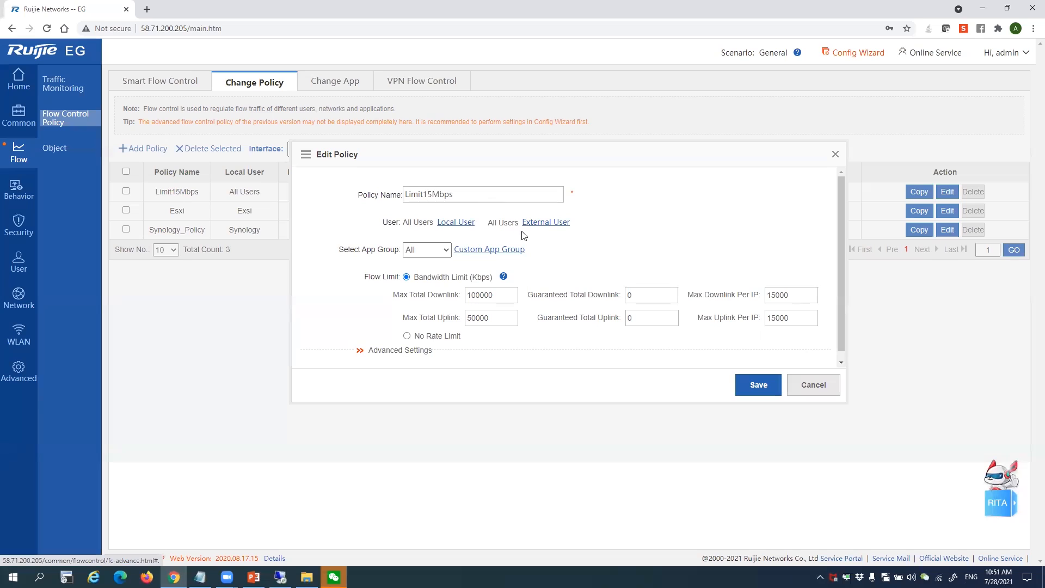
Expand the policy's Advanced Settings and look through the available time objects
click(393, 358)
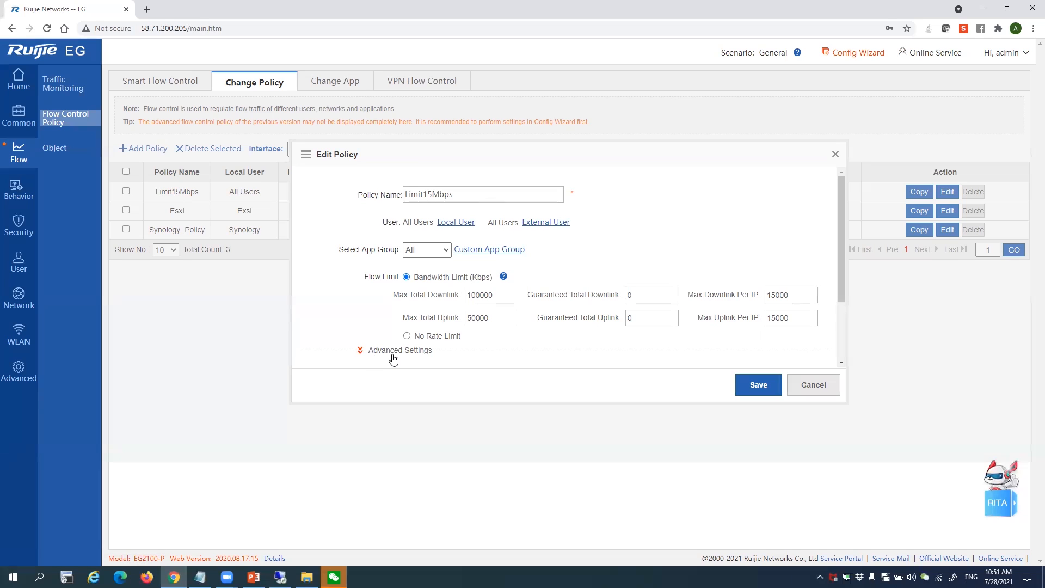
scroll(412, 351, down, 2)
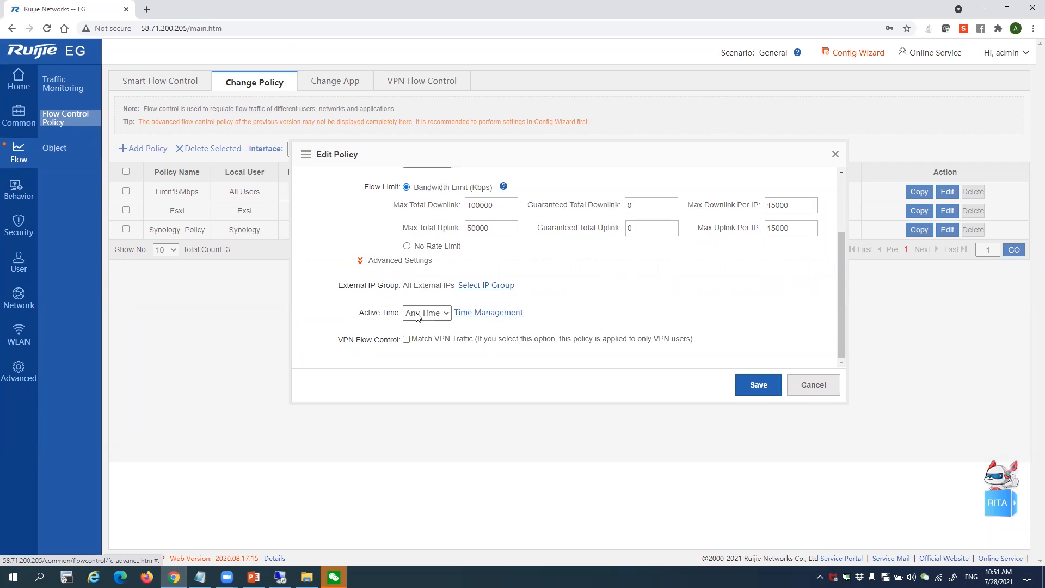
click(496, 313)
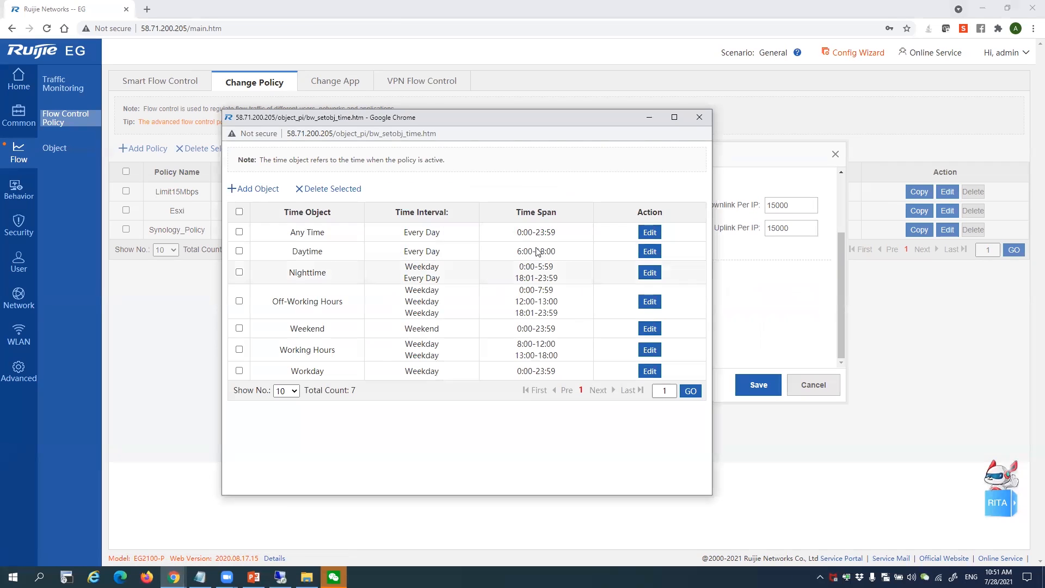
click(700, 117)
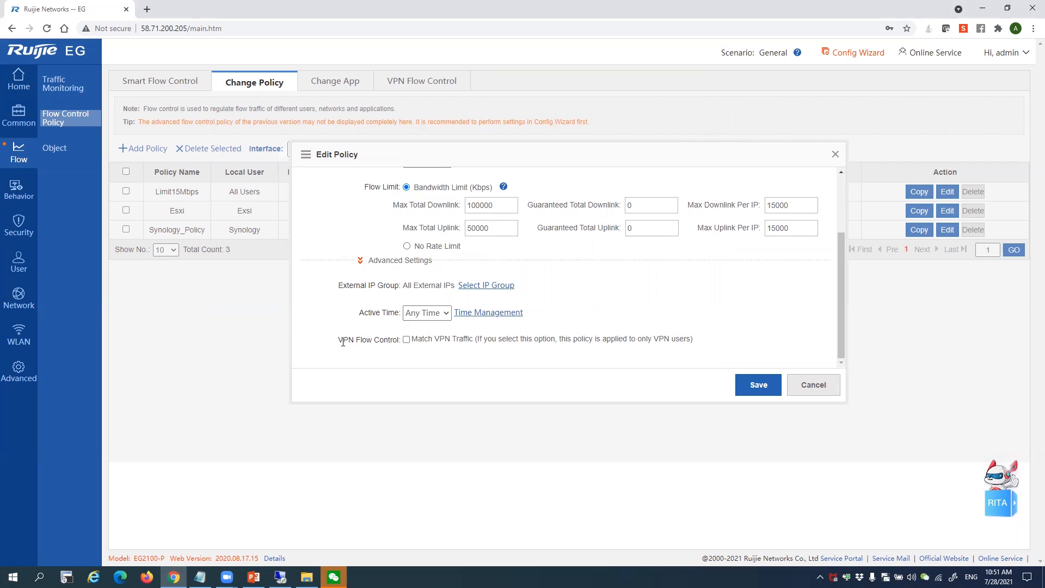
scroll(495, 290, up, 3)
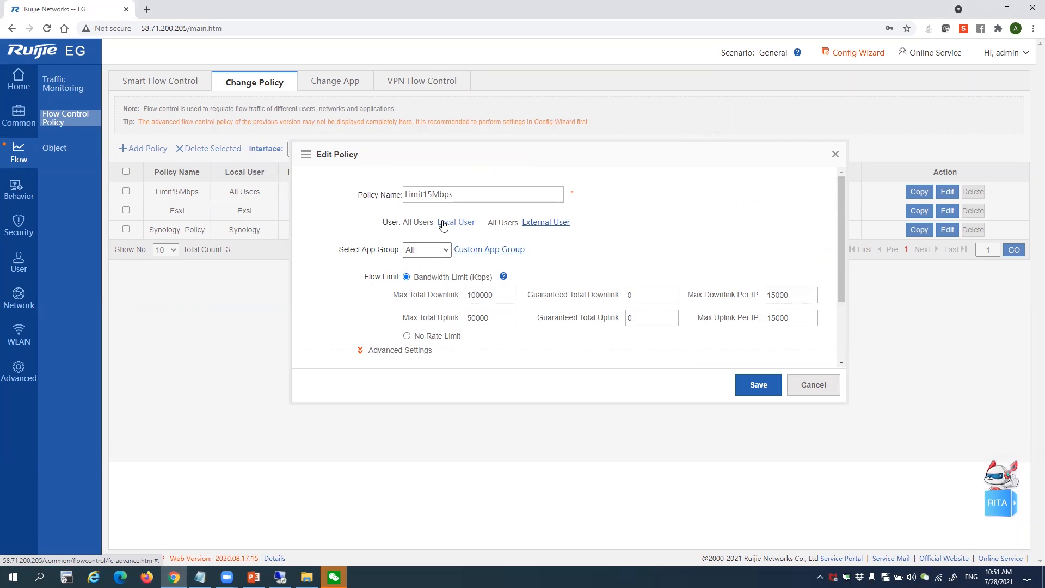
scroll(477, 228, down, 2)
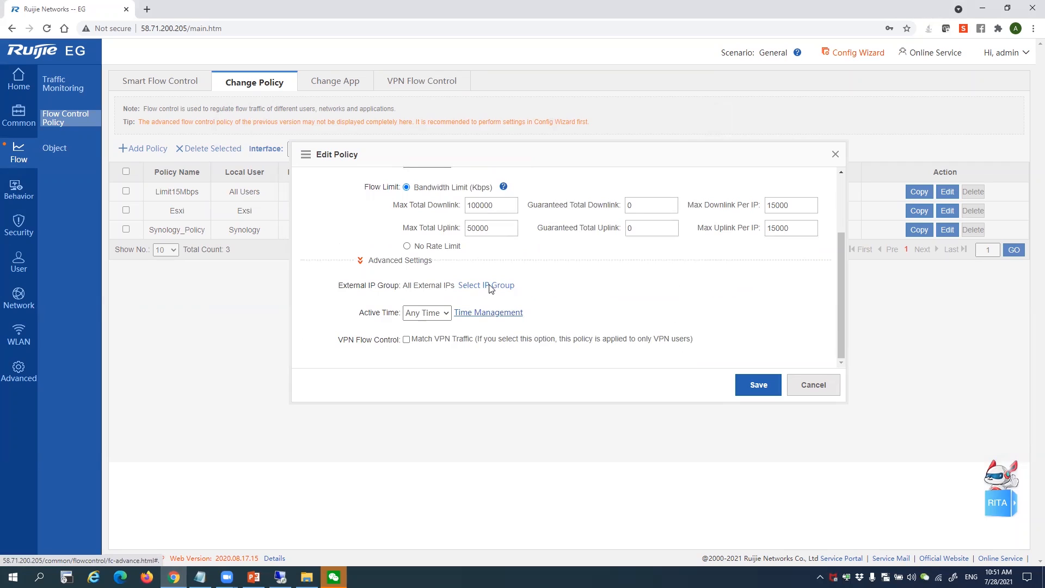
View the Out_Server IP group, cancel the policy edit, and check the Limit15Mbps row
click(490, 287)
click(502, 220)
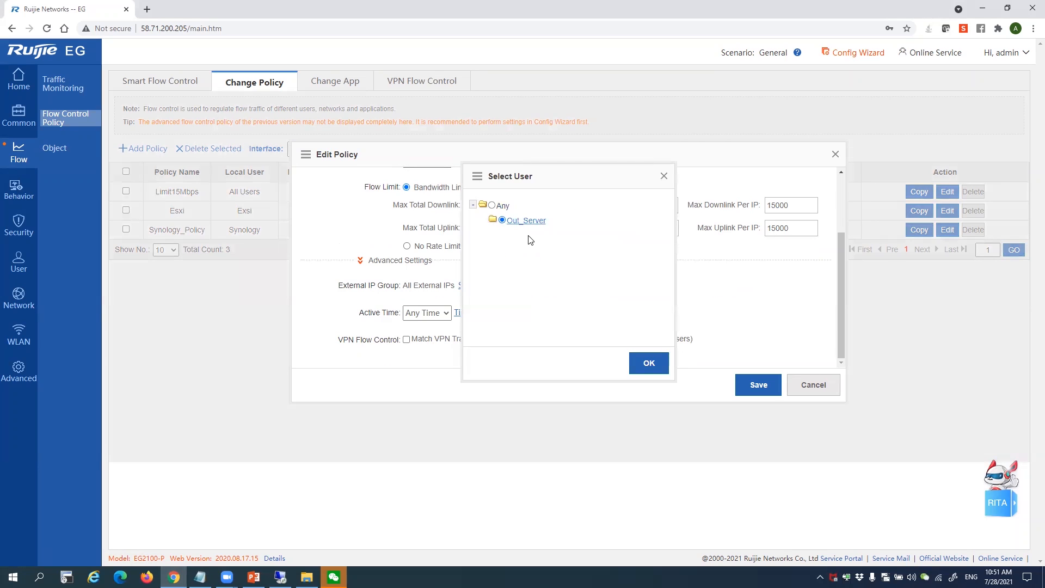
click(663, 177)
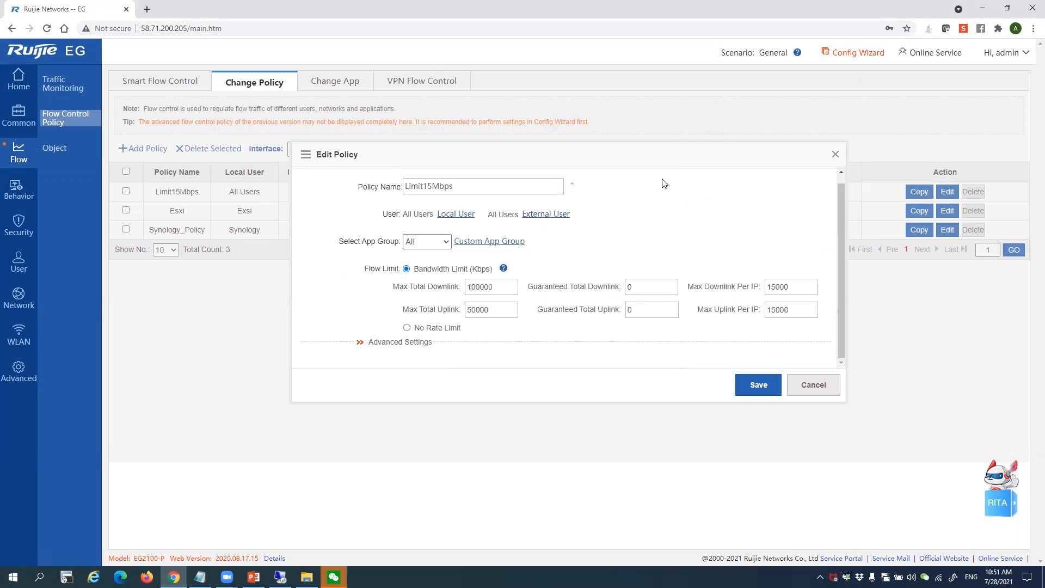
click(822, 381)
drag(181, 192, 186, 192)
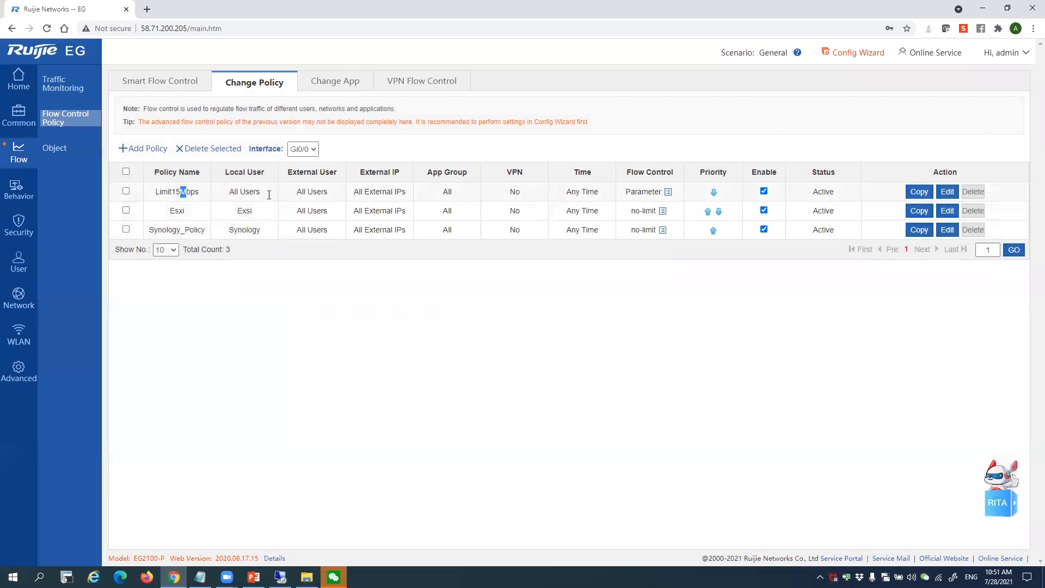
drag(269, 195, 570, 194)
click(525, 200)
click(281, 576)
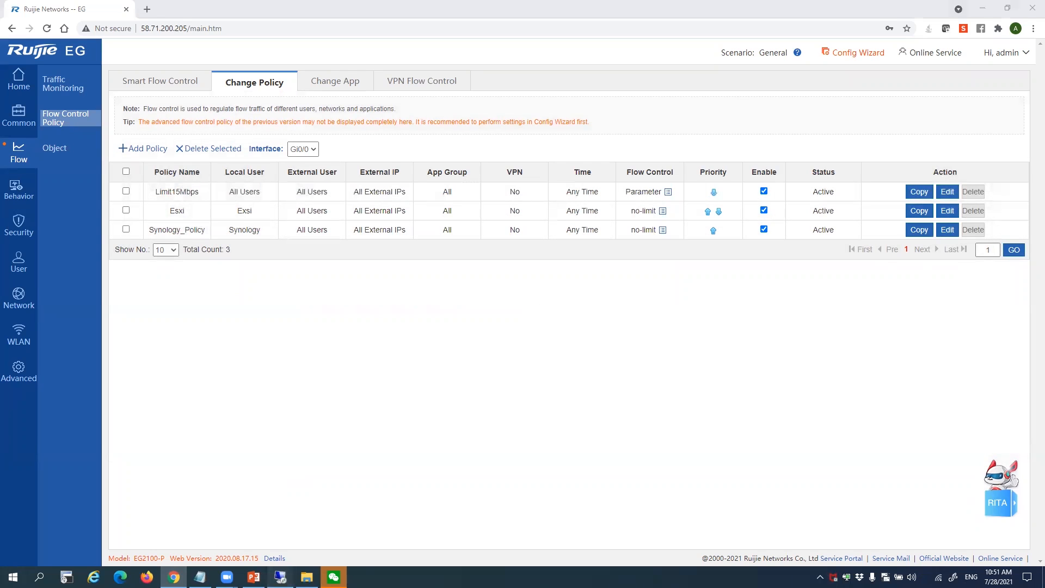
Run a Speedtest on the remote machine (19.17 Mbps down, 0.17 Mbps up), then minimize the session
click(420, 371)
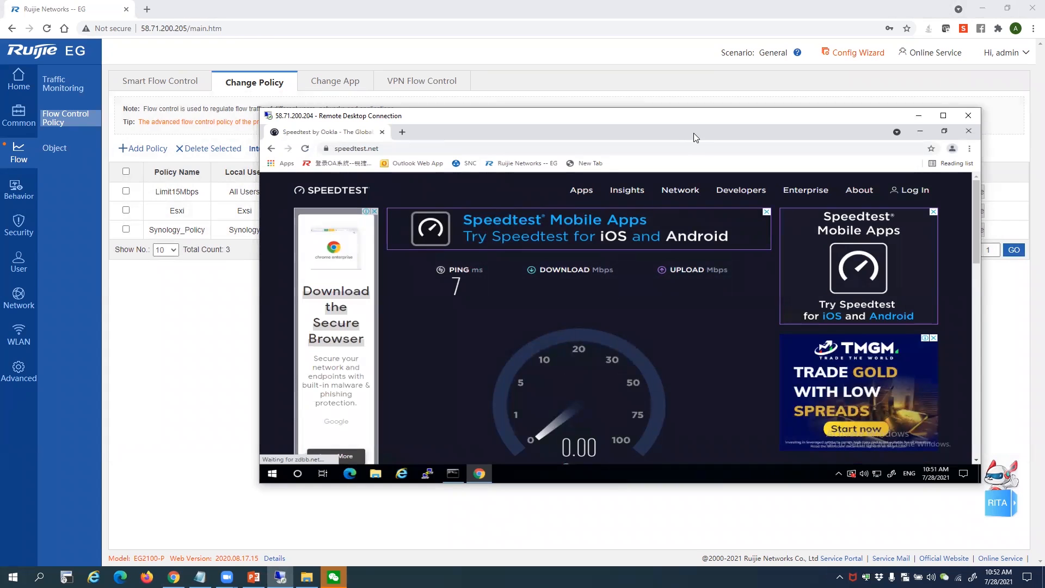
drag(710, 115, 626, 118)
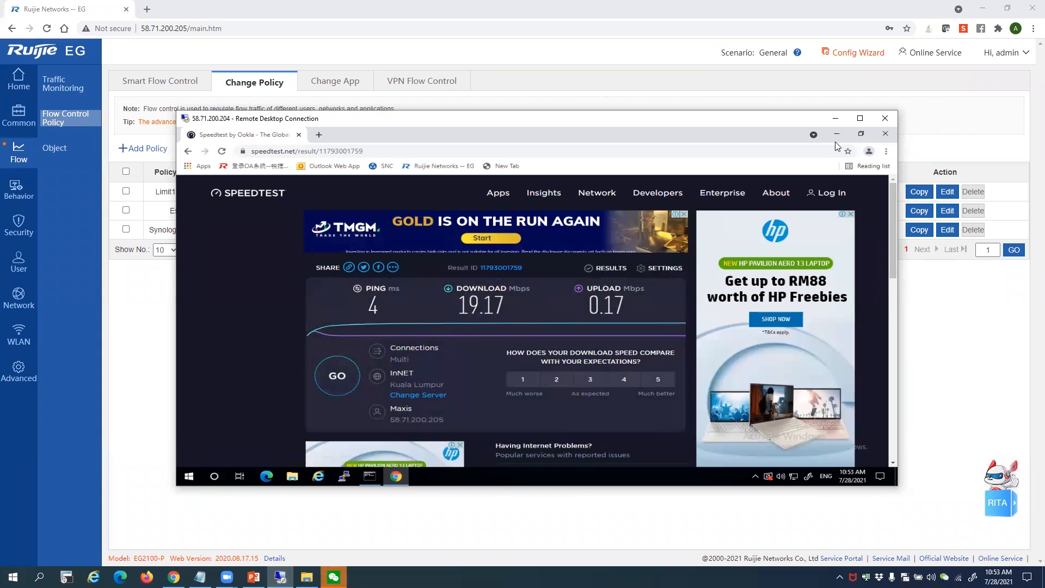
click(835, 119)
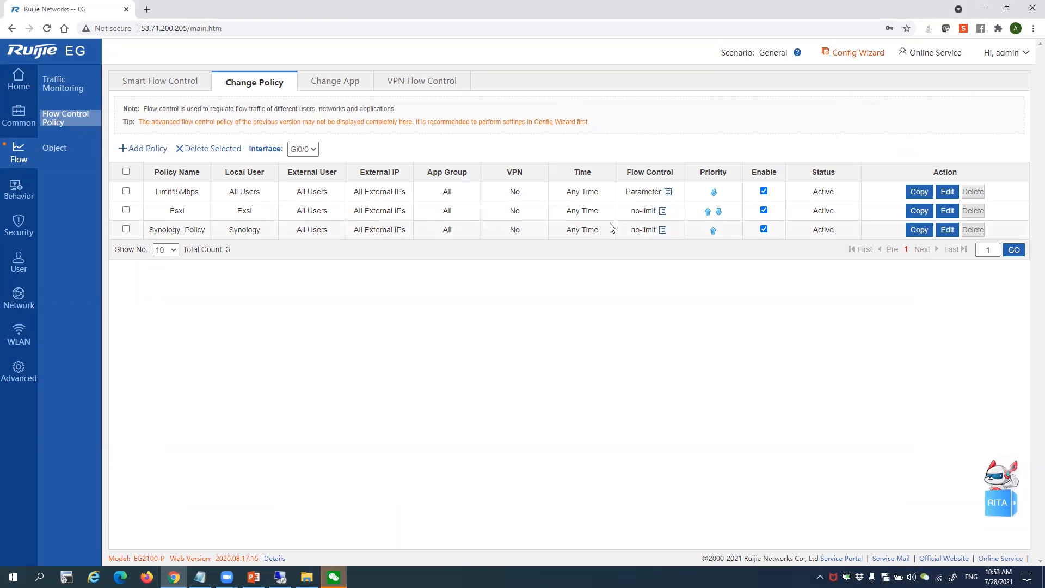
drag(632, 214, 657, 212)
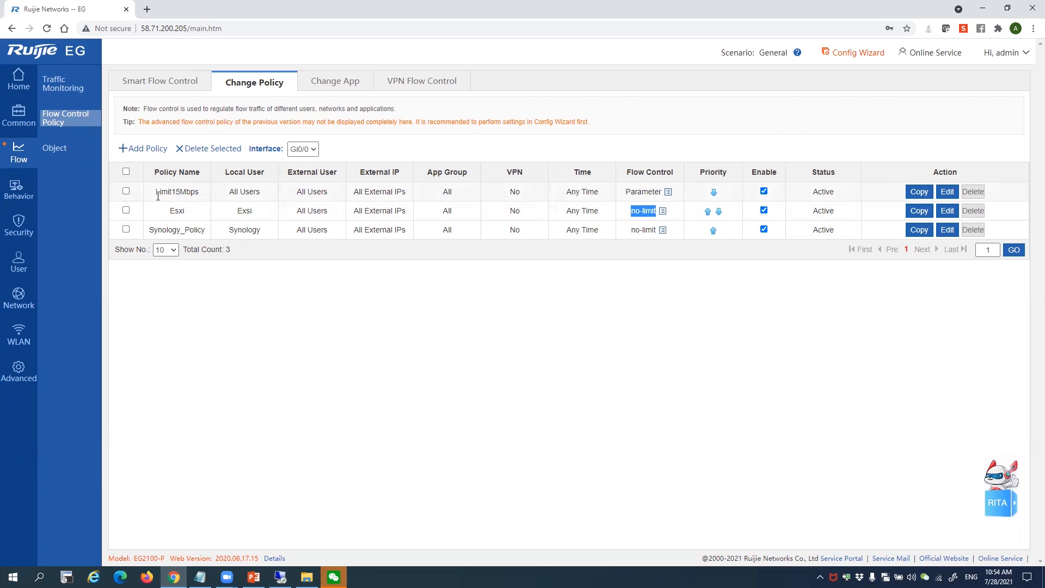
drag(154, 199, 264, 196)
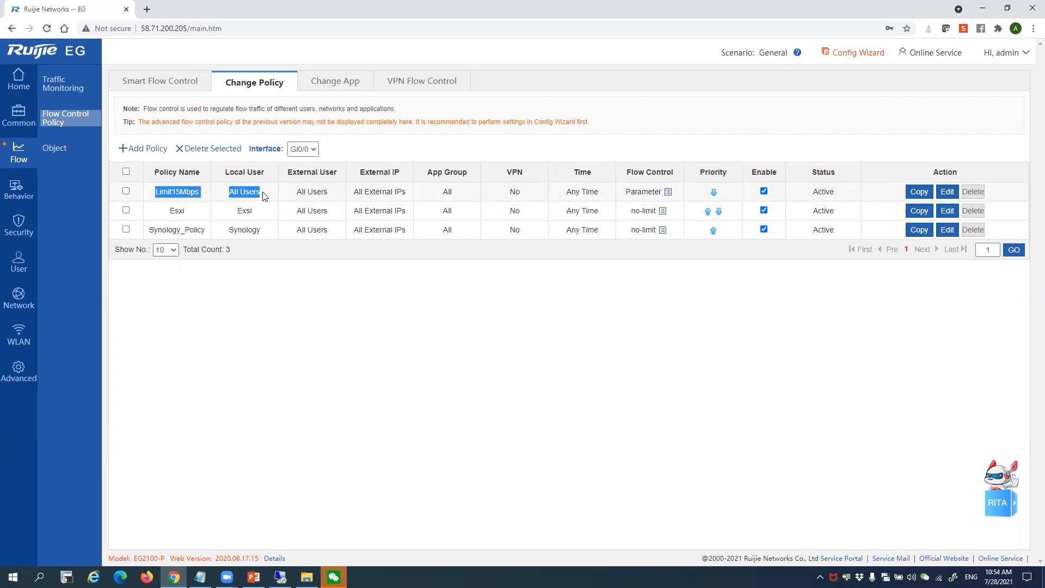
click(170, 194)
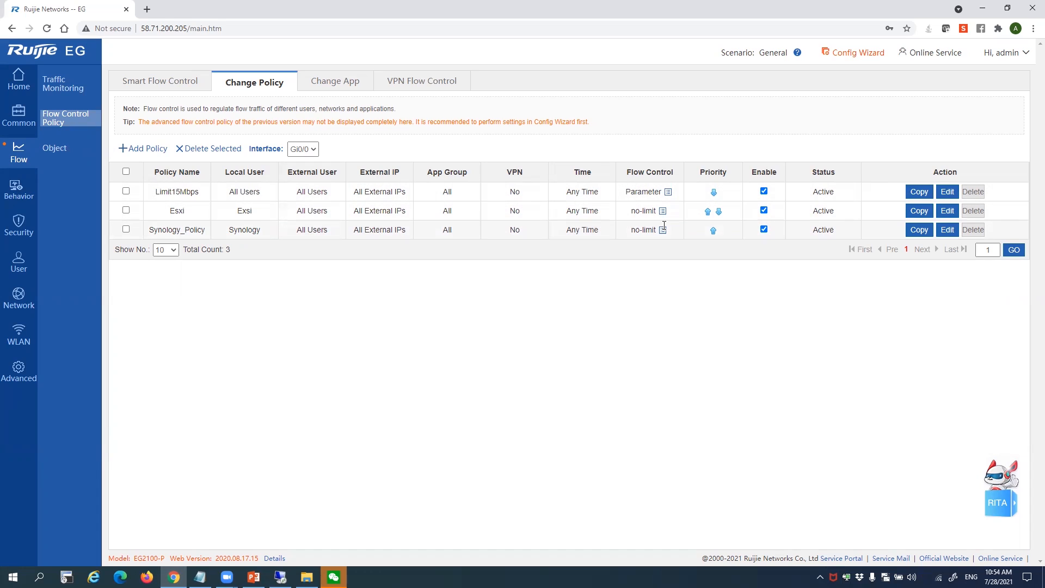
double_click(190, 217)
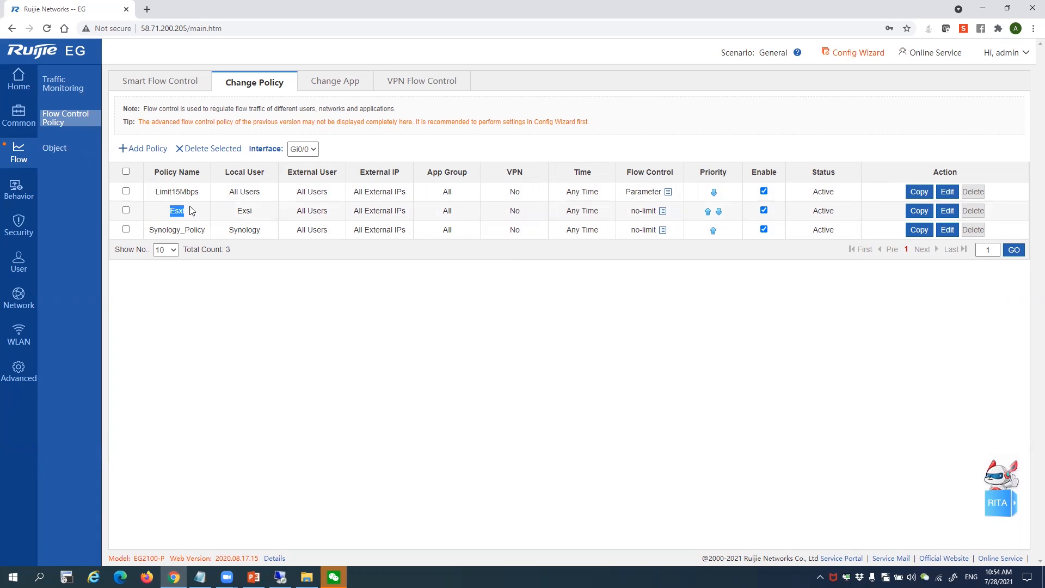
drag(227, 195, 287, 197)
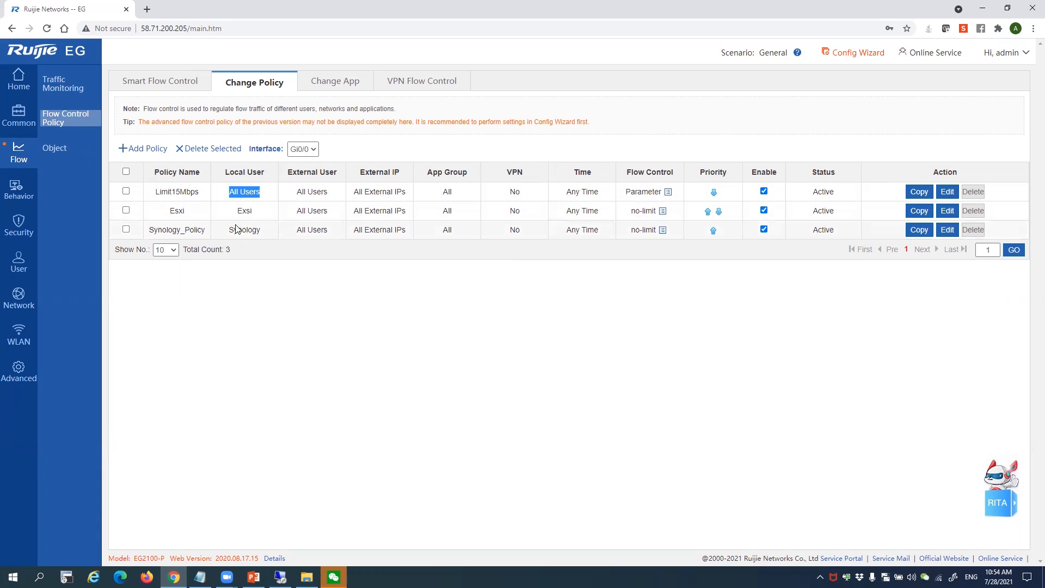
drag(230, 230, 229, 198)
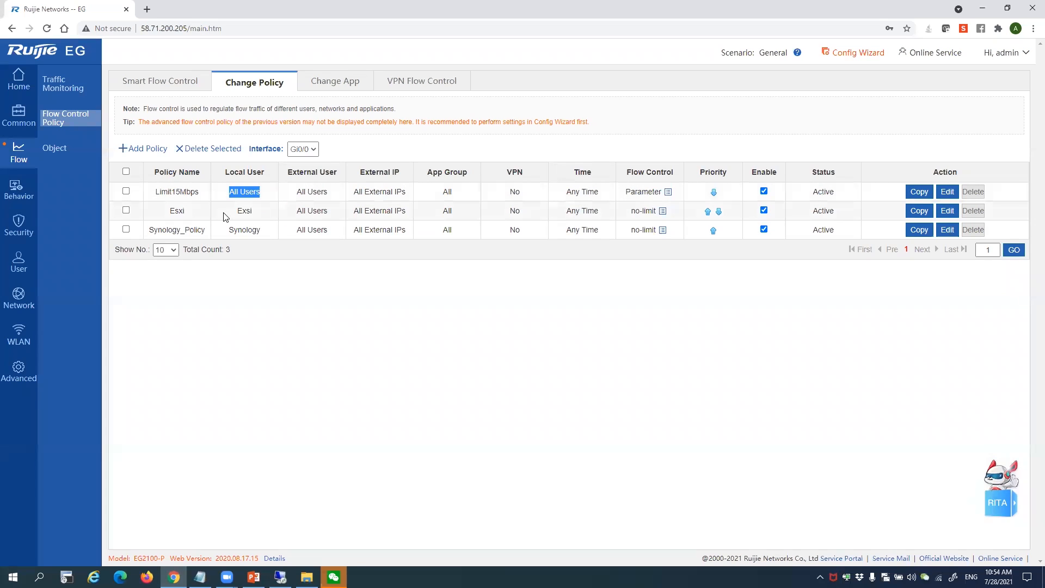
click(223, 217)
drag(161, 214, 855, 226)
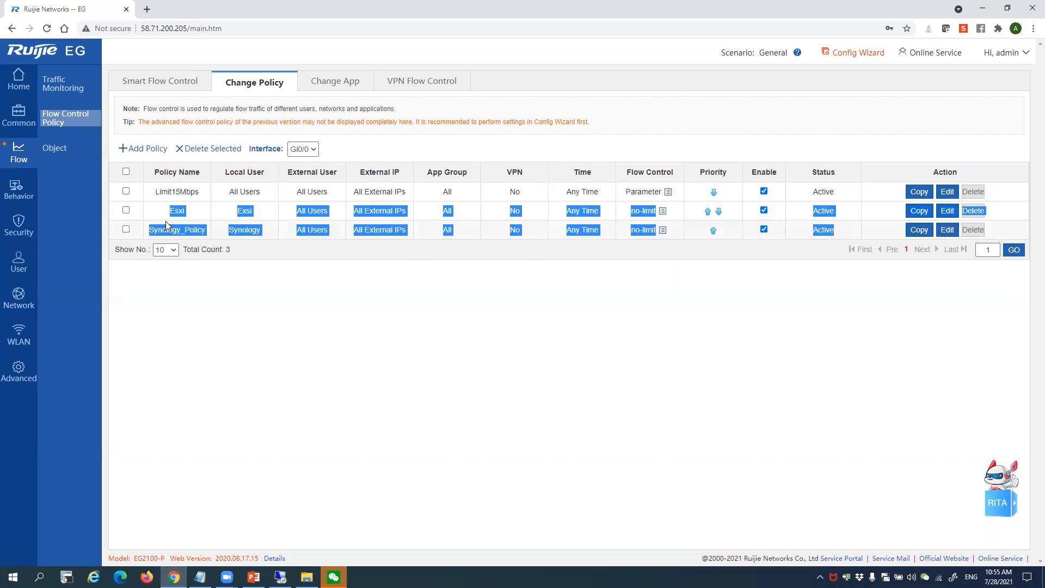
click(150, 193)
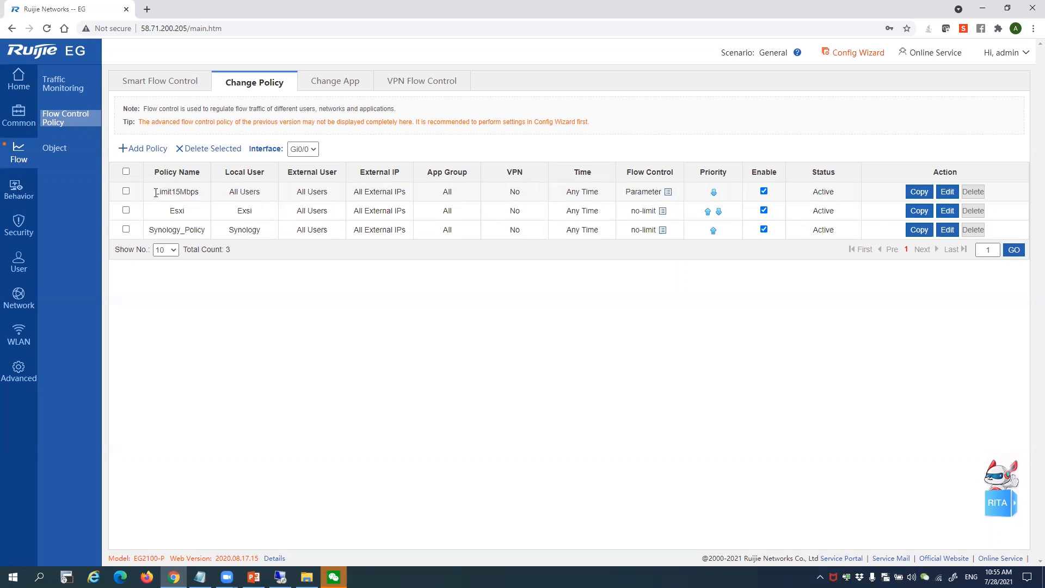
drag(155, 193, 846, 193)
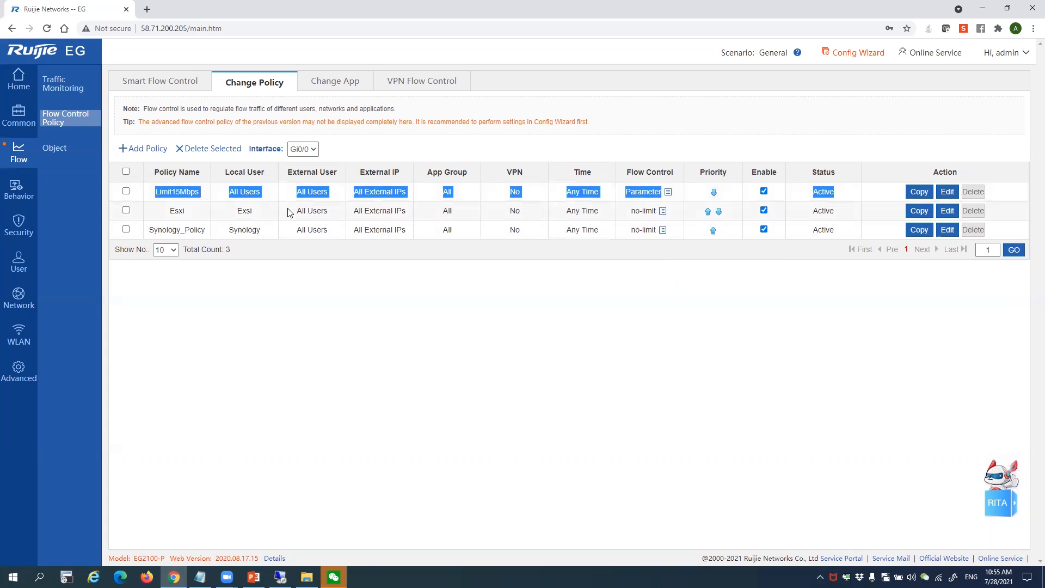
drag(148, 174, 987, 201)
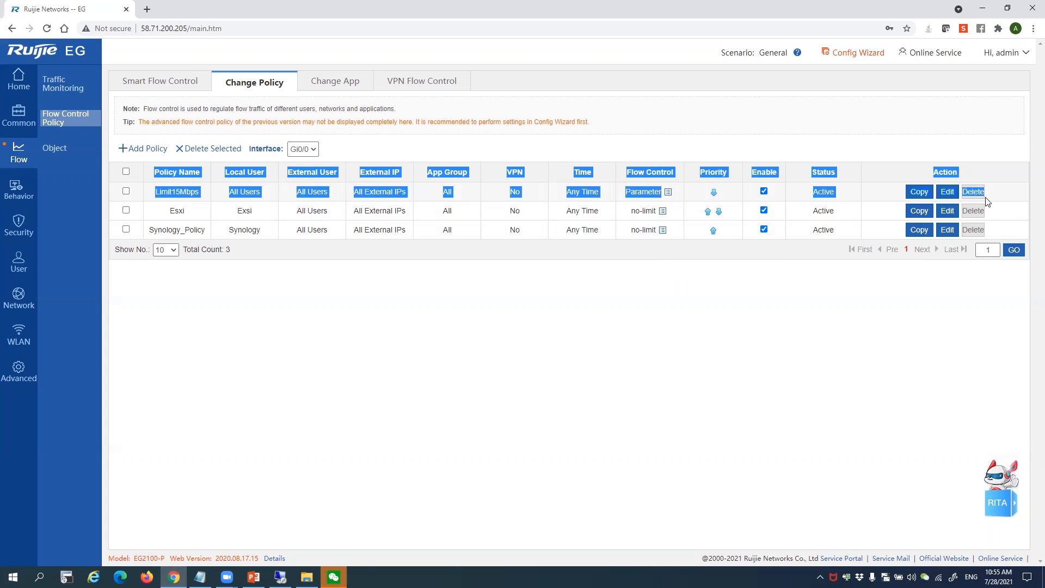
click(245, 202)
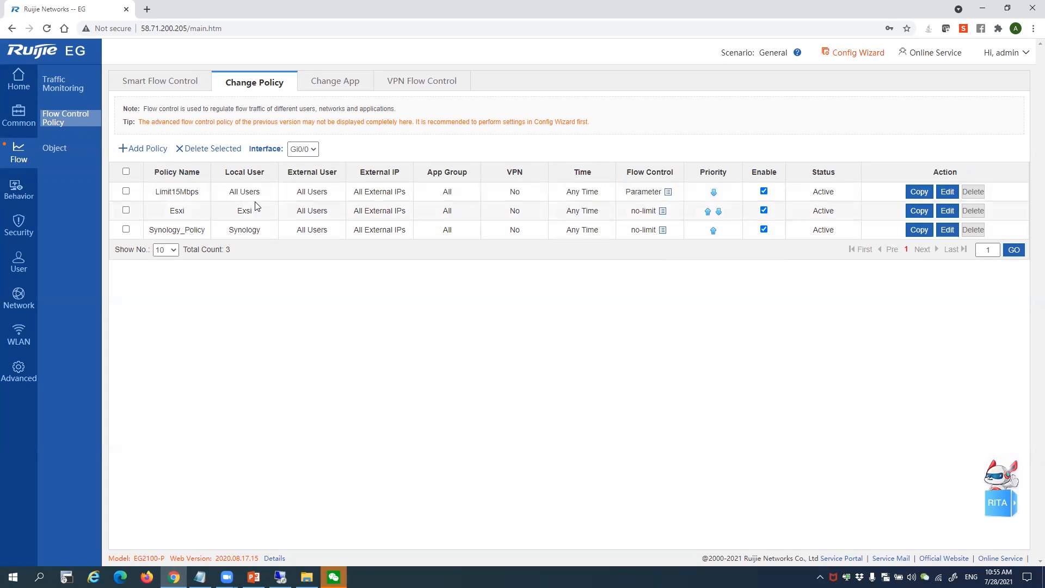
drag(243, 195, 241, 226)
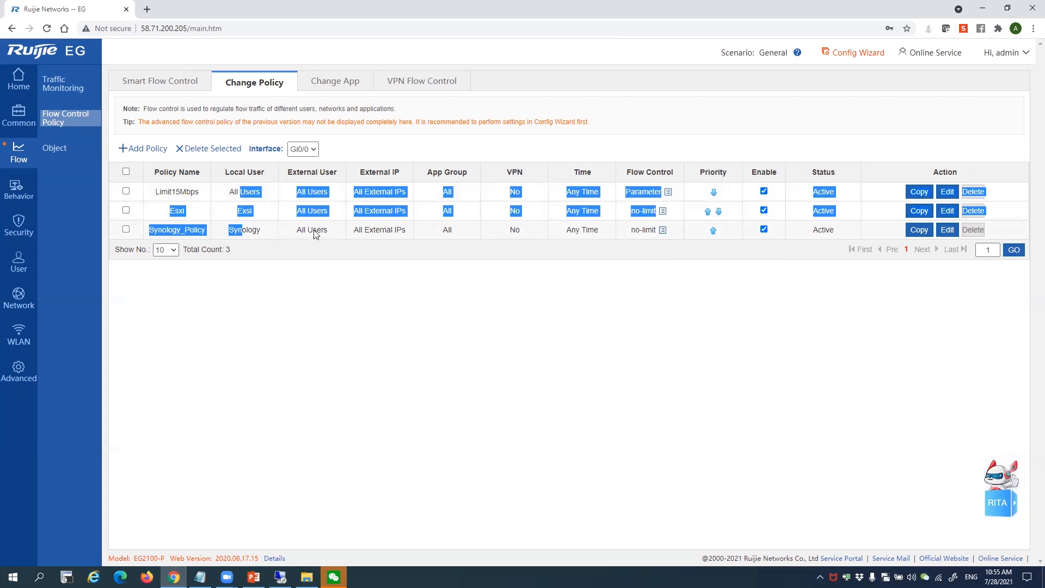
click(389, 189)
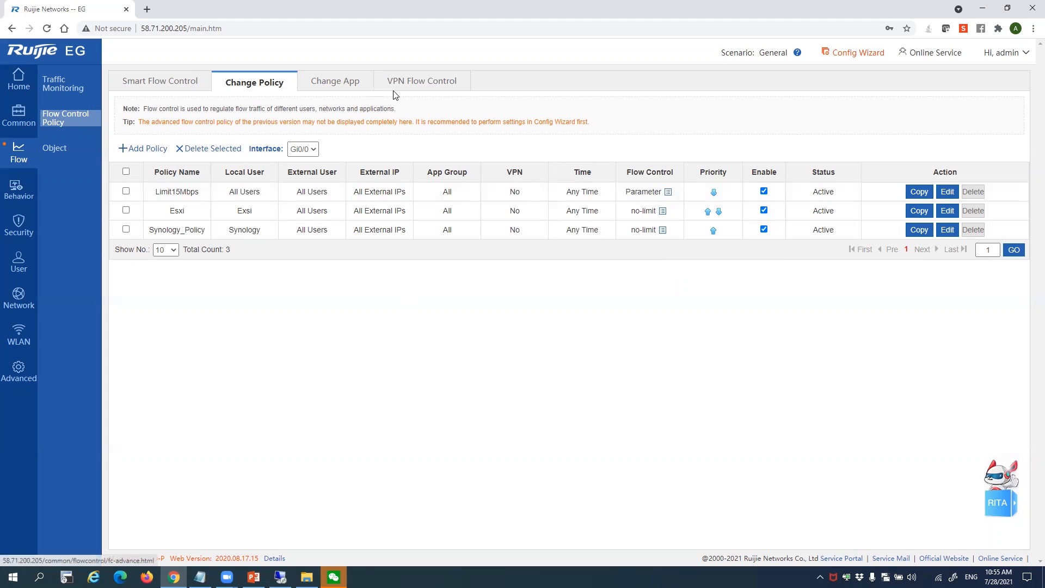
Go to Behavior > Behavior Policy to view audit options and blacklist shortcuts
click(26, 193)
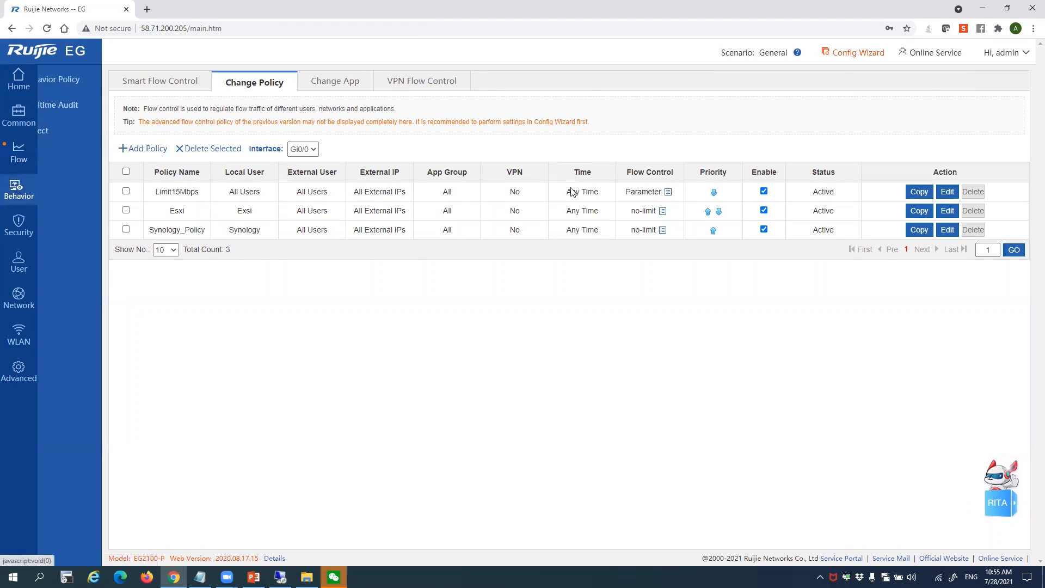
click(75, 82)
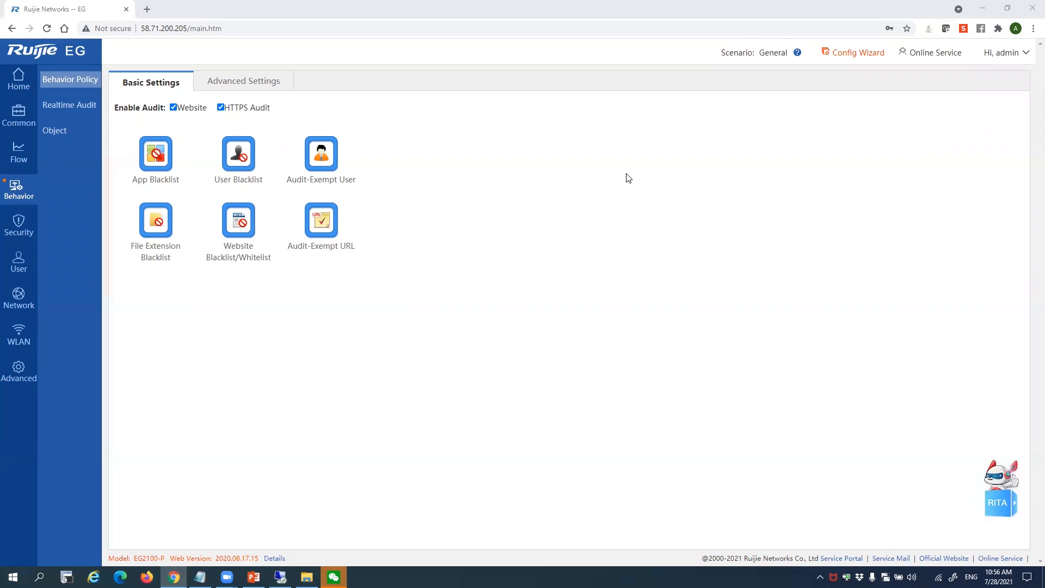
In the App Blacklist app tree, select GoogleVideo|youtube and Youtube-live
click(157, 157)
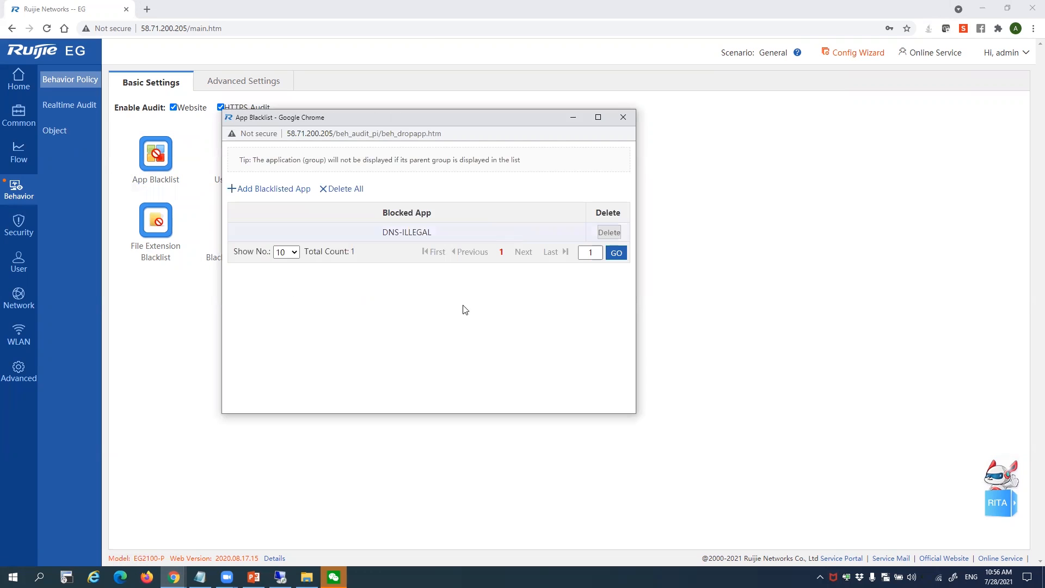
click(295, 189)
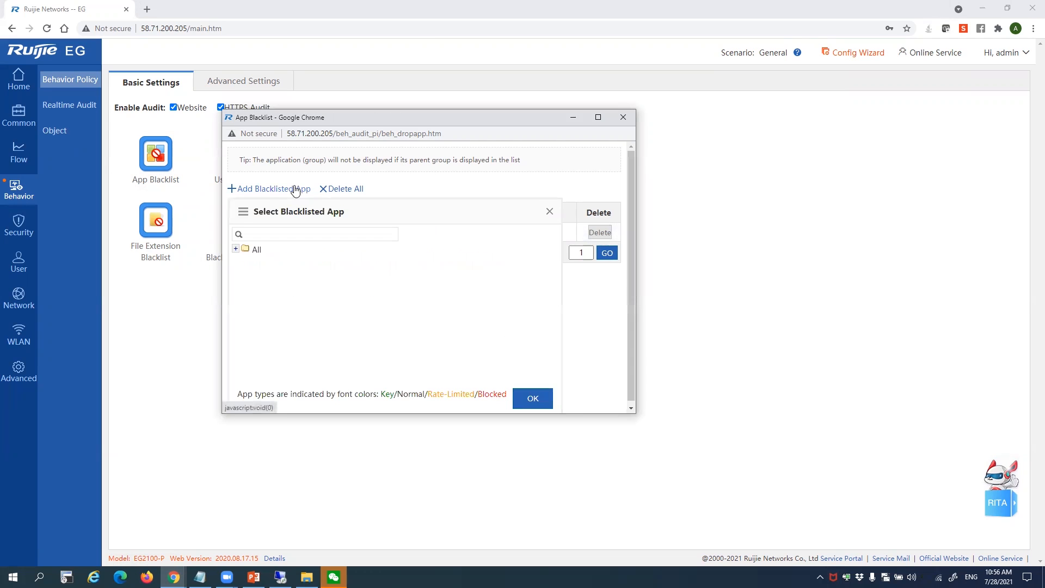
click(235, 250)
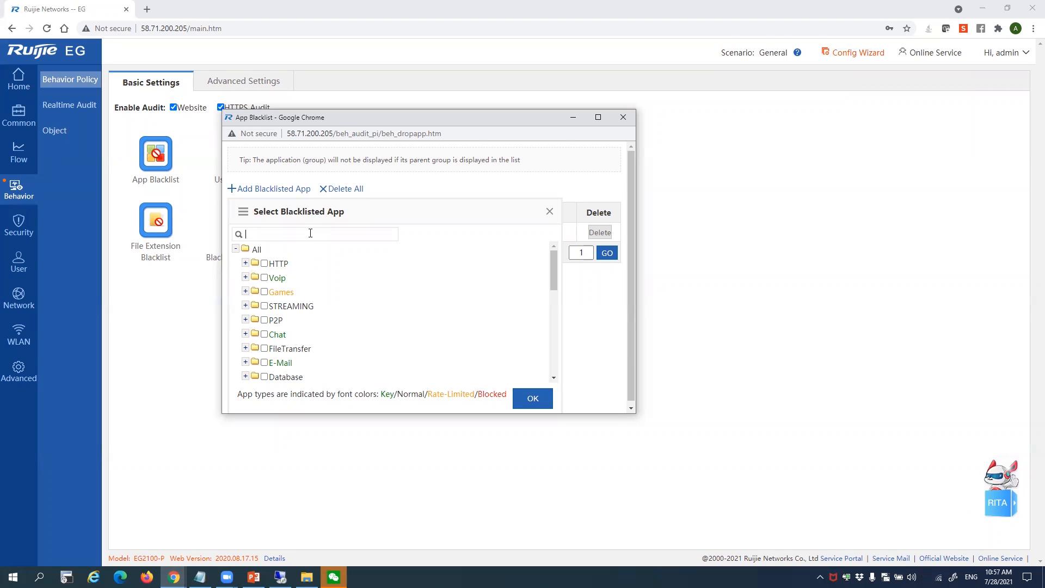
text(You)
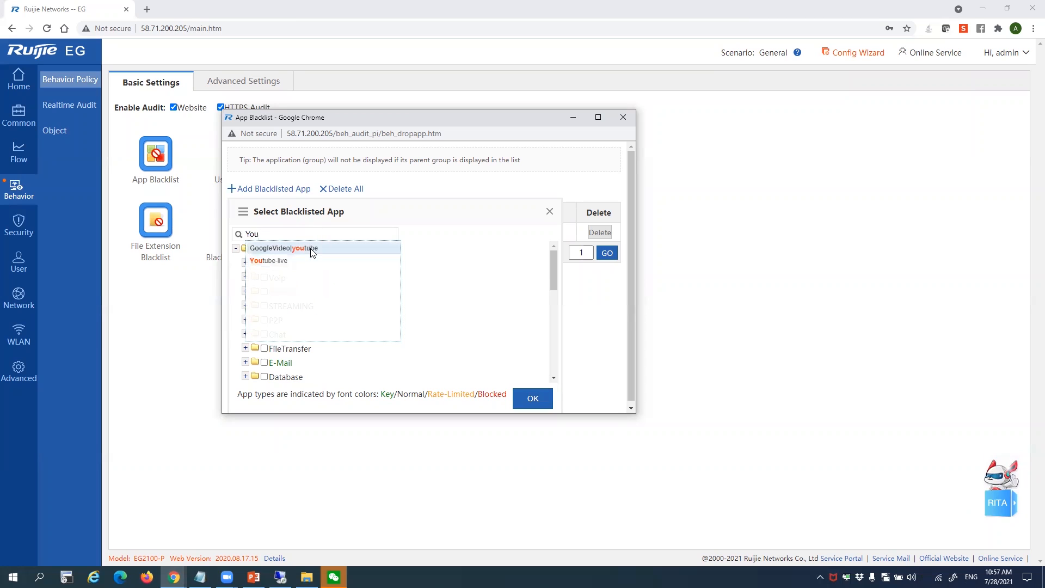
click(308, 249)
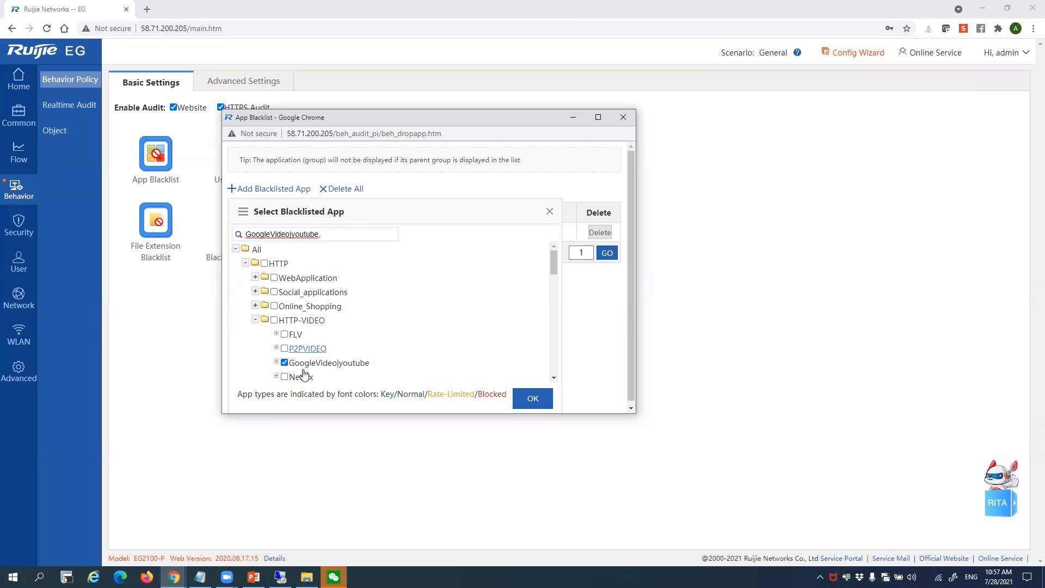
scroll(326, 296, down, 3)
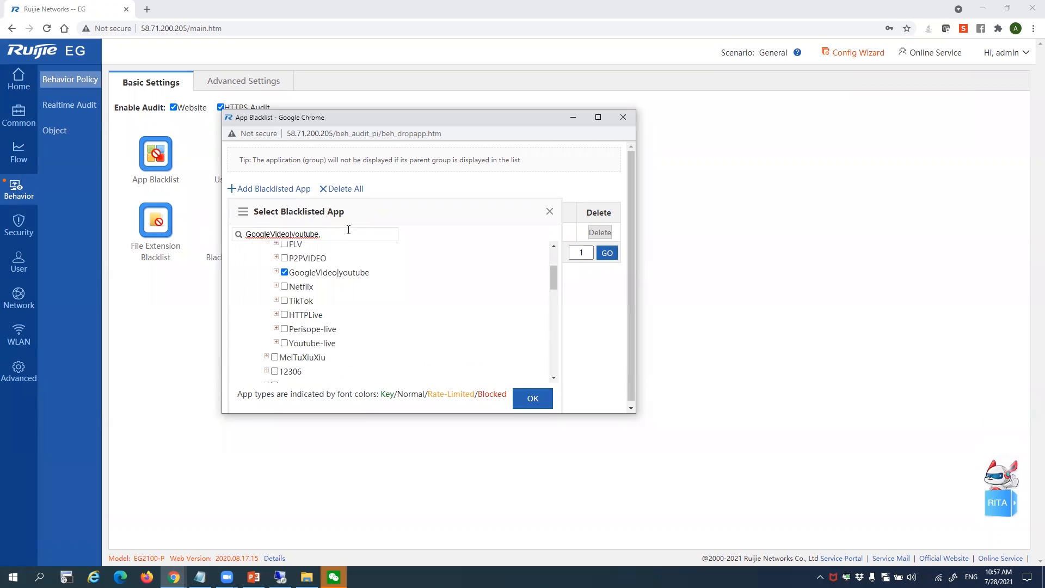
text(you)
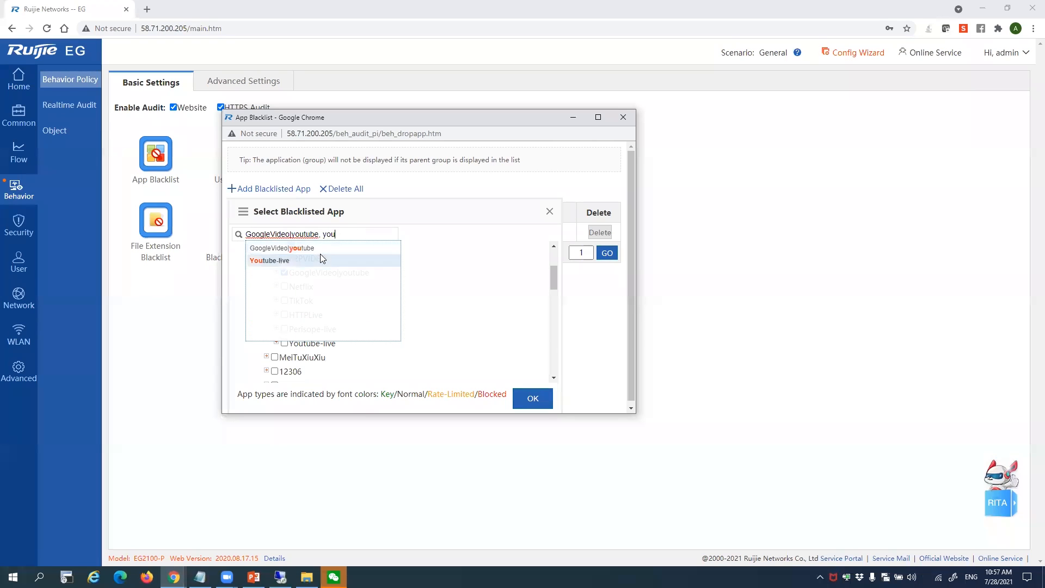
click(321, 261)
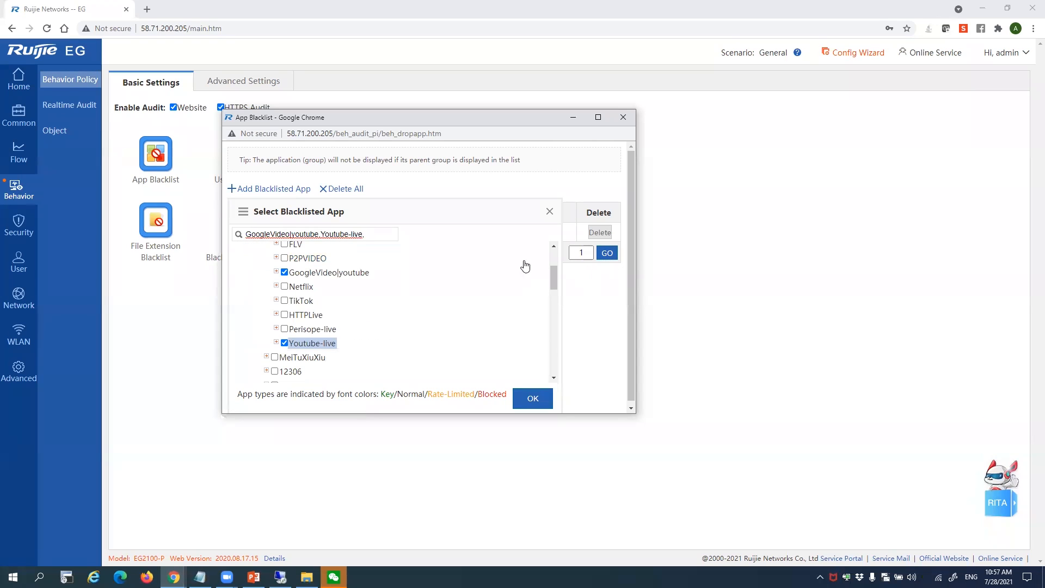
Confirm the two apps and recheck that the blacklist lists three entries including DNS-ILLEGAL
click(530, 400)
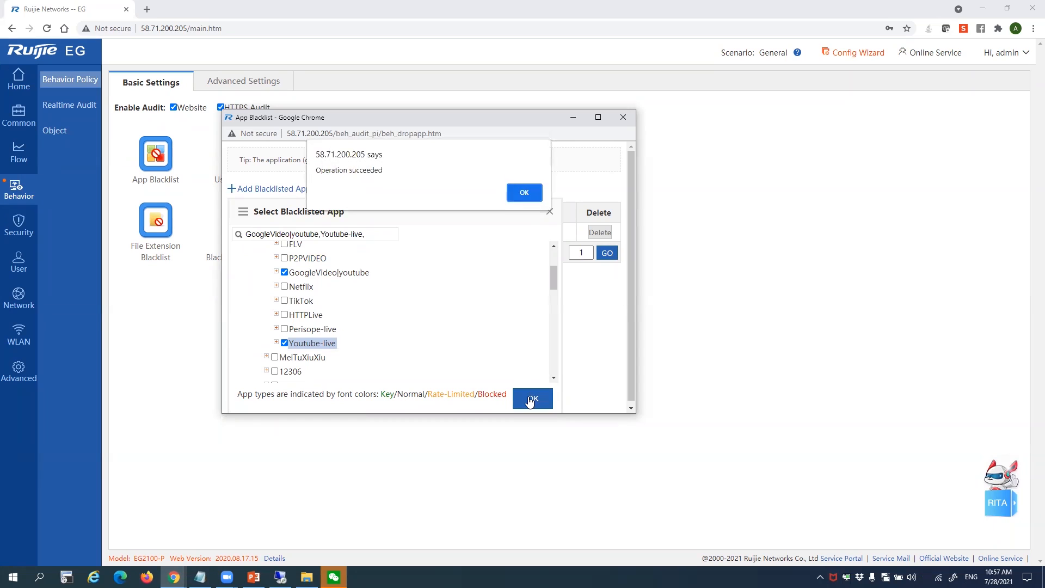
click(516, 197)
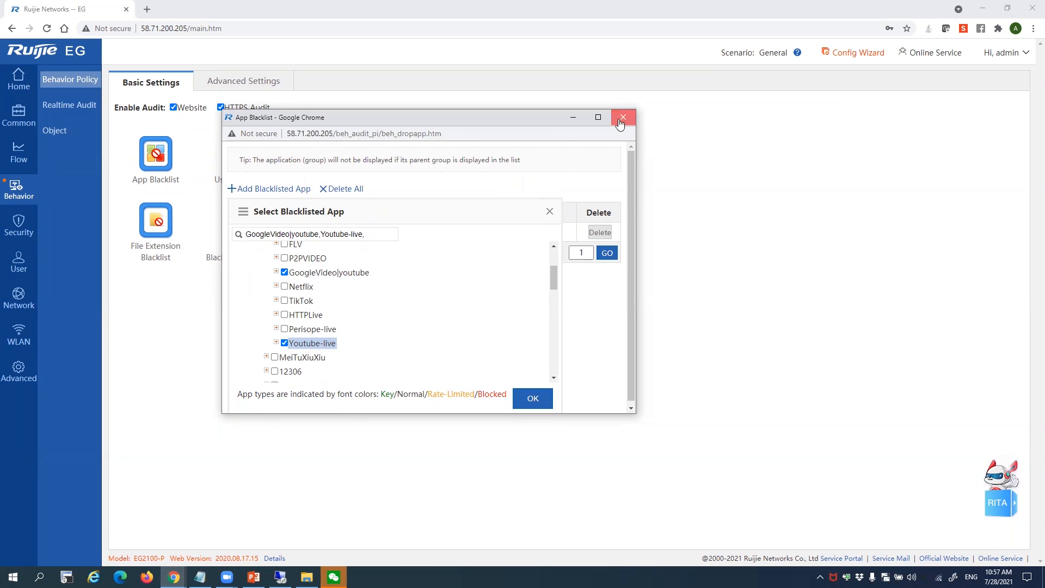
click(621, 119)
click(157, 171)
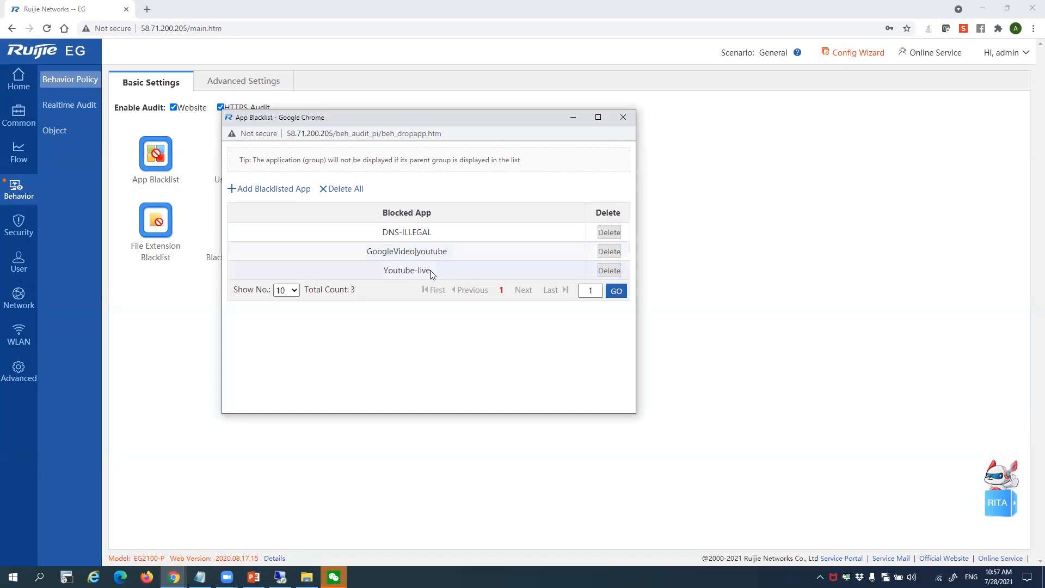
click(624, 117)
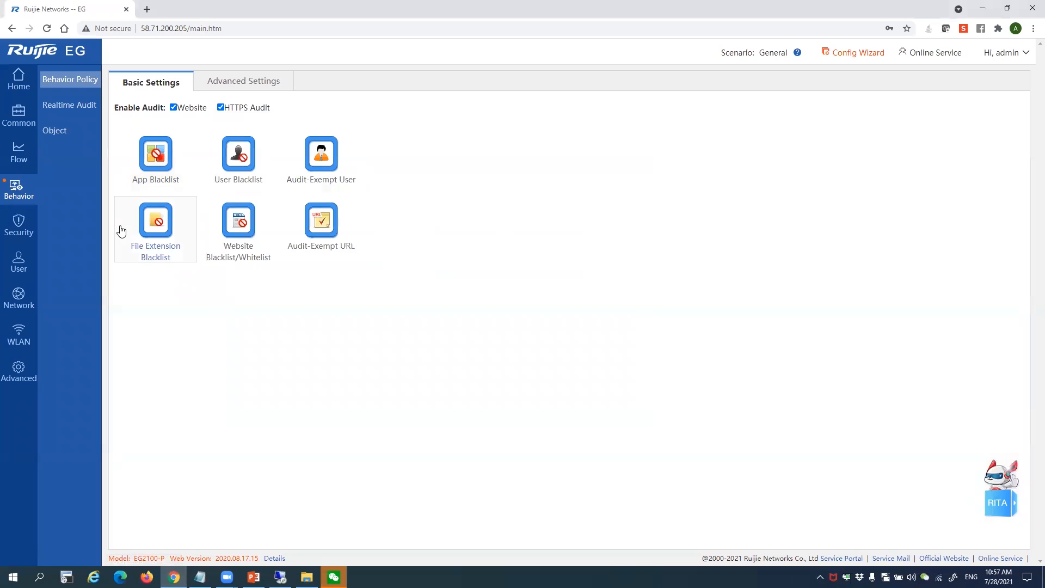
Browse the website category tree (Any, Bad, Business-Economic) without choosing a category
click(226, 240)
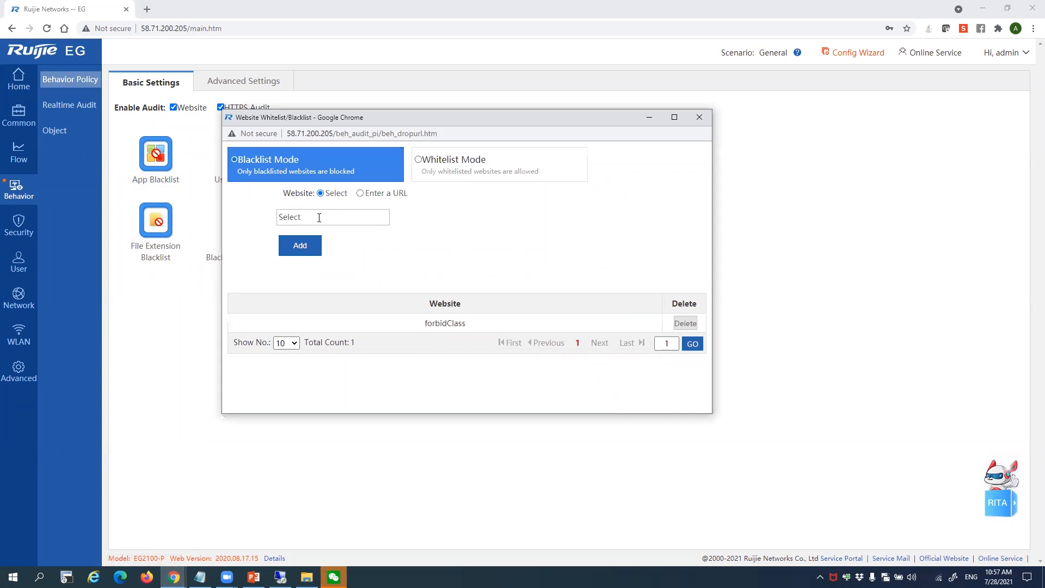
click(305, 254)
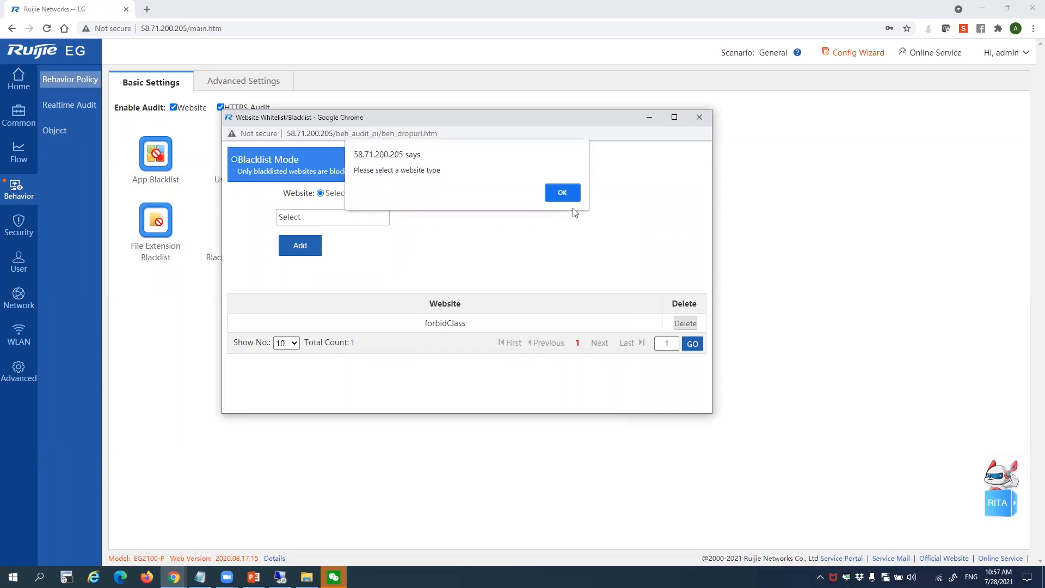
click(561, 197)
click(350, 216)
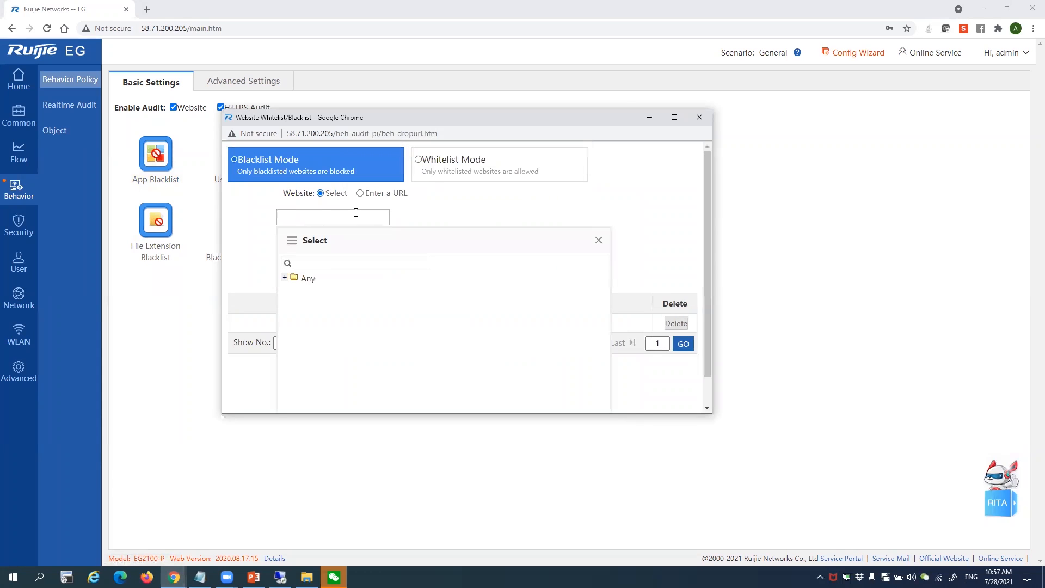
double_click(307, 278)
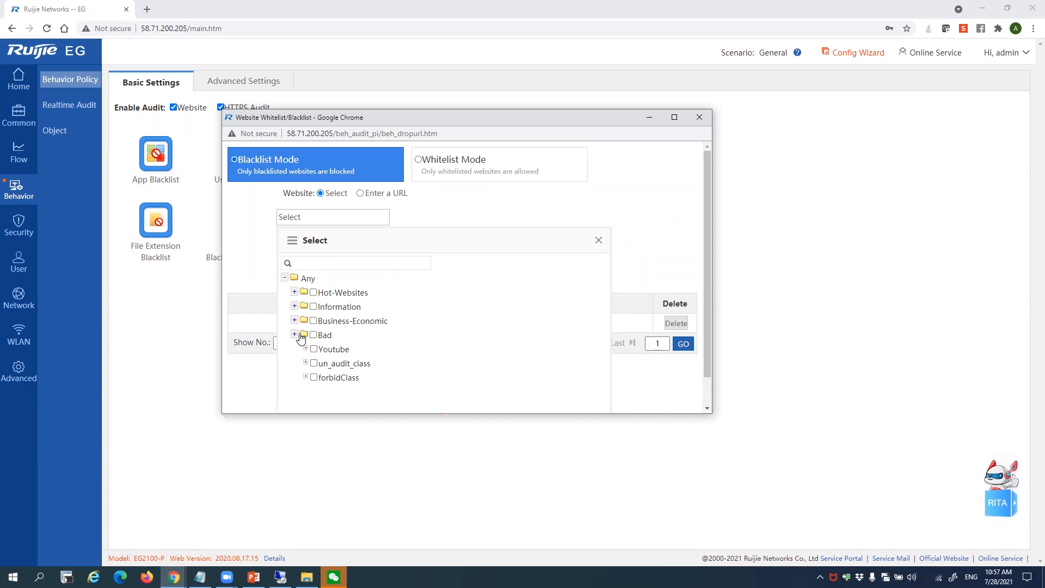
click(295, 335)
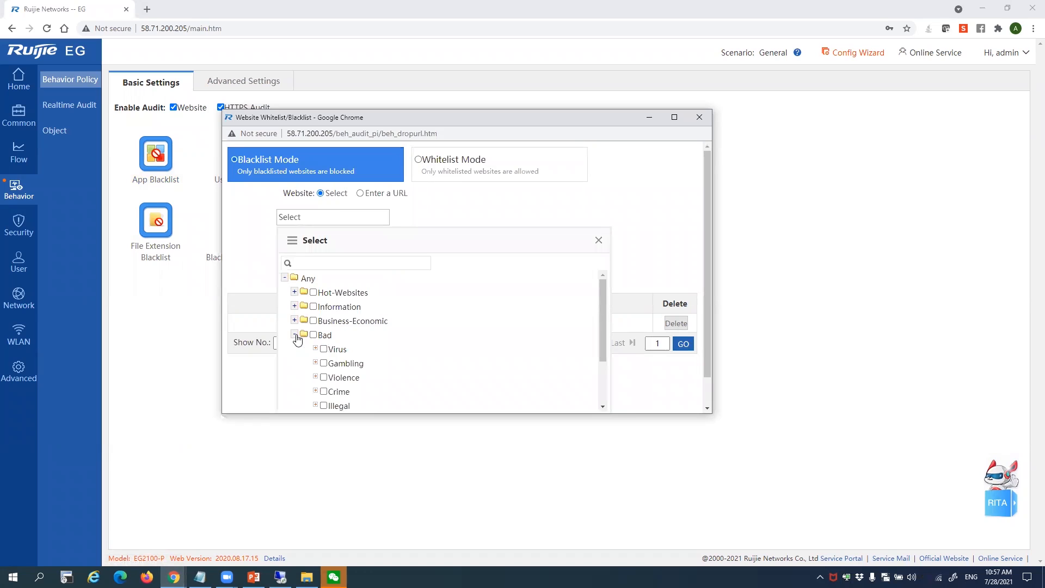
scroll(373, 366, down, 2)
scroll(375, 366, up, 1)
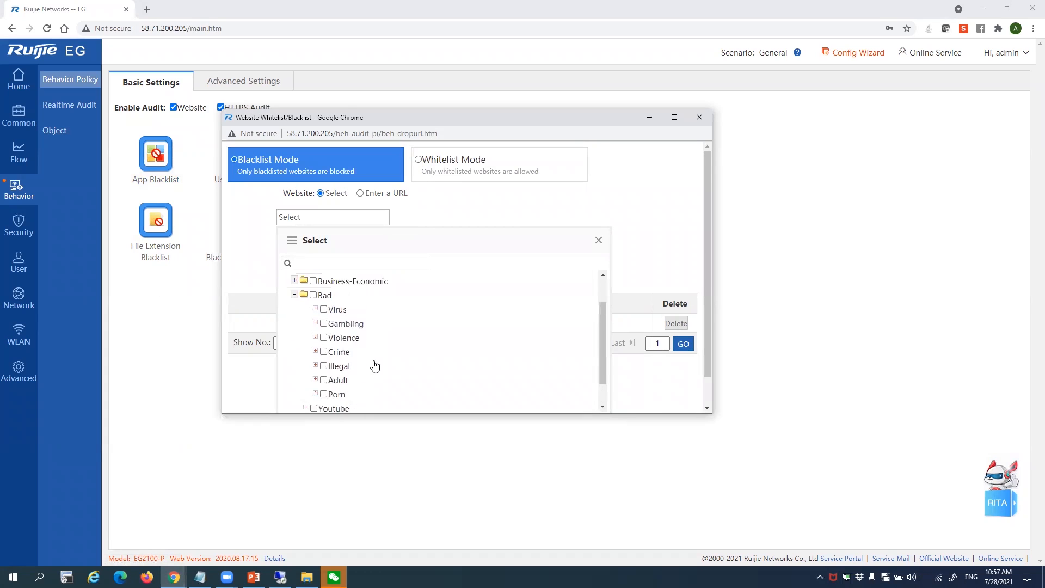
scroll(374, 365, up, 1)
click(294, 321)
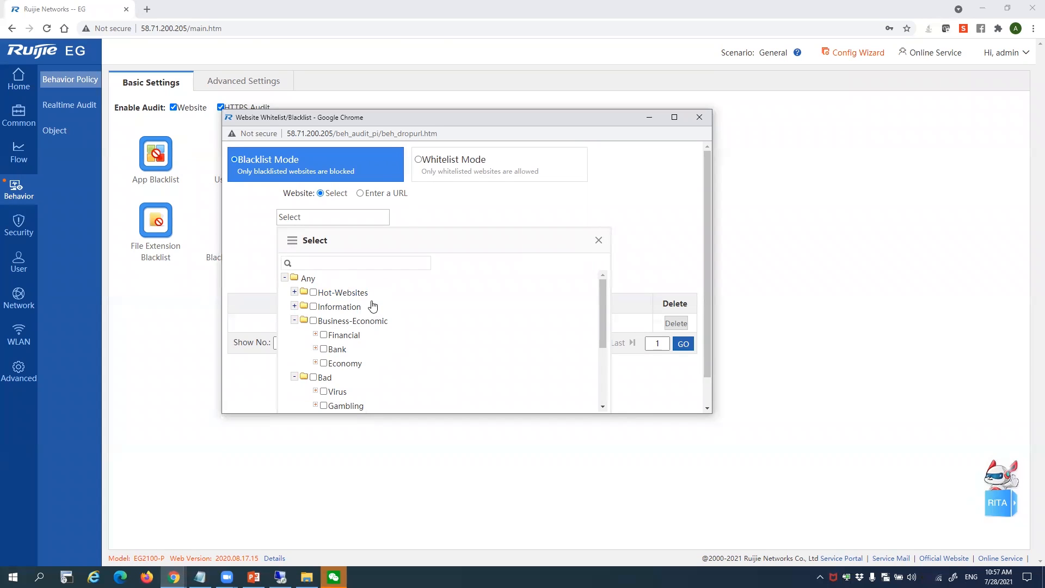
click(599, 240)
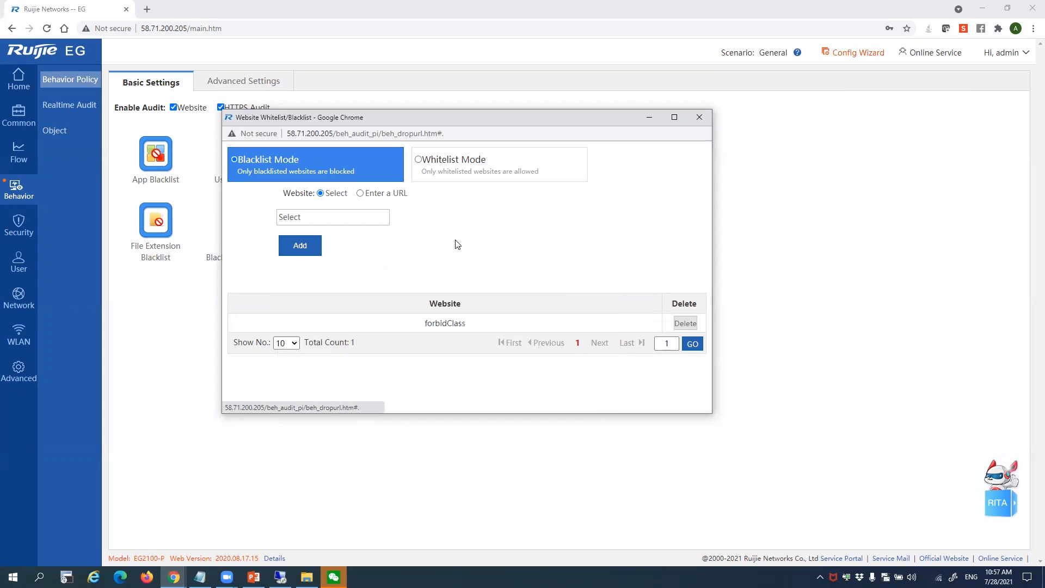
click(360, 194)
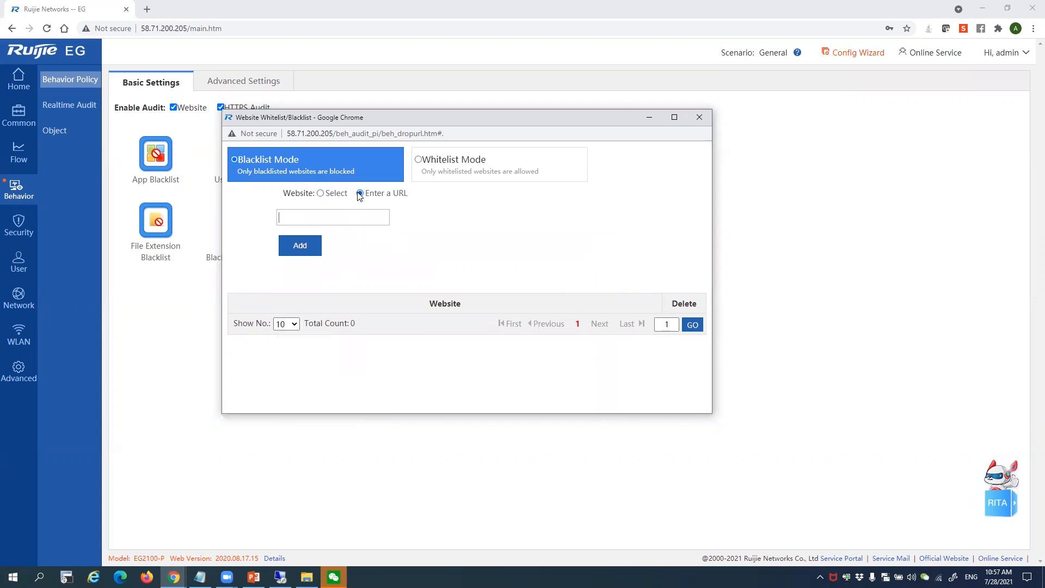
click(338, 216)
text(www.yahoo.com)
click(300, 245)
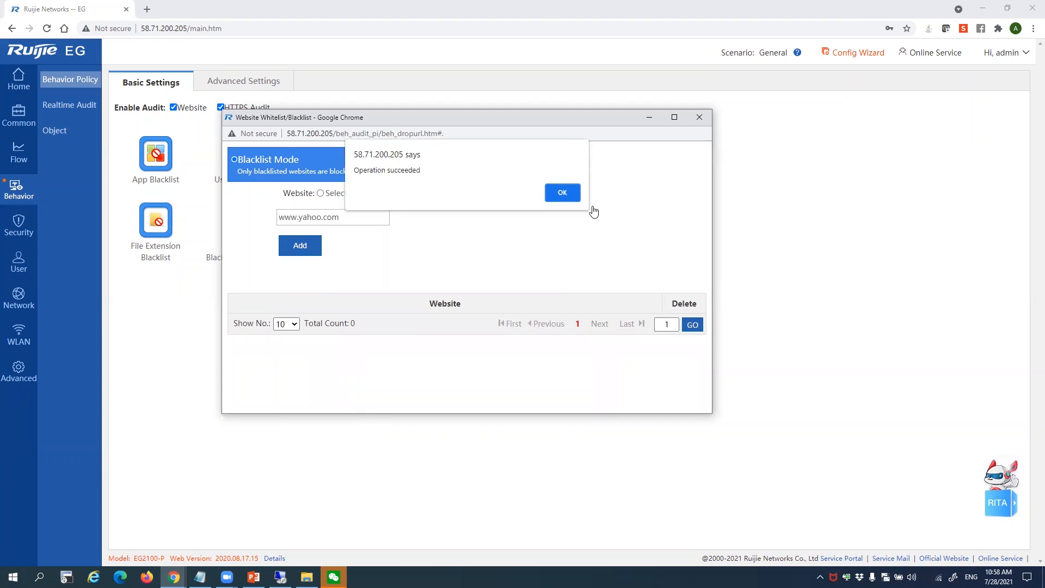
click(562, 192)
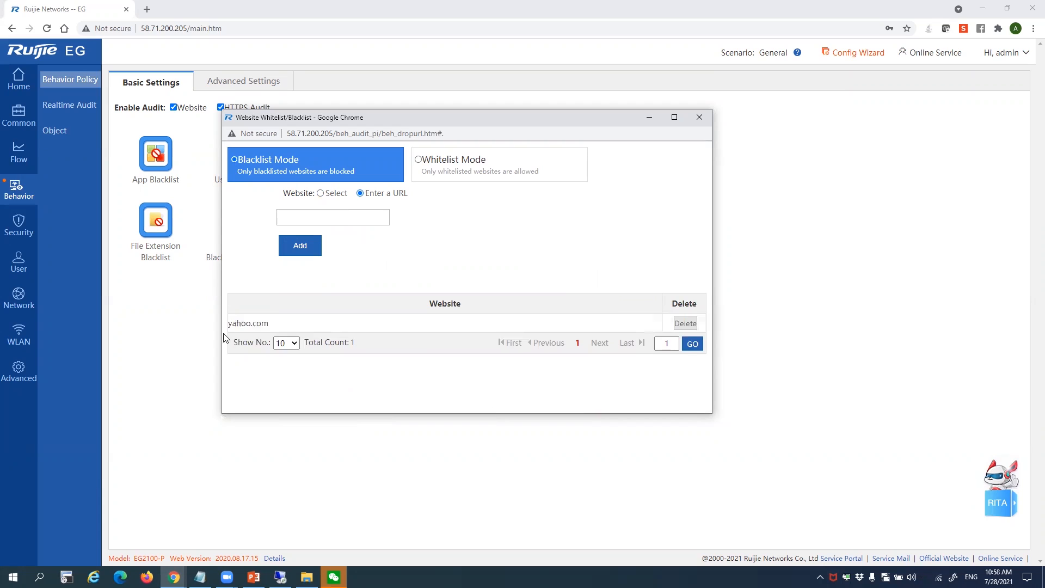
click(699, 117)
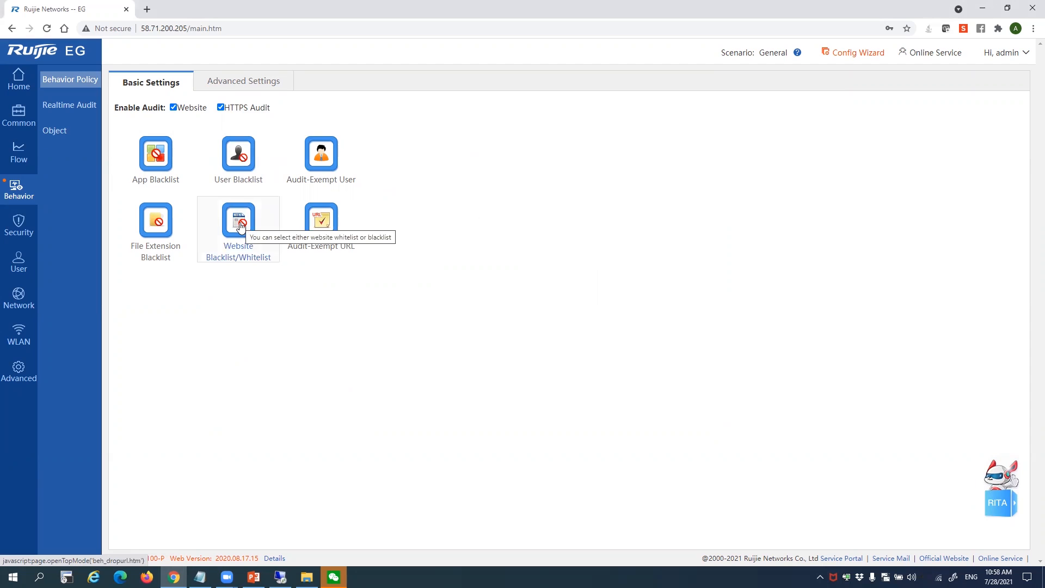
Switch the File Extension Blacklist listing .mp3 from OFF to ON and confirm
click(170, 239)
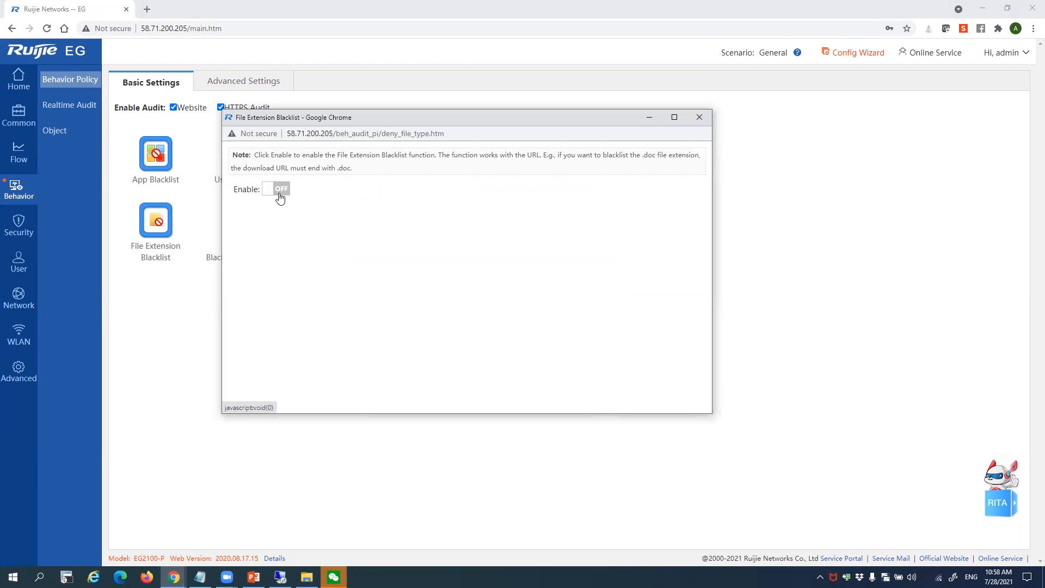
click(278, 190)
click(520, 193)
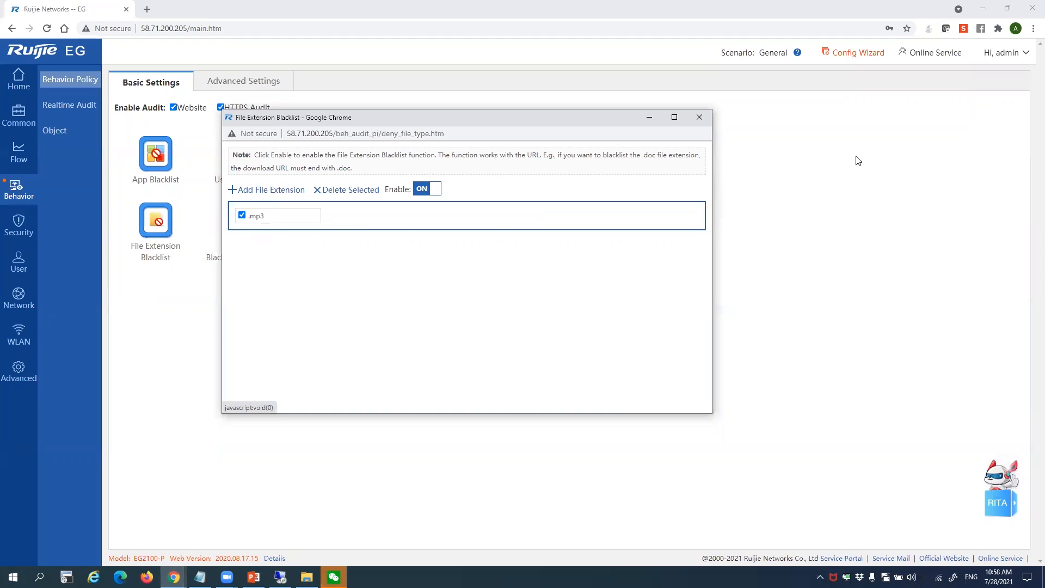
click(699, 118)
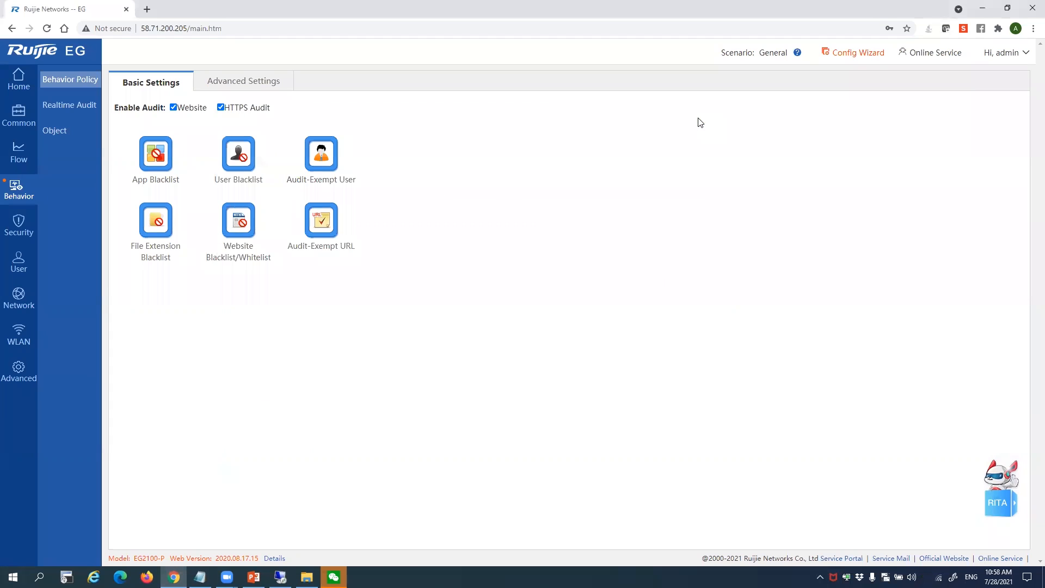
click(280, 576)
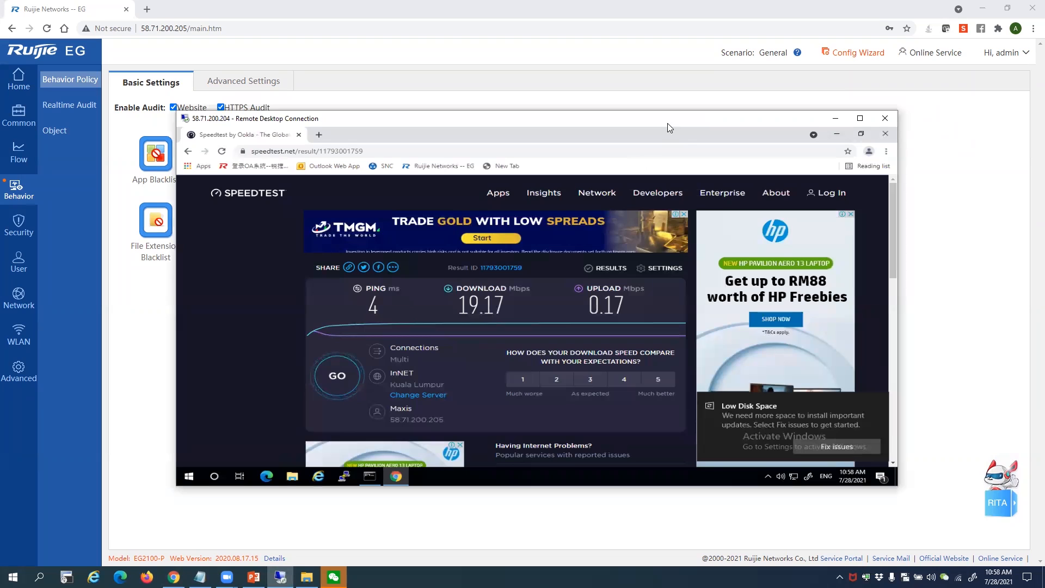
drag(667, 124, 785, 116)
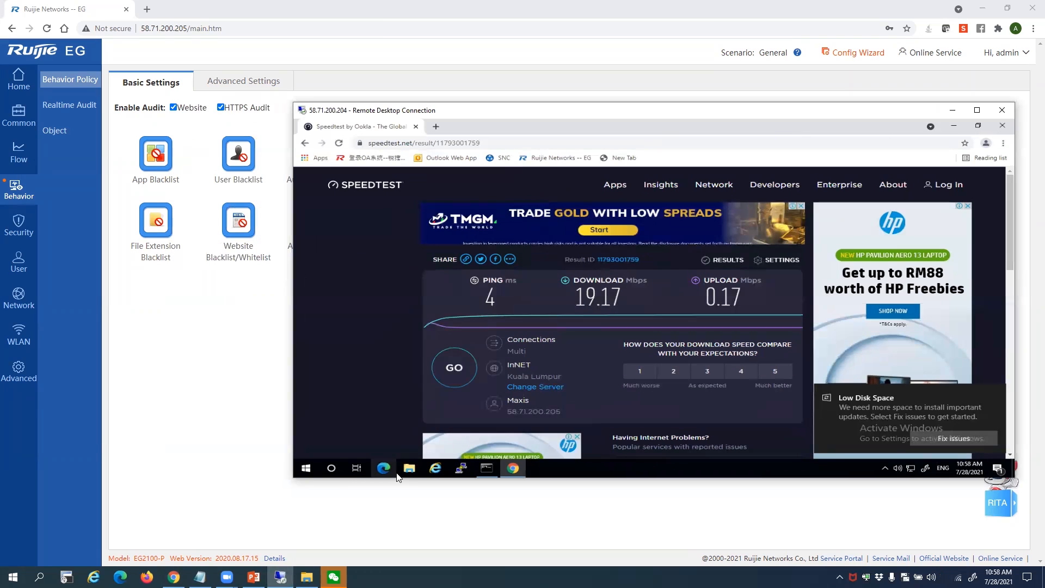
click(430, 471)
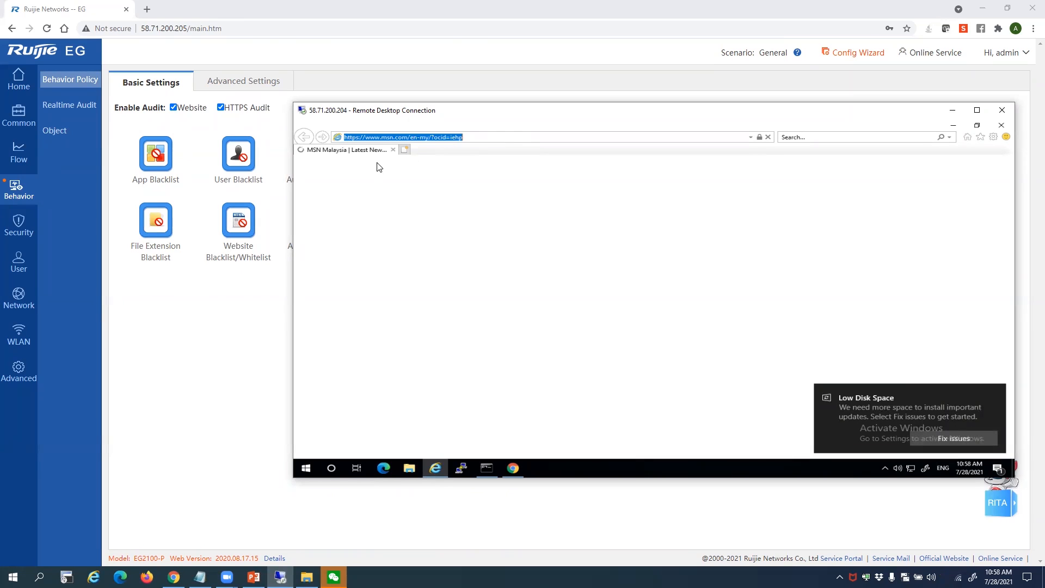
click(479, 137)
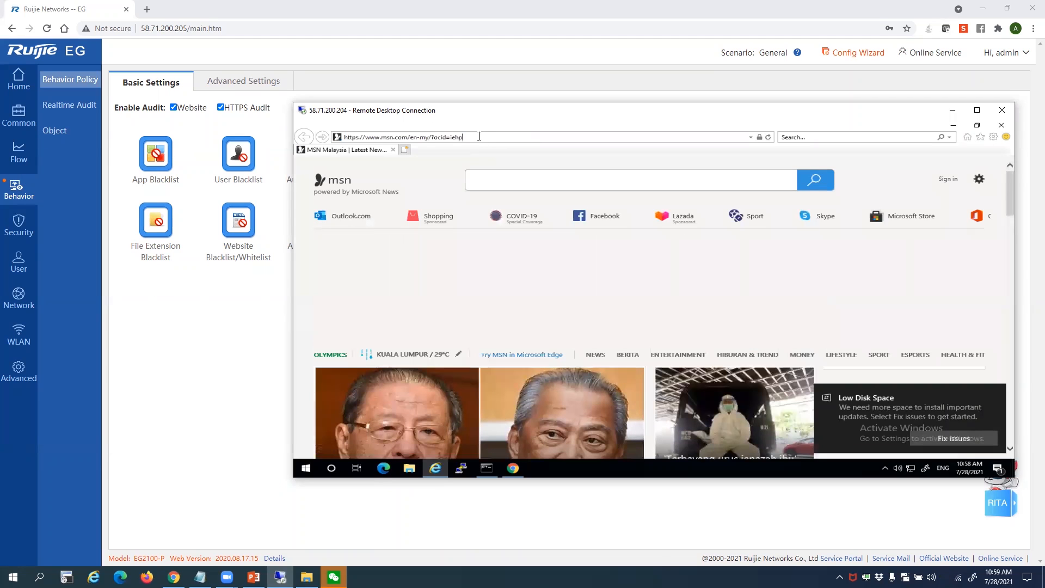
drag(478, 136, 196, 142)
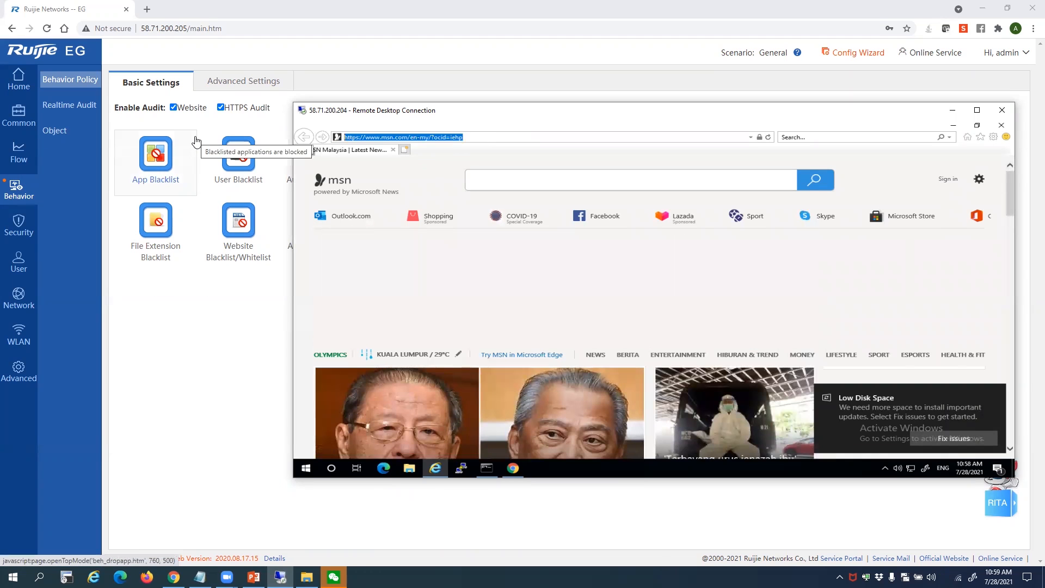
text(h)
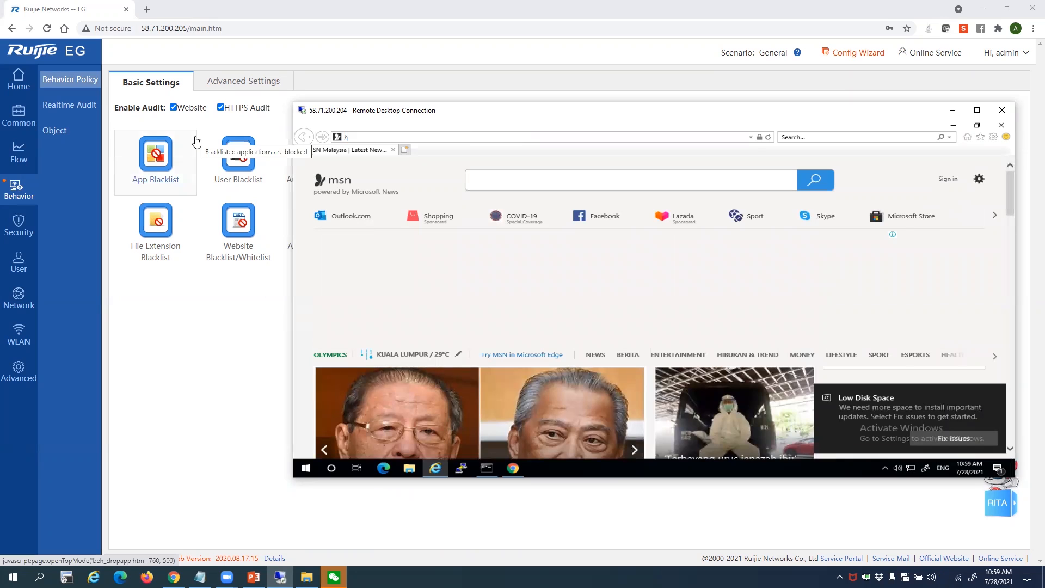
text(tt)
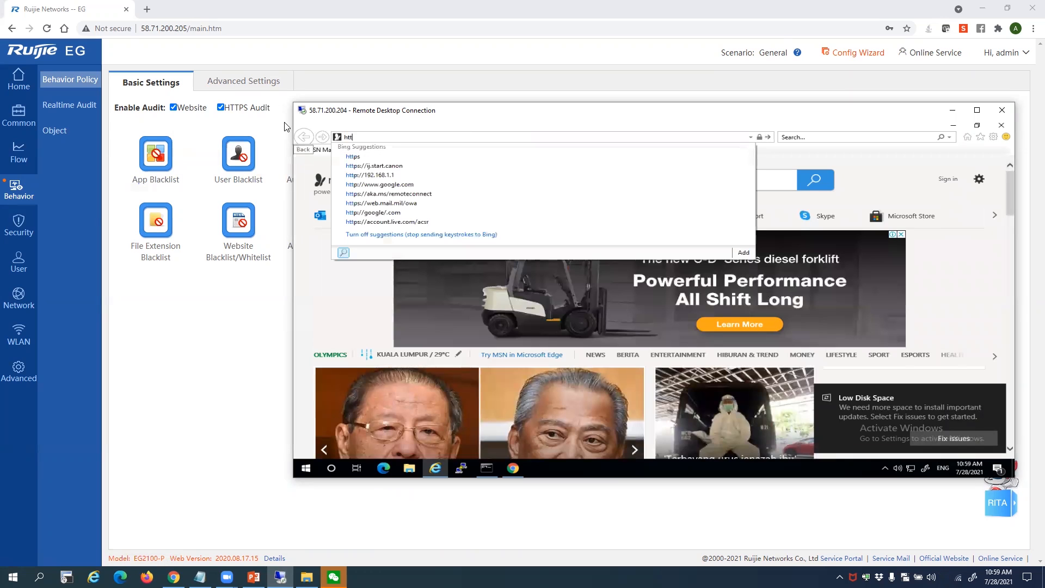
text(p)
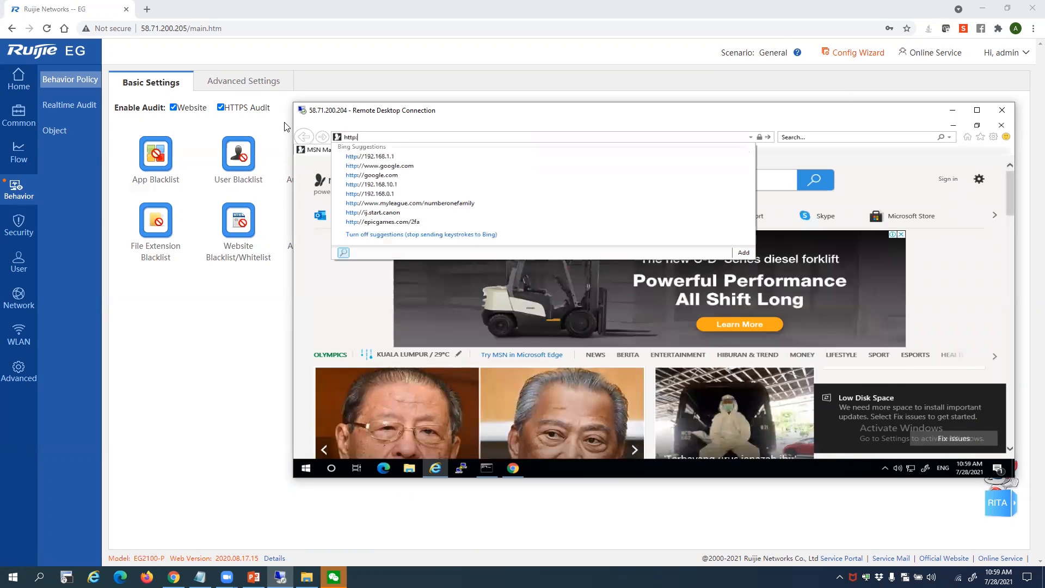
text(://www.)
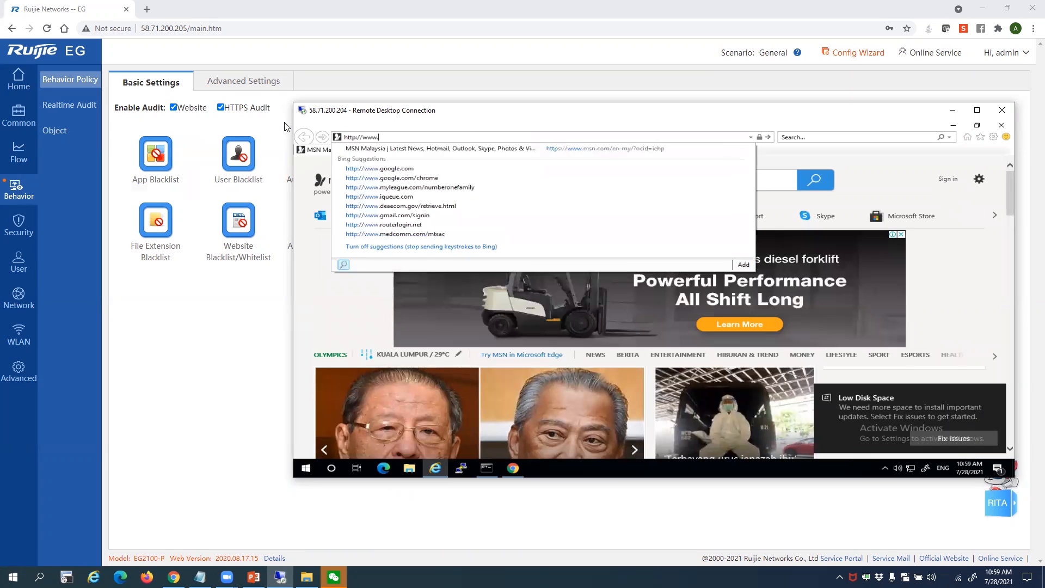
text(yahoo.com)
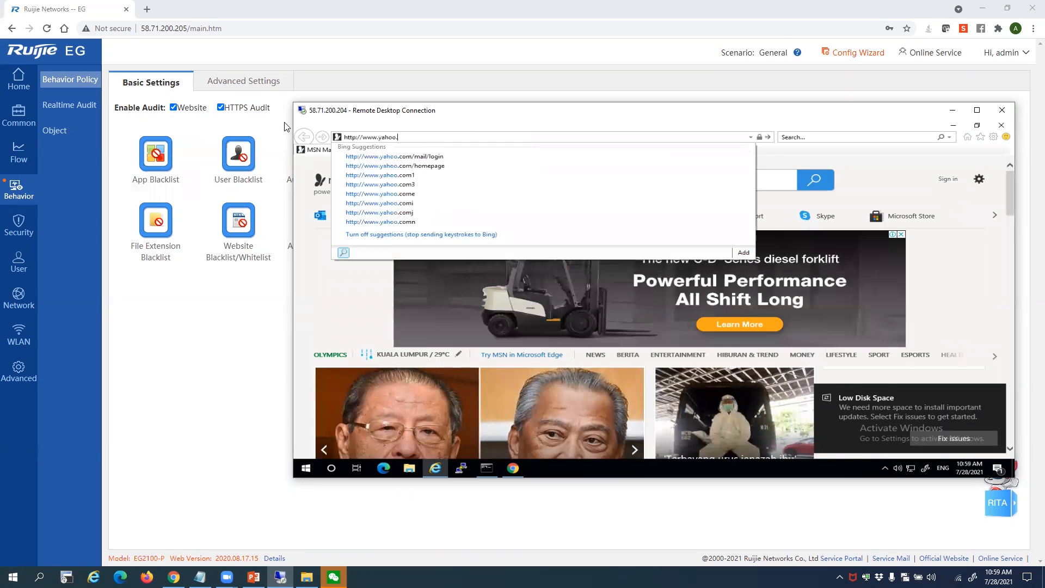
key(Return)
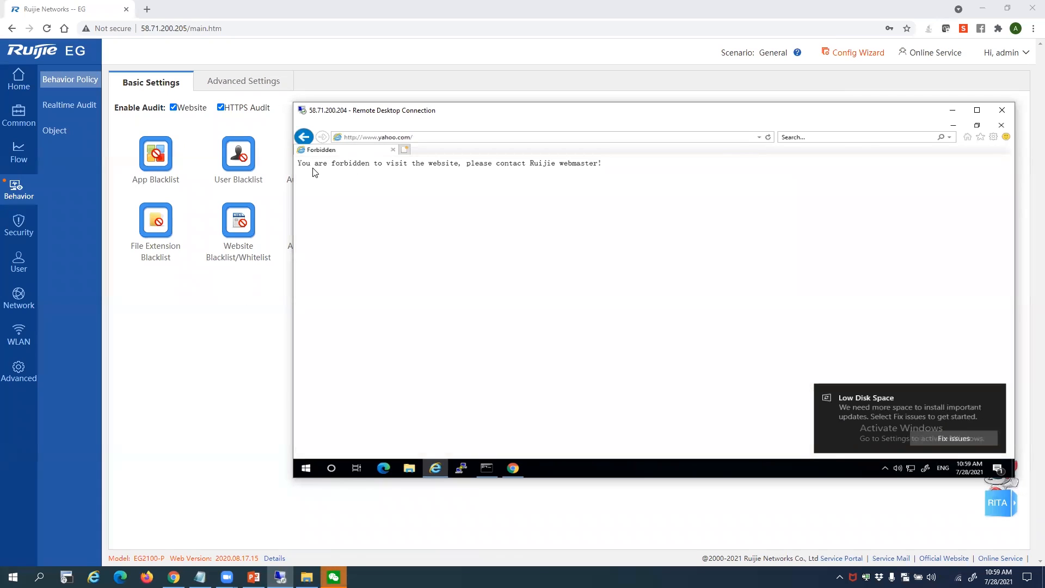
Highlight parts of the forbidden message, including 'contact Ruijie webmaster'
drag(306, 164, 273, 169)
click(630, 158)
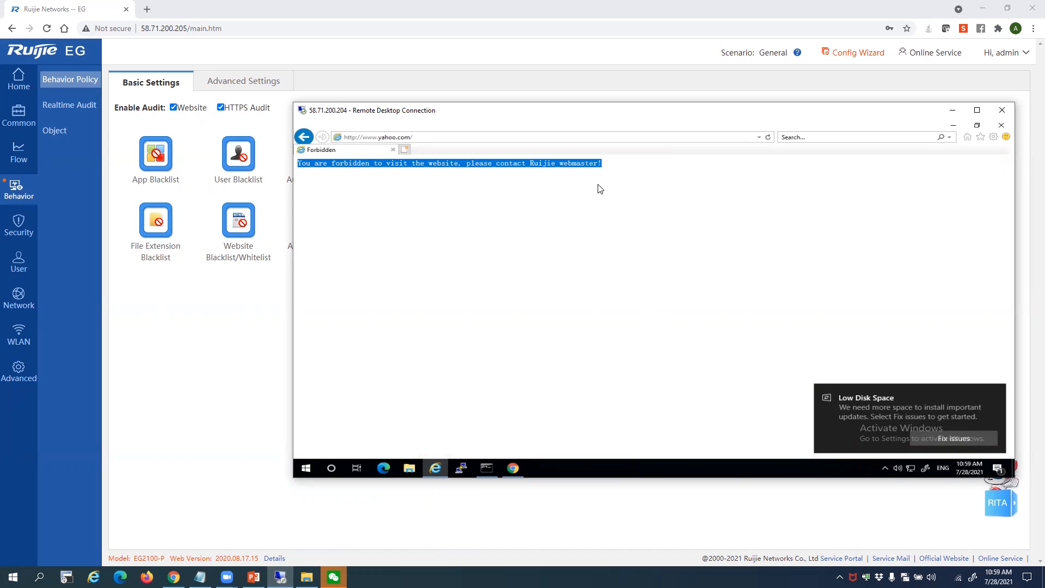
click(579, 167)
drag(597, 165, 511, 164)
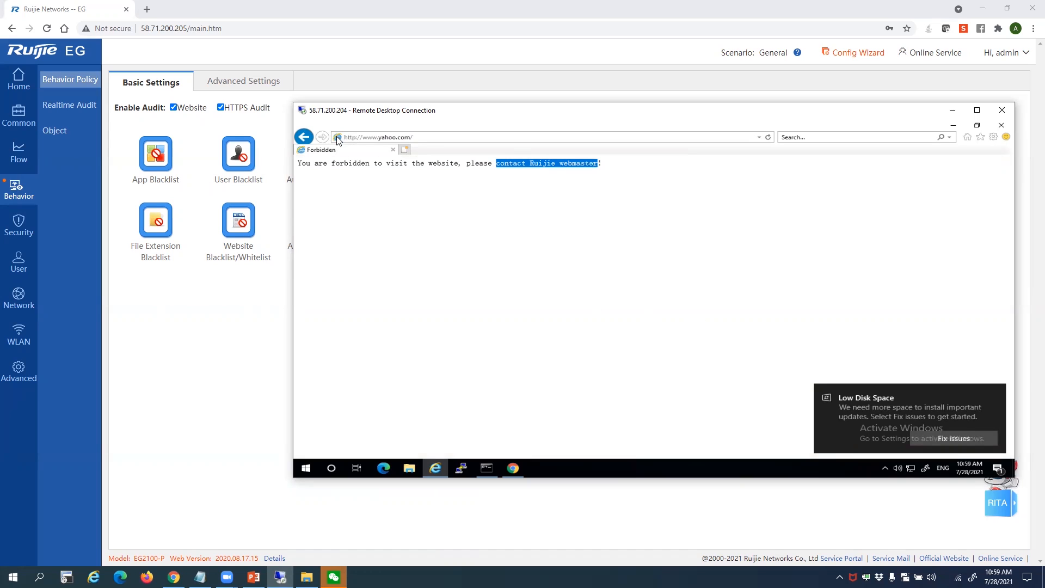
click(359, 137)
click(357, 138)
text(s)
key(Return)
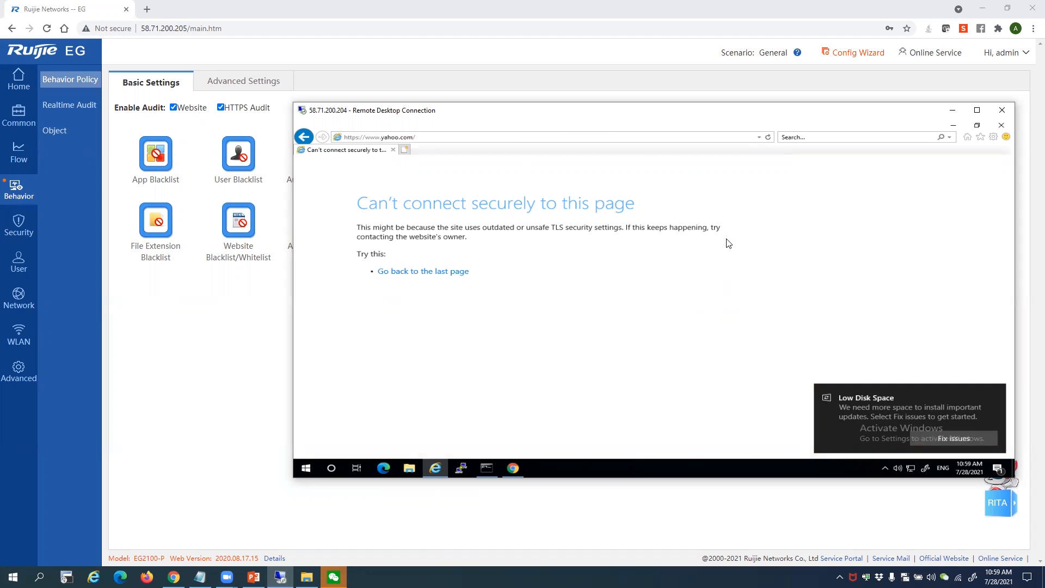
click(798, 53)
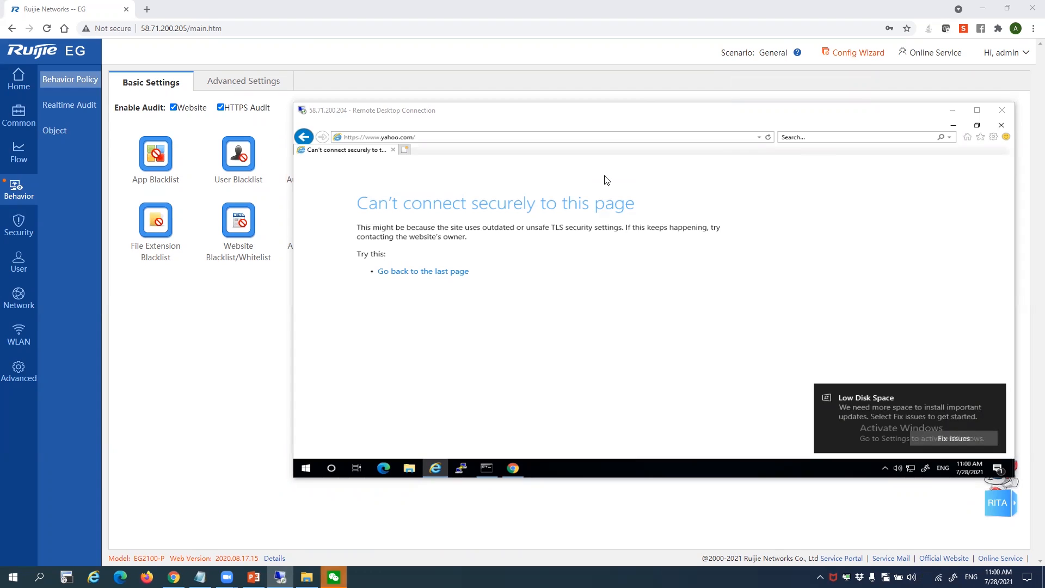
click(501, 250)
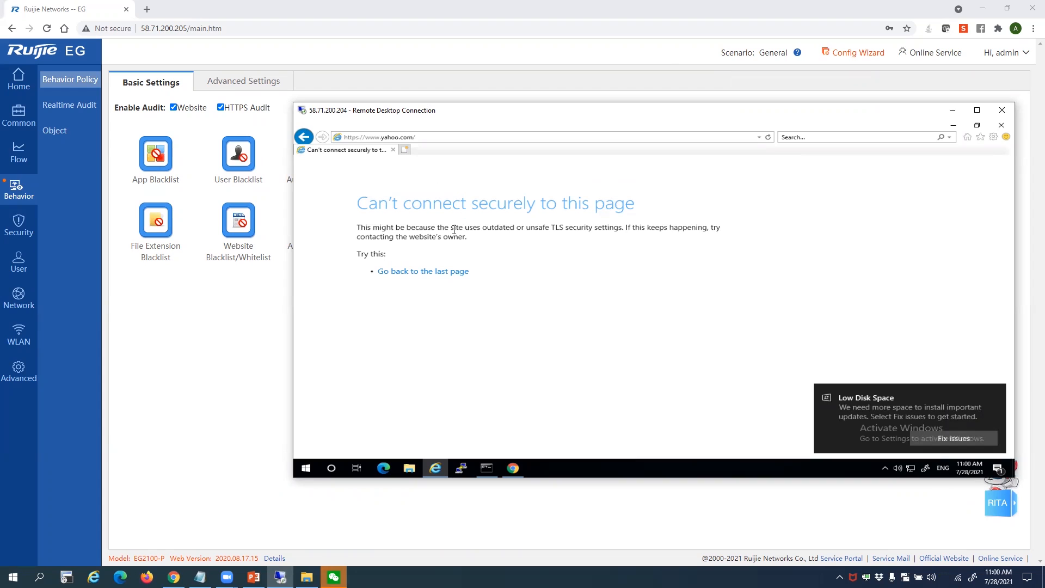
drag(393, 256, 355, 209)
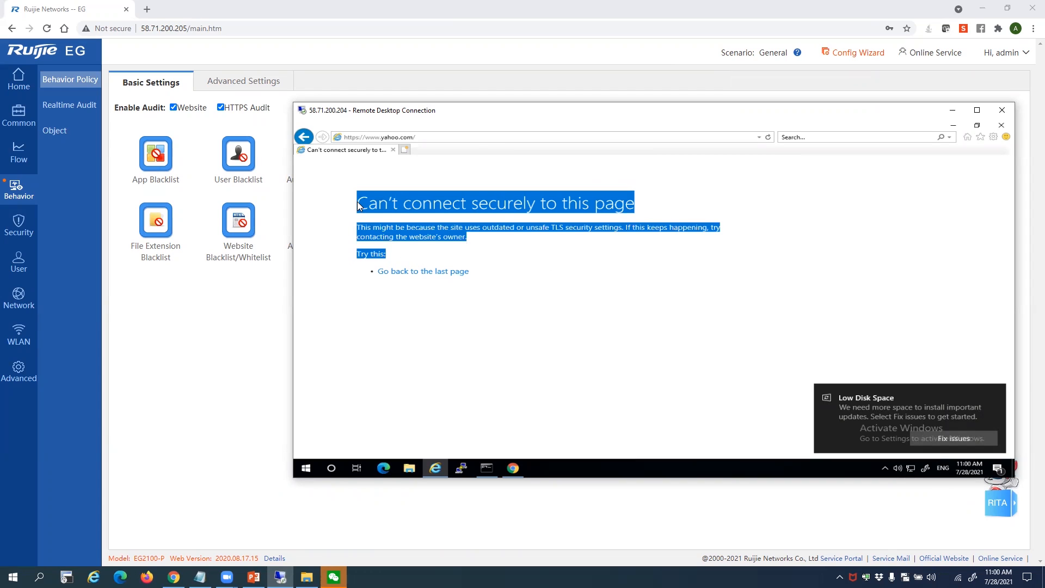
click(358, 202)
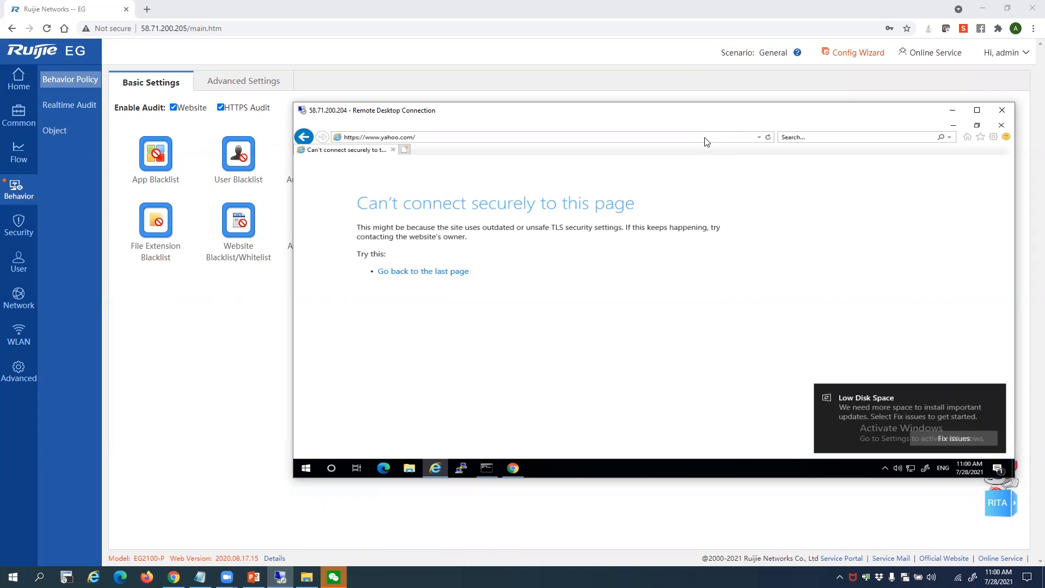
click(705, 138)
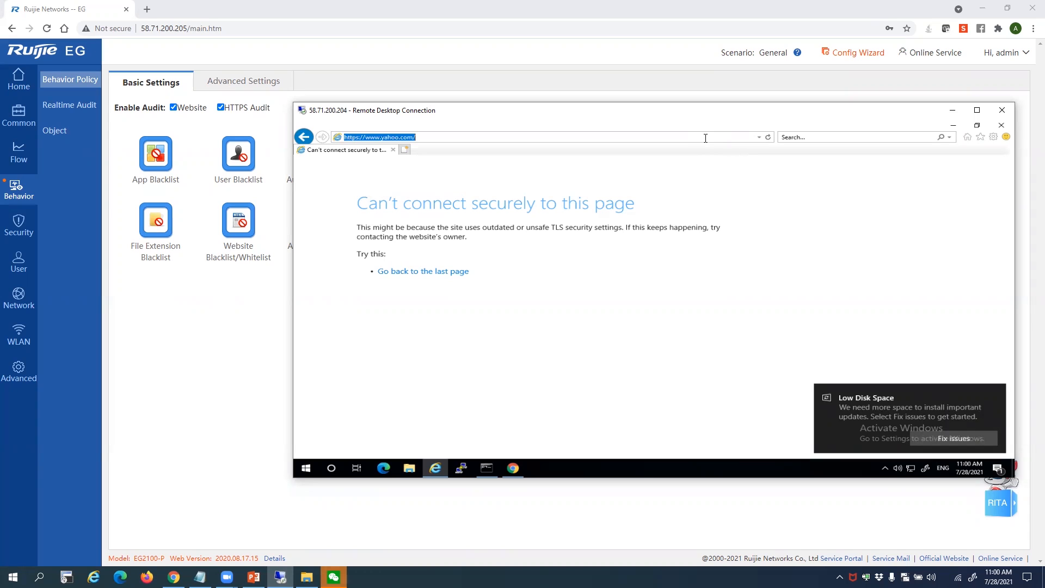
click(357, 137)
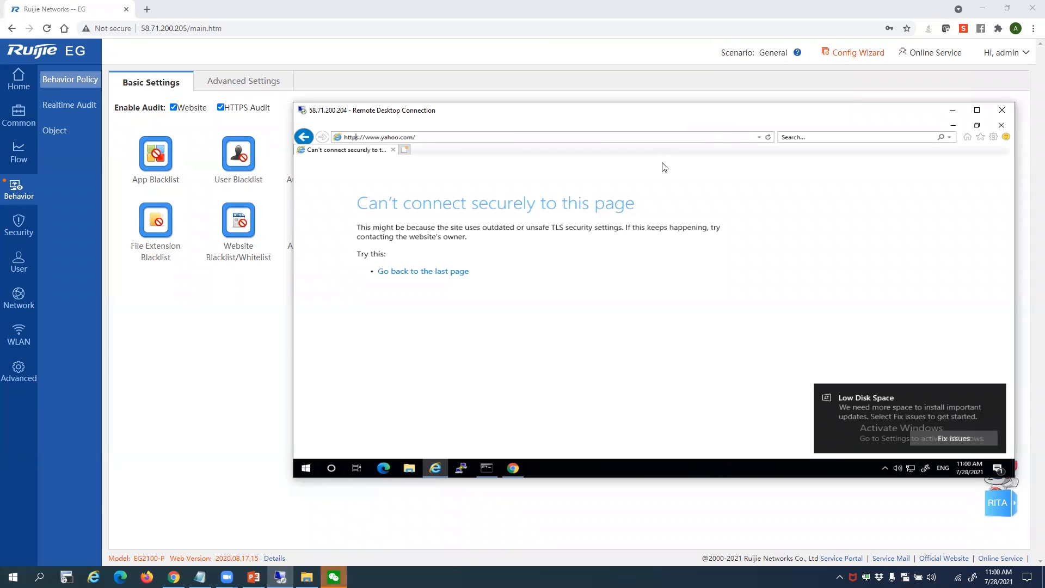
click(594, 138)
click(399, 279)
drag(520, 210, 626, 228)
click(526, 250)
Delete the yahoo.com URL entry from the website blacklist and confirm the deletion
click(232, 235)
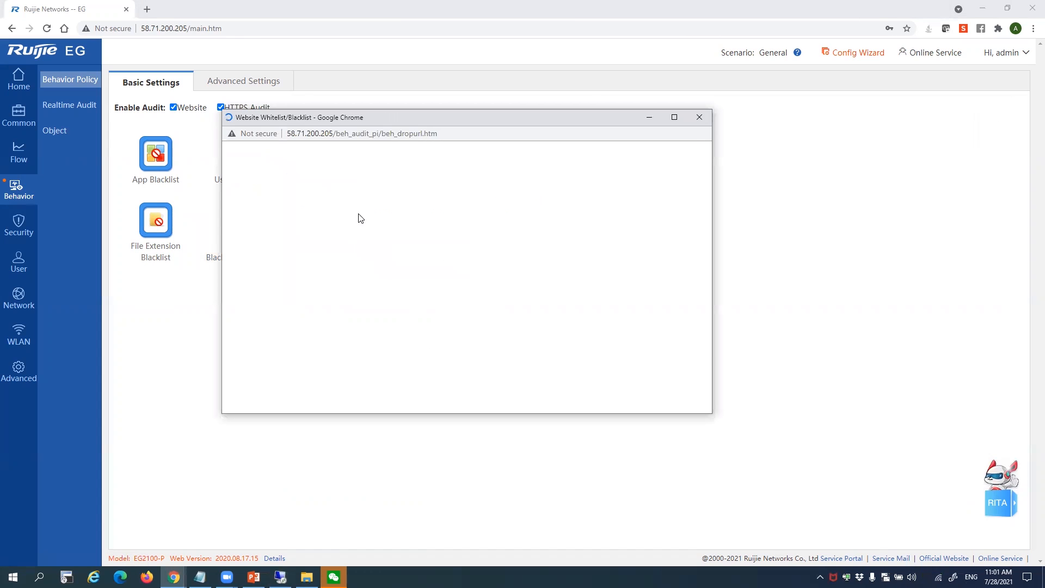
click(359, 193)
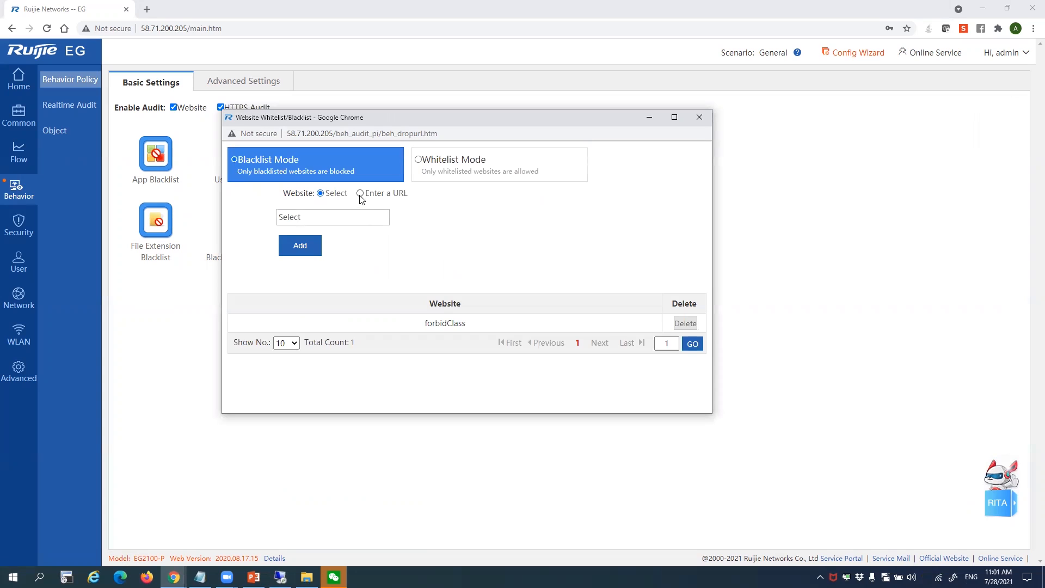
click(677, 325)
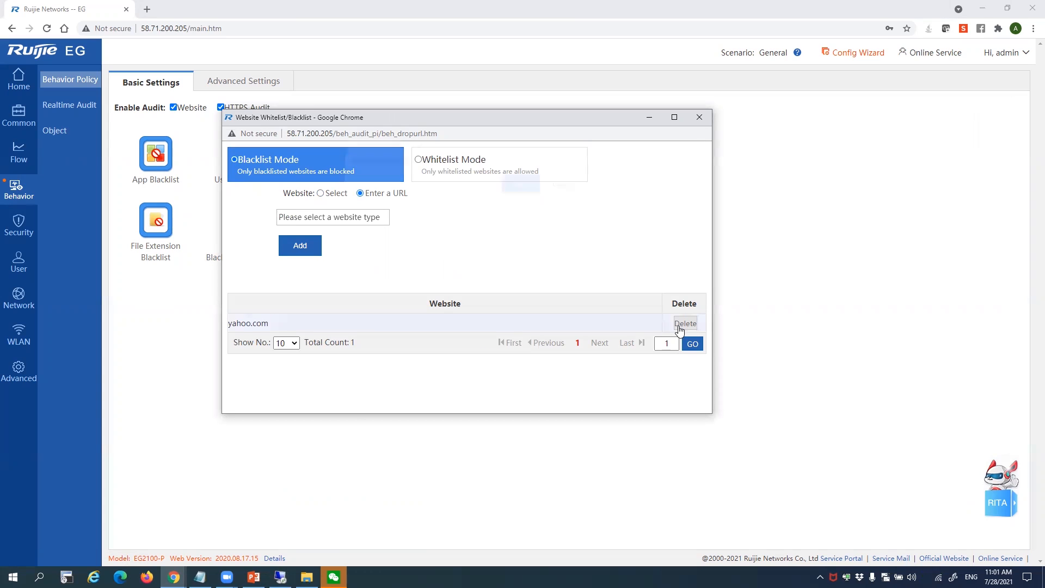
click(514, 188)
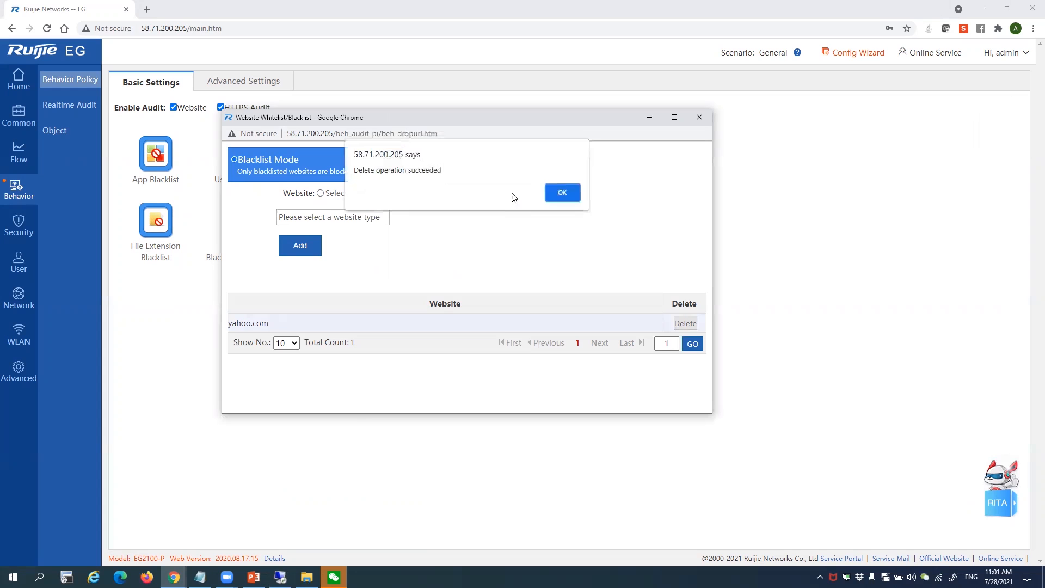
click(562, 192)
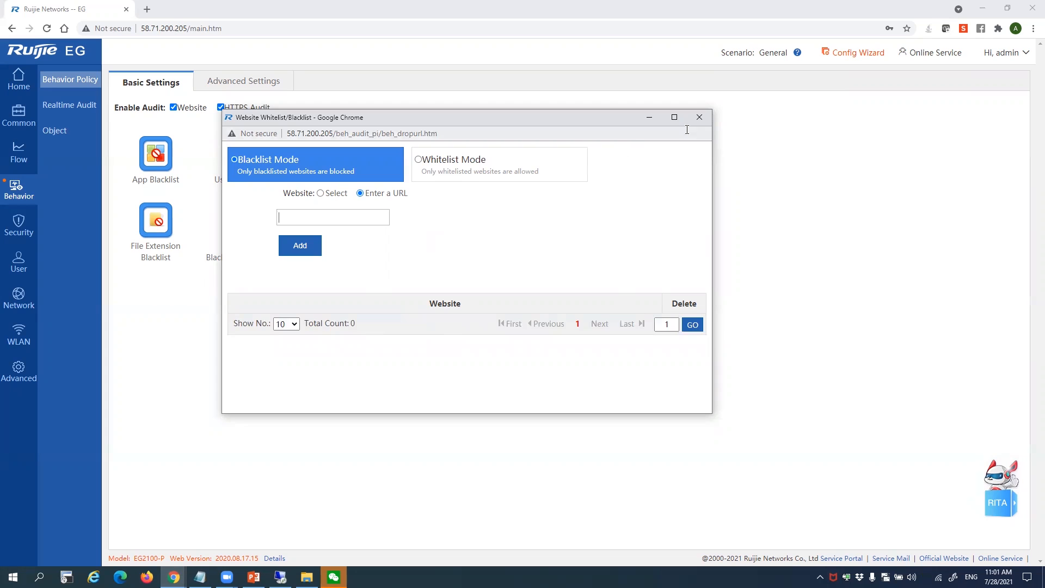
click(699, 117)
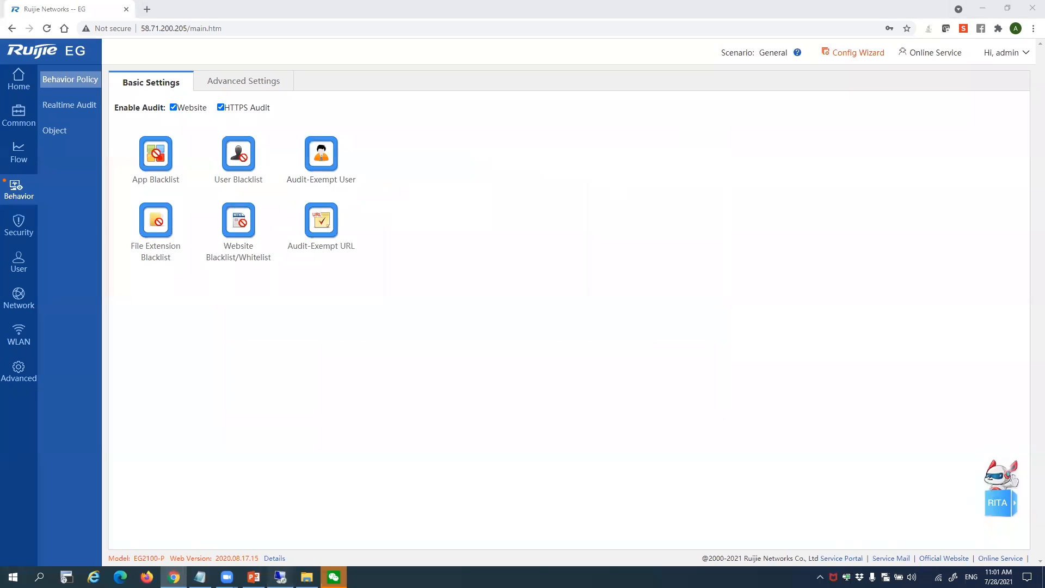
key(alt+Tab)
click(414, 136)
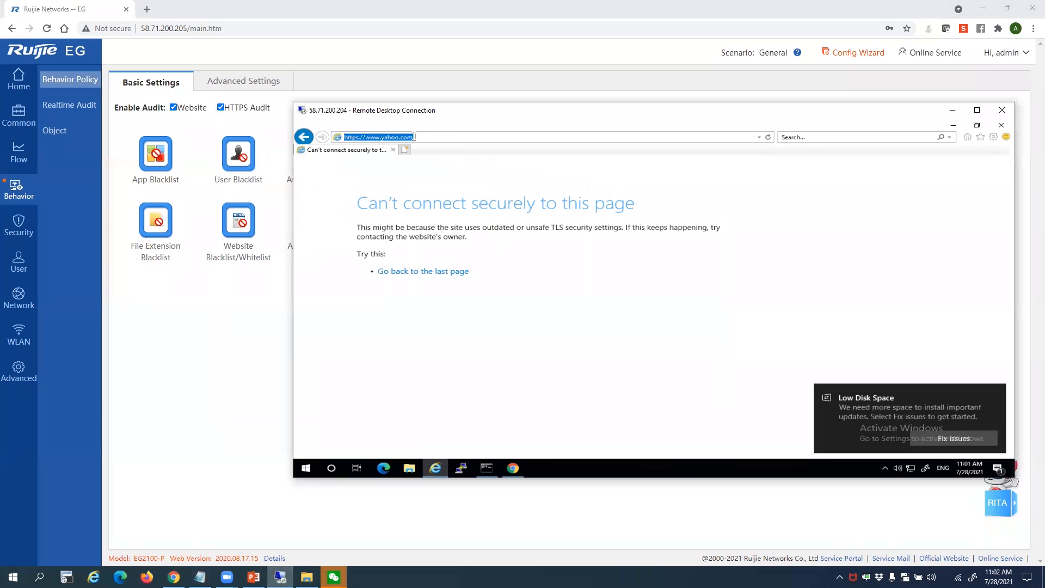
click(357, 137)
key(Return)
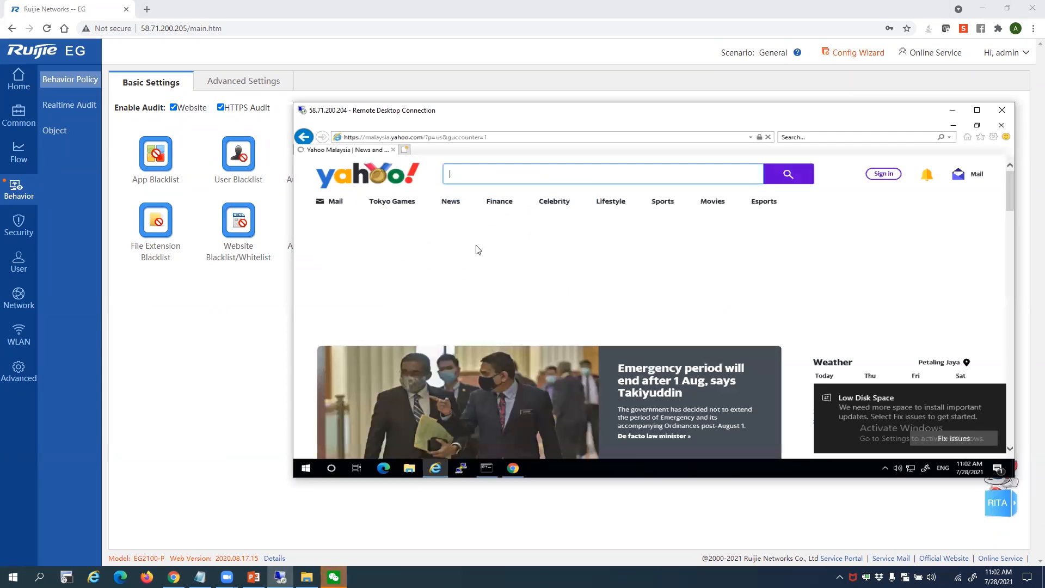
Edit the Yahoo Malaysia address to start with http instead of https
click(360, 137)
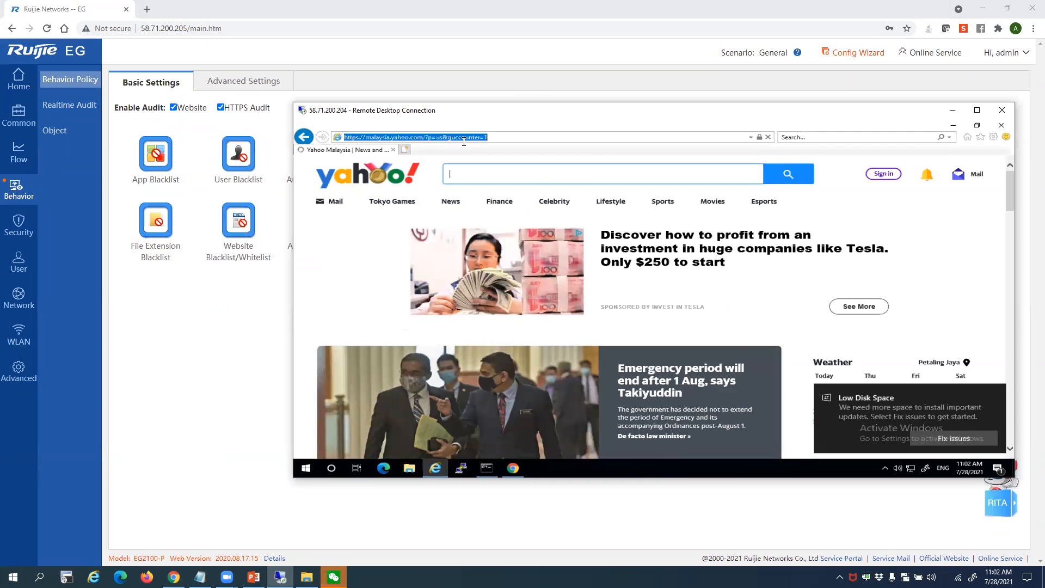
click(498, 136)
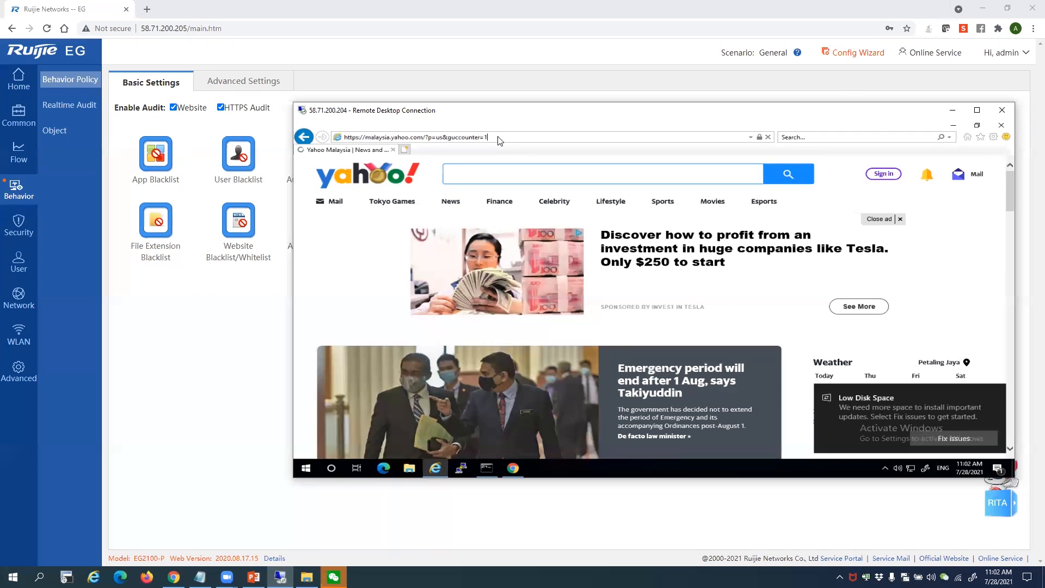
drag(499, 140, 360, 140)
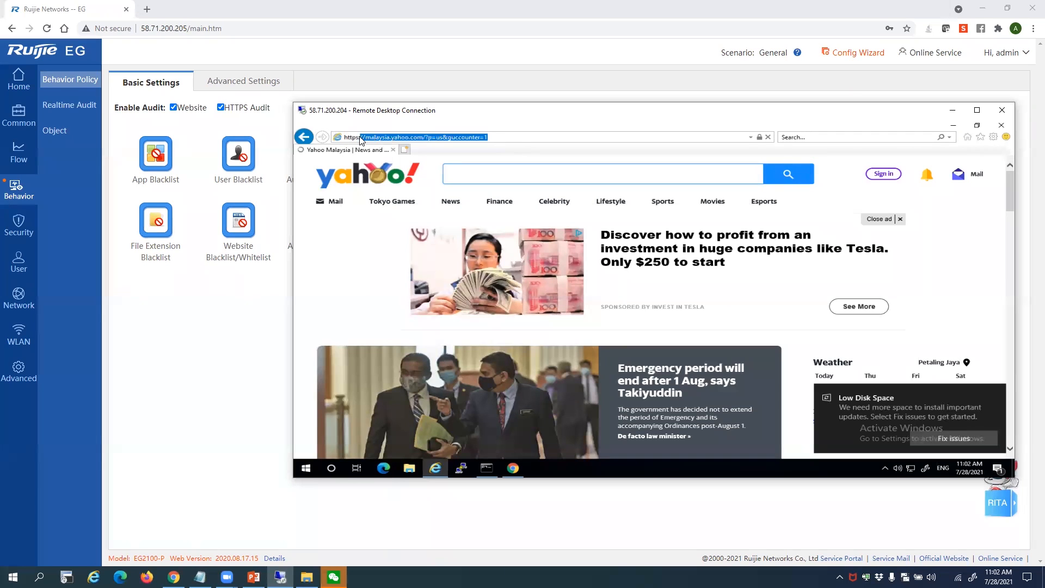
click(360, 141)
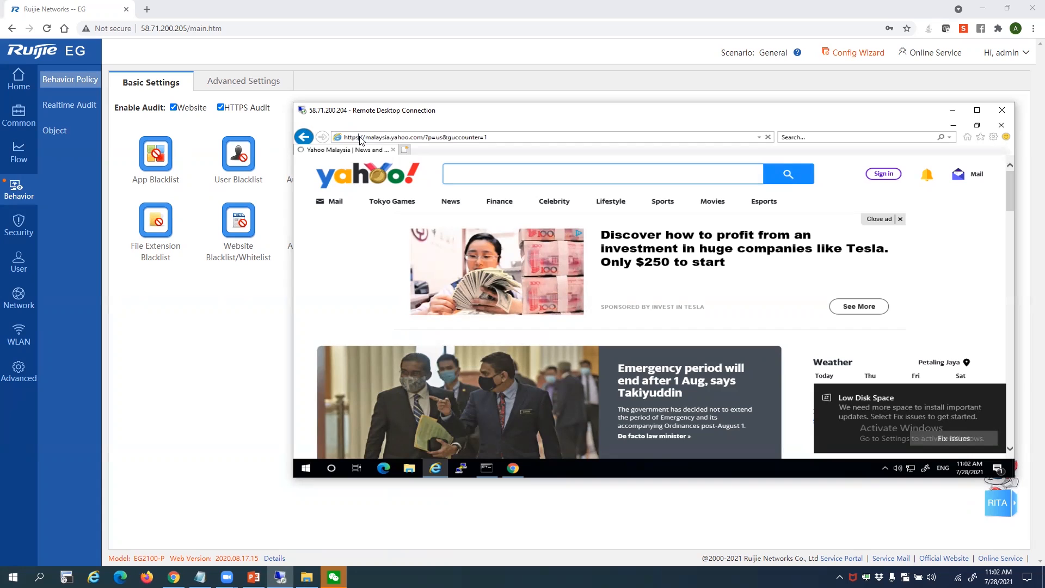
key(BackSpace)
text(:)
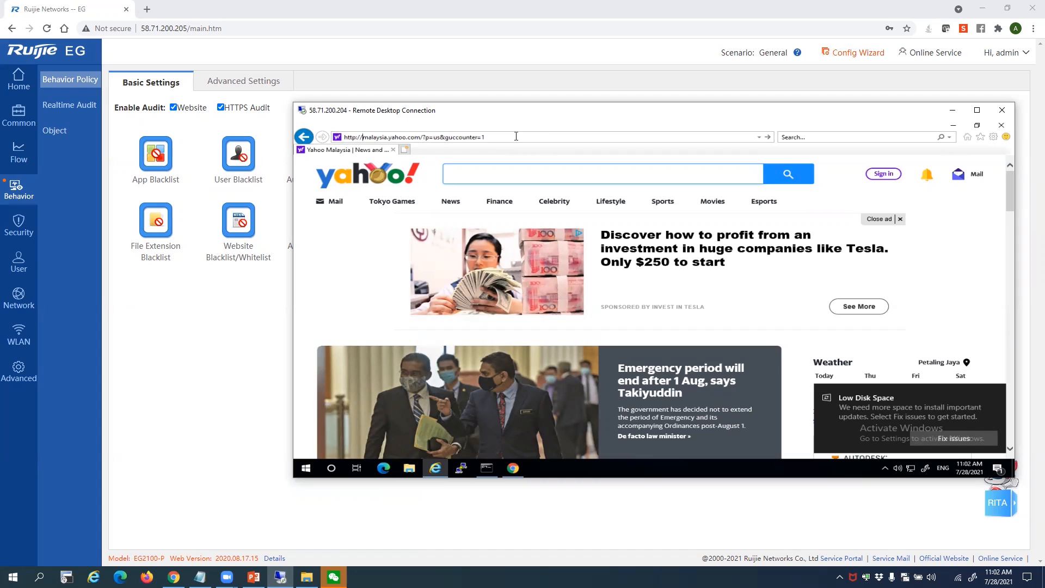
click(516, 137)
key(ctrl+a)
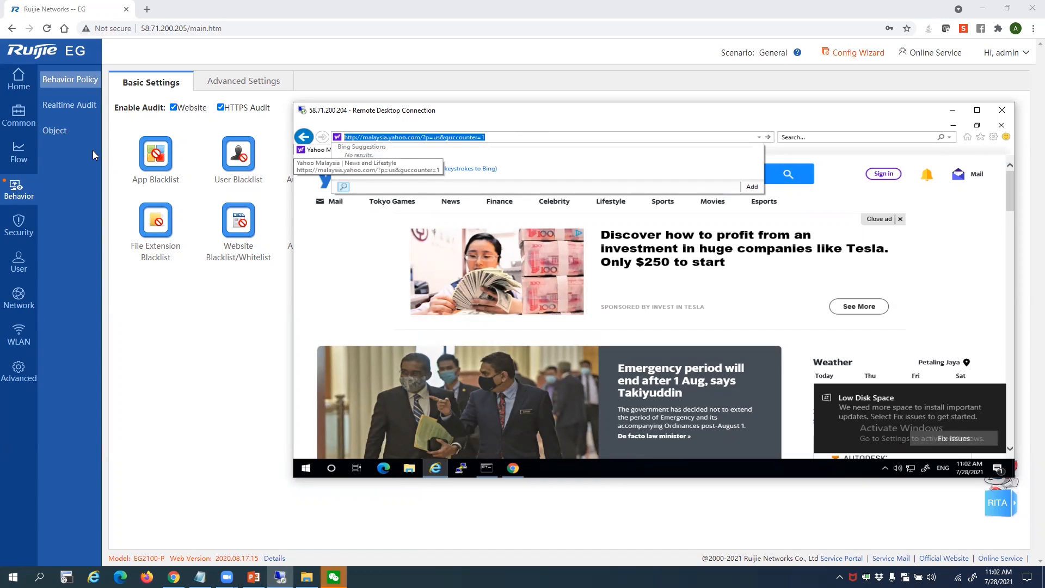
text(www.)
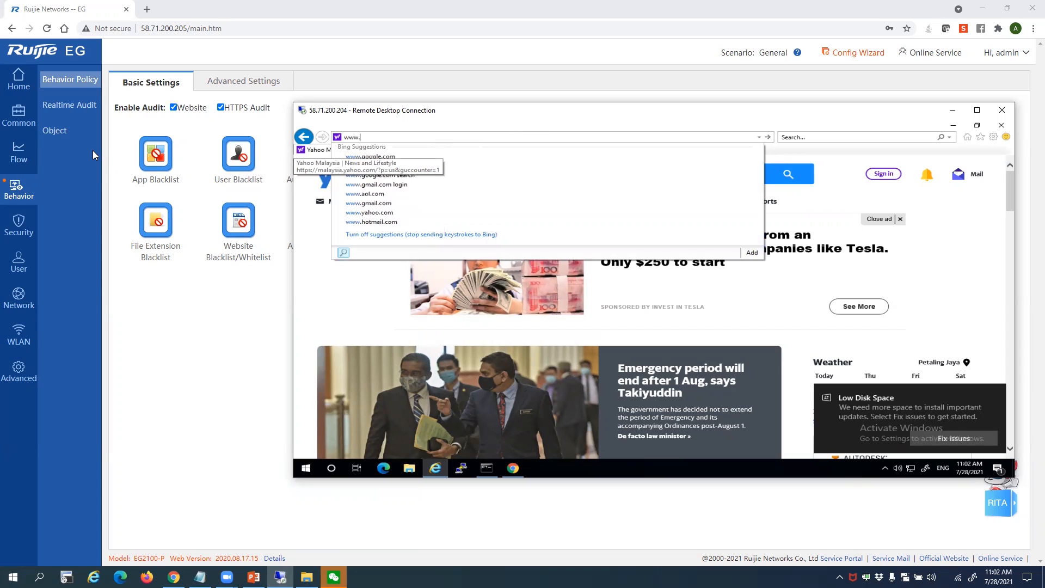
text(youtu)
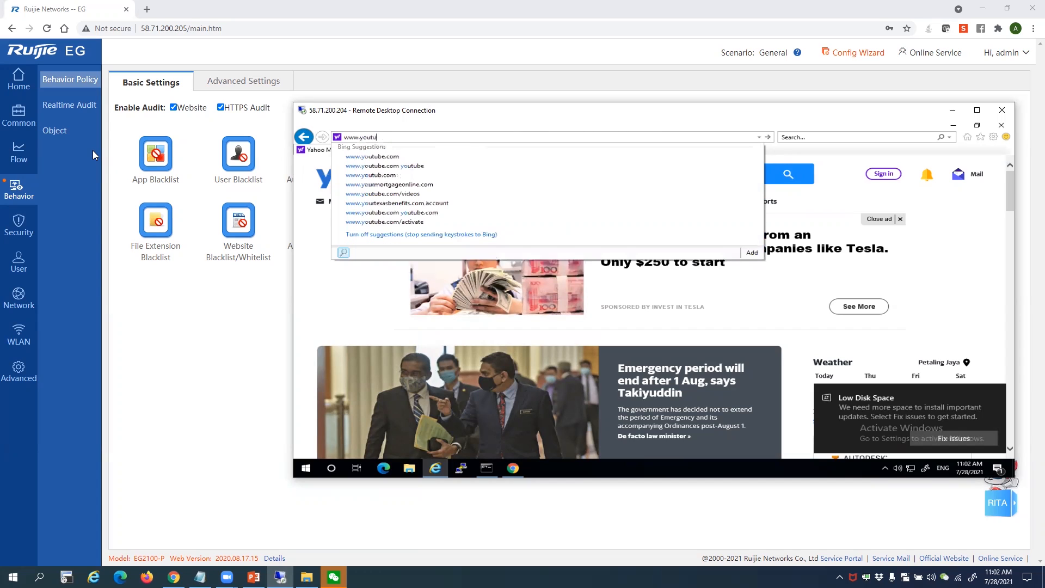
text(be.com)
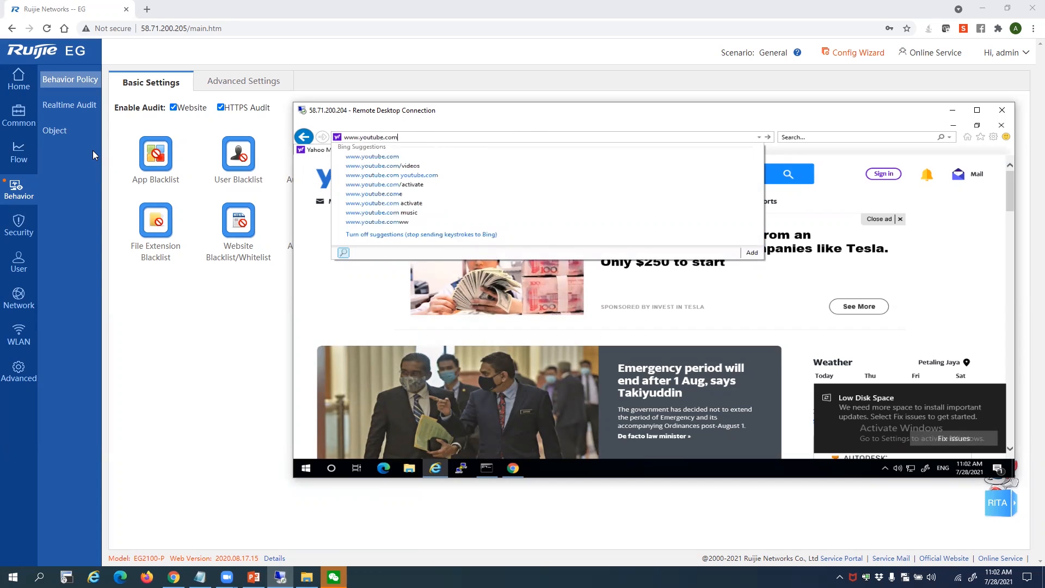
key(Return)
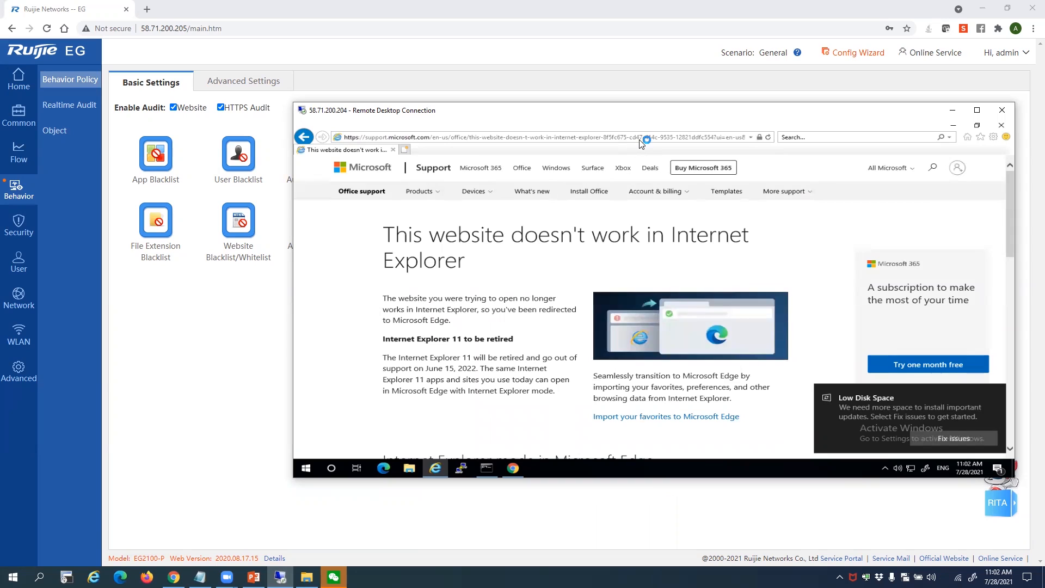
click(640, 139)
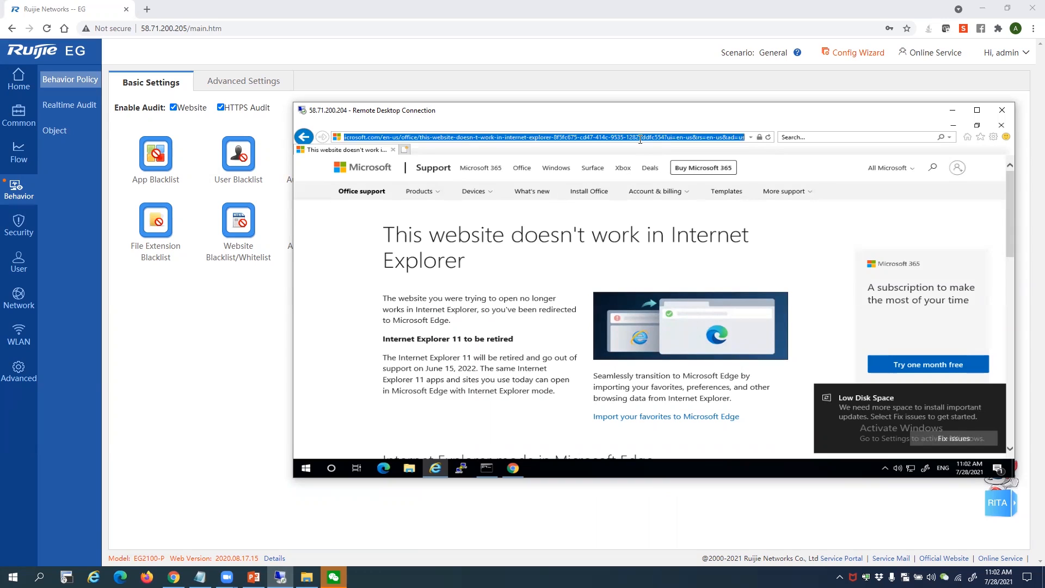
text(http)
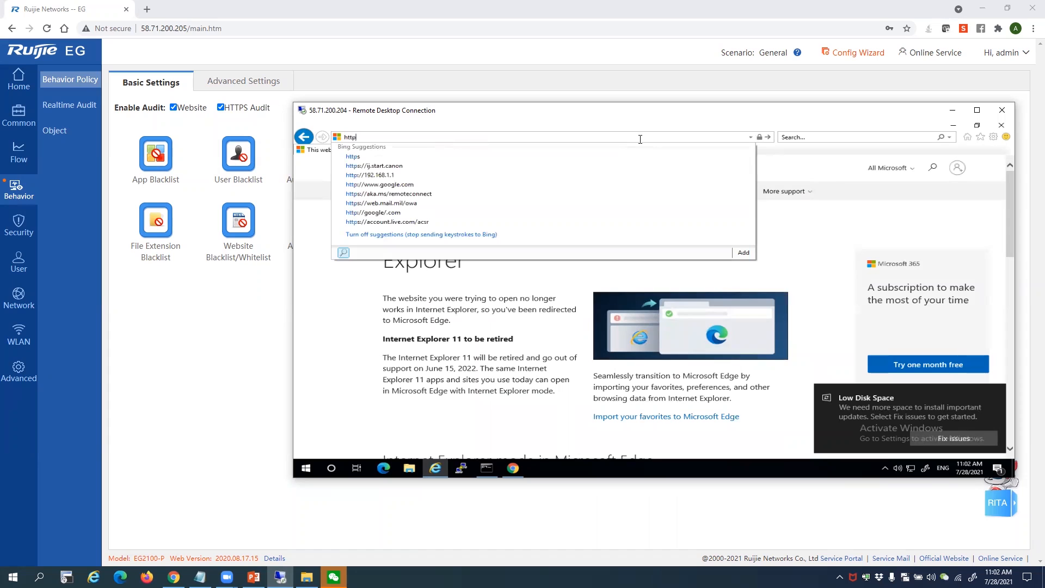
text(s://)
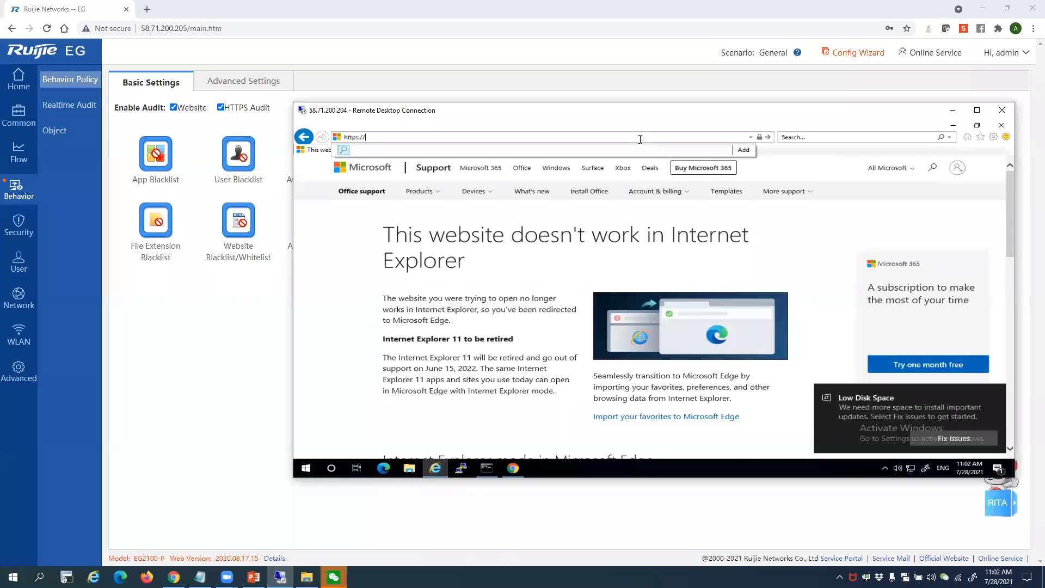
text(www.)
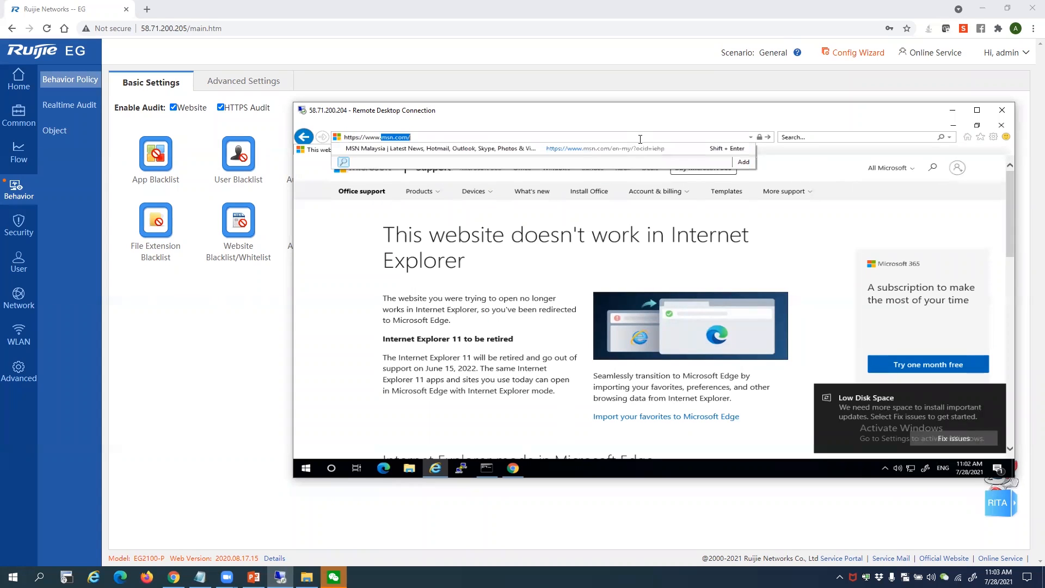
text(yout)
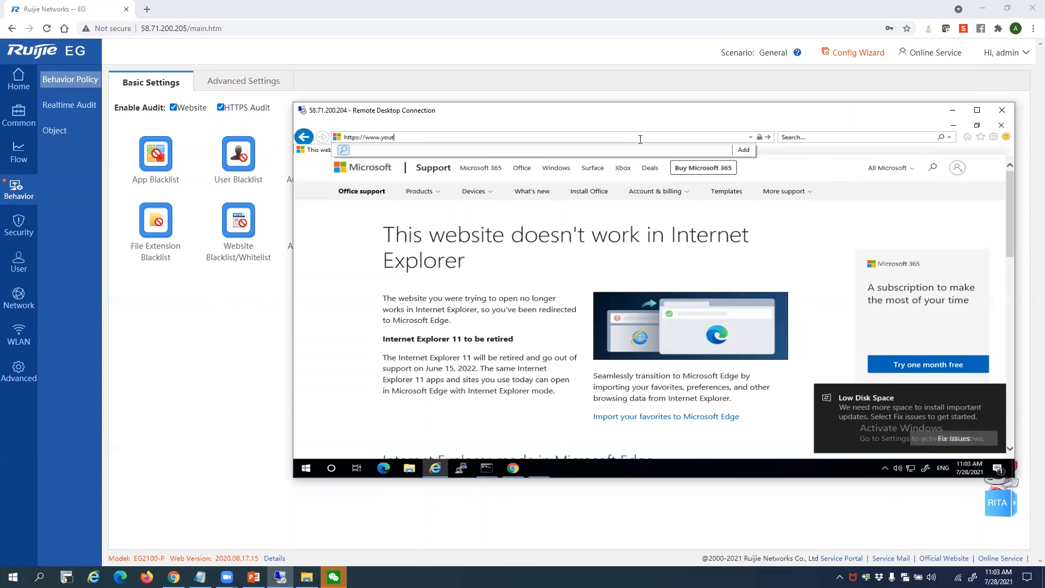
text(ube.com)
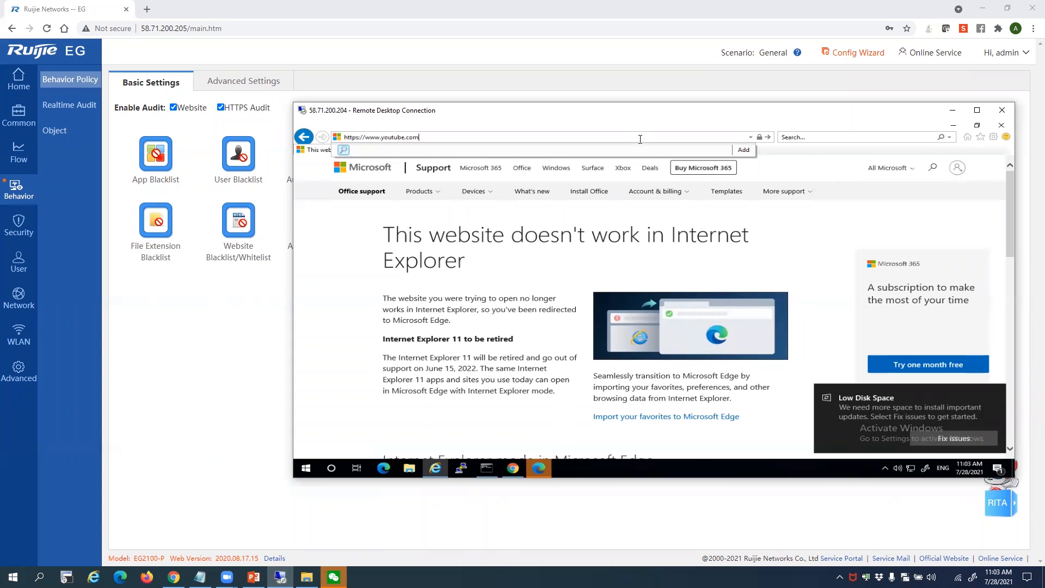
key(Return)
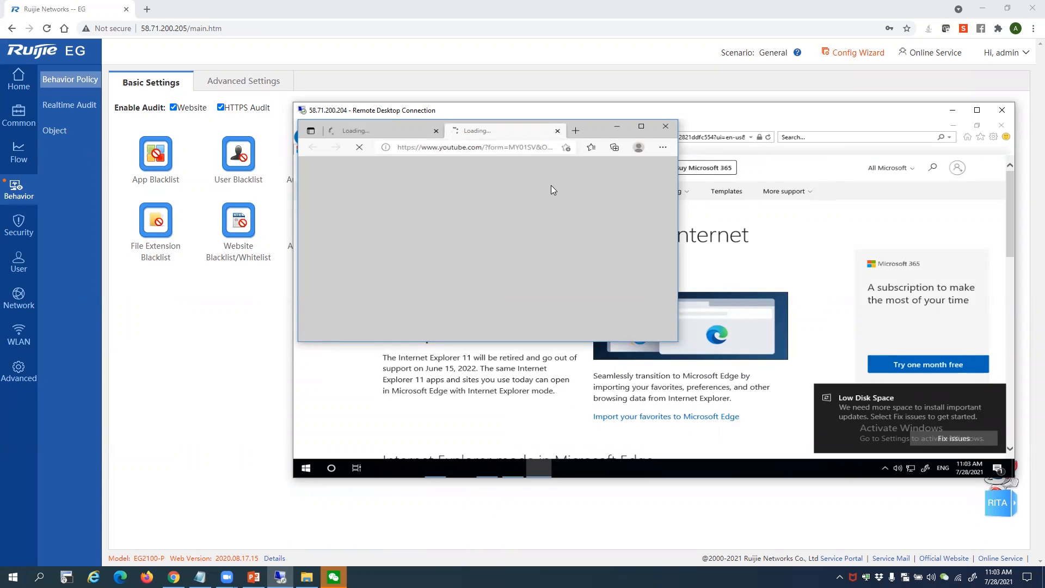
Maximize Edge, continue past its welcome notice, and switch to the loading YouTube tab
click(641, 127)
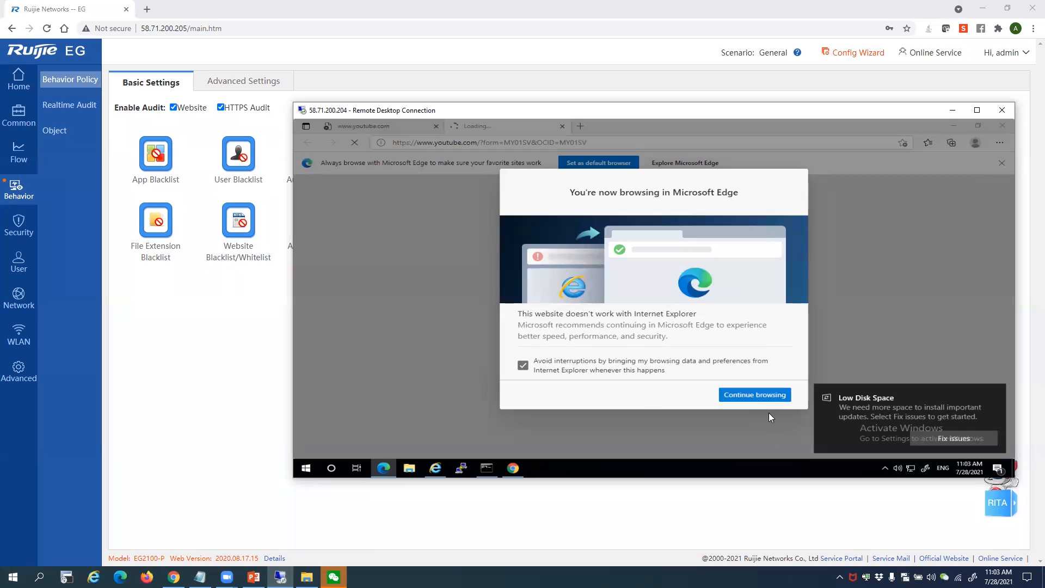
click(756, 396)
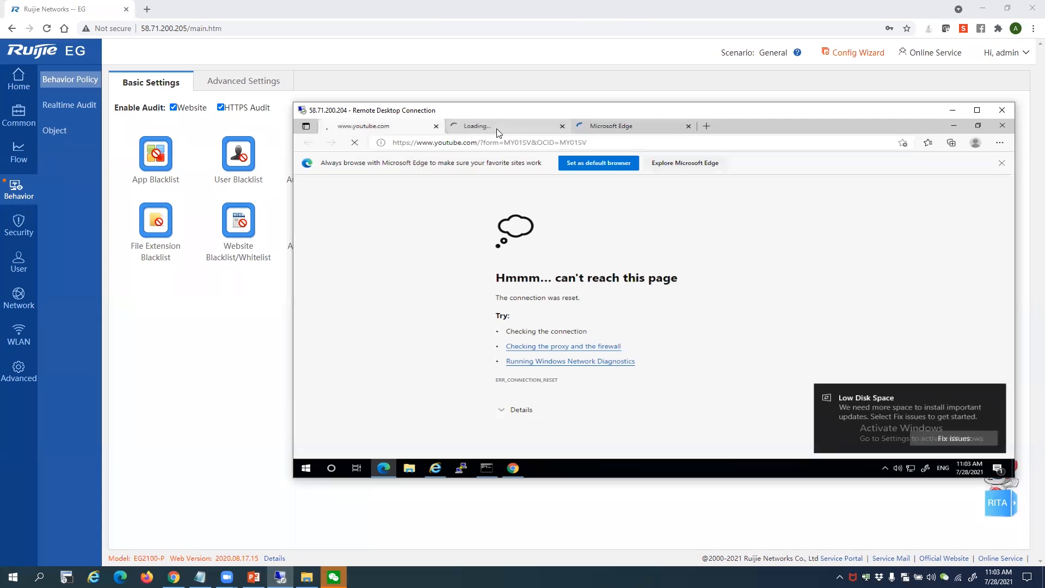
click(496, 131)
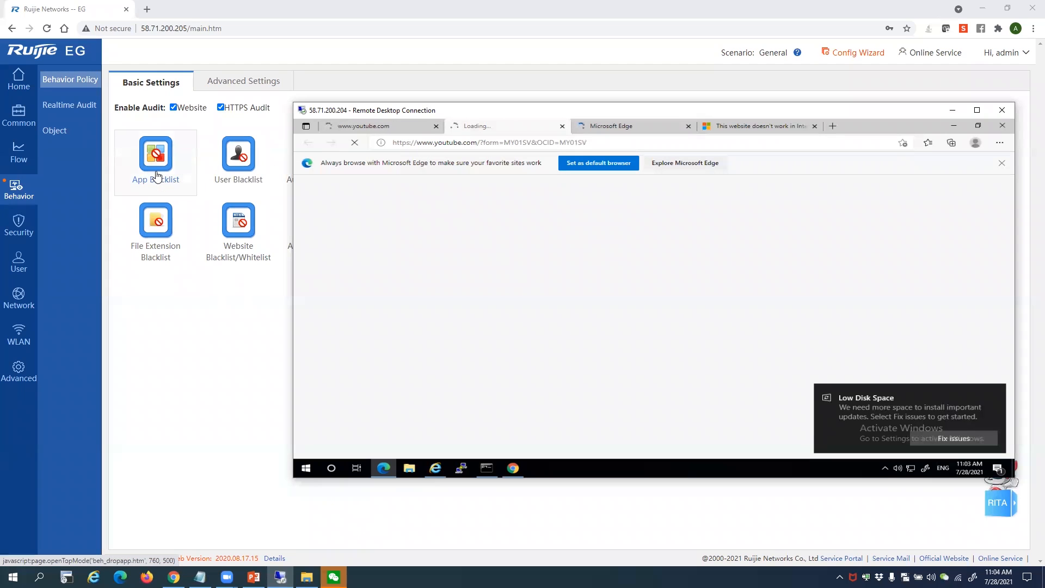
Delete GoogleVideo|youtube and Youtube-live from the App Blacklist, leaving only DNS-ILLEGAL
click(157, 175)
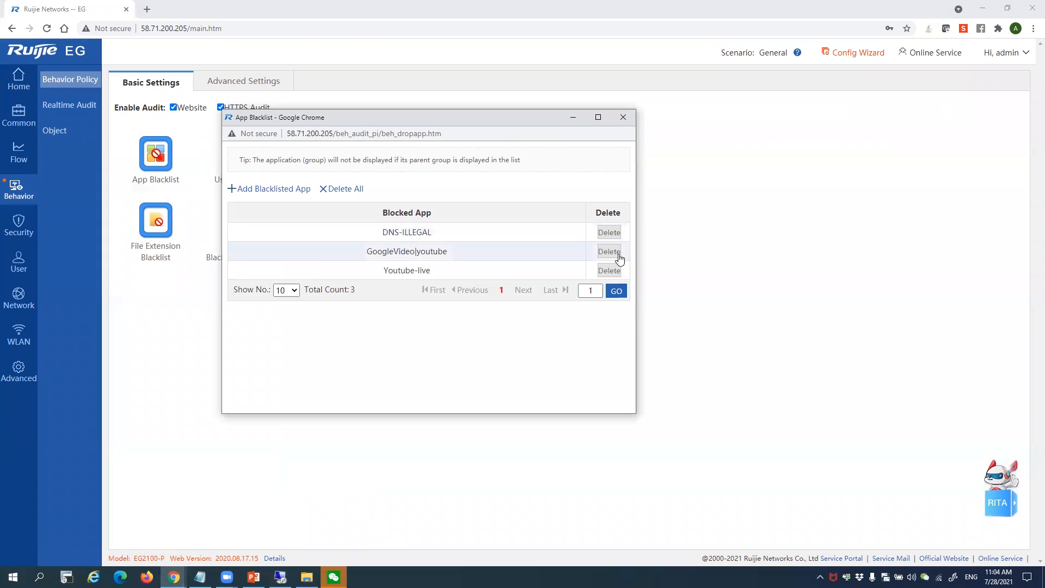
click(612, 253)
click(481, 192)
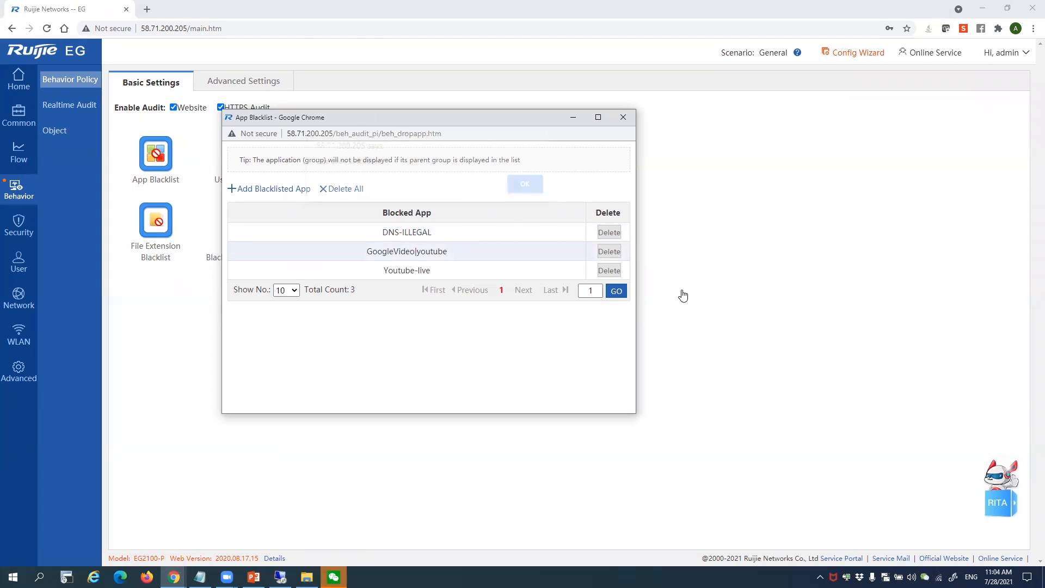
click(530, 198)
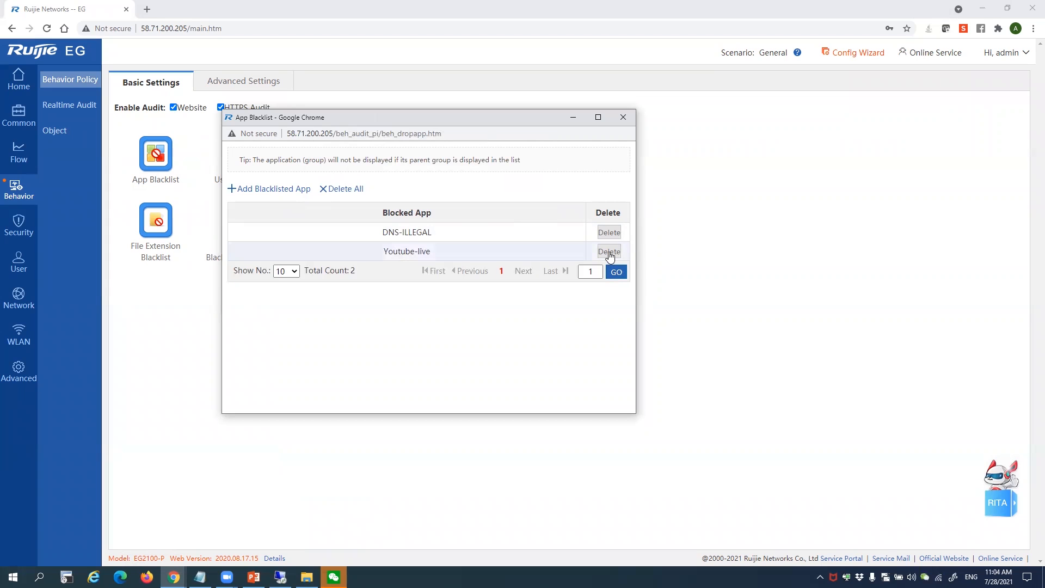
click(609, 252)
click(487, 199)
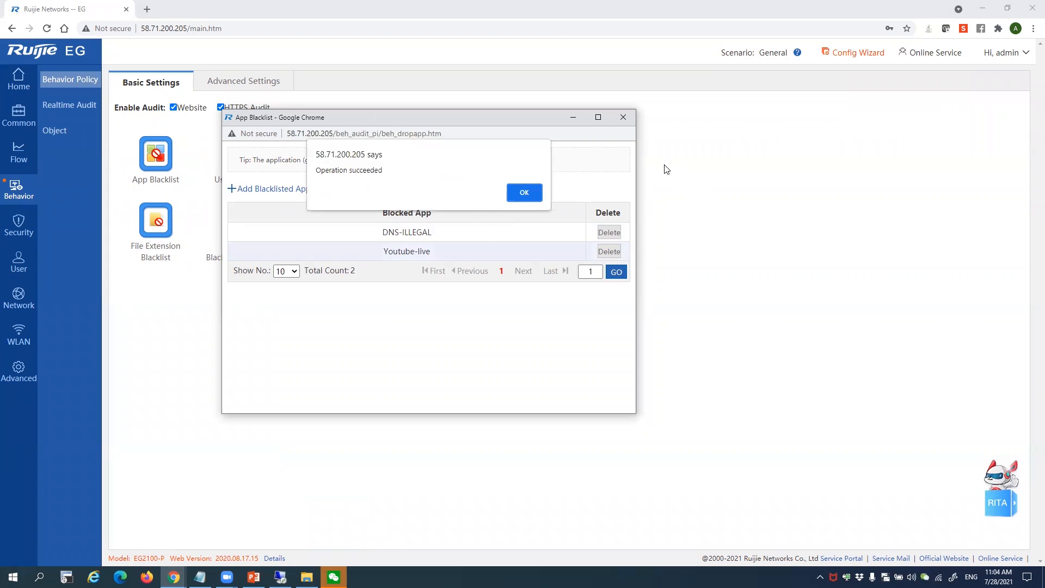
click(524, 192)
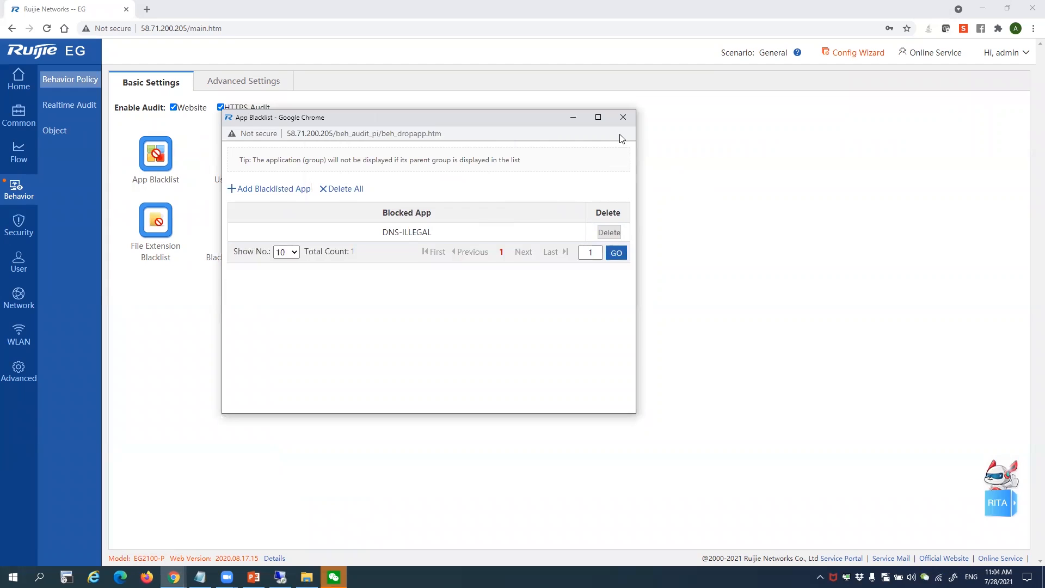
click(622, 116)
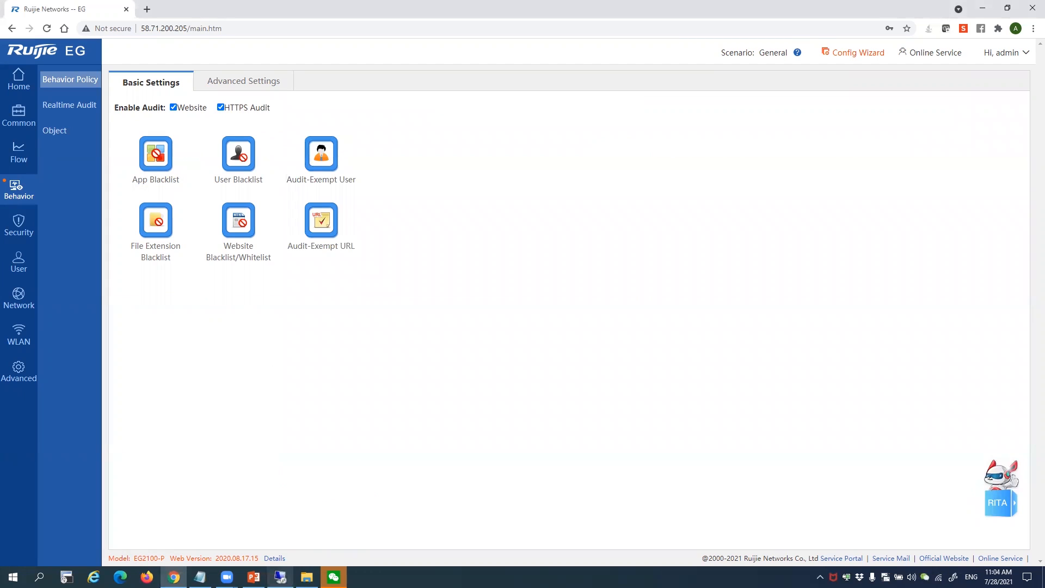
click(280, 576)
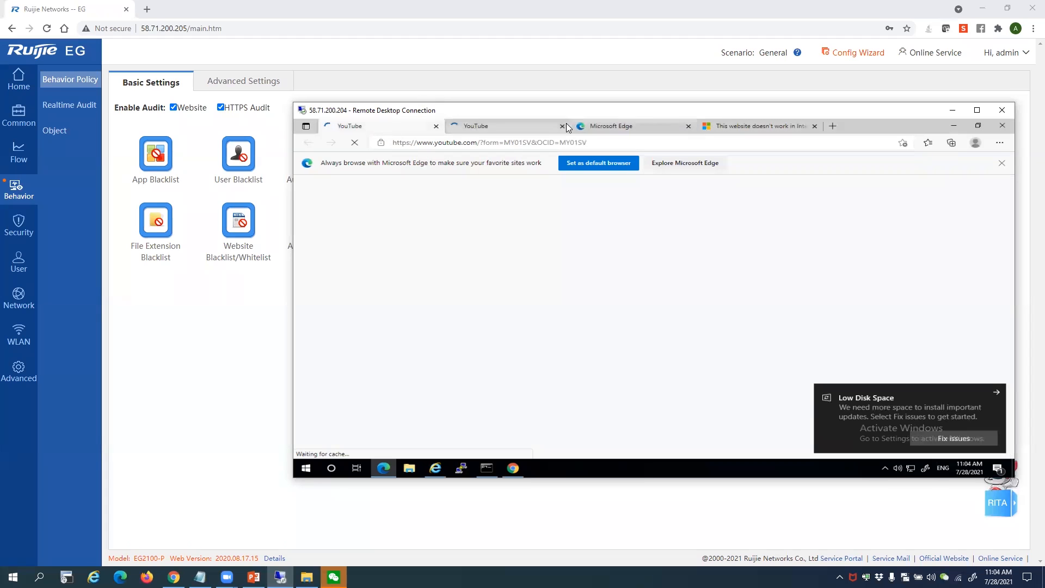
Close the duplicate YouTube, leftover Edge and Internet Explorer notice tabs in remote Edge
click(563, 126)
click(562, 125)
click(562, 126)
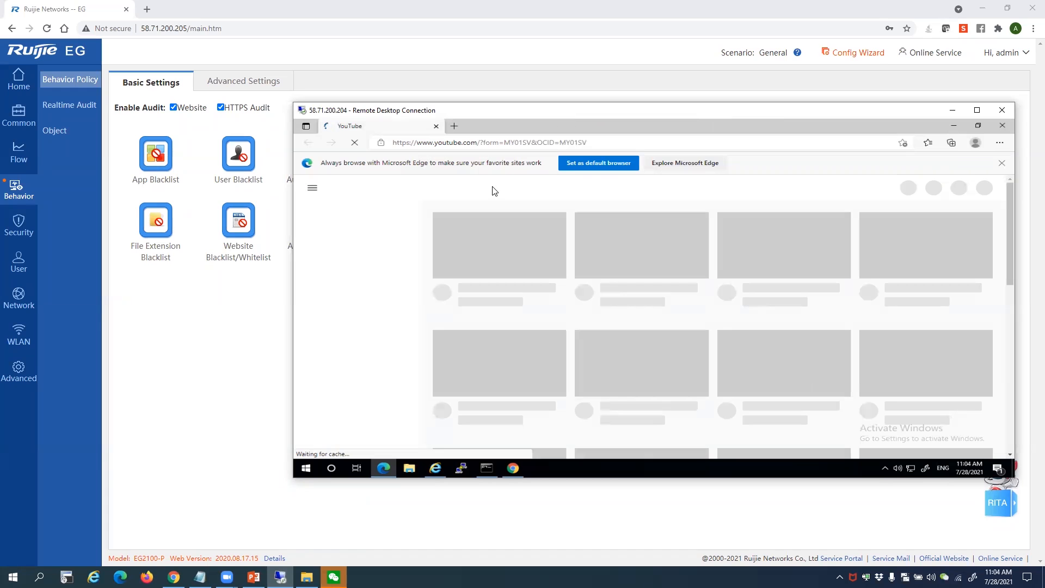
drag(1007, 226, 978, 278)
Dismiss the default-browser banner and strip ?form=MY01SV&OCID=MY01SV from the YouTube address
click(478, 144)
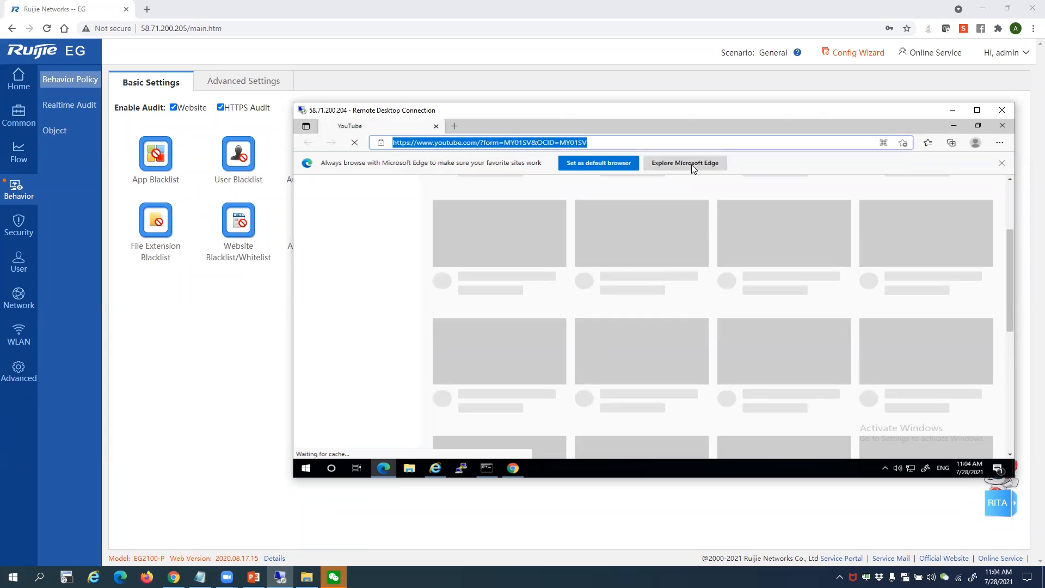
click(1001, 164)
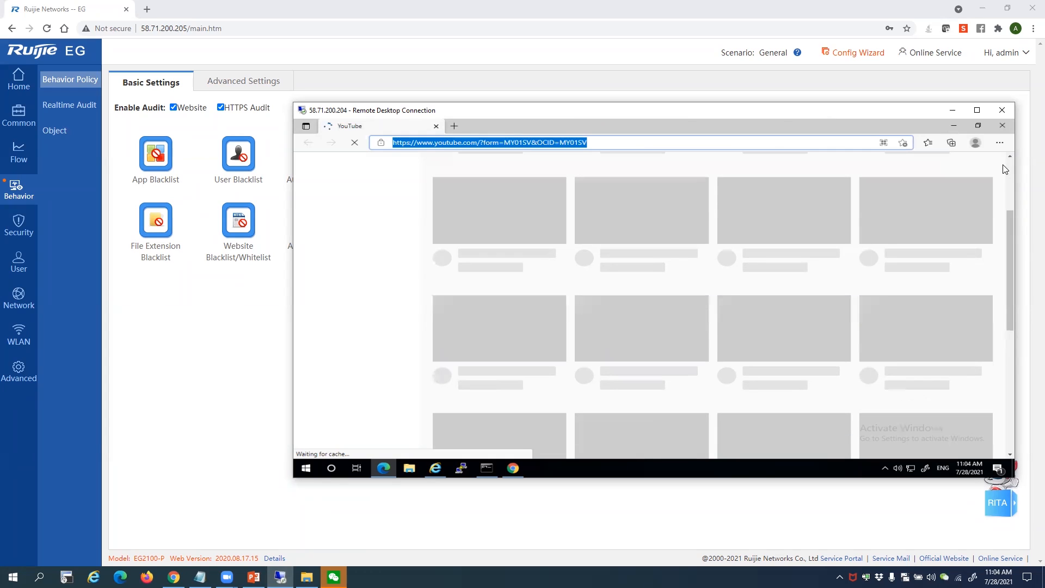
click(486, 142)
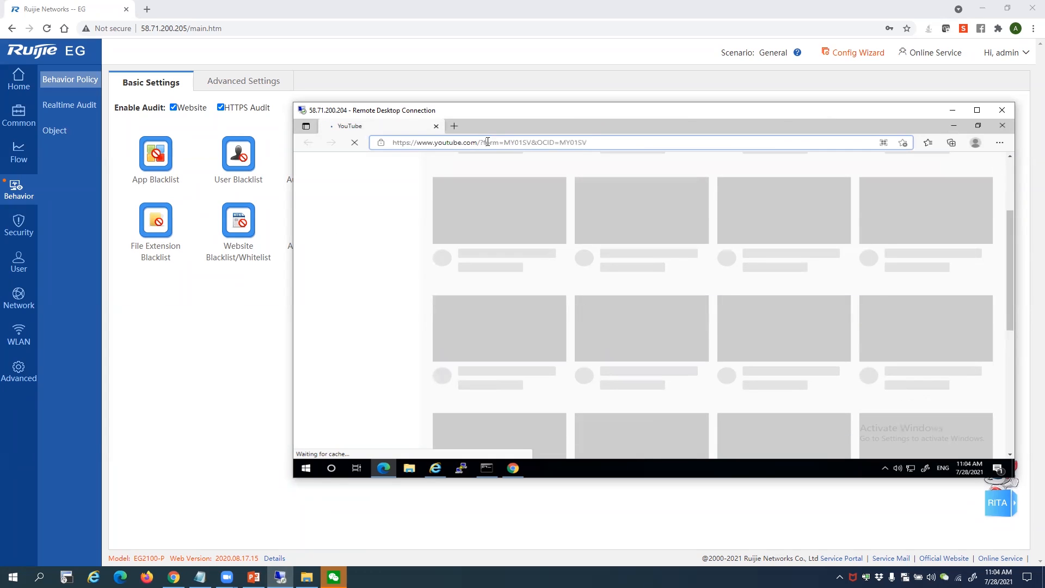
drag(480, 142, 753, 138)
key(BackSpace)
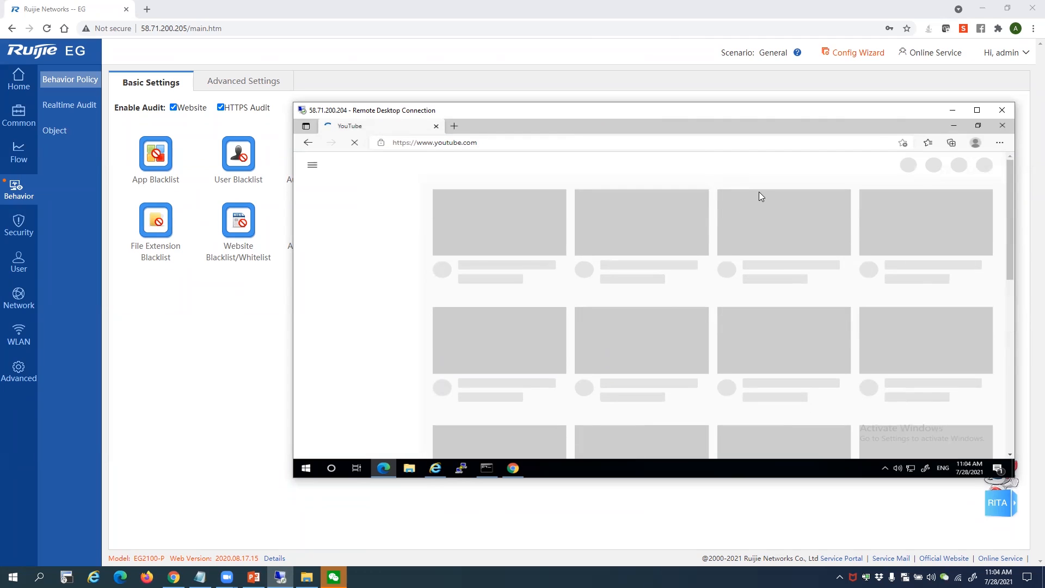
Close the Command Prompt window and return to the local gateway management page
click(487, 468)
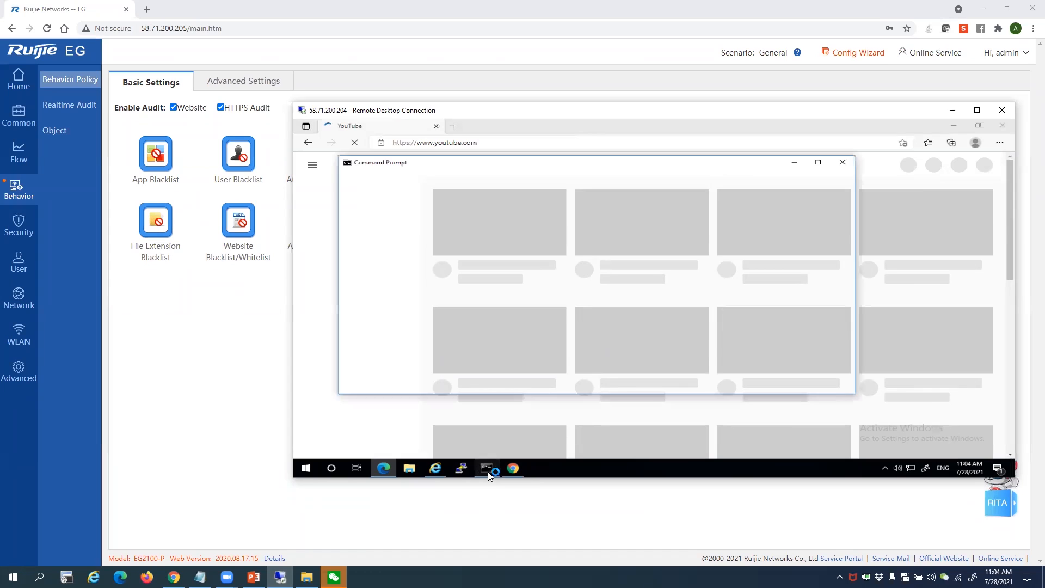
click(842, 162)
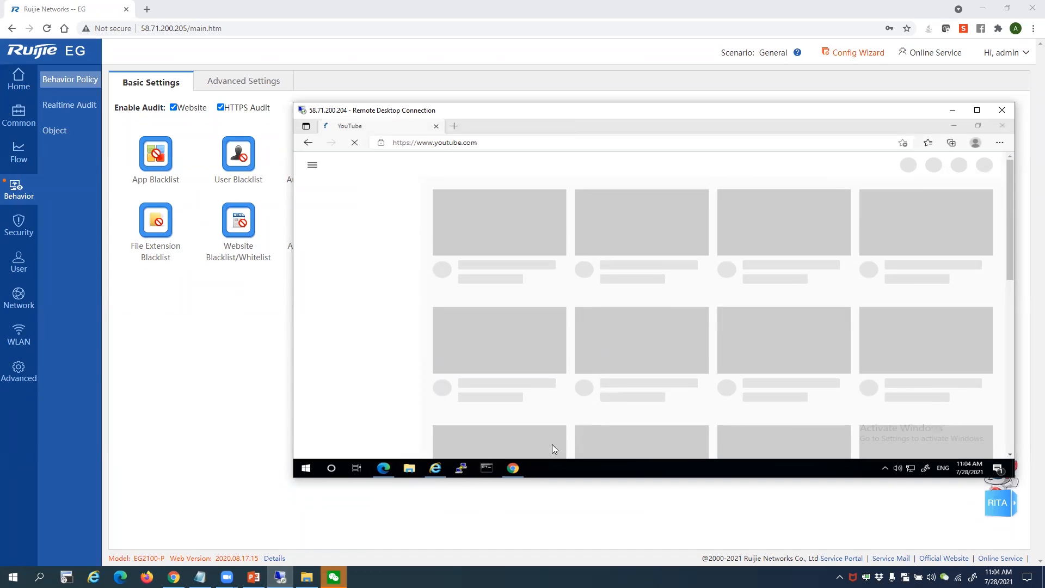
mouse_move(515, 471)
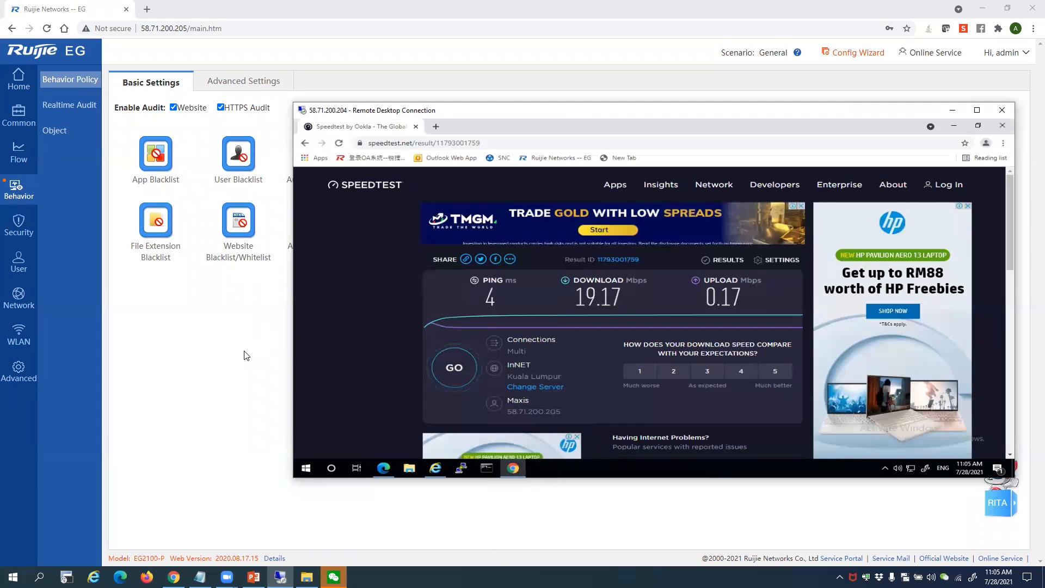
click(244, 354)
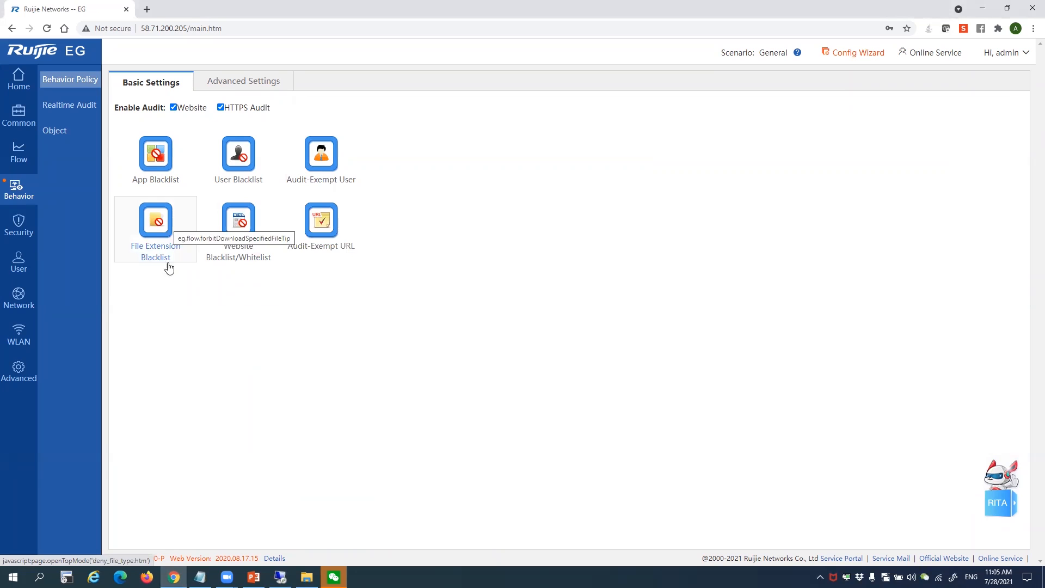
click(172, 218)
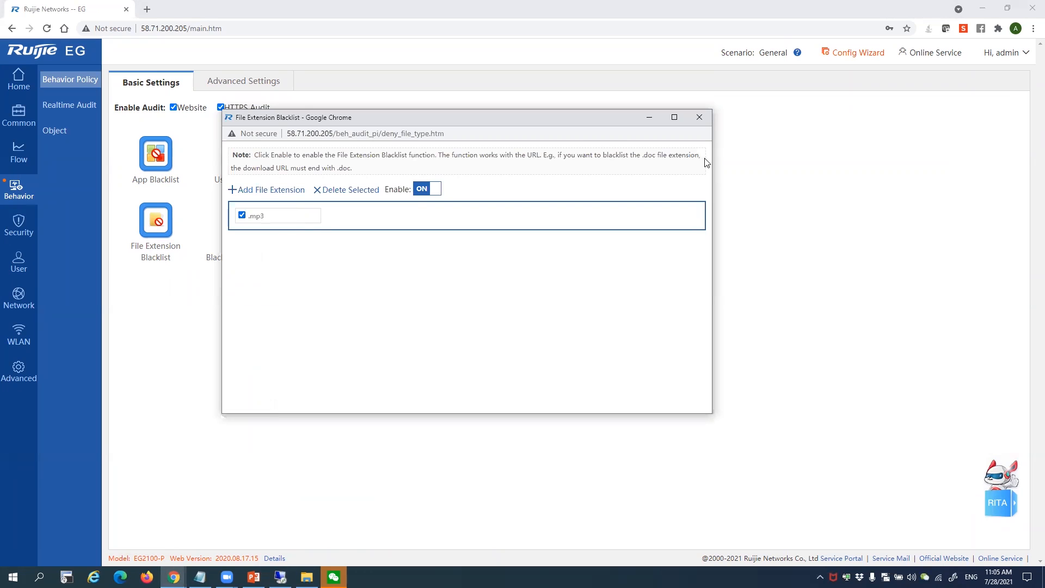
click(699, 117)
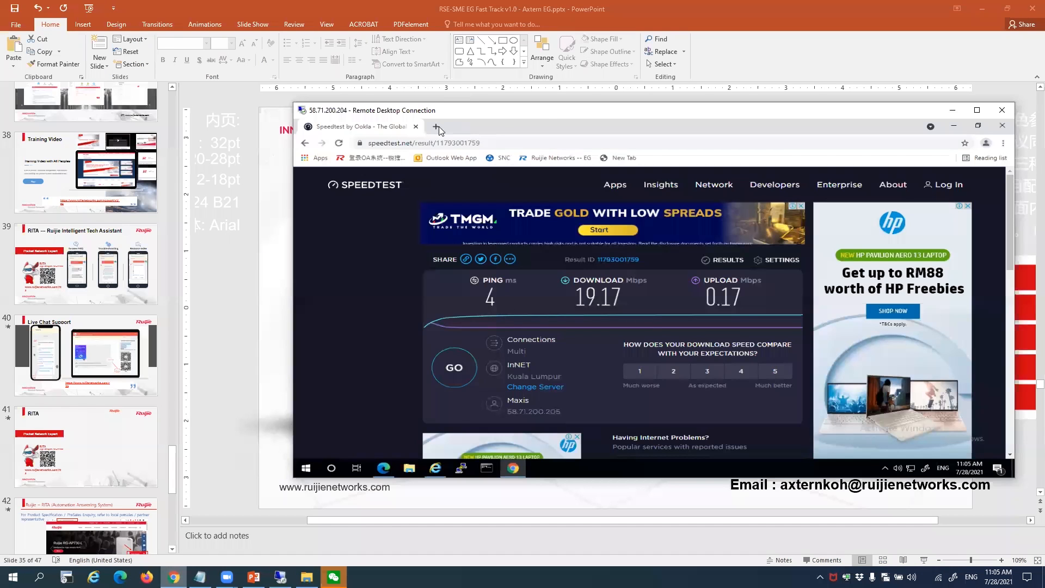
Search 'mp3 downloa' in a new tab and open the MP3Juices download site
click(436, 127)
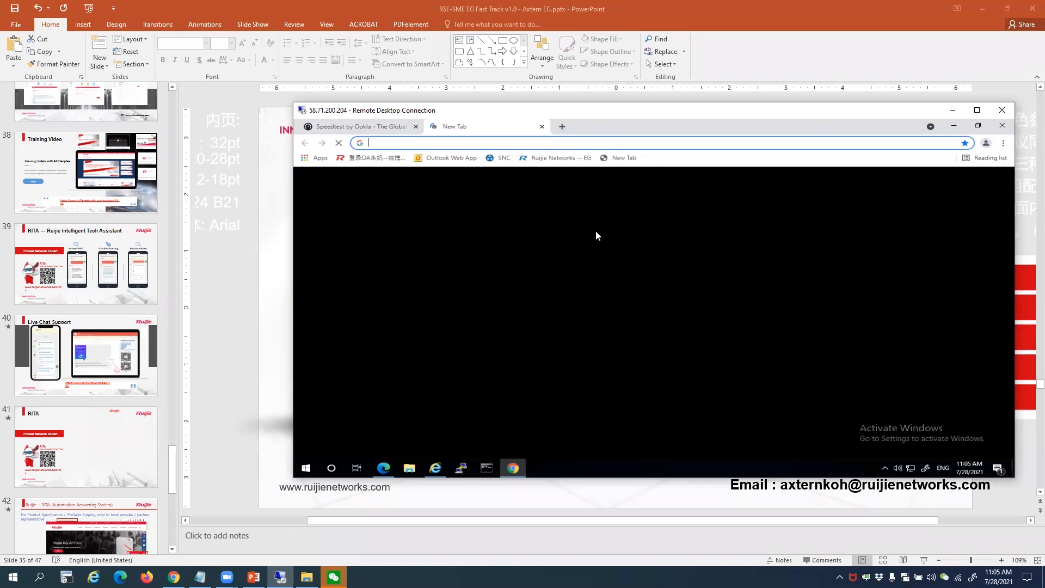
text(mp3)
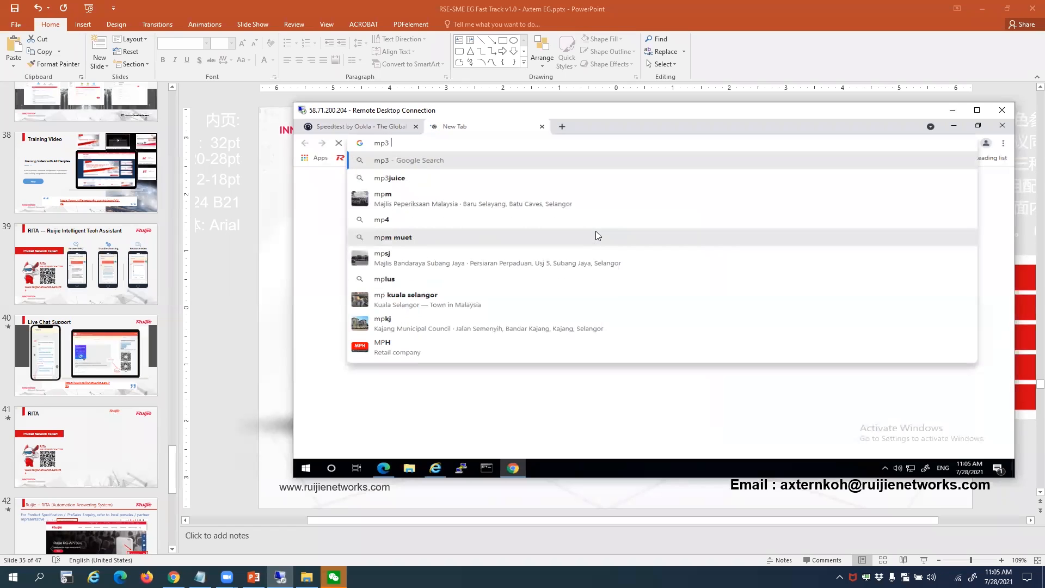
text( d)
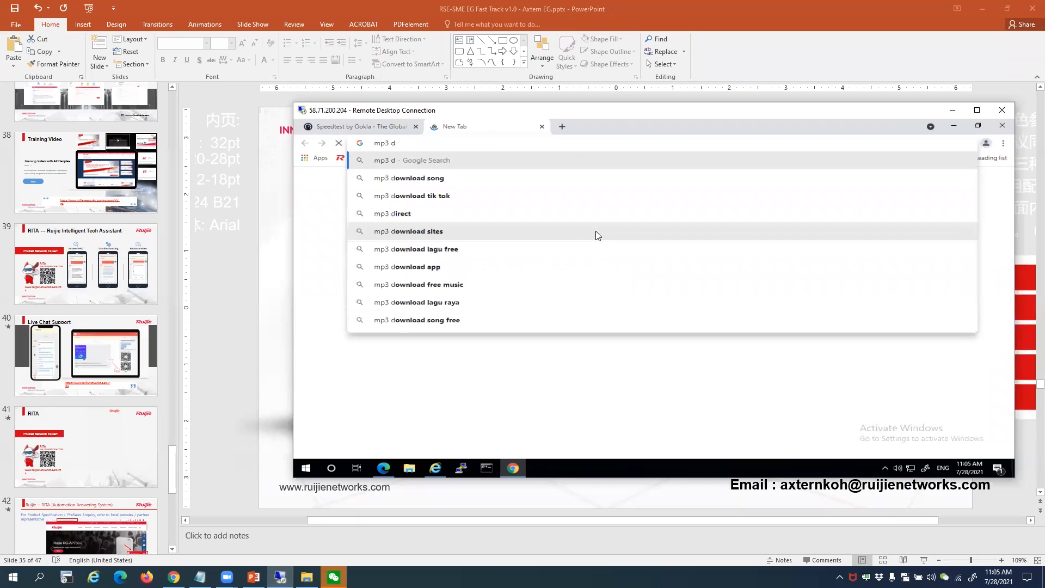
text(ownloa)
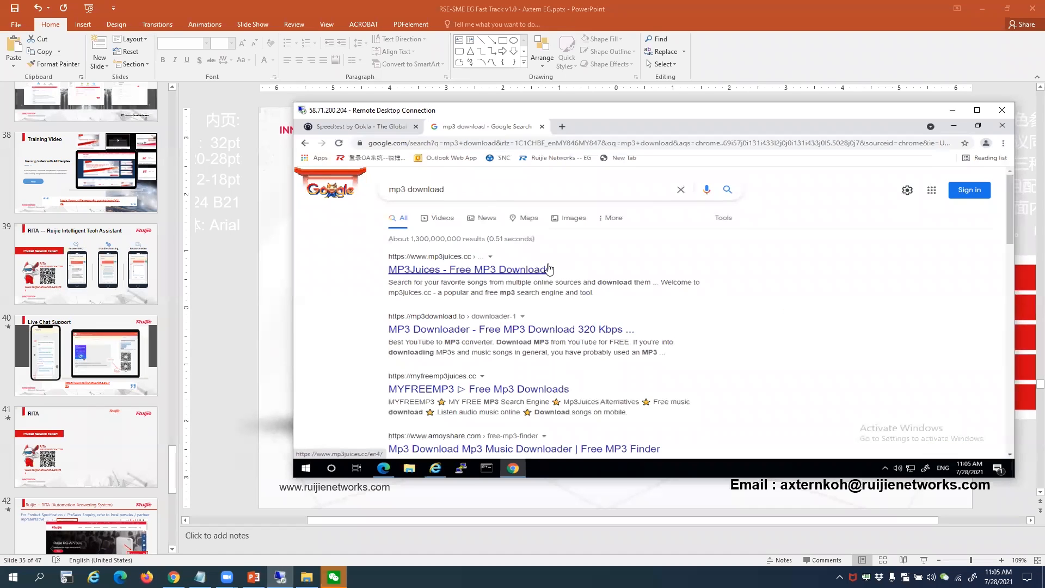
click(514, 271)
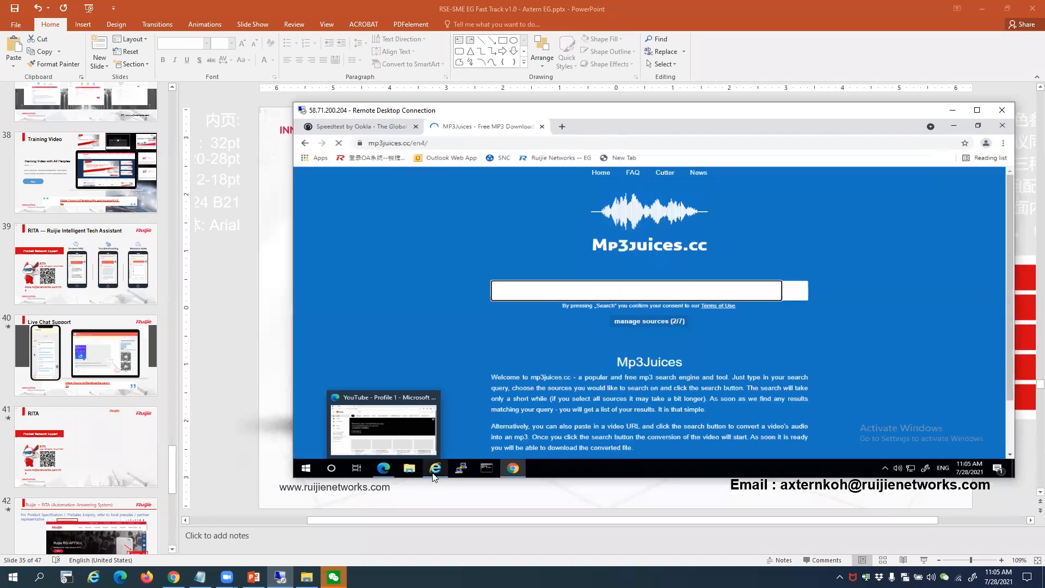
Close the Internet Explorer window and return to the Mp3Juices page
click(434, 470)
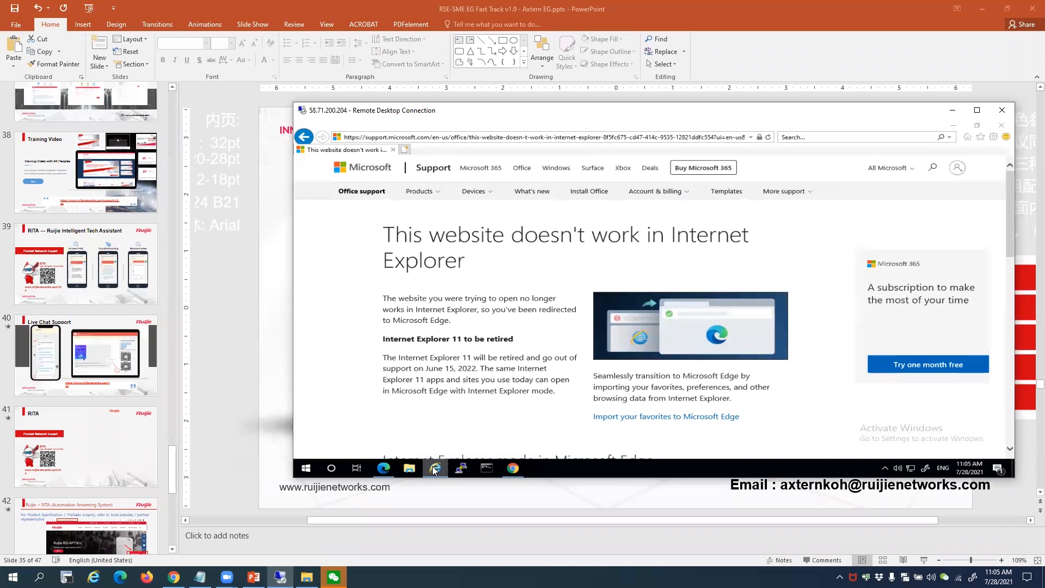
click(1002, 126)
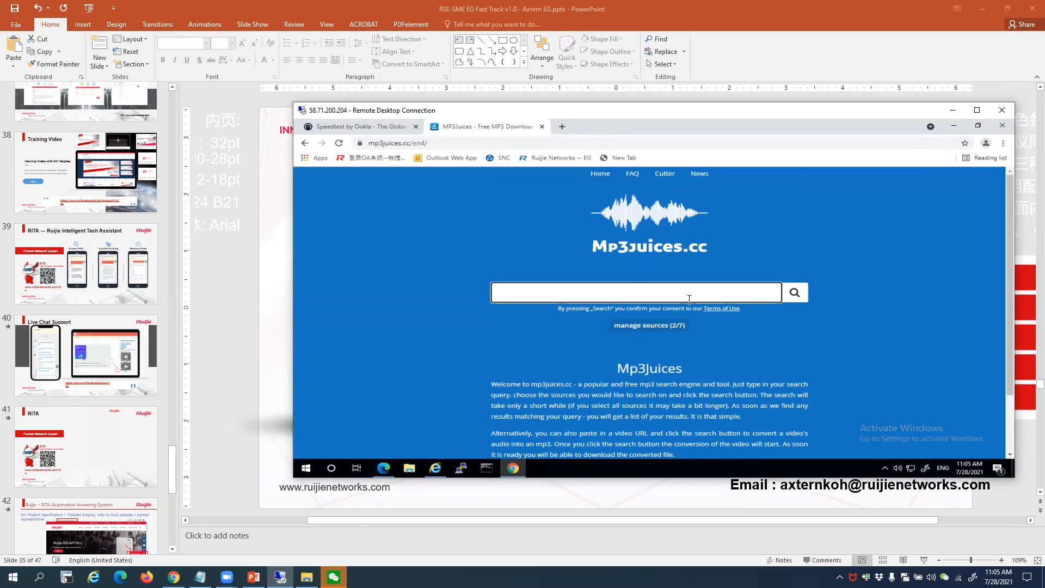
scroll(689, 299, down, 2)
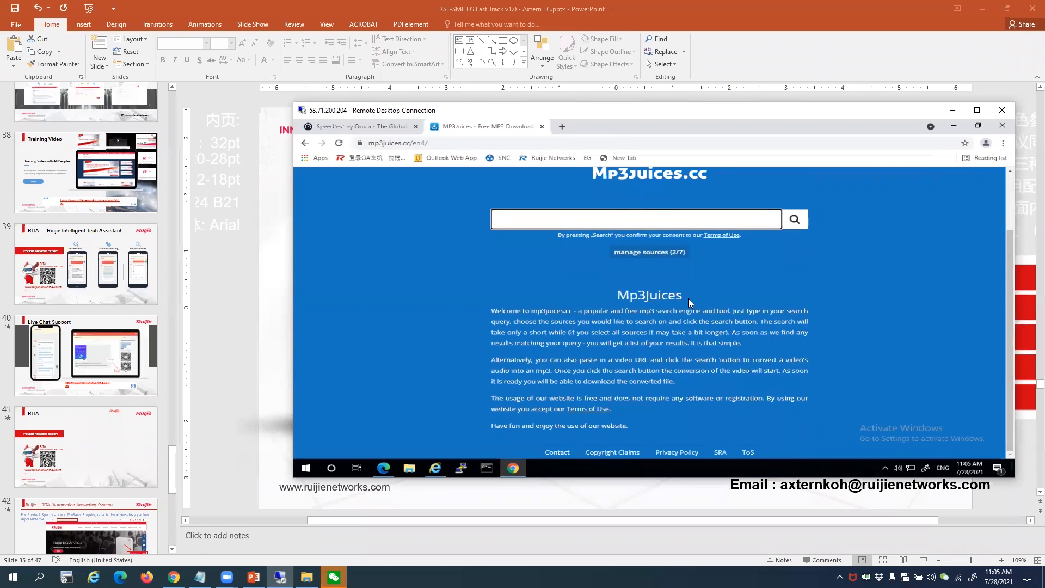
scroll(688, 298, up, 2)
Search Mp3Juices for 'abc' and accept the site's notification request
click(581, 292)
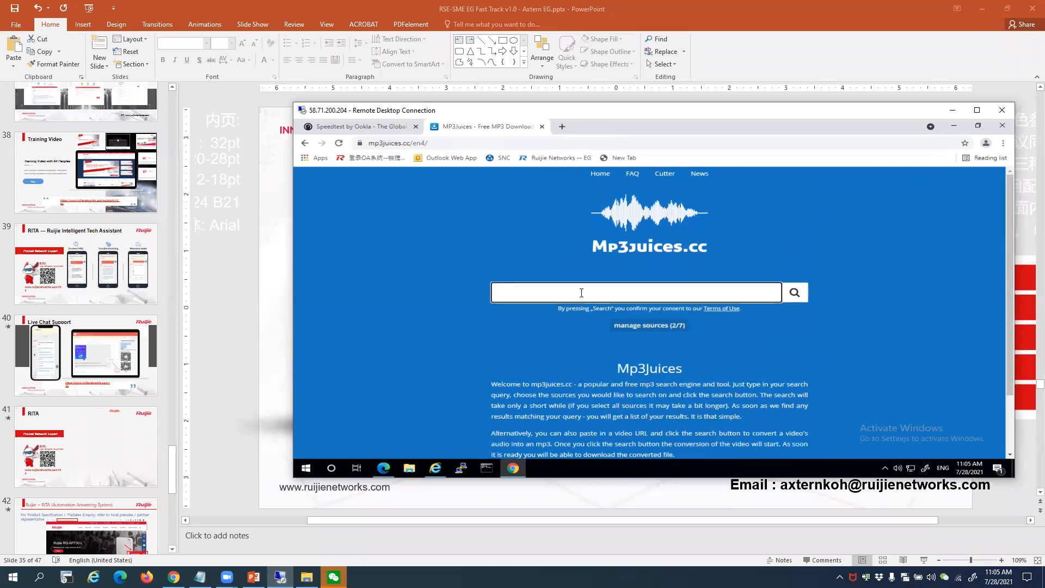
text(abc)
key(Return)
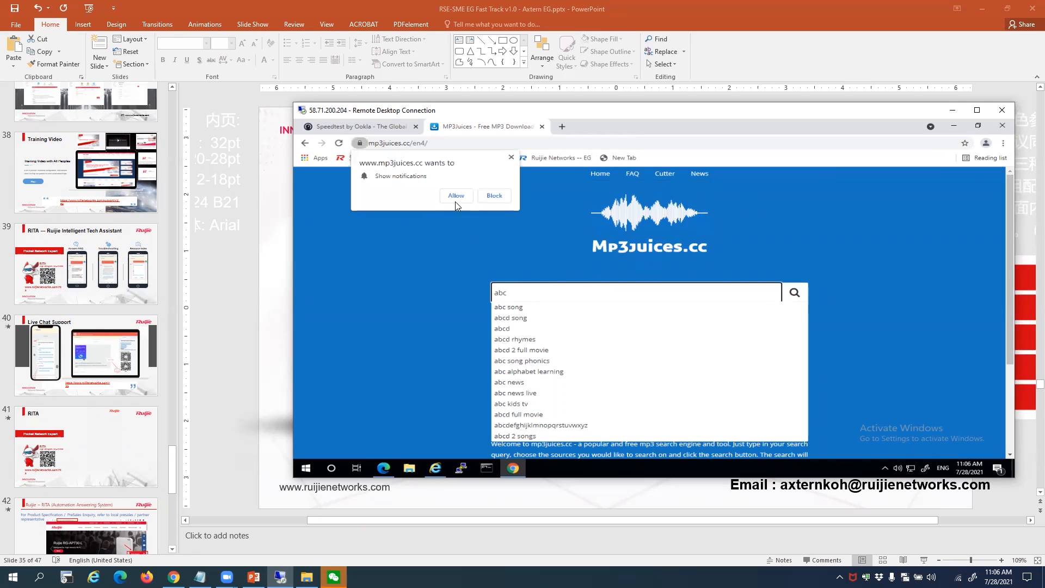
click(456, 197)
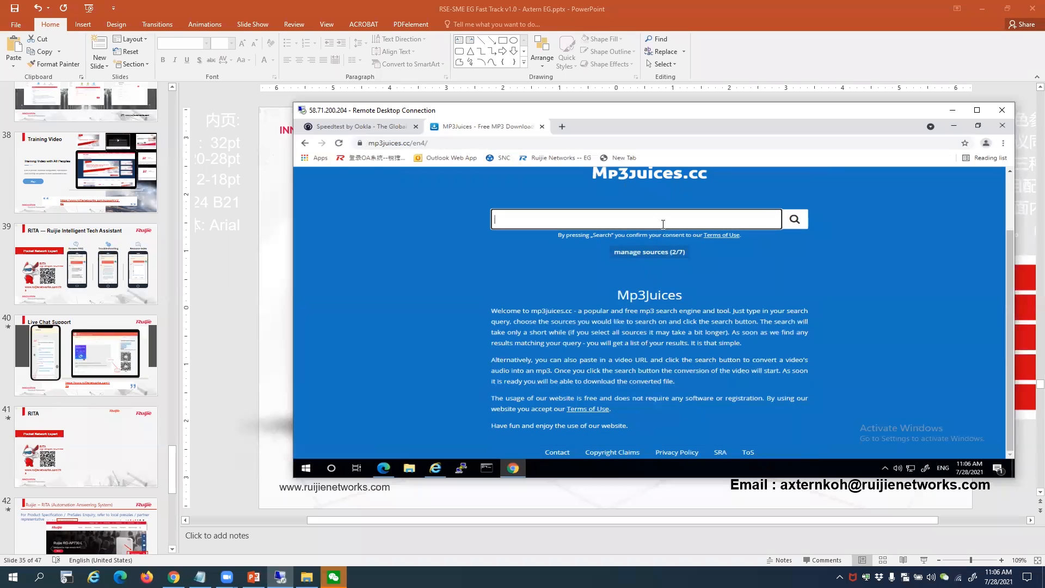
Pick the 'abc song' suggestion, download the first ABC Song MP3, and close the advert tab
text(abc)
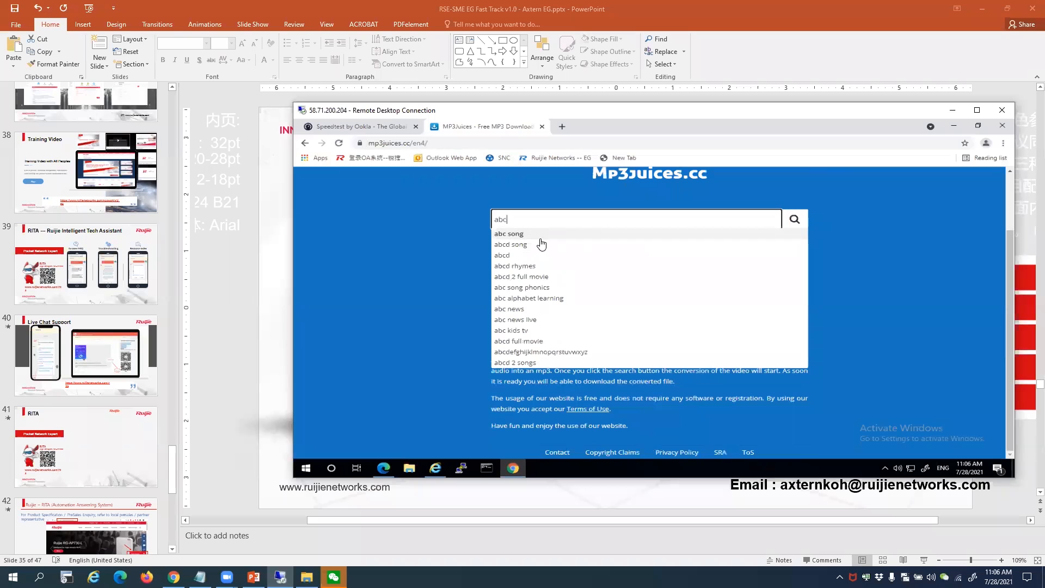
click(524, 234)
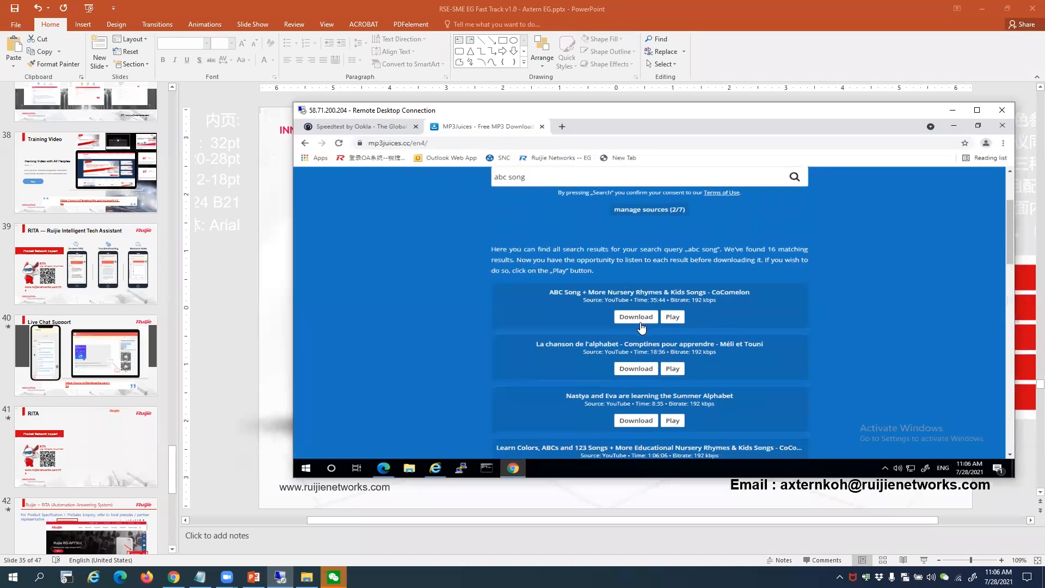
click(637, 317)
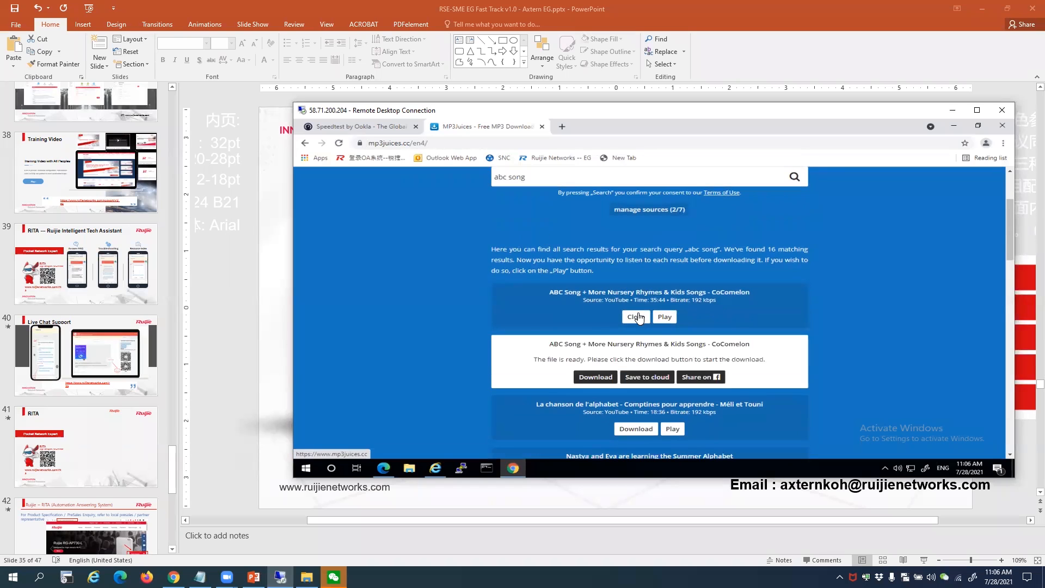
click(601, 379)
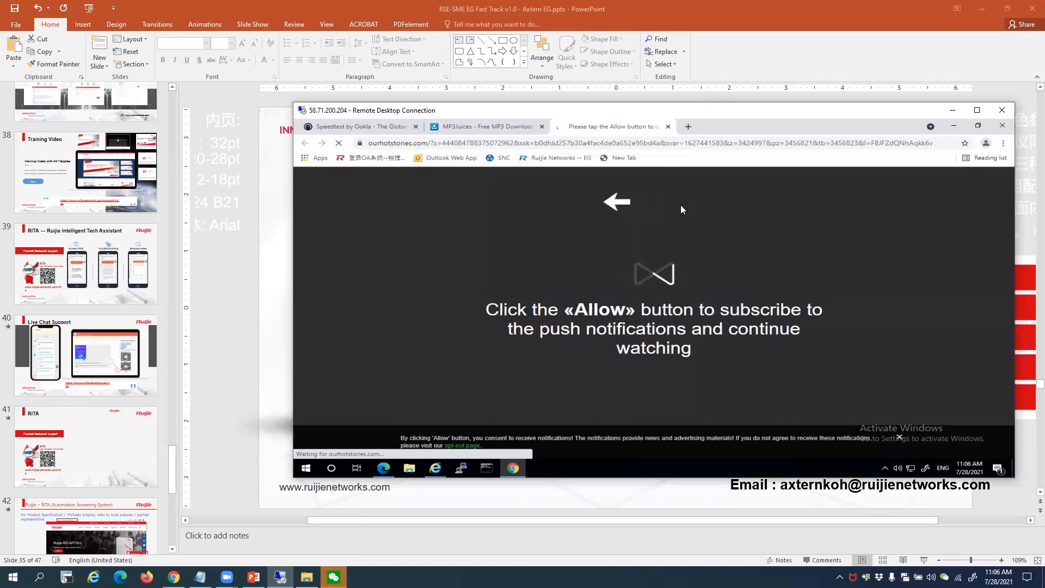
click(668, 126)
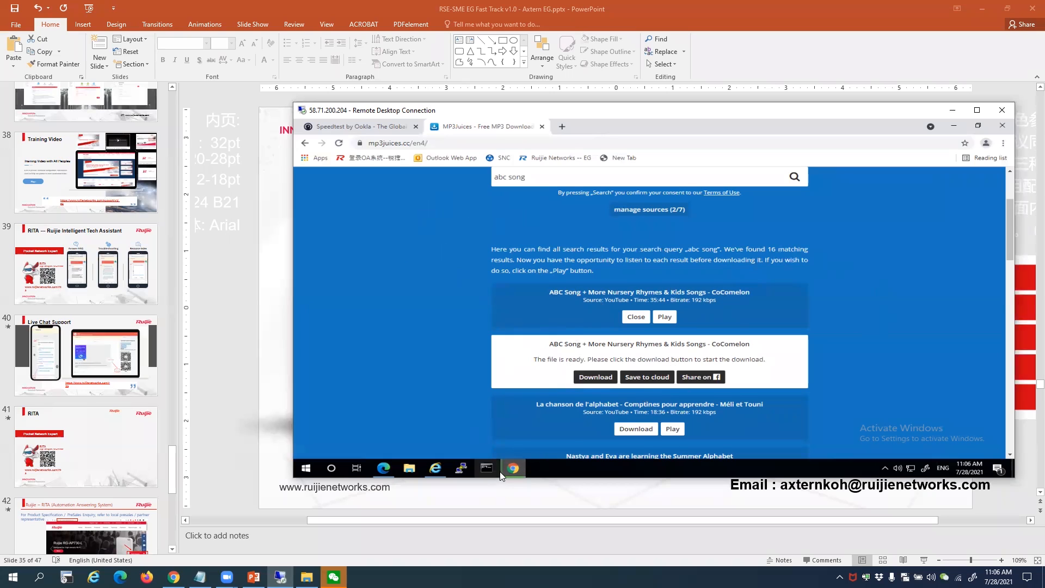
Minimise the Remote Desktop window and the presentation to reveal the local desktop
mouse_move(504, 475)
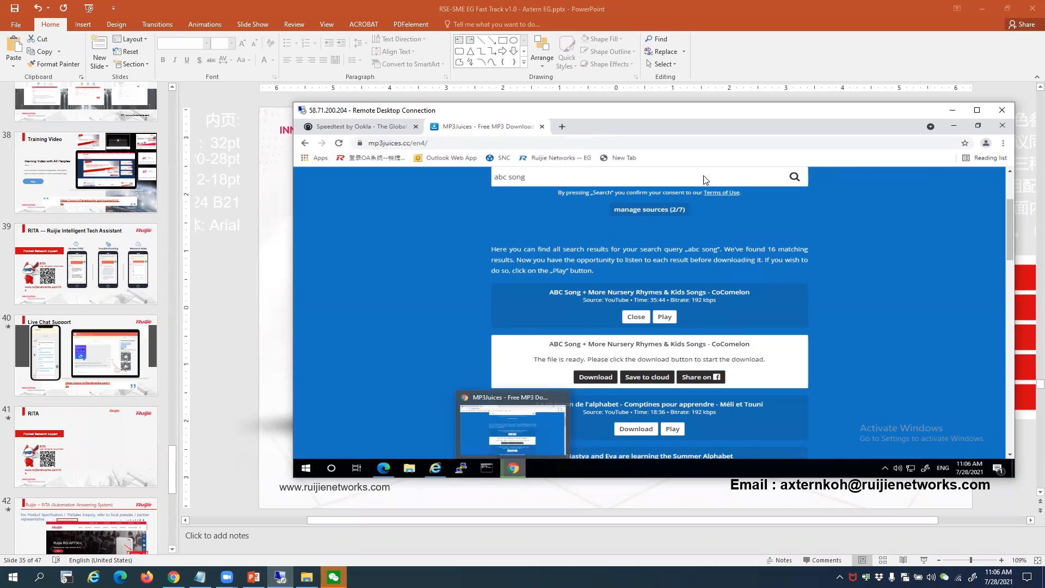
click(952, 110)
click(982, 9)
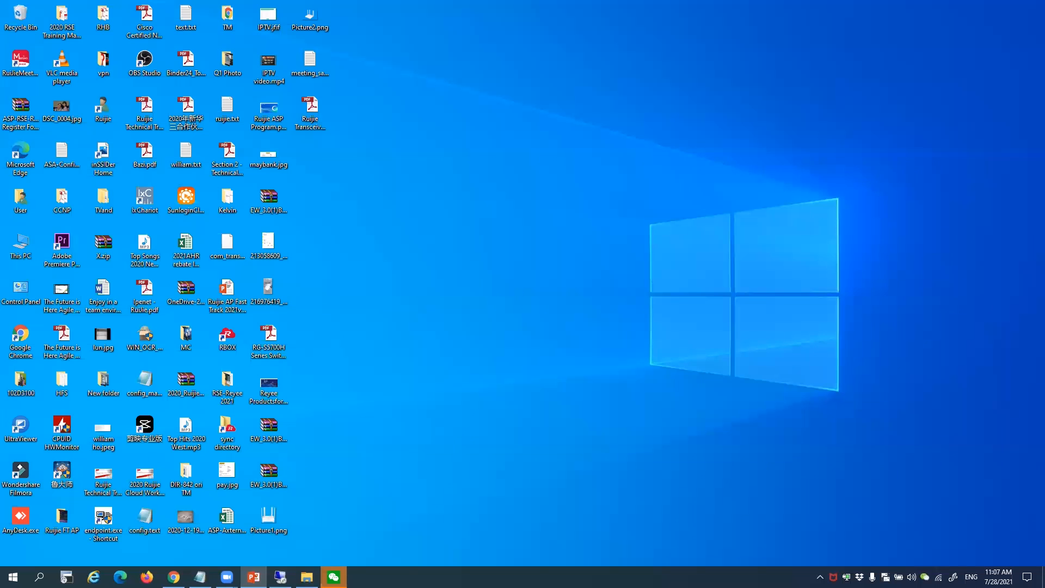
Switch the File Extension Blacklist off in the gateway and confirm
click(174, 576)
click(150, 249)
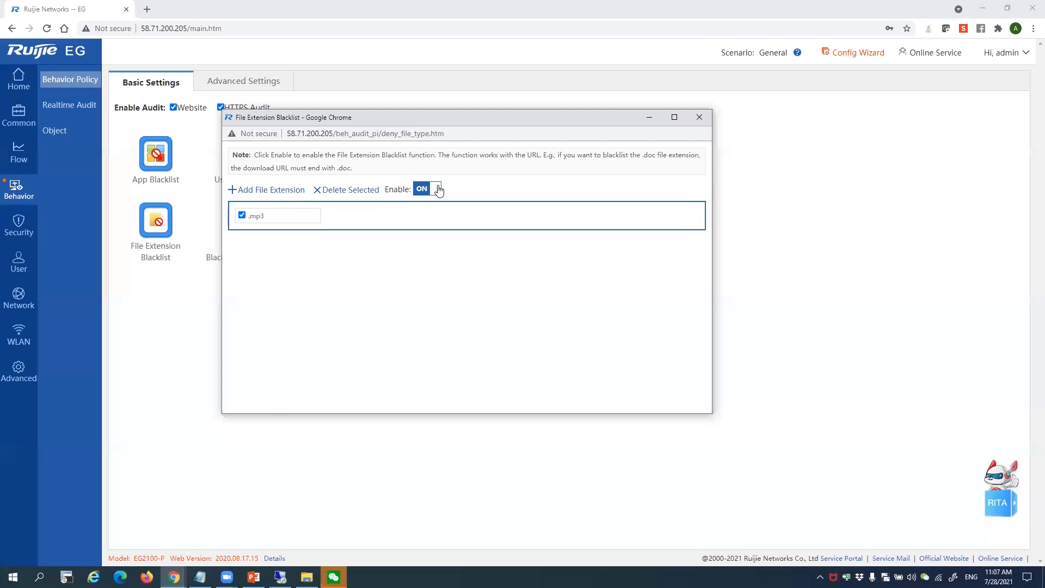
click(431, 190)
click(512, 194)
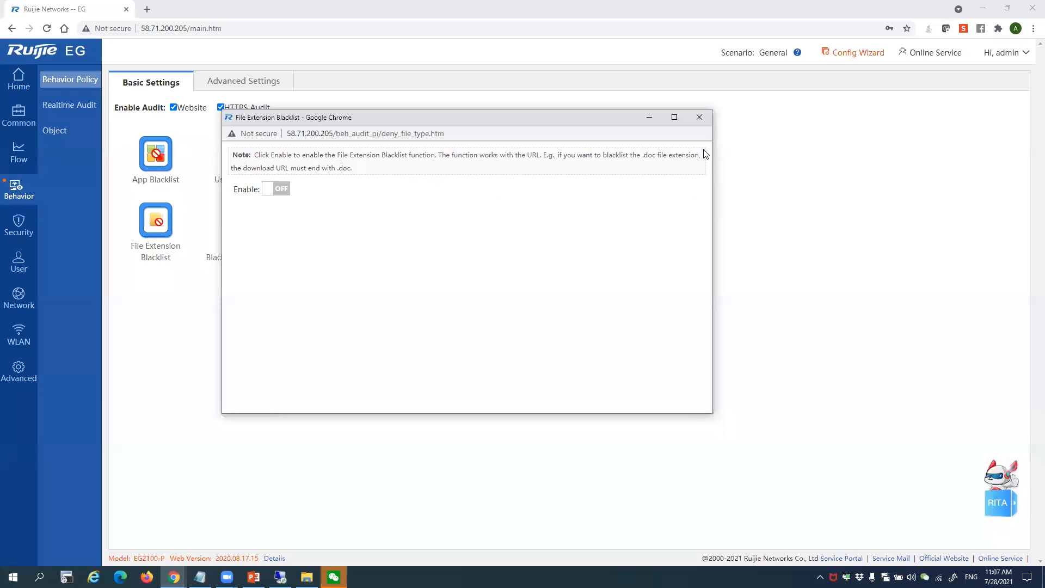
click(699, 117)
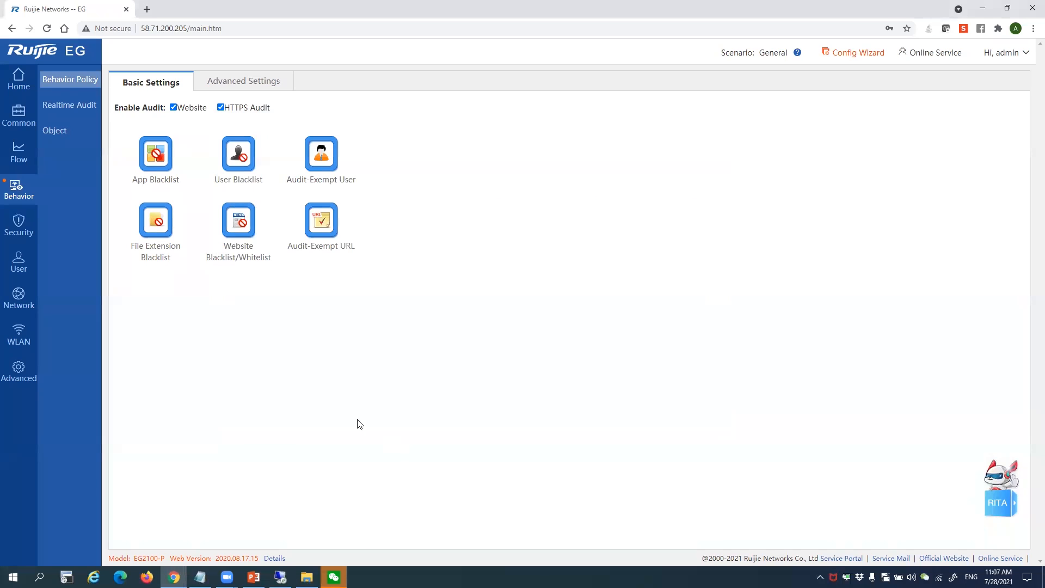
Check the remote desktop, then return to the gateway and open the Realtime Audit records
click(280, 577)
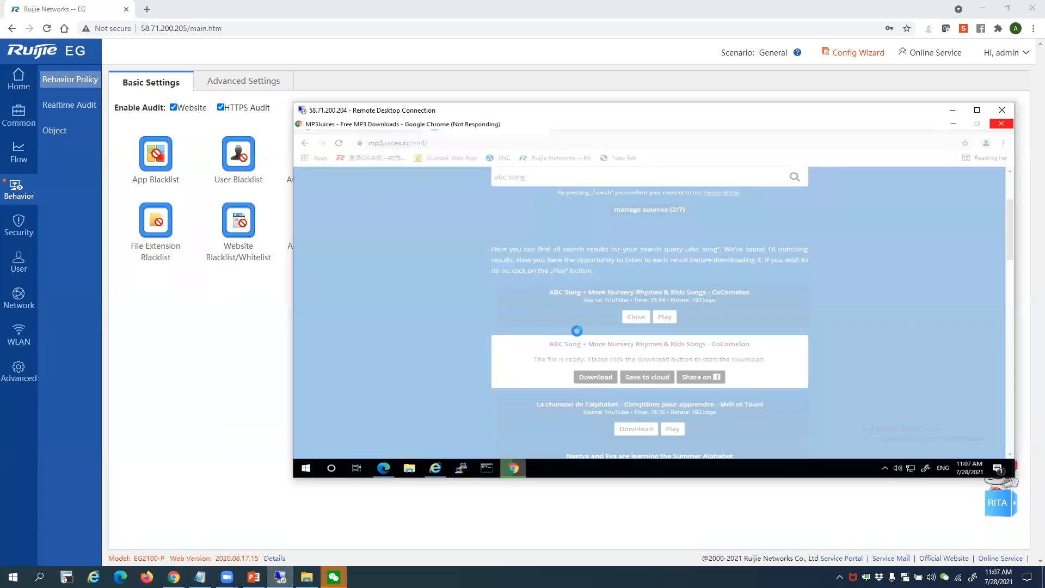
click(211, 351)
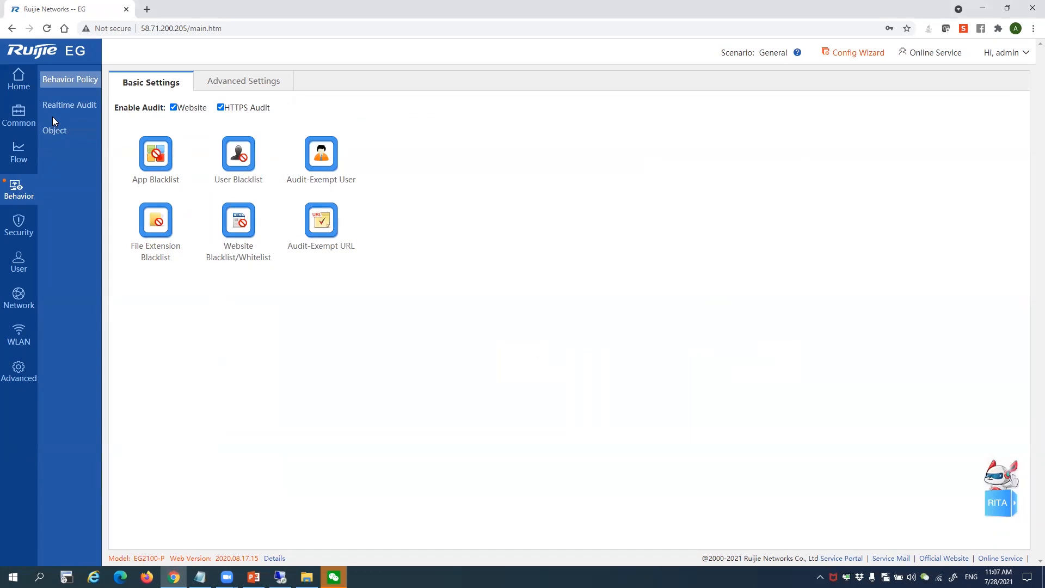
click(66, 108)
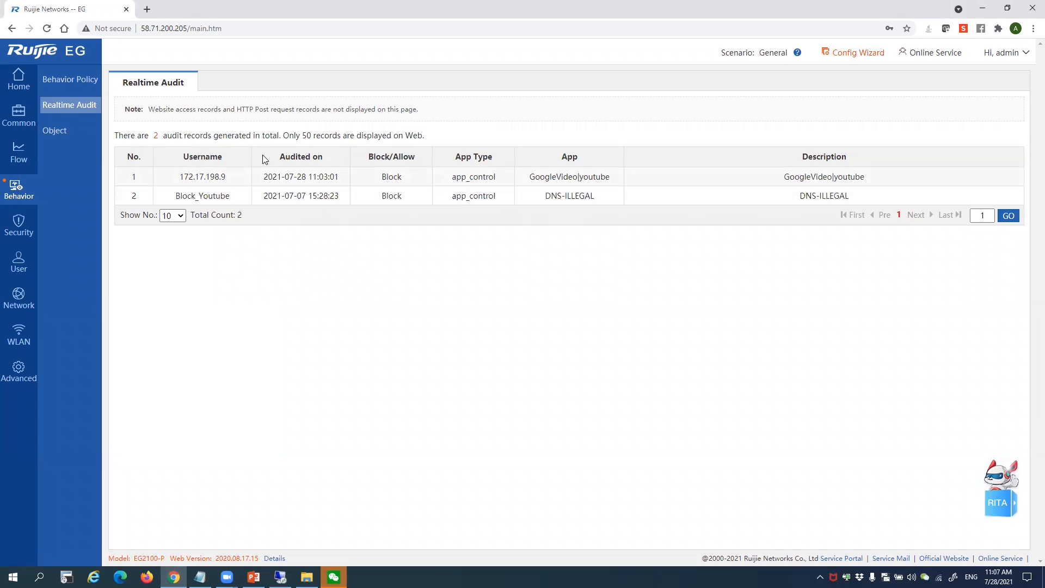
Highlight the time, action and block details of the two Realtime Audit records
drag(373, 201, 567, 194)
click(669, 198)
drag(824, 200, 472, 197)
click(382, 193)
drag(301, 179, 386, 181)
click(500, 184)
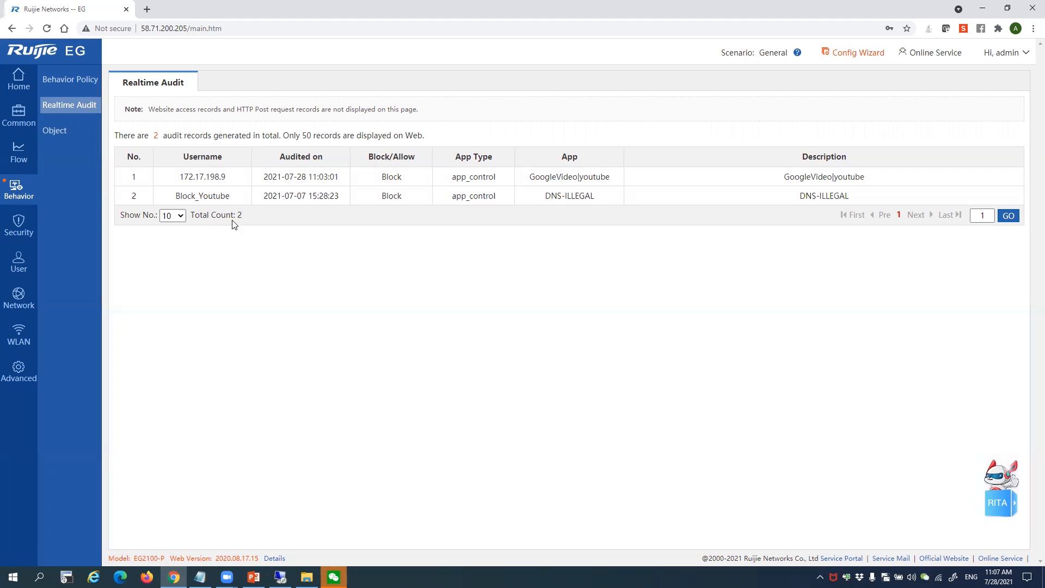
Show 50 audit records per page, then go to the Object page's Custom App groups
click(171, 216)
click(167, 249)
click(52, 140)
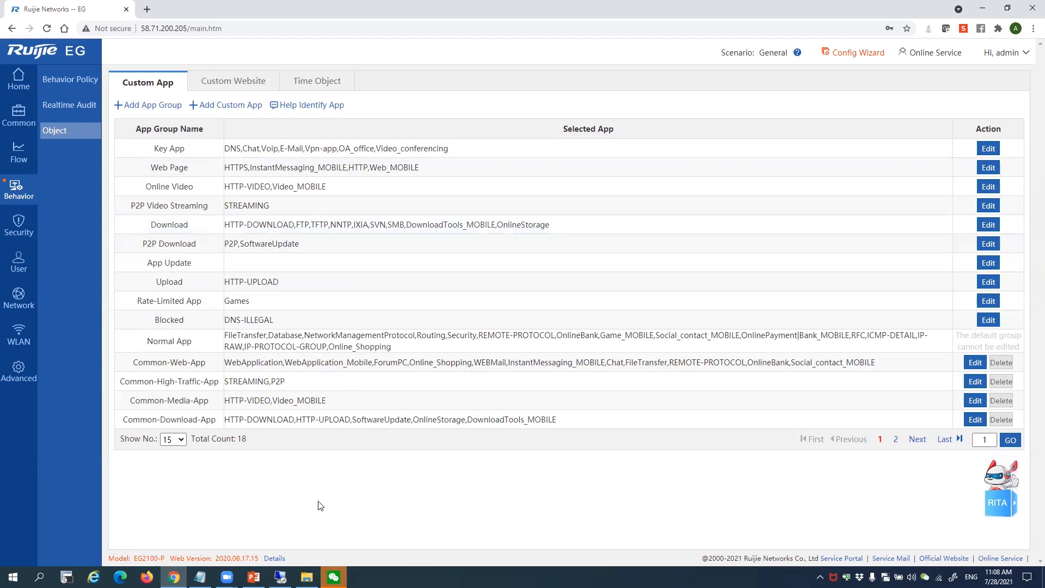
View the Custom Website groups and the seven Time Objects, then expand the Security menu
click(246, 81)
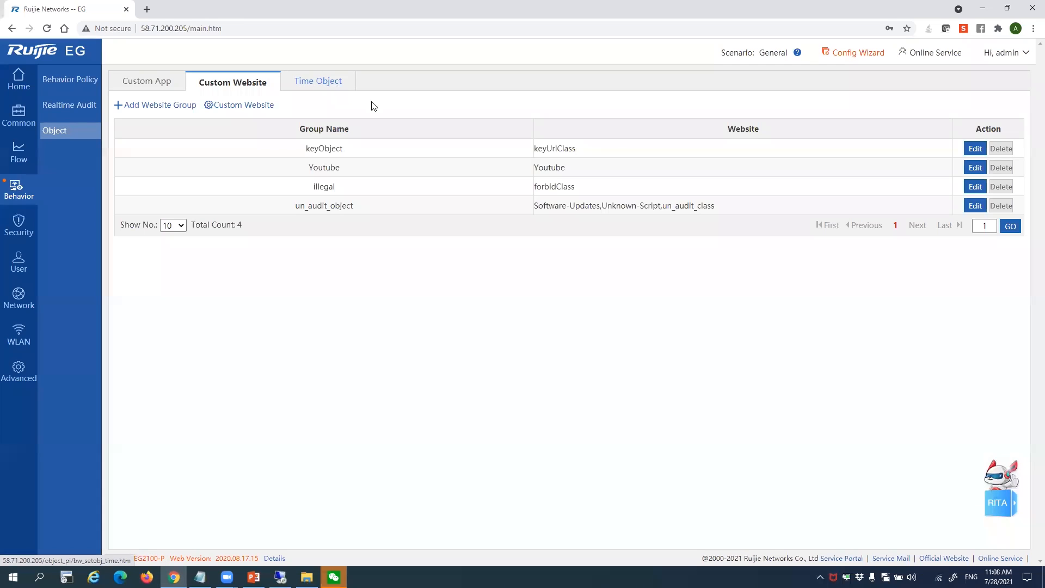
click(327, 81)
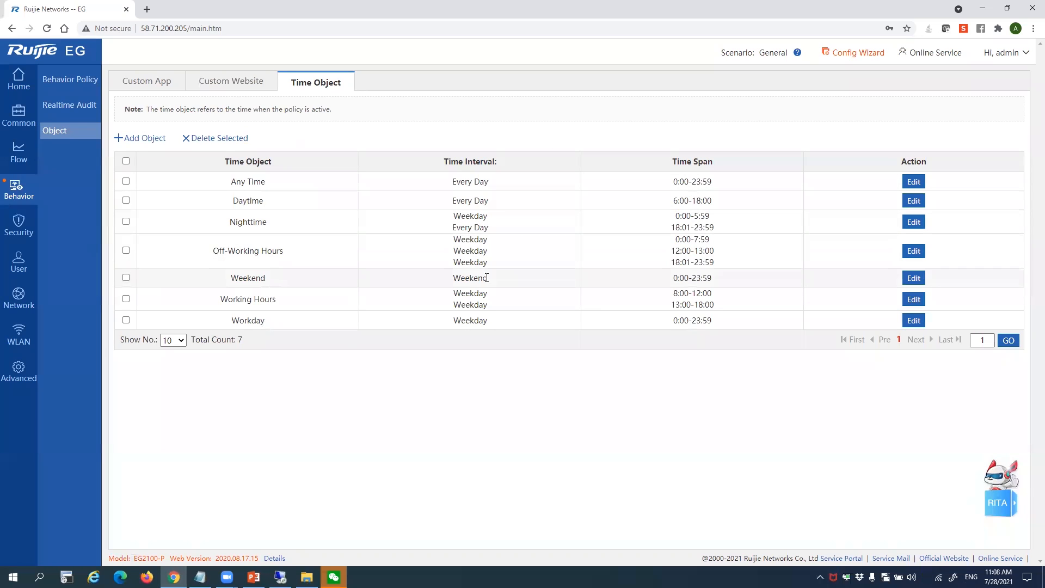
click(25, 235)
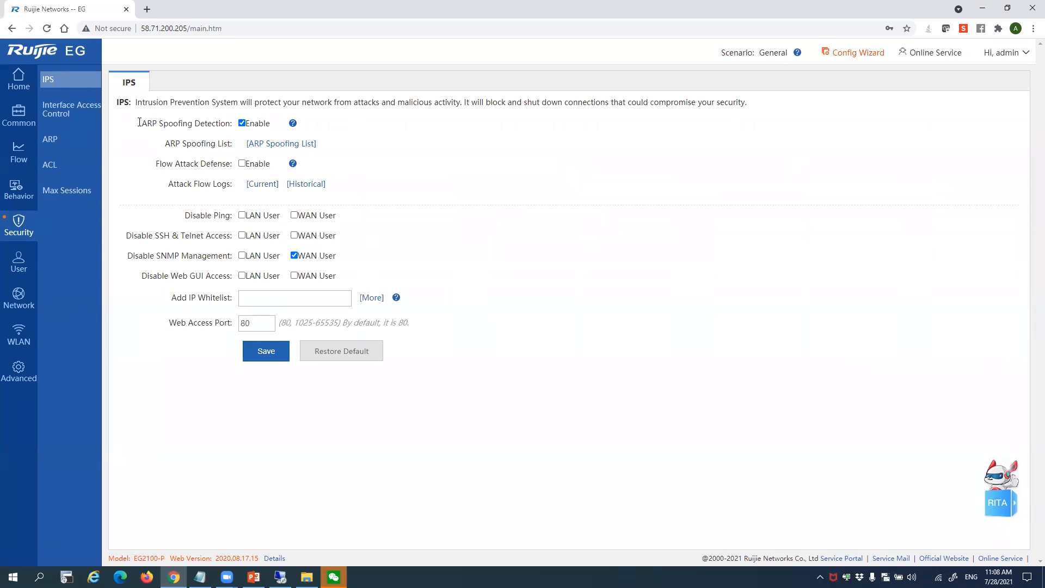
Highlight the enabled ARP Spoofing Detection setting on the IPS page and show its help tip
drag(139, 122, 244, 127)
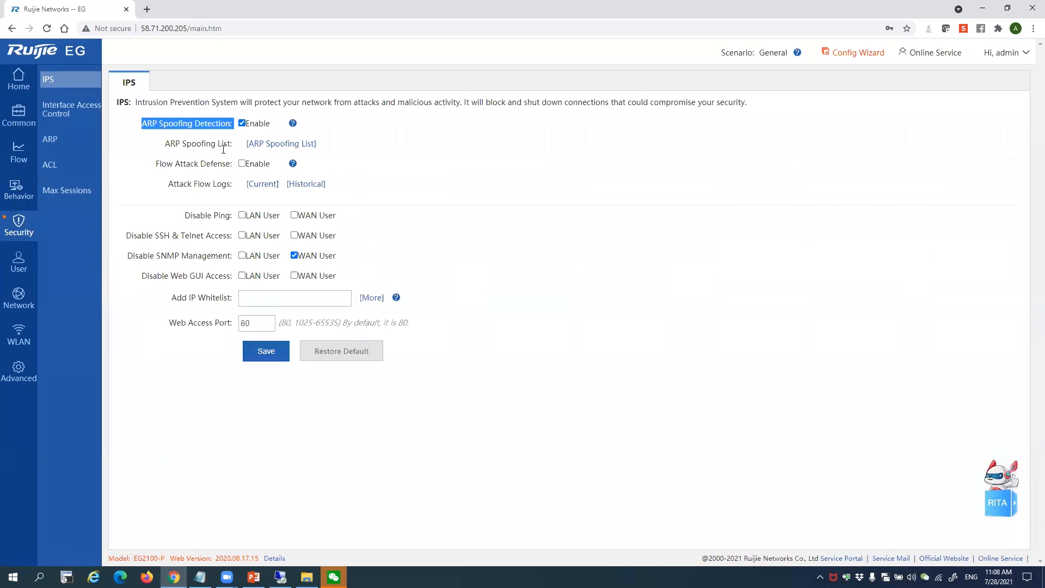
mouse_move(292, 125)
Browse Interface Access Control, the ACL rules and the ARP entries, finishing on Max Sessions
click(86, 117)
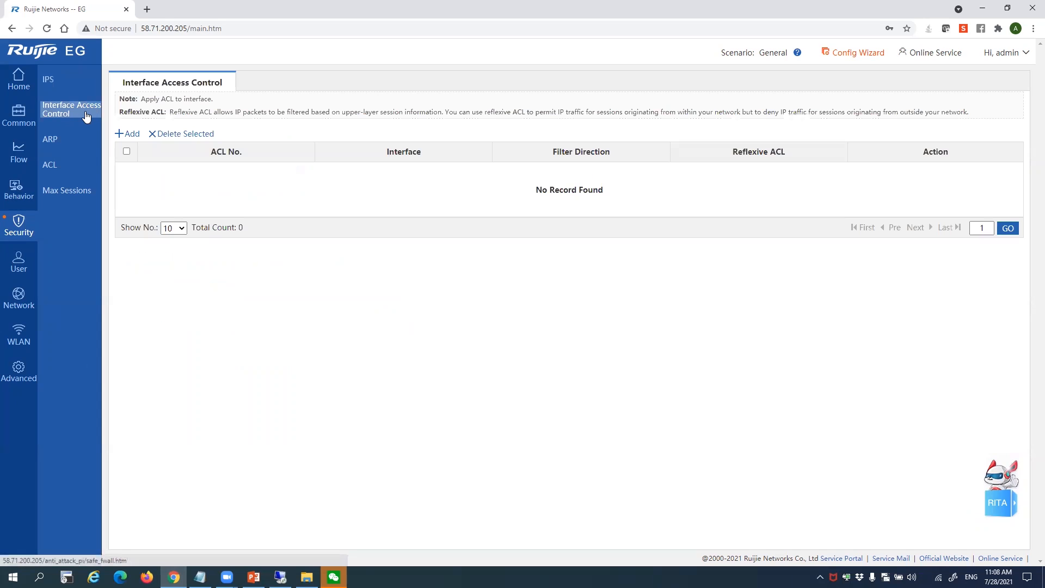
click(66, 166)
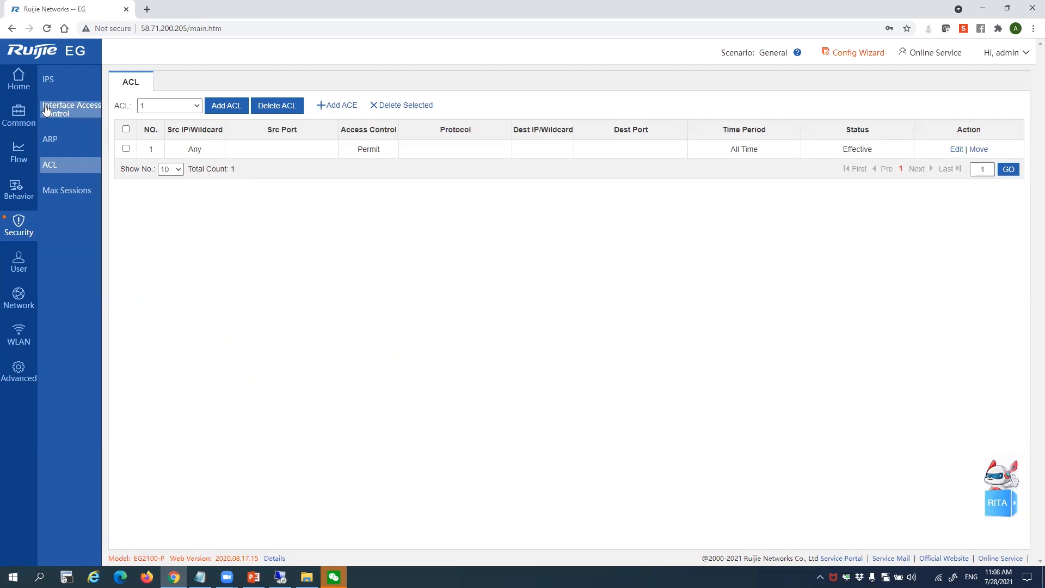
click(66, 110)
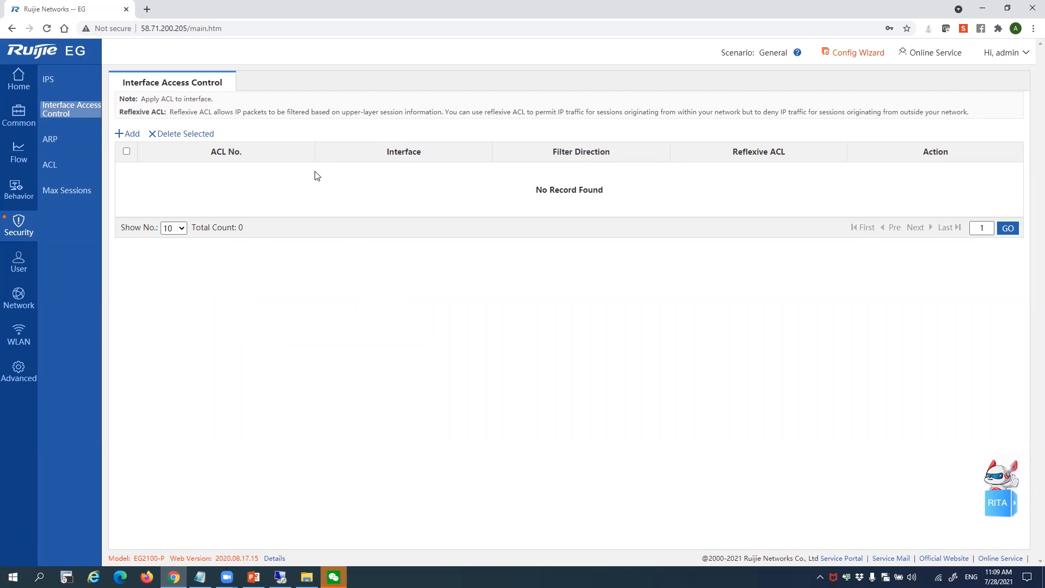
click(96, 139)
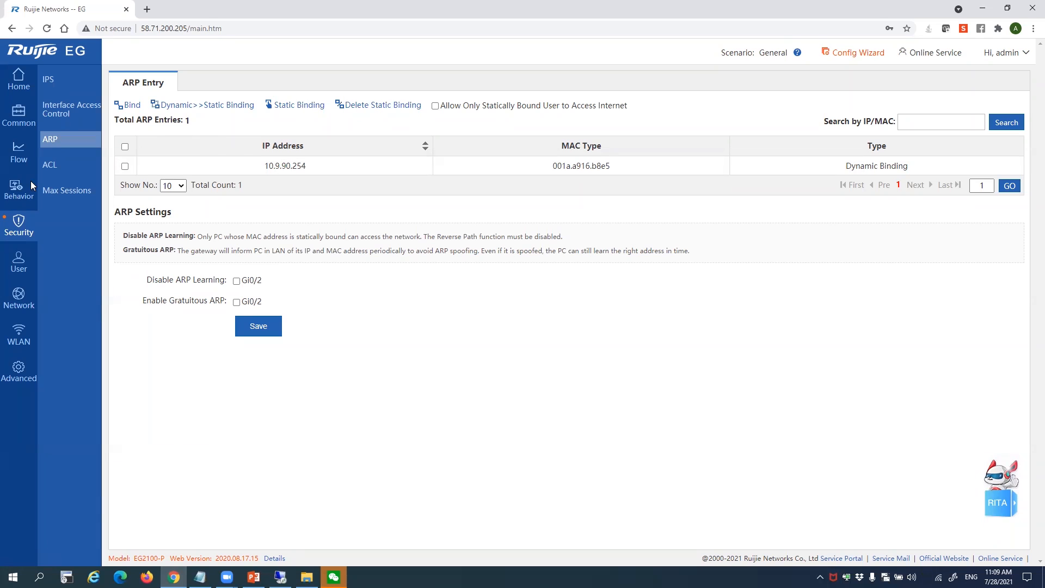
click(91, 202)
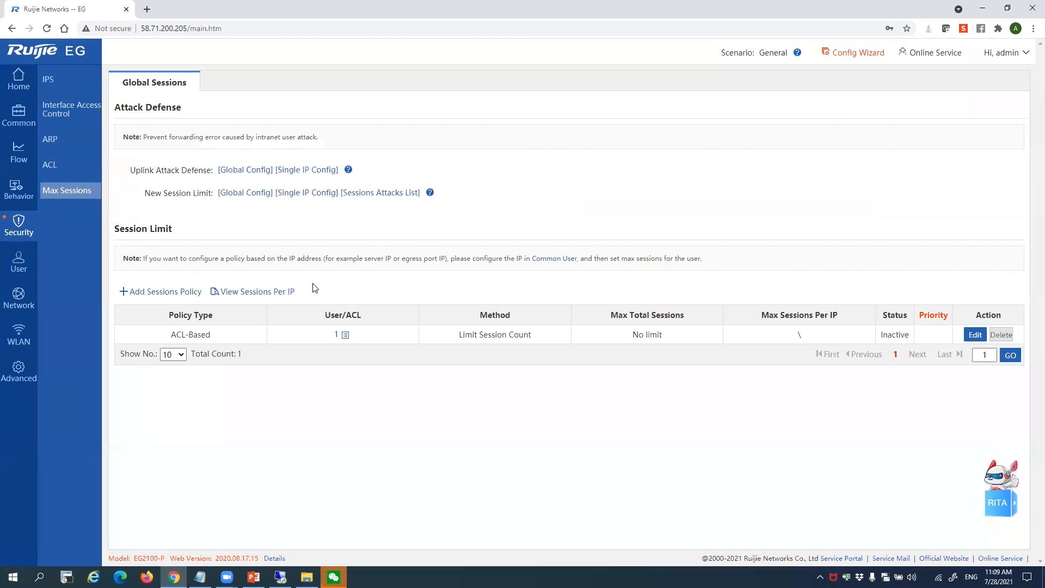
On the User page, expand AD-Domain-Users > axtern.local and list the KU unit's users
mouse_move(19, 260)
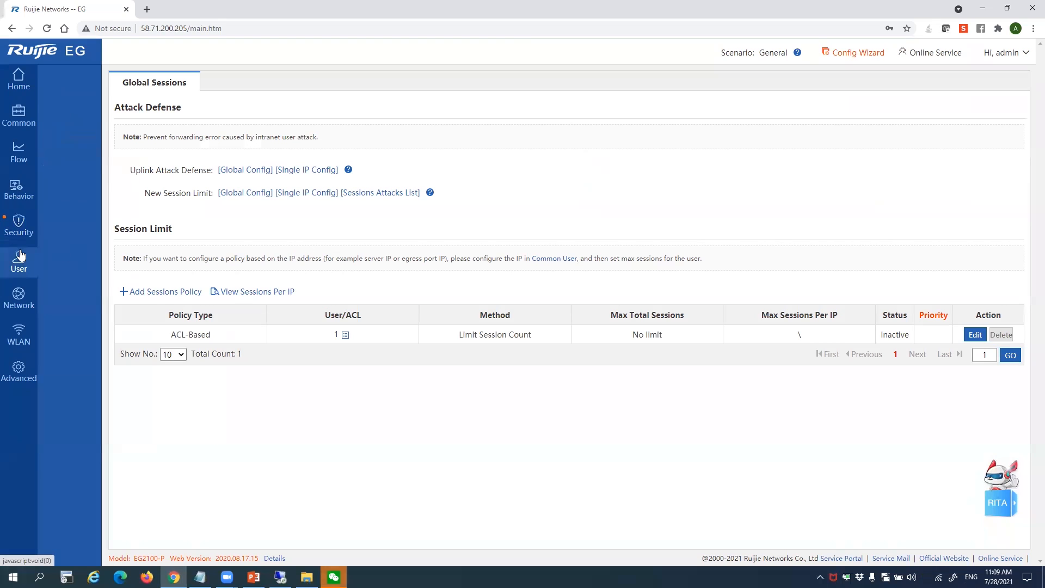
click(64, 87)
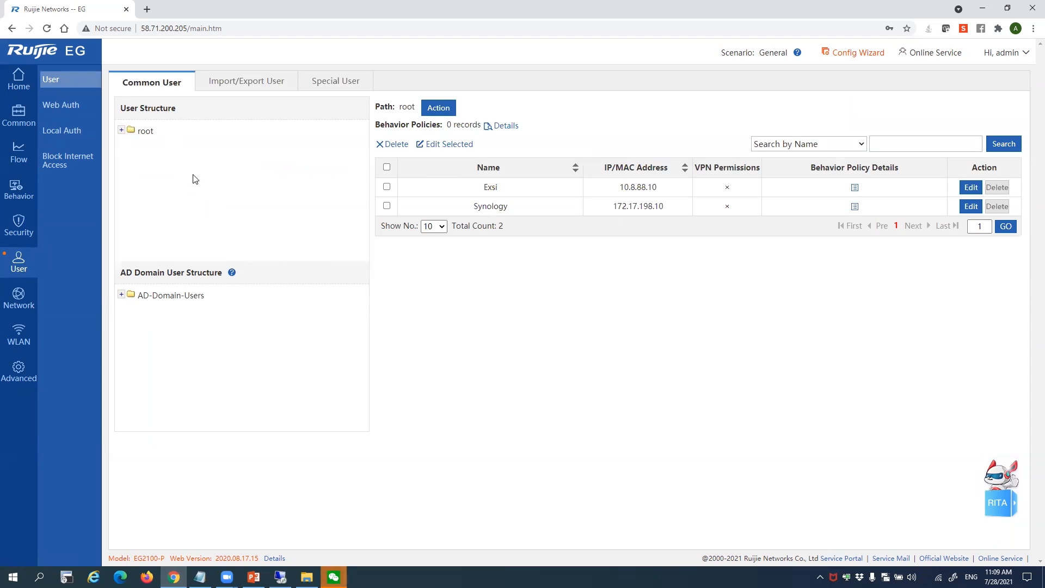
click(120, 294)
click(131, 309)
click(159, 324)
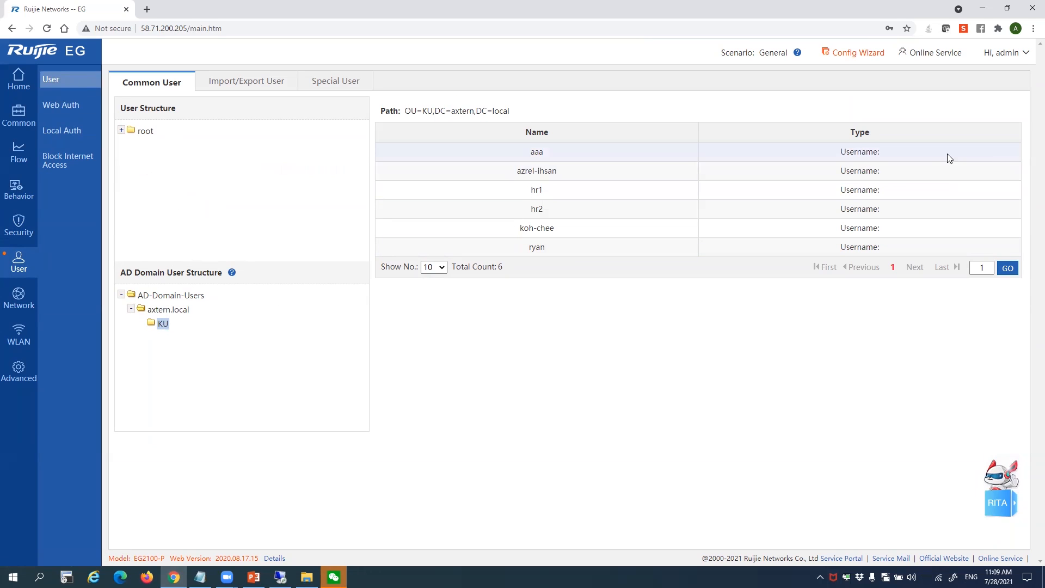
Highlight the six KU users' names and types, then switch to Firefox
drag(687, 173, 859, 228)
click(859, 228)
drag(852, 153, 831, 159)
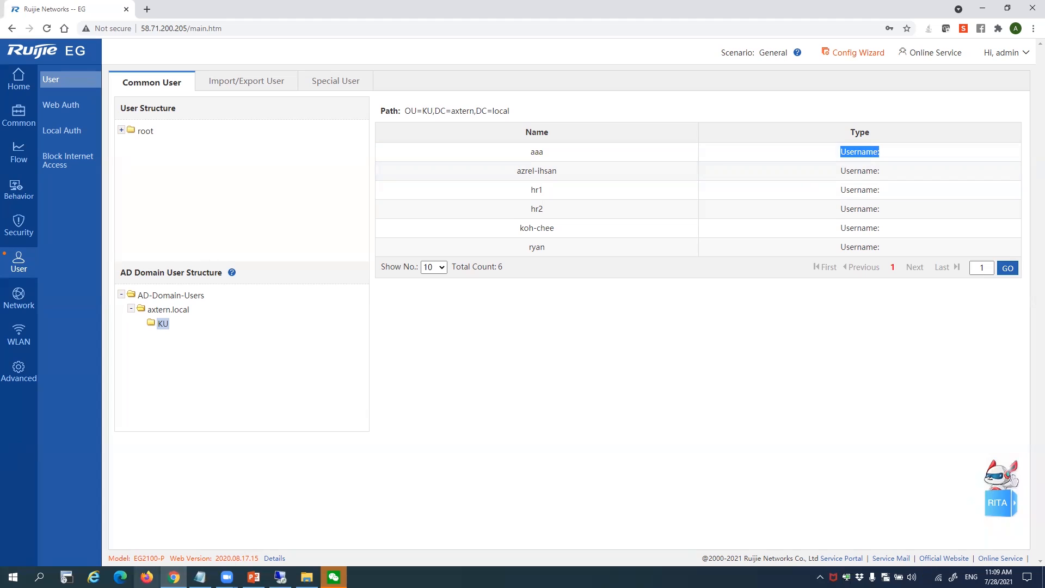
click(147, 576)
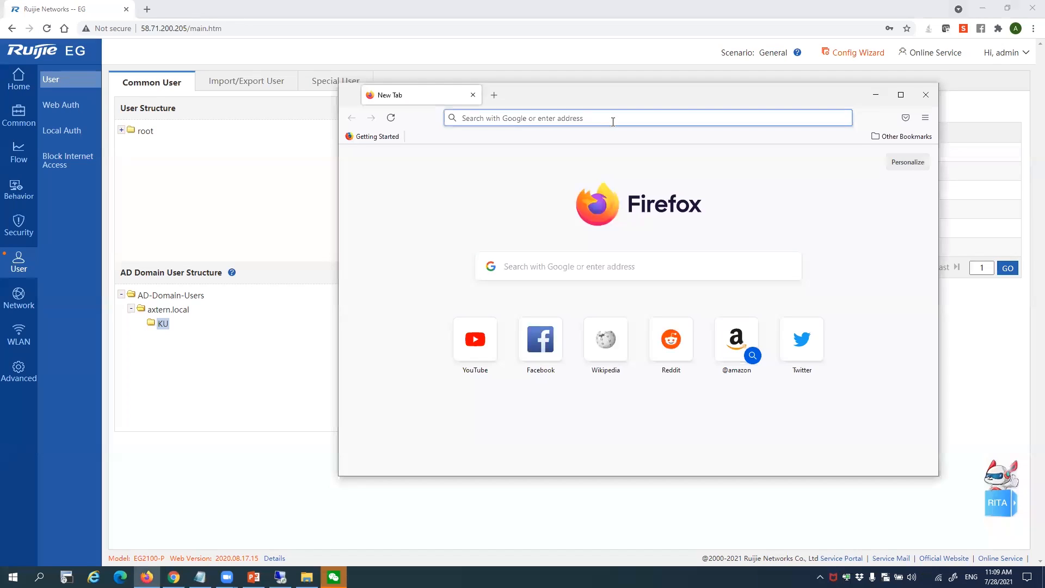
Load the gateway login page at 58.71.200.205 in Firefox
click(613, 122)
text(58)
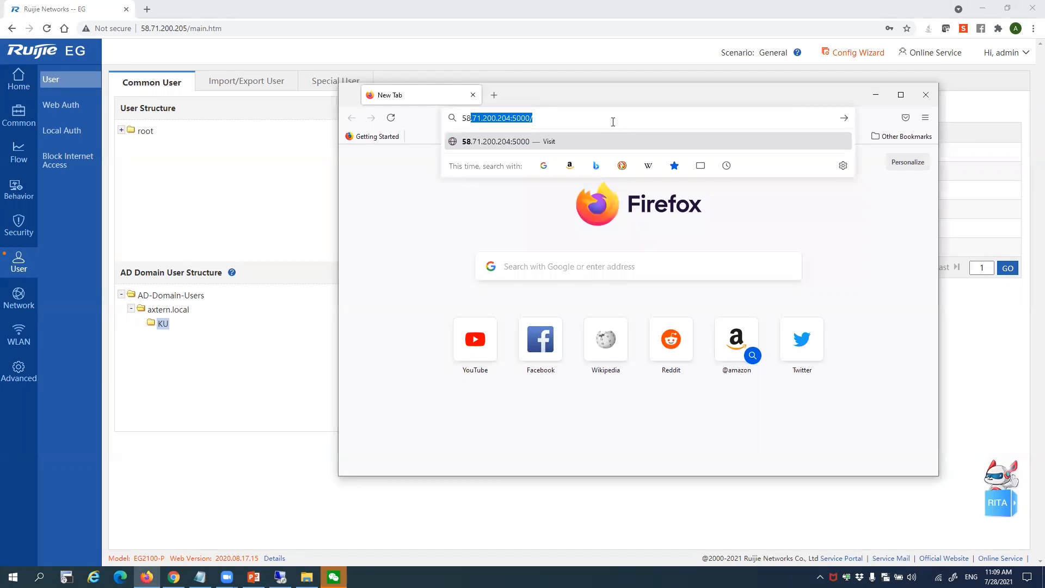
text(.71.200.204)
key(Delete)
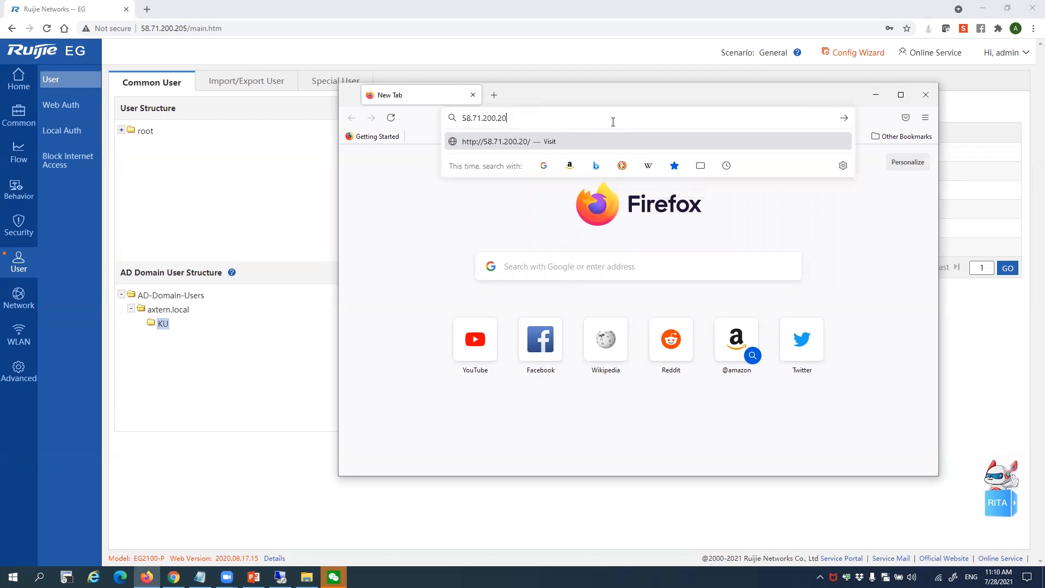
text(5)
key(Return)
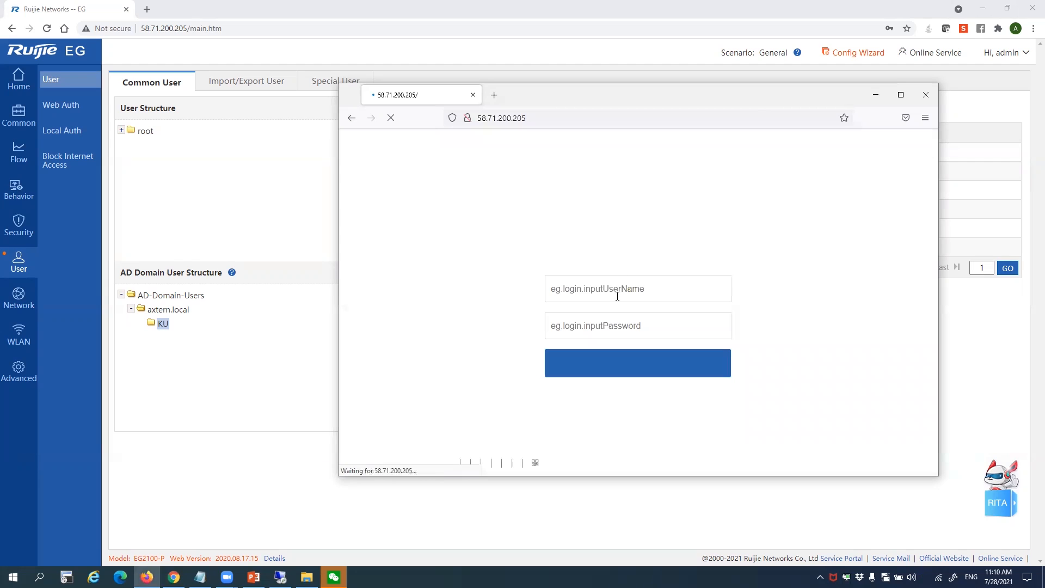
Enter username admin and the password, dismissing the insecure-login warning
click(617, 296)
text(admin)
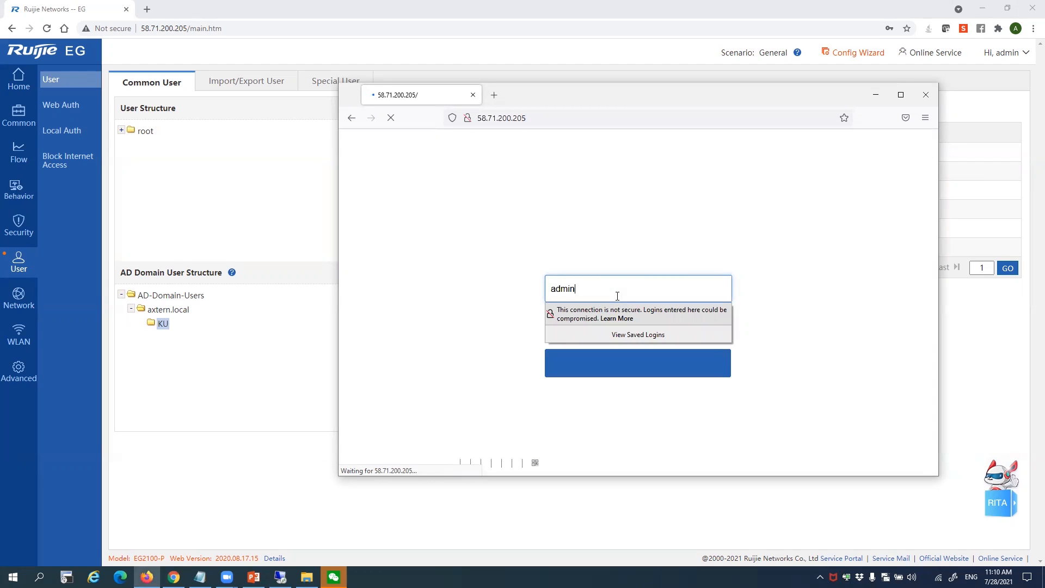
key(Tab)
text(••)
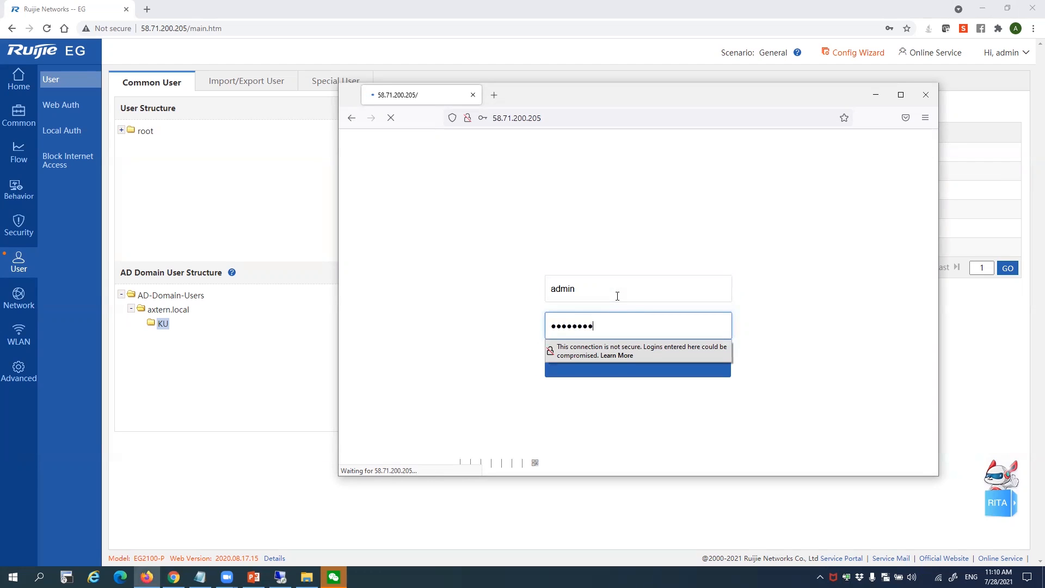
key(Return)
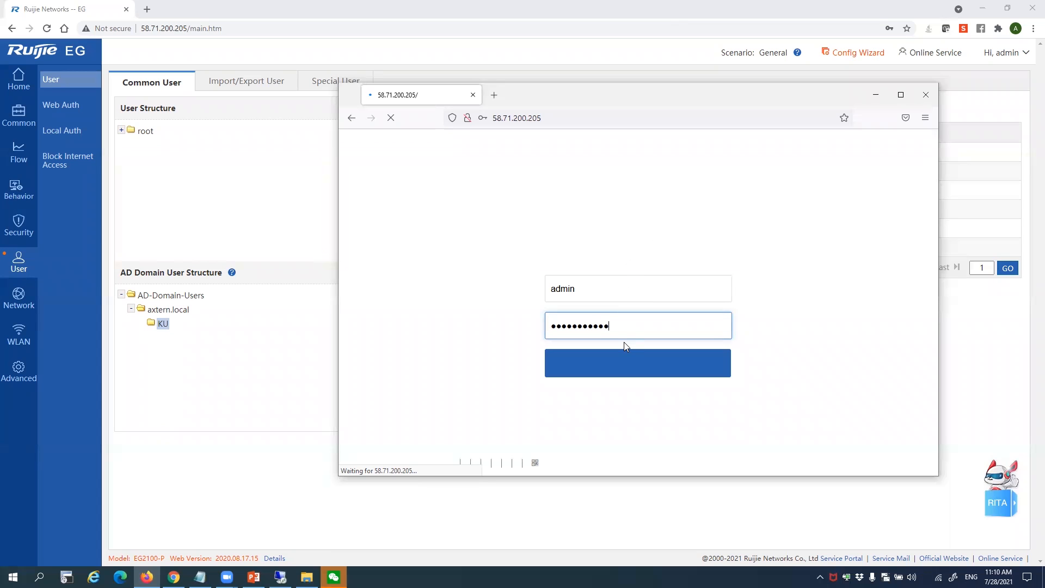
Maximize the browser window and check the Wi-Fi connection status
click(901, 95)
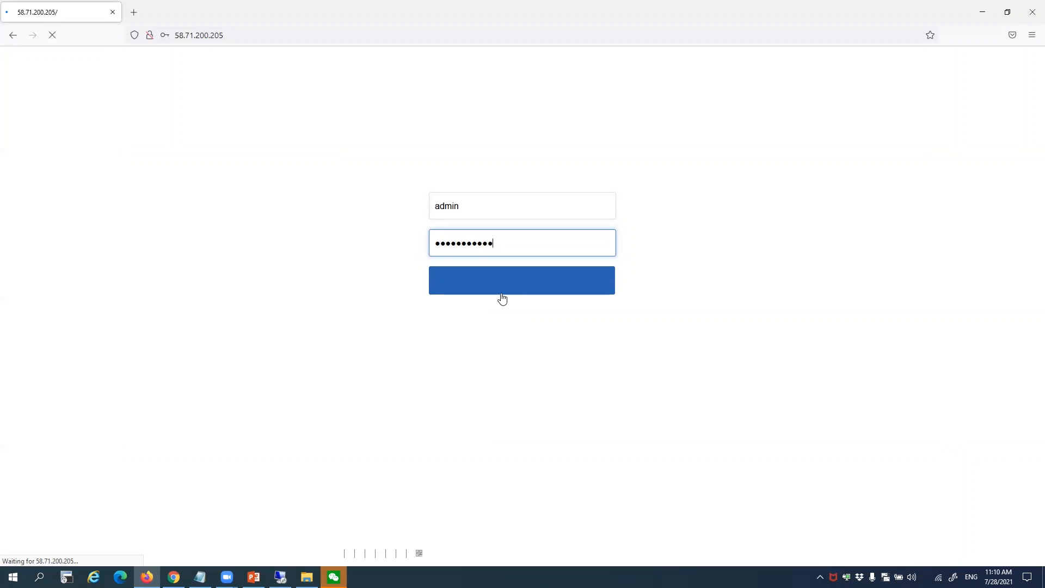
click(938, 577)
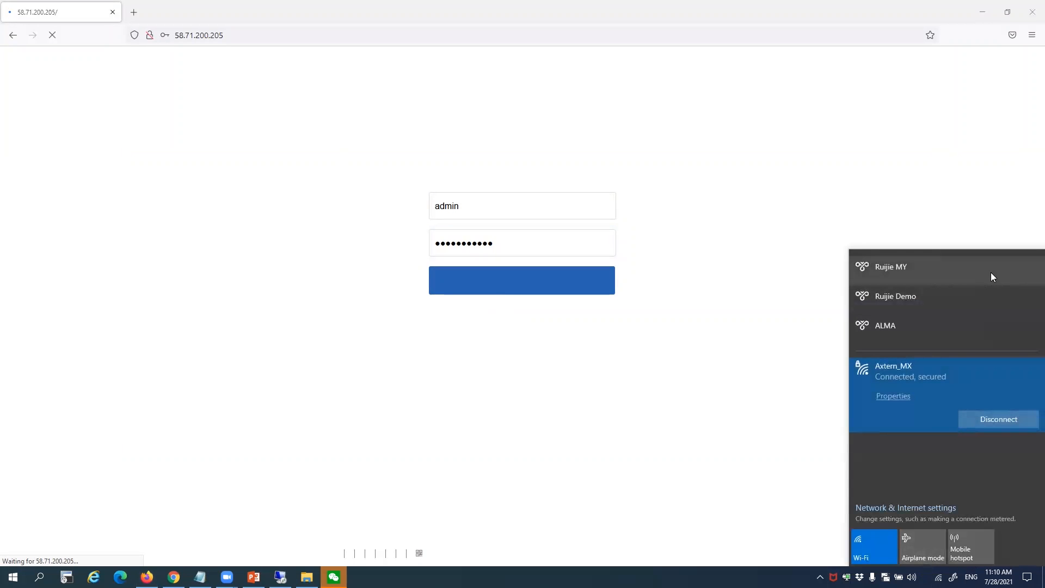
click(752, 180)
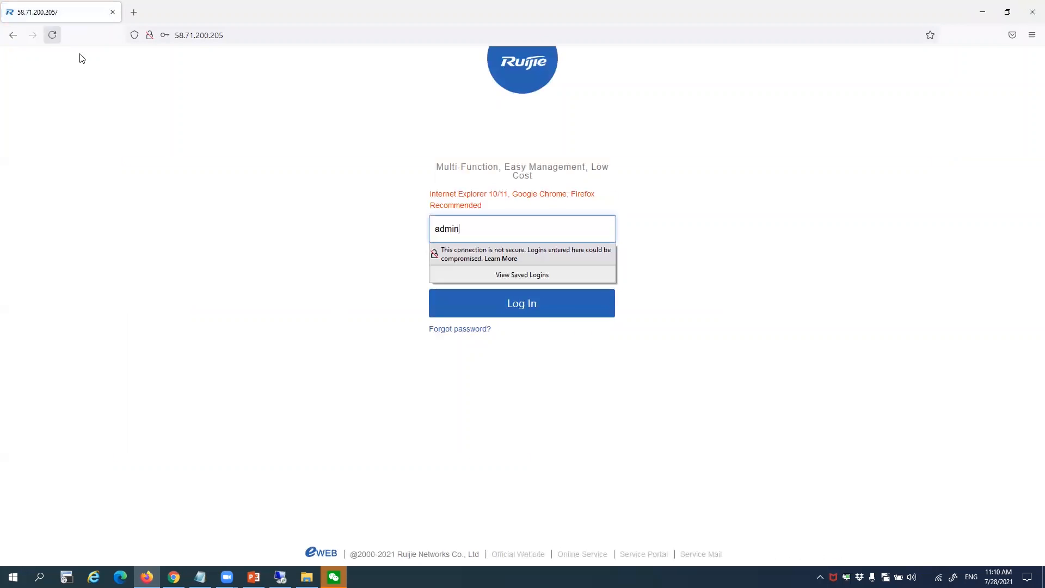
Retype the admin password, log in, and open User > User
click(703, 219)
double_click(506, 259)
click(511, 259)
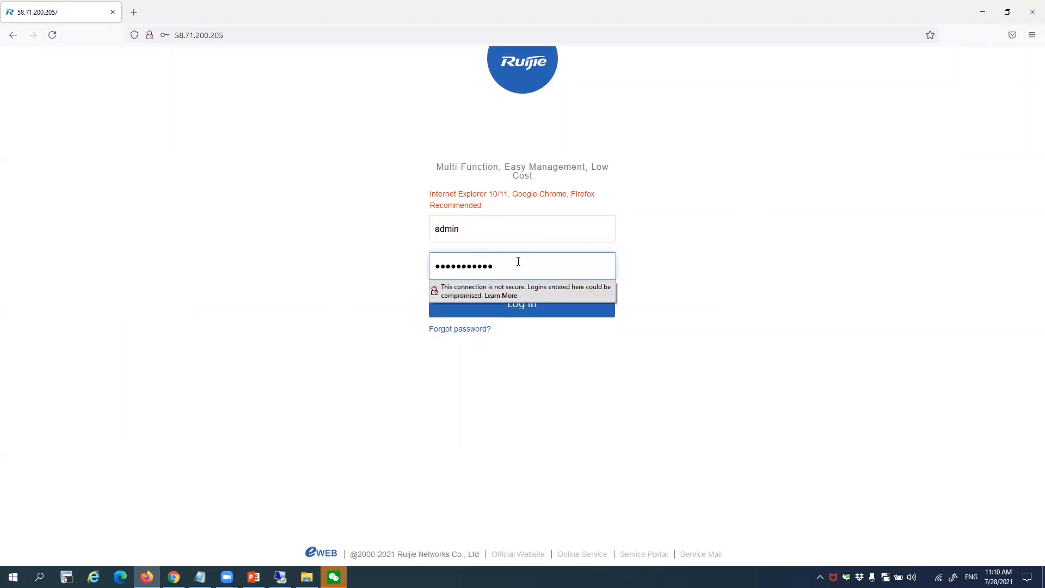
drag(518, 262, 229, 263)
text(••)
click(537, 308)
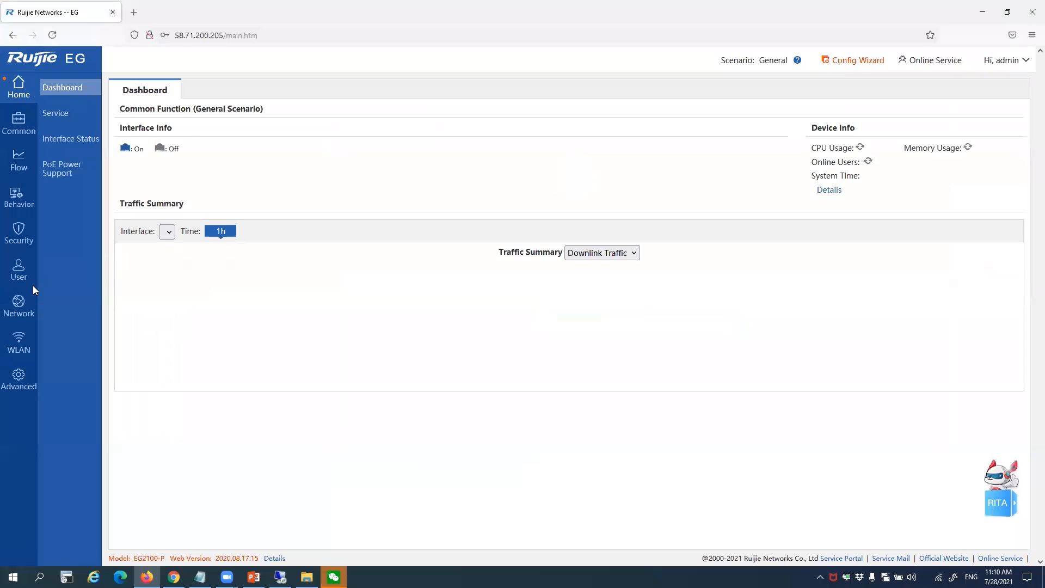
mouse_move(18, 269)
click(68, 87)
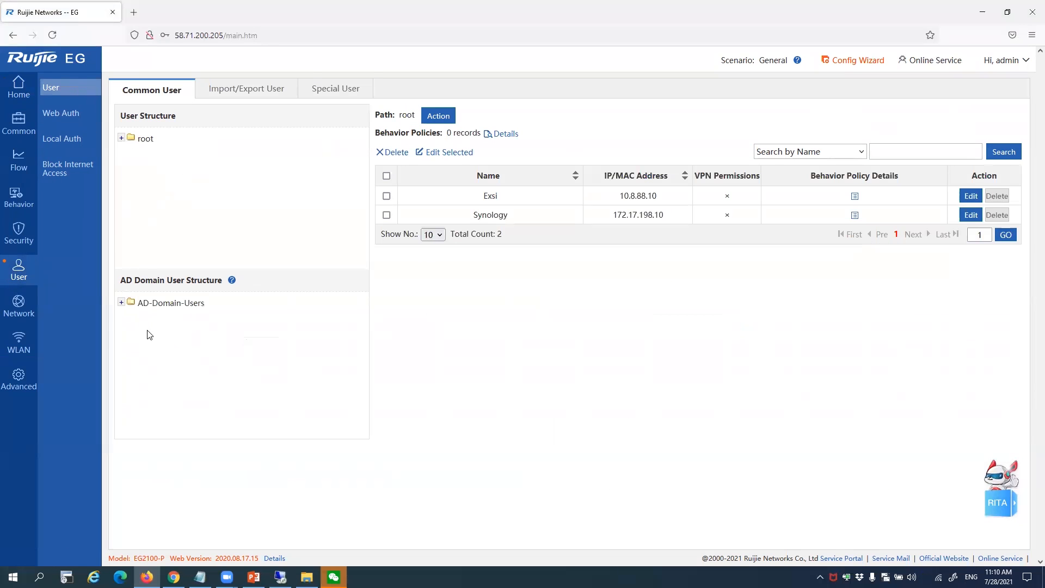
List the KU unit's AD users under axtern.local, such as aaa and hr2
click(121, 304)
click(132, 317)
click(163, 332)
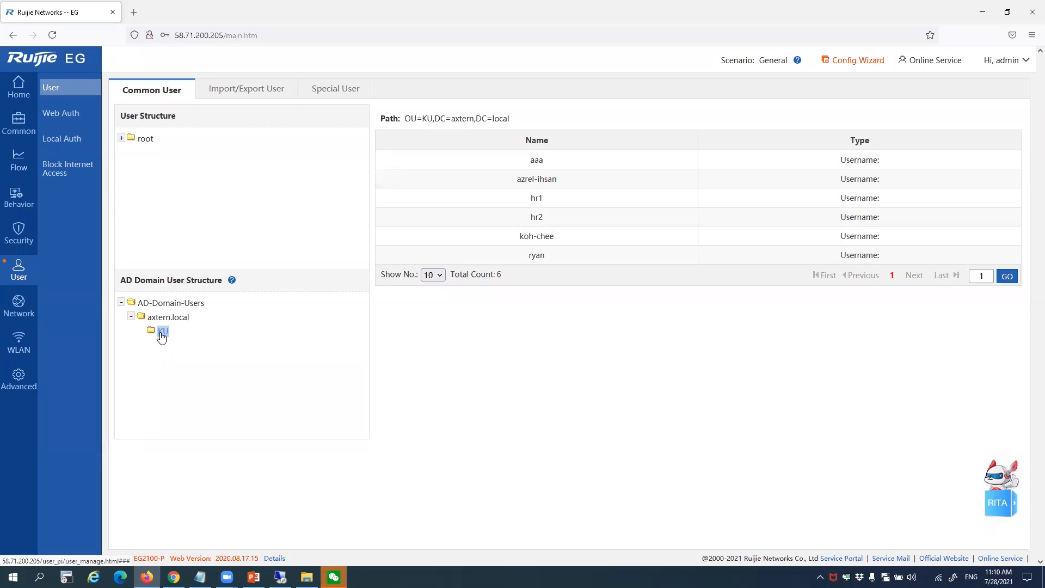
drag(550, 163, 518, 168)
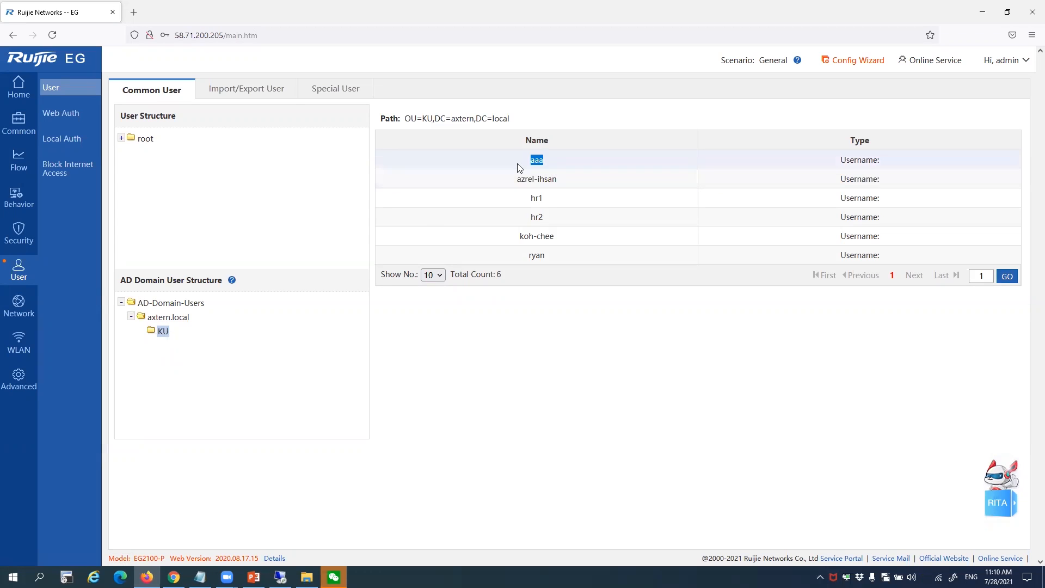
drag(559, 214, 566, 254)
click(588, 231)
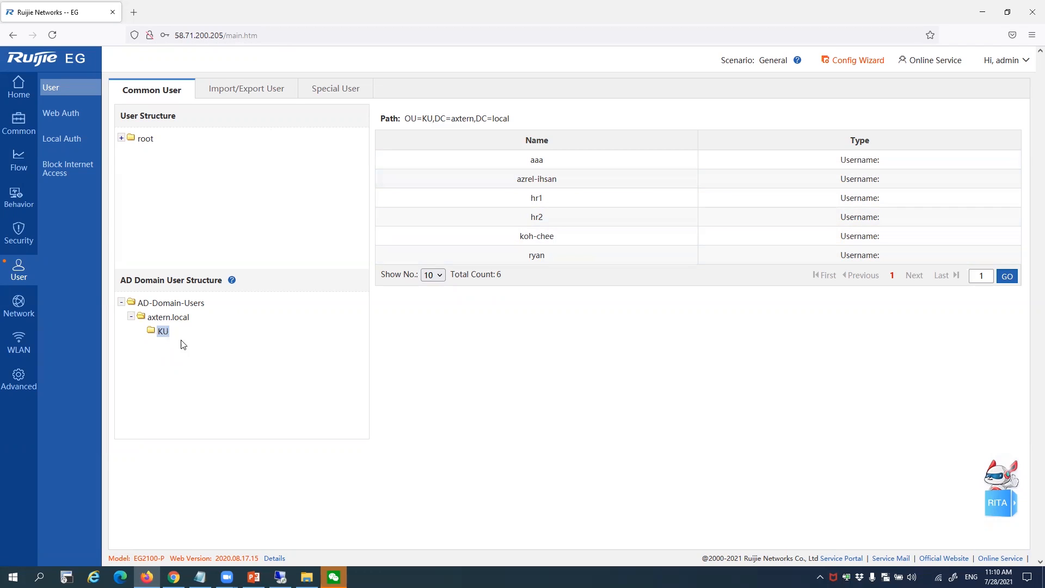
Expand root > cloud_voucher and show the six cloud_voucher-SIS voucher accounts
click(121, 139)
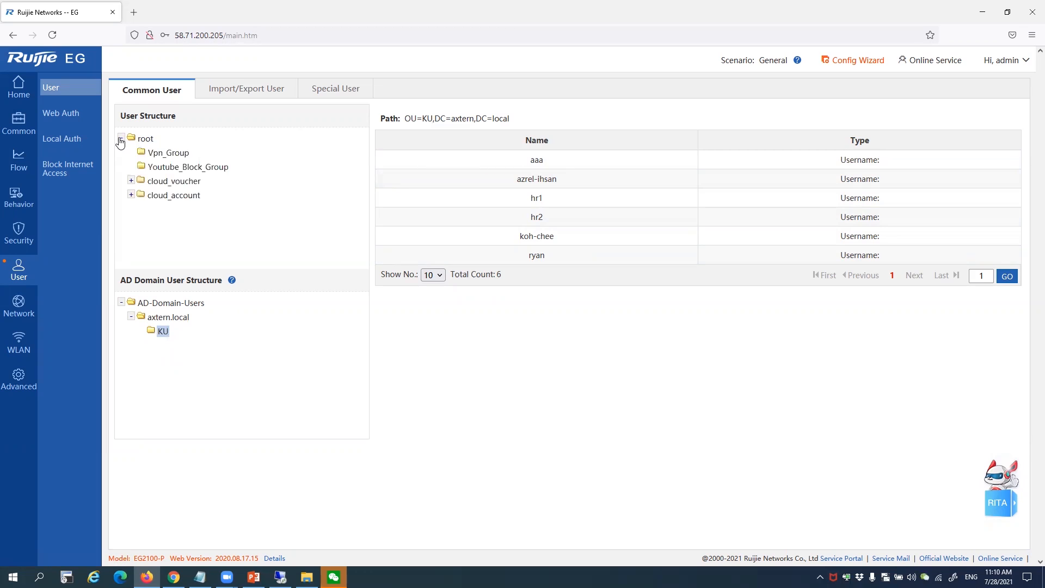
click(131, 180)
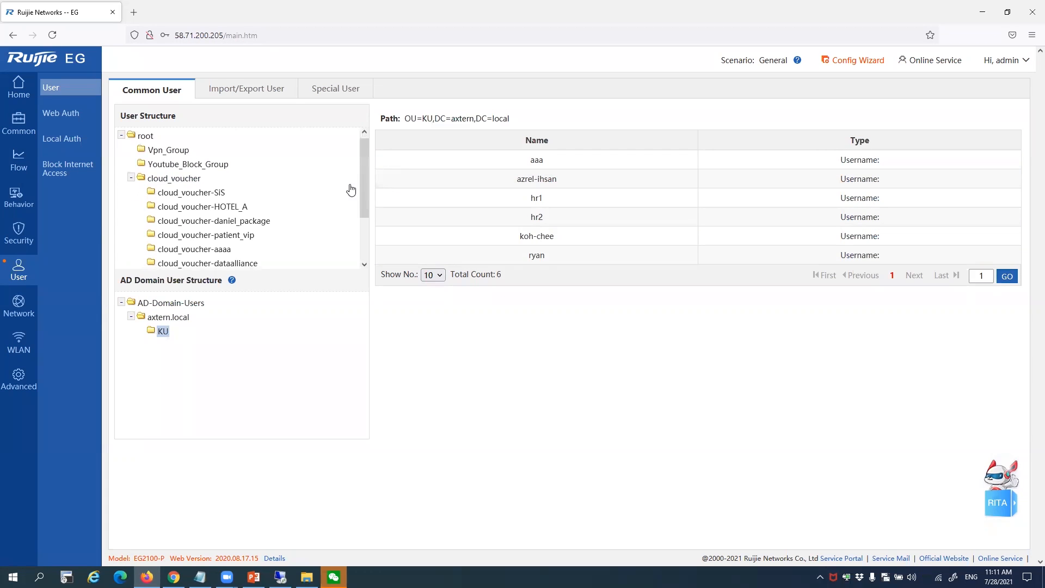
scroll(245, 185, down, 2)
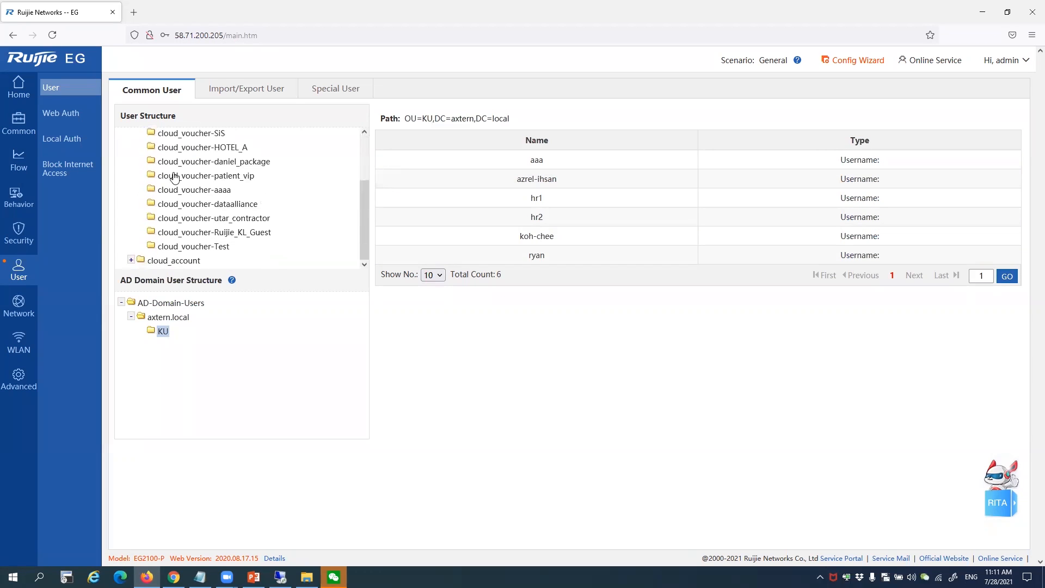
click(190, 134)
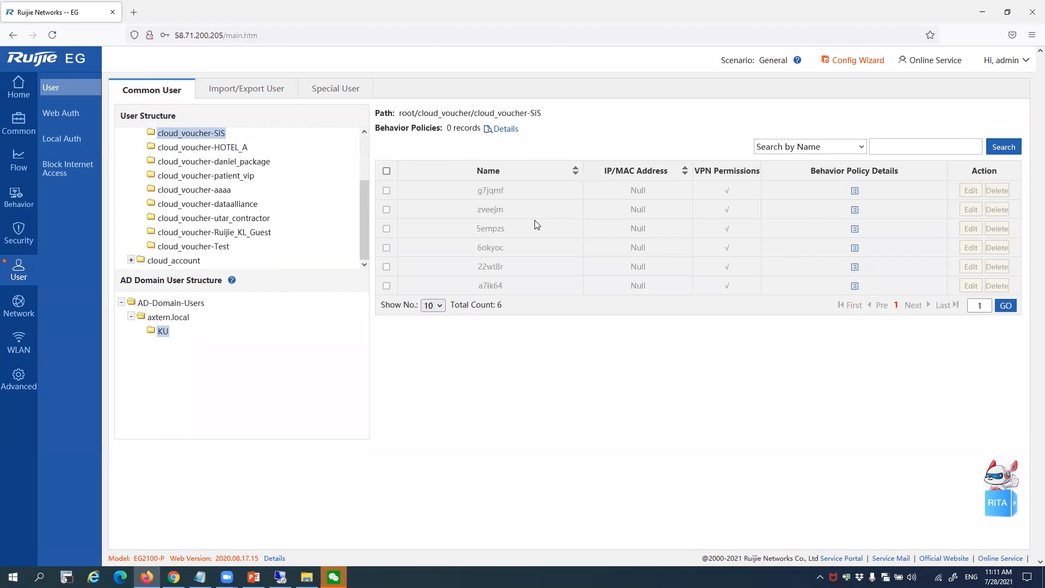
drag(500, 193, 484, 280)
click(433, 234)
drag(365, 213, 364, 170)
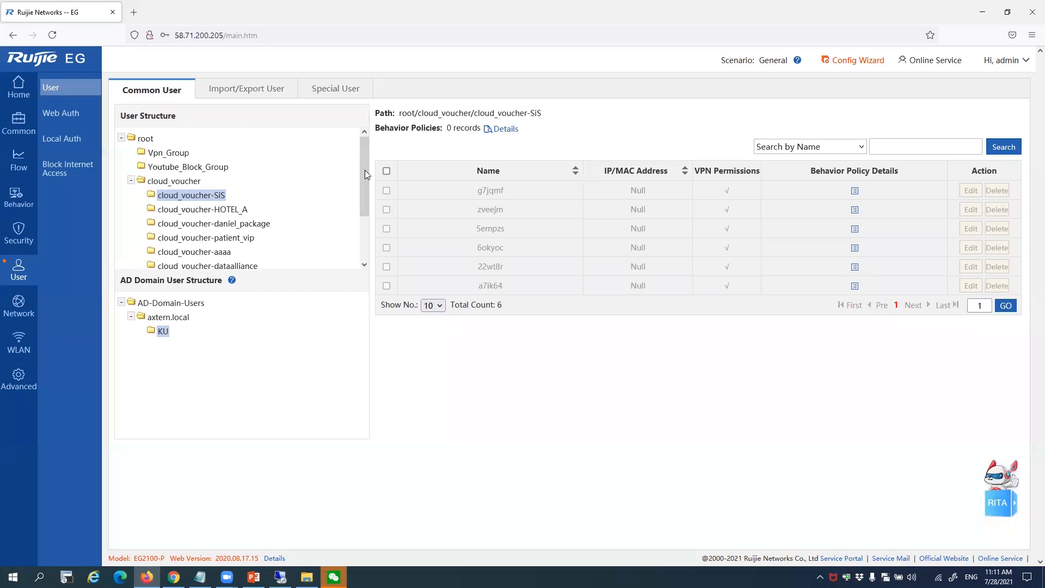
drag(474, 190, 507, 193)
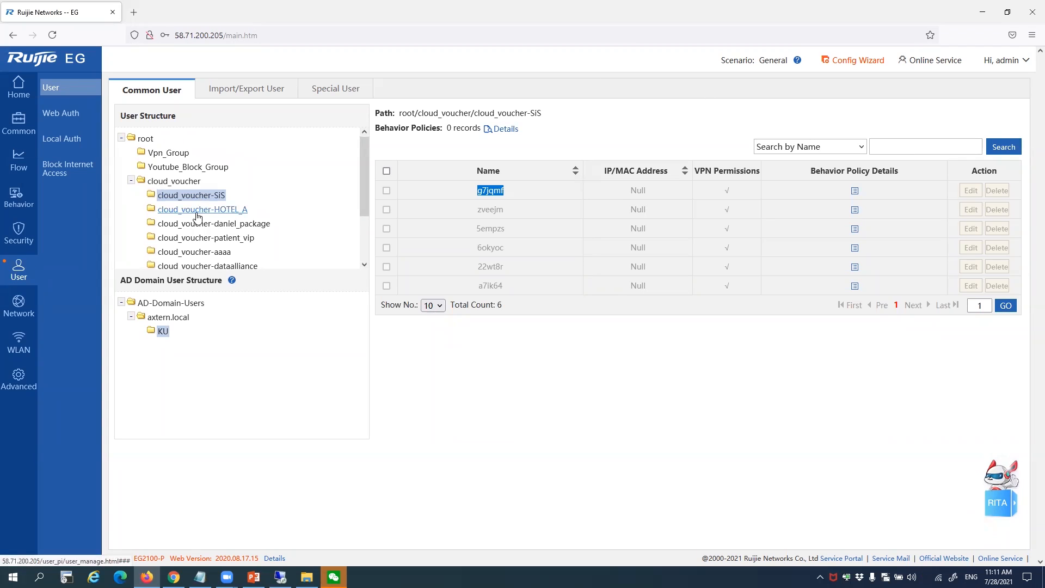
drag(477, 190, 503, 280)
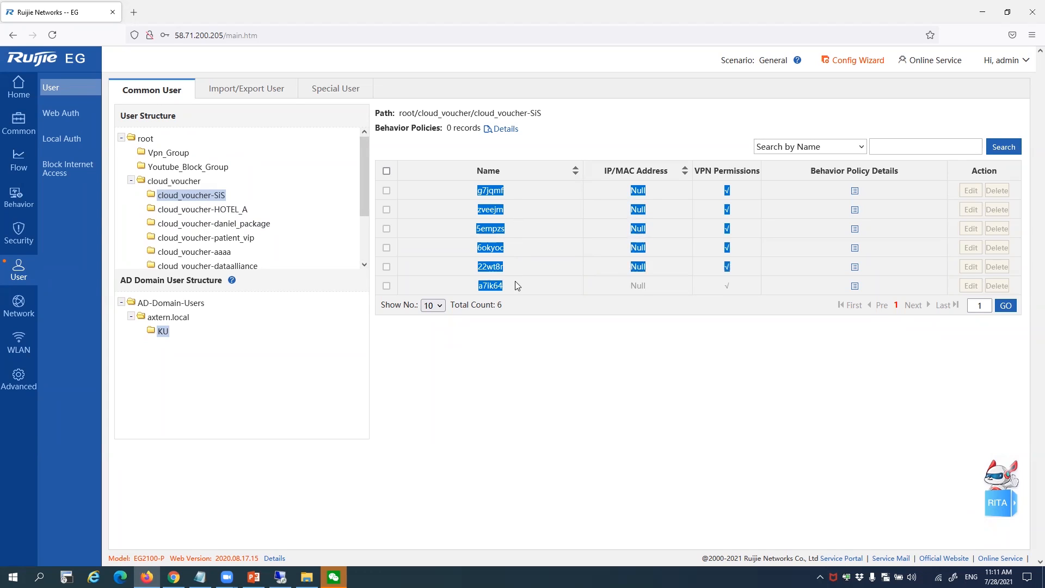
click(516, 285)
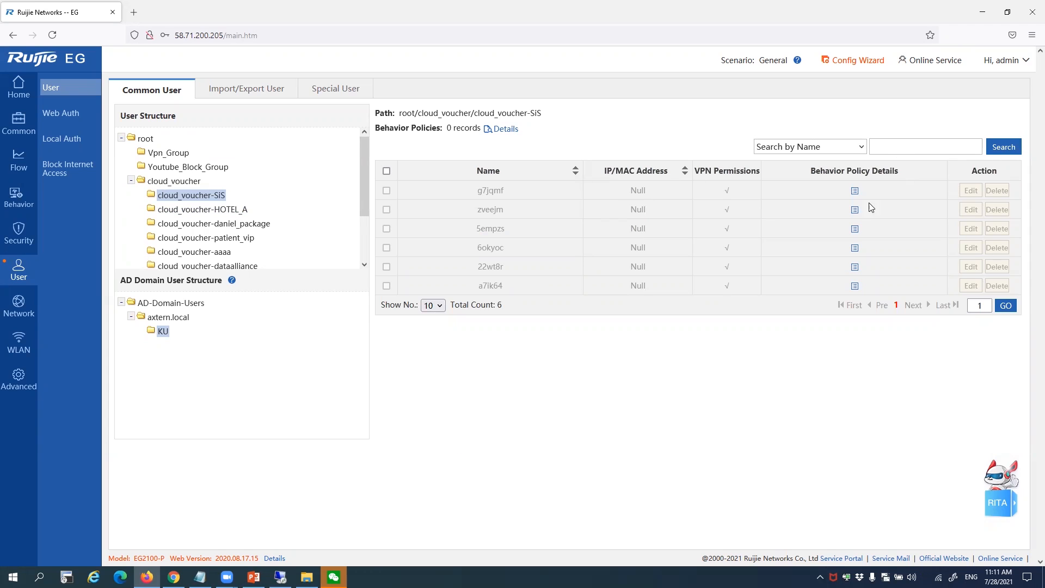
Check the first voucher account's behavior policies and its empty policy group chooser
click(855, 191)
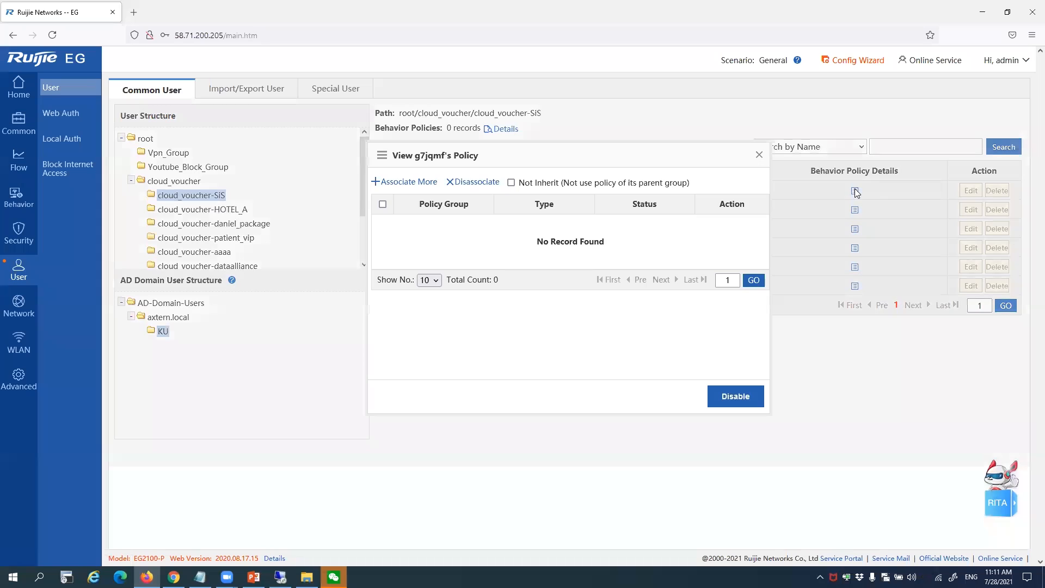
click(759, 155)
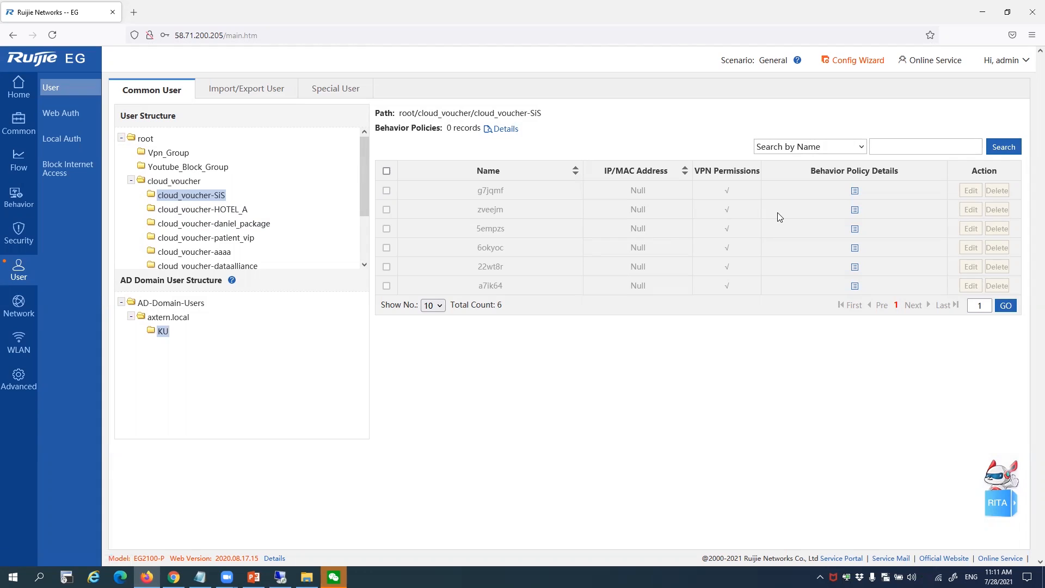
click(854, 191)
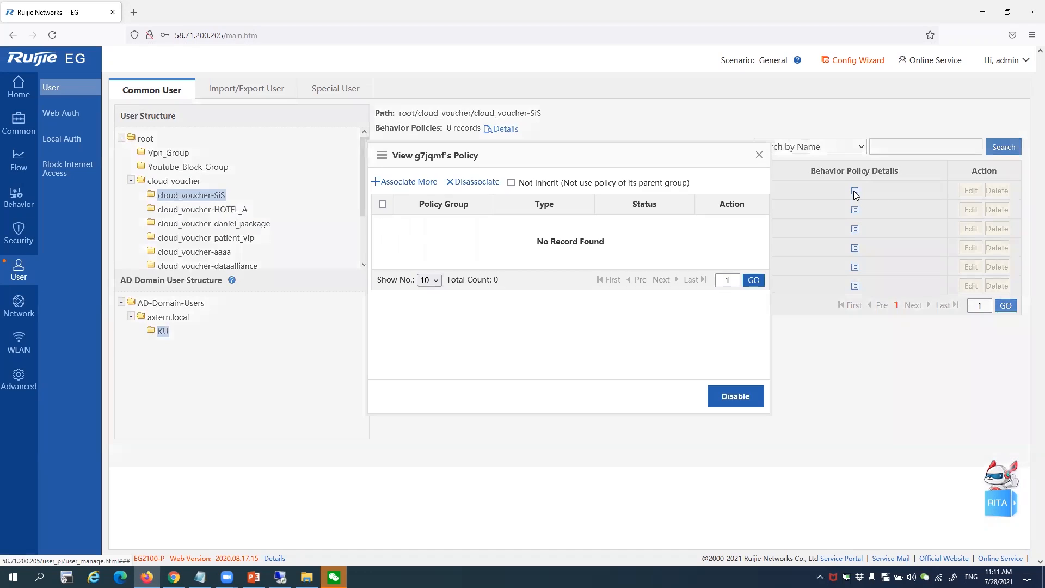
click(409, 182)
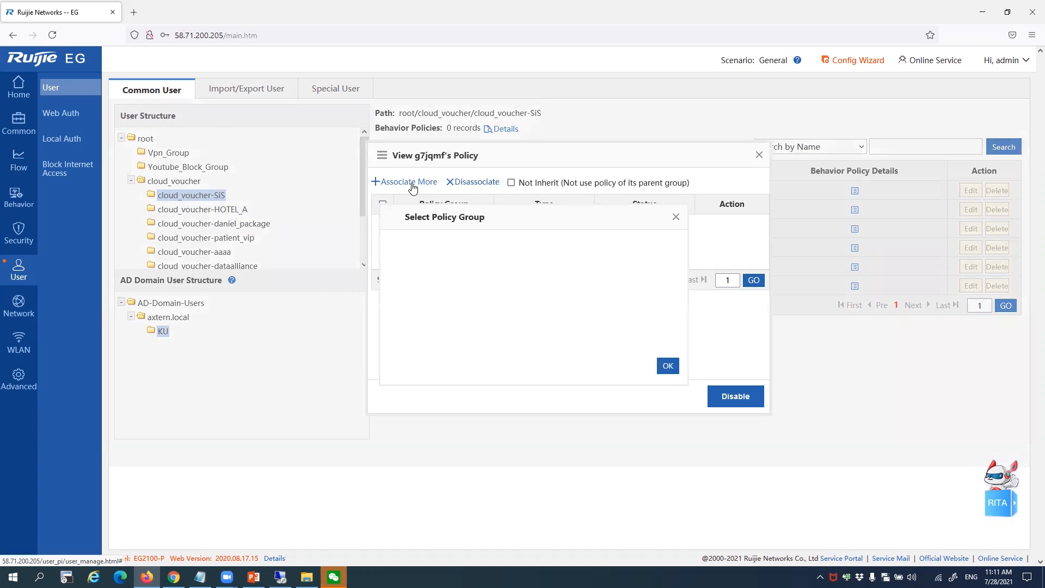
click(676, 217)
click(759, 155)
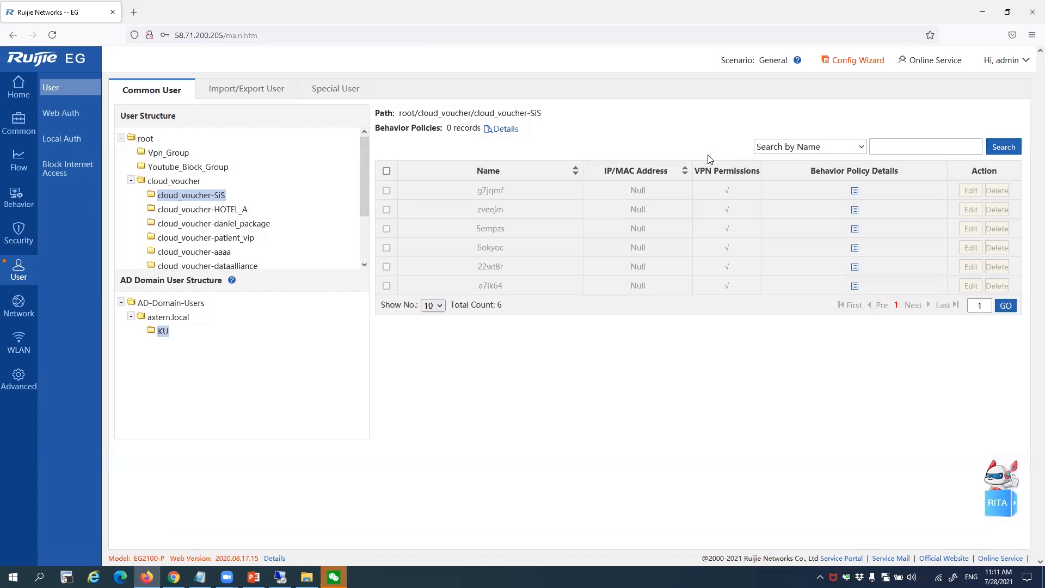
Show the users in the cloud_voucher-HOTEL_A group
scroll(324, 194, down, 2)
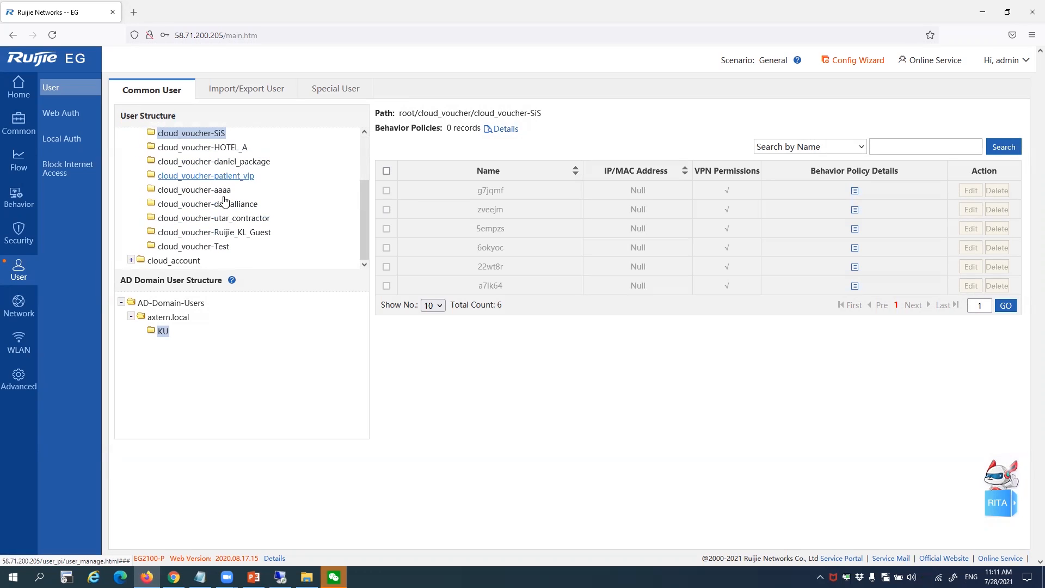
scroll(207, 207, up, 2)
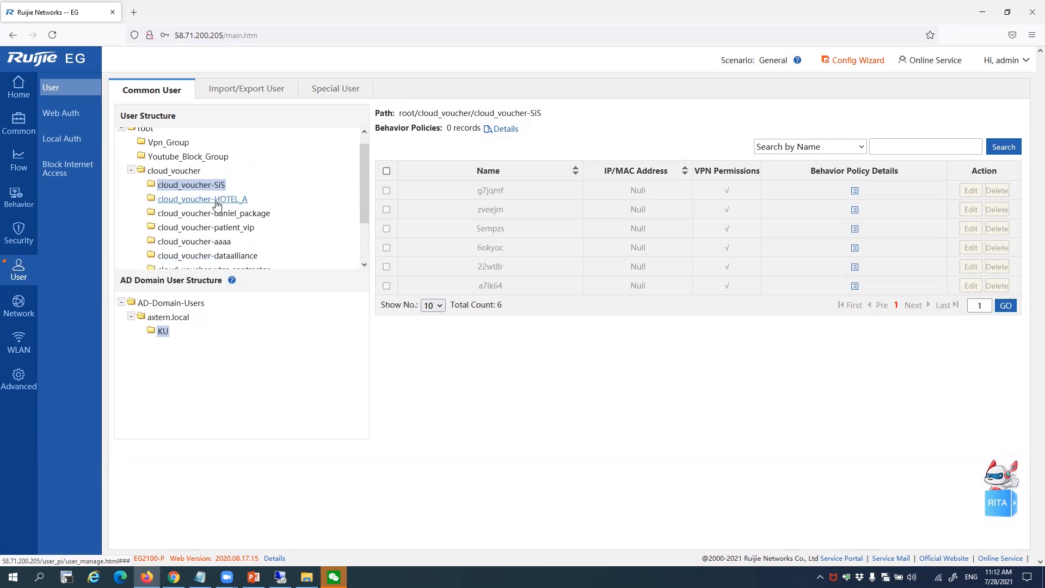
click(215, 200)
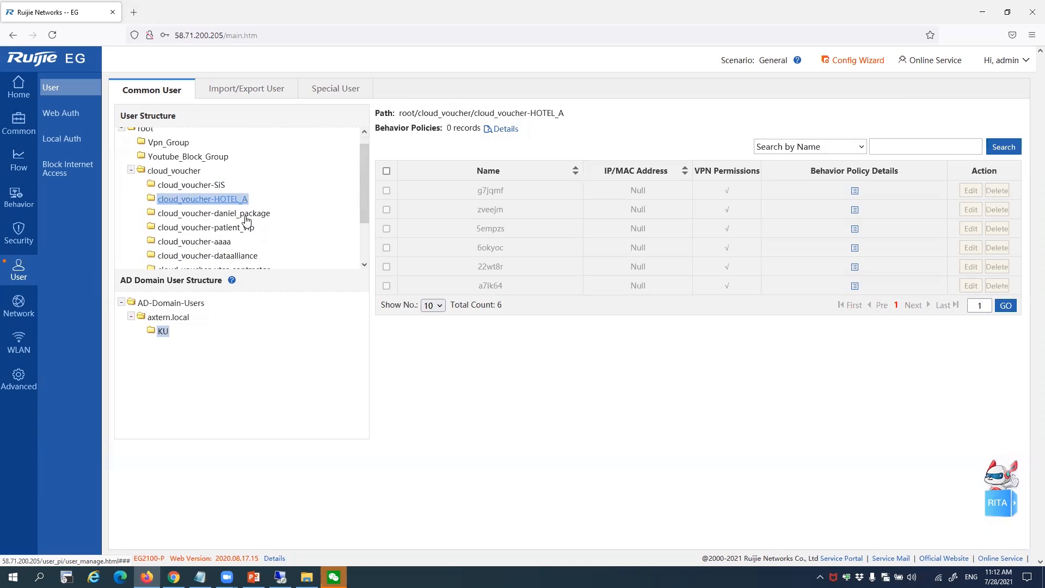
drag(369, 171, 361, 255)
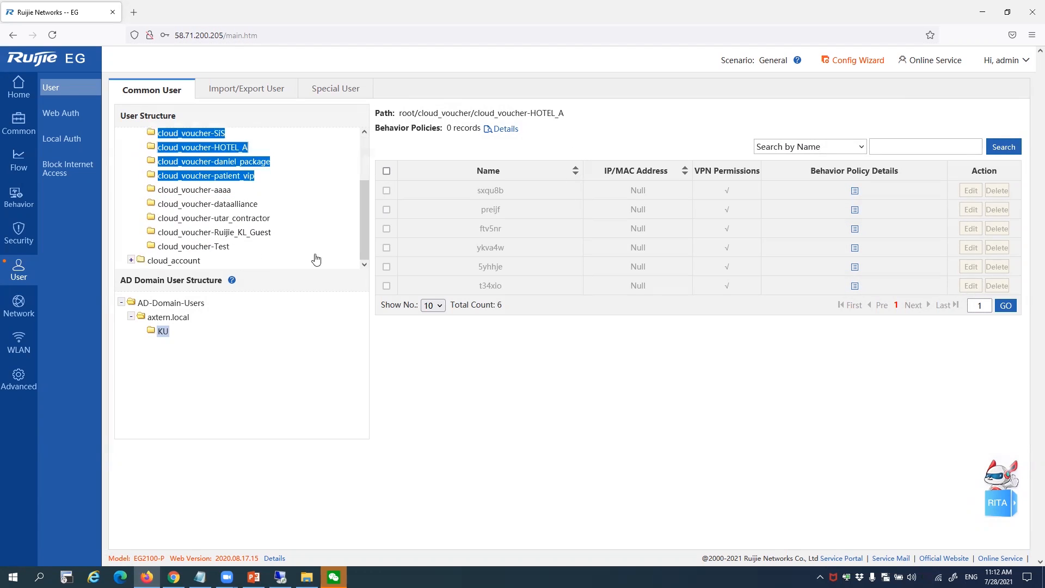
click(178, 213)
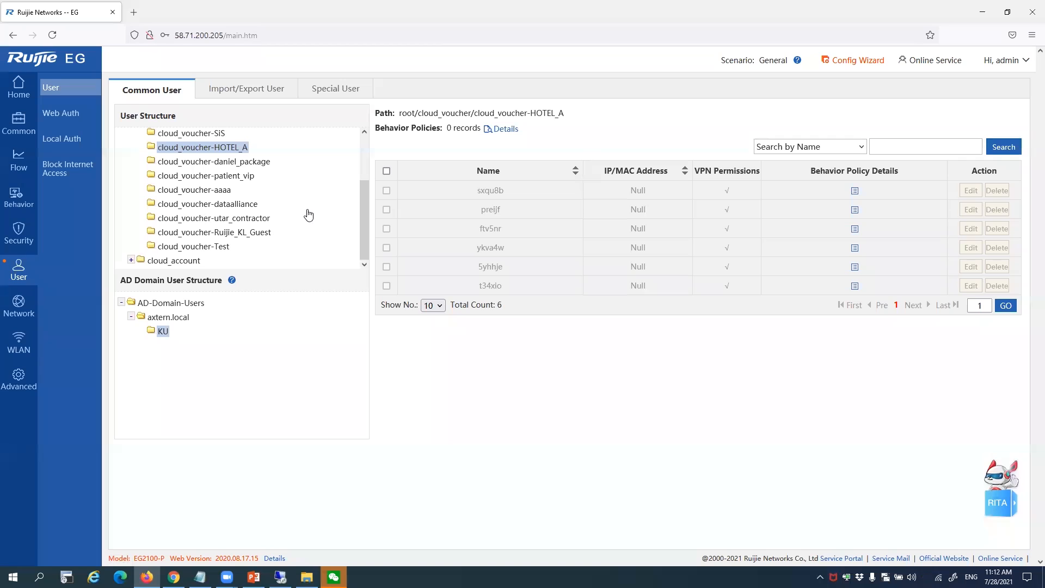
Open cloud_account-abcd and confirm user aaa has no behavior policies
click(131, 260)
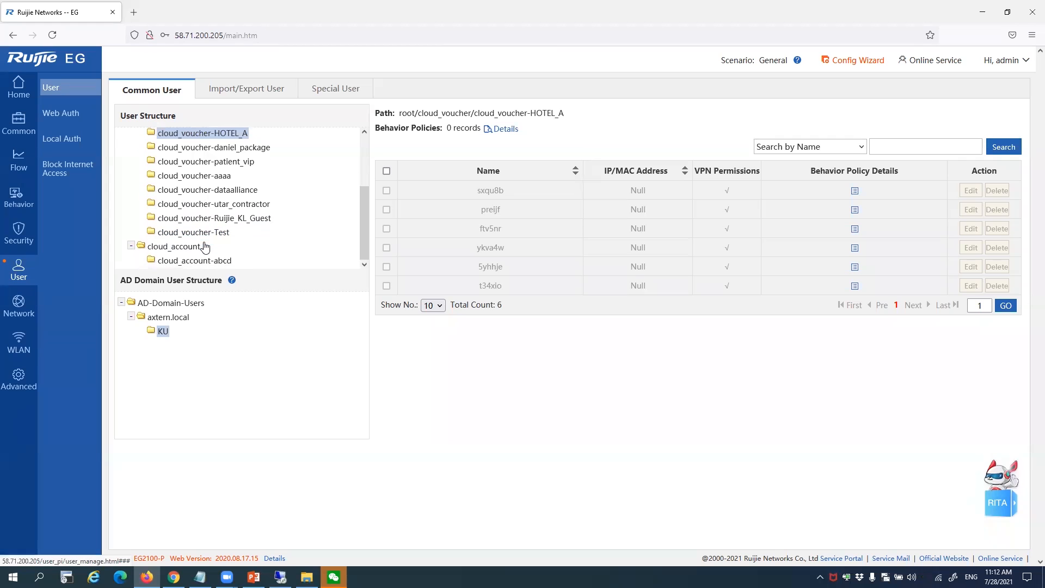
click(198, 262)
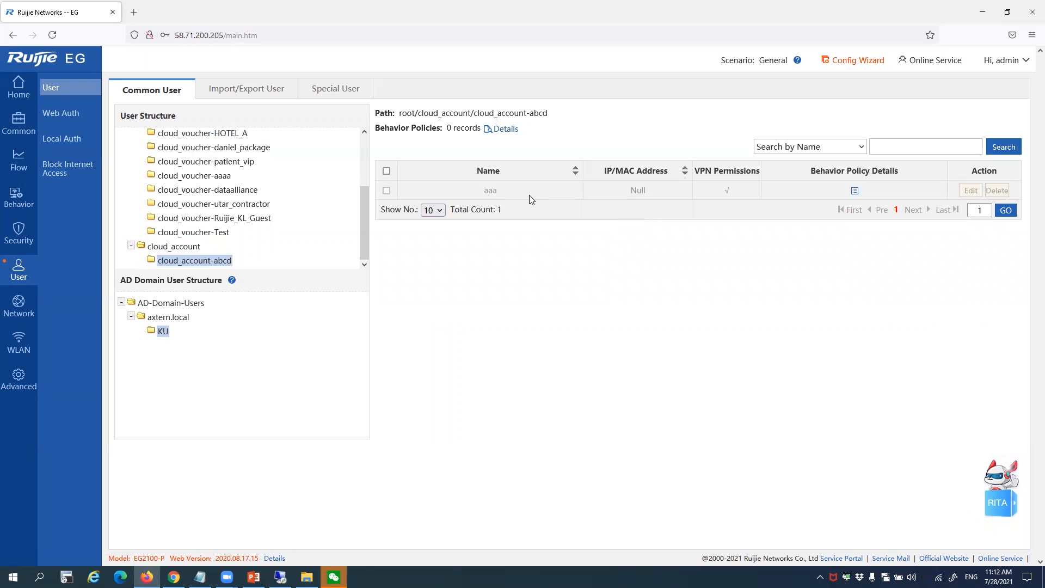
click(855, 192)
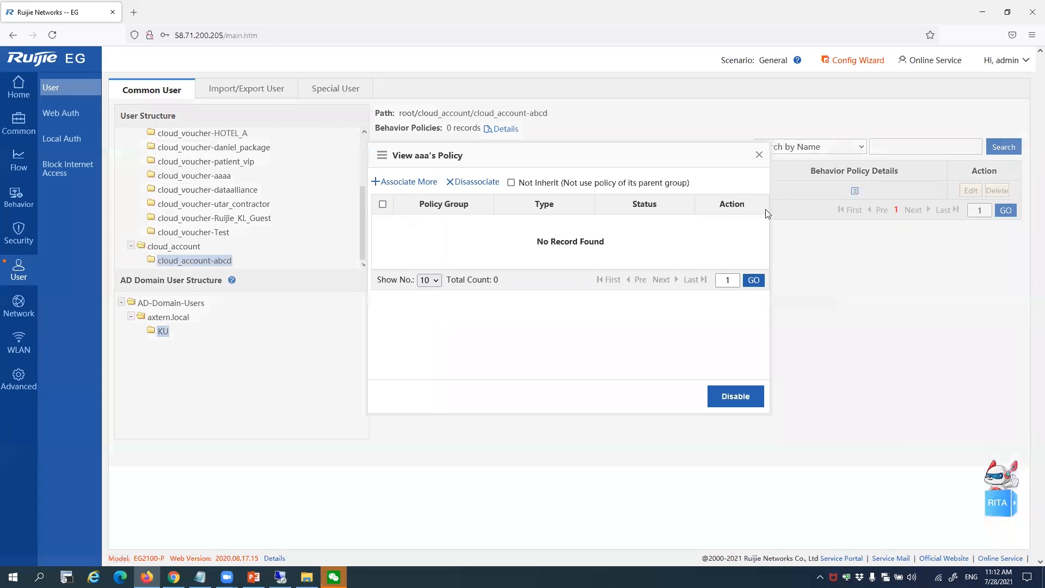
click(762, 158)
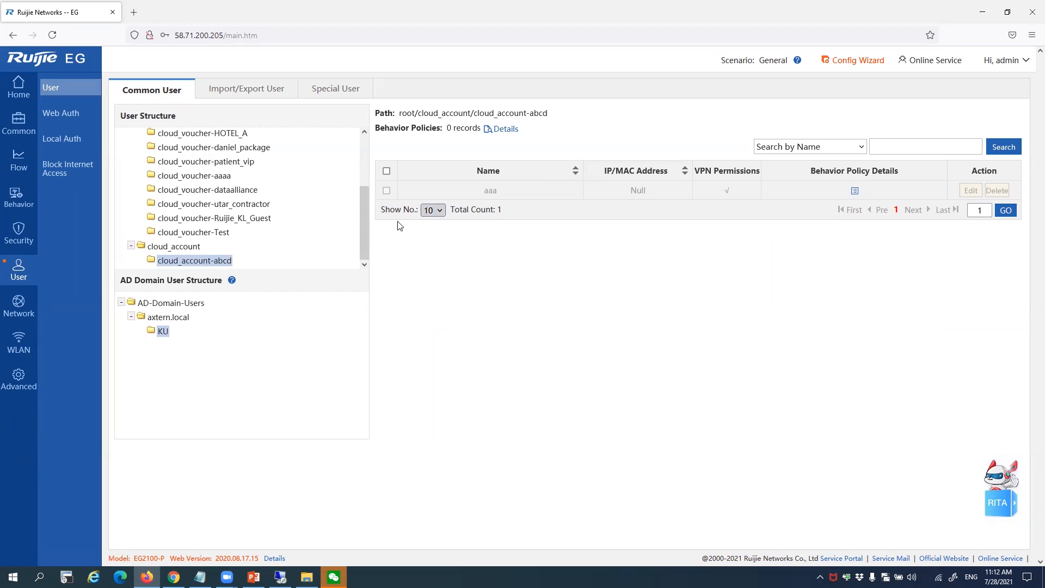
Reselect cloud_voucher-SIS, then go to the Local Auth page's Auth Policy tab
scroll(364, 221, up, 3)
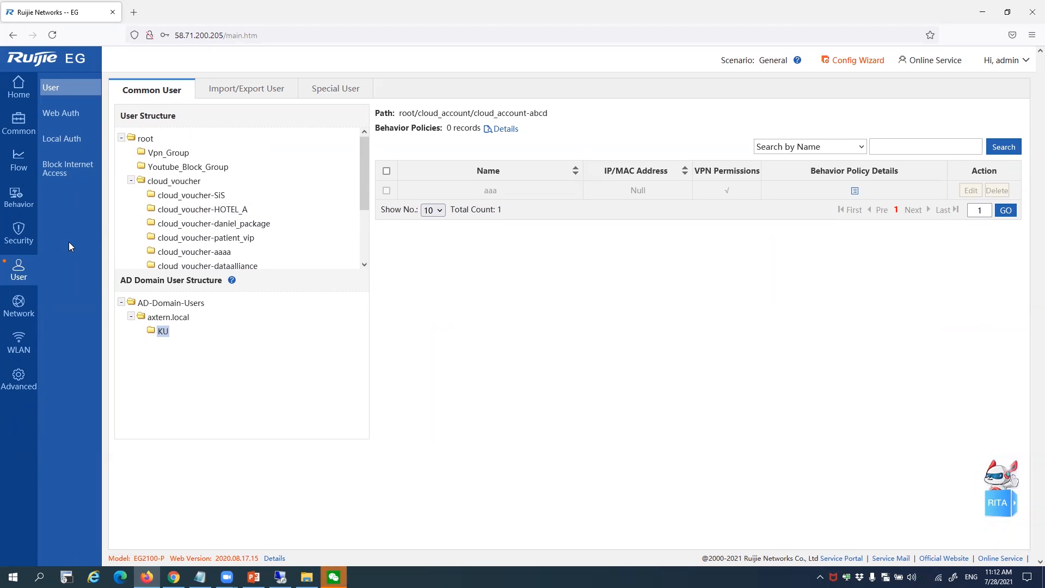
click(223, 197)
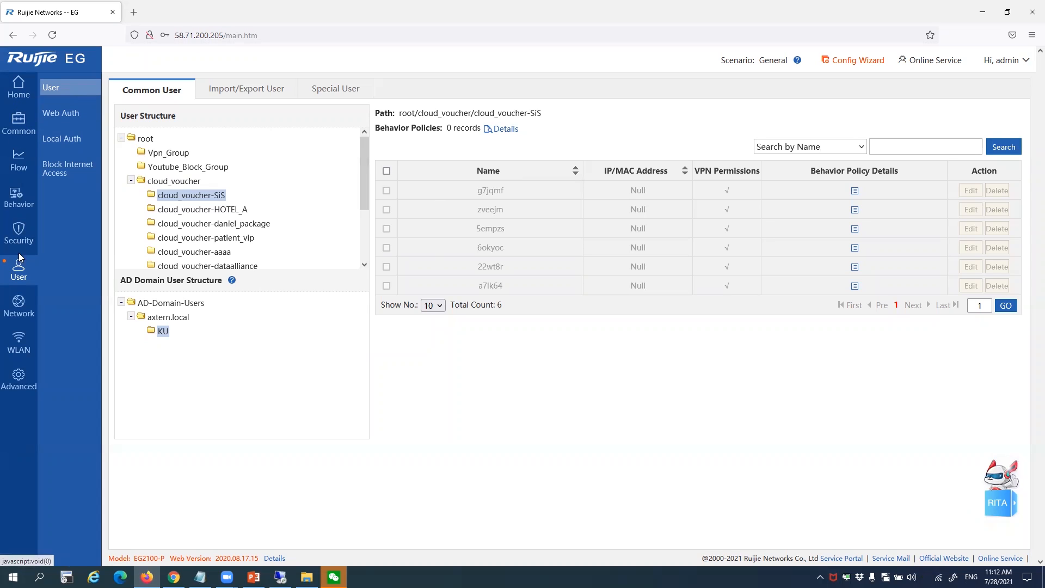
click(60, 114)
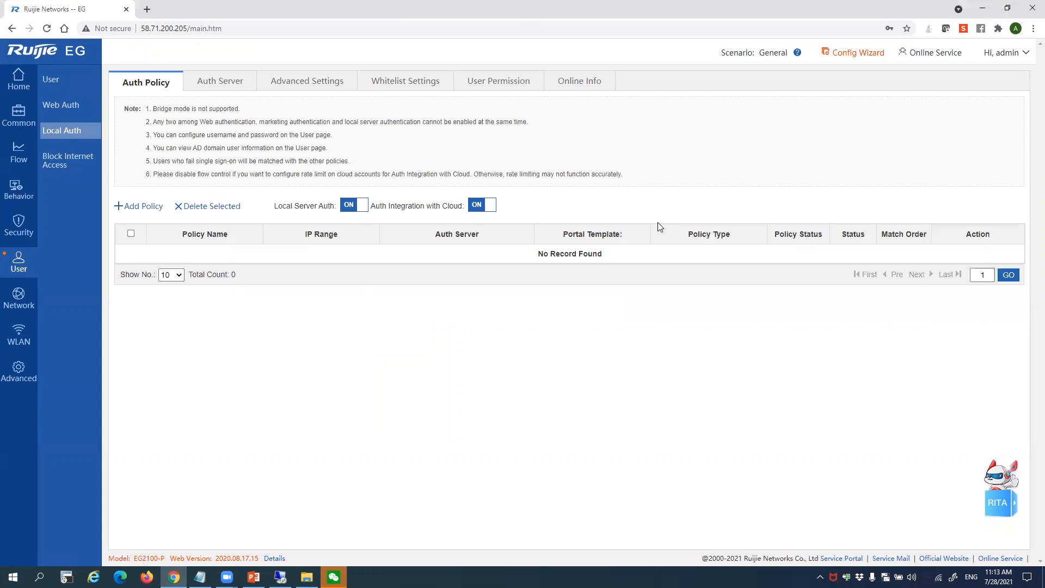
Inspect Server_AD's LDAP settings at 172.17.198.8, including server and source addresses, then close
click(216, 86)
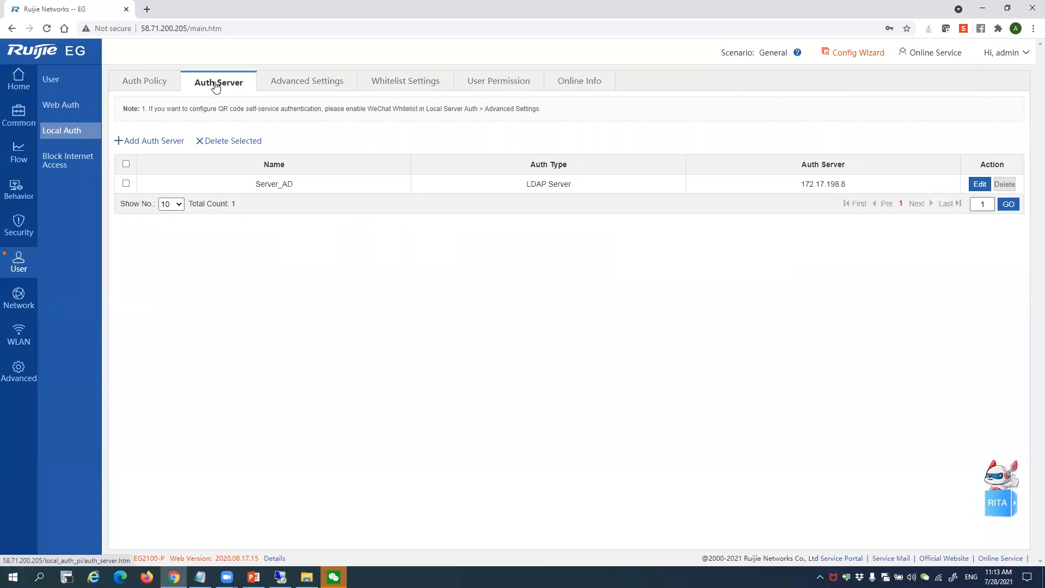
drag(255, 184, 345, 191)
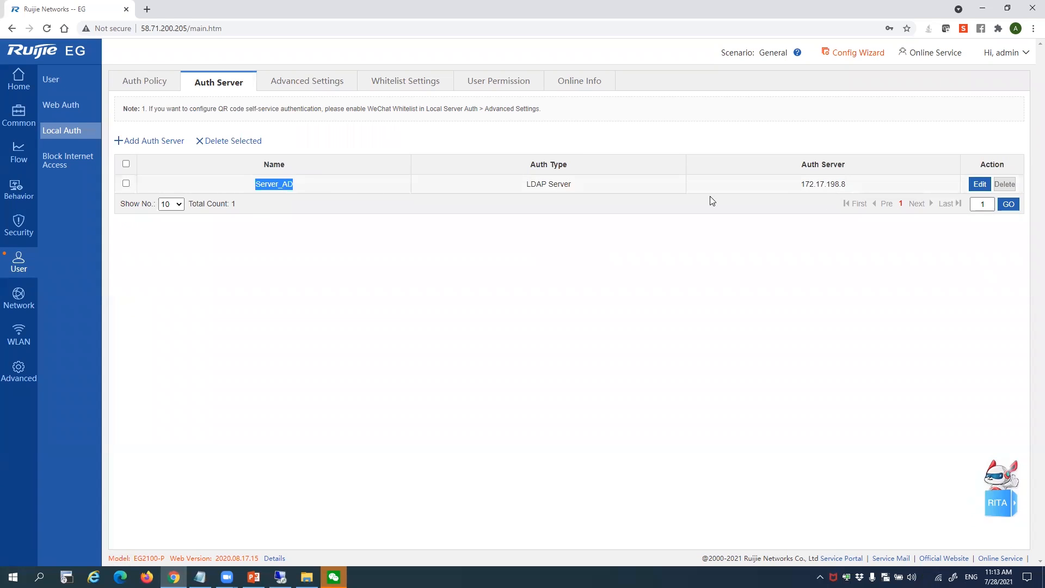
drag(836, 184, 776, 185)
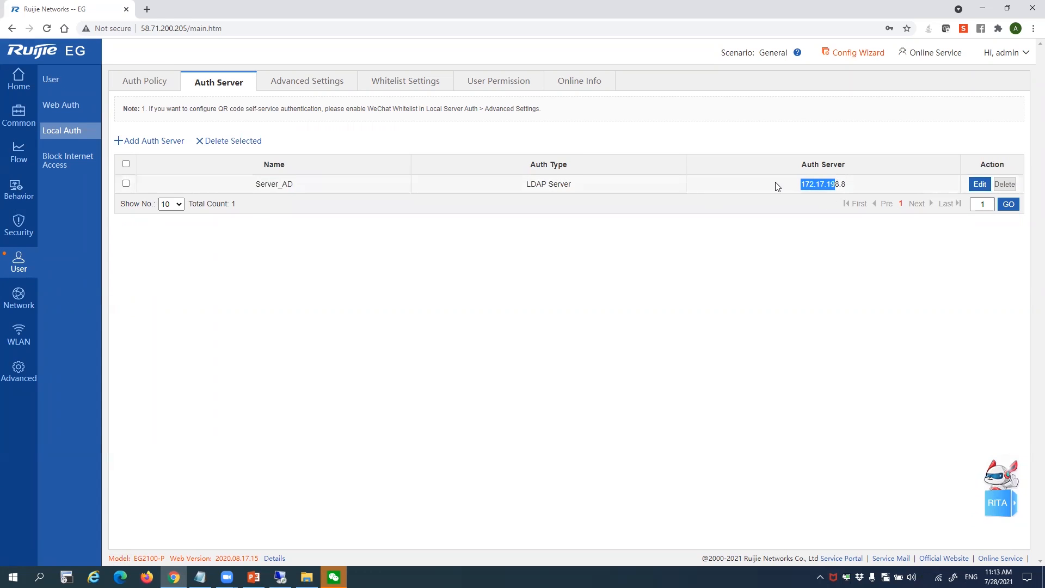
click(978, 184)
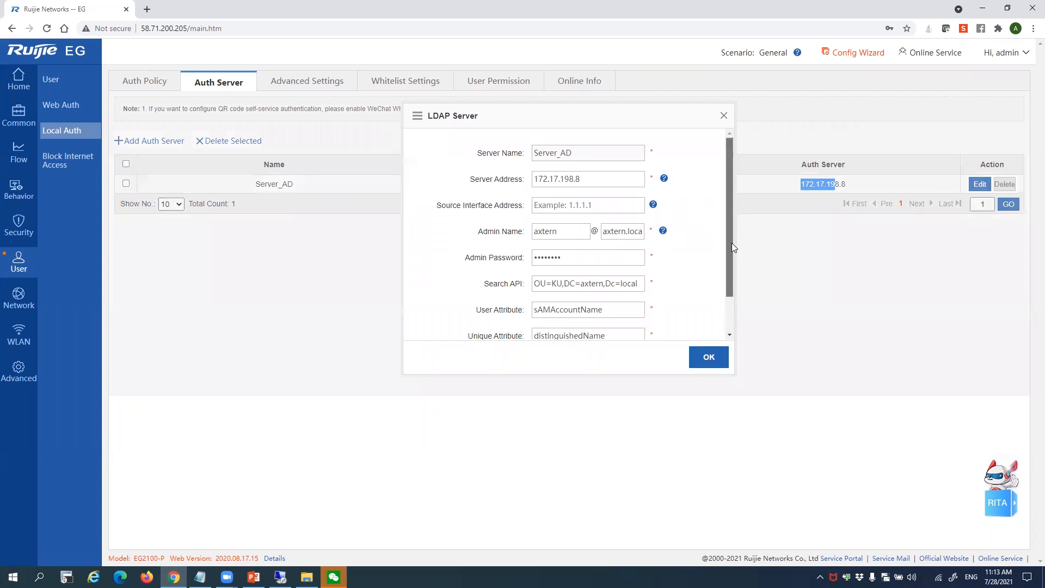
mouse_move(732, 247)
mouse_down()
mouse_move(732, 278)
mouse_move(732, 266)
mouse_up()
click(553, 154)
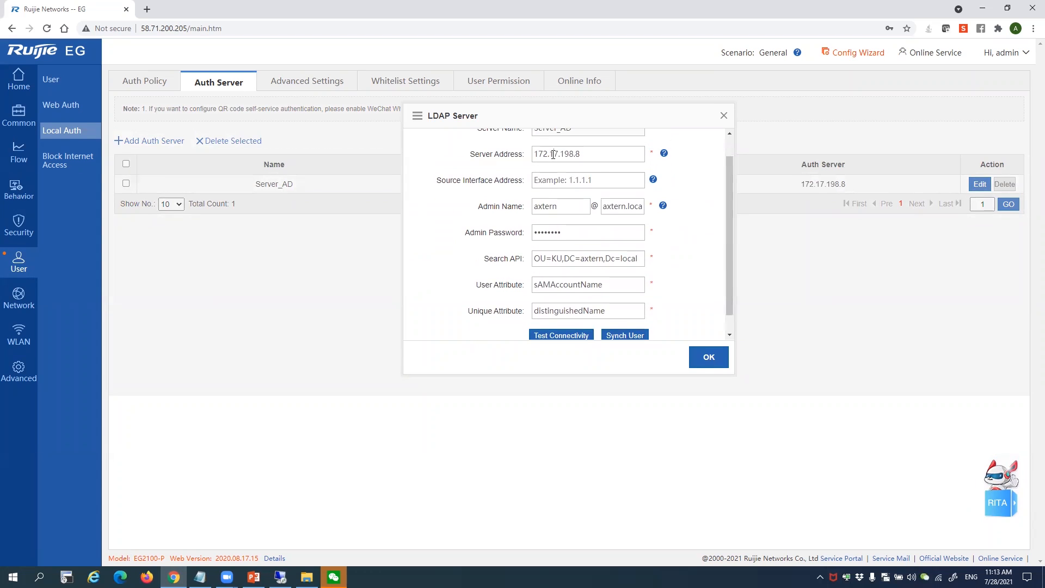
click(562, 179)
click(720, 153)
scroll(598, 322, down, 1)
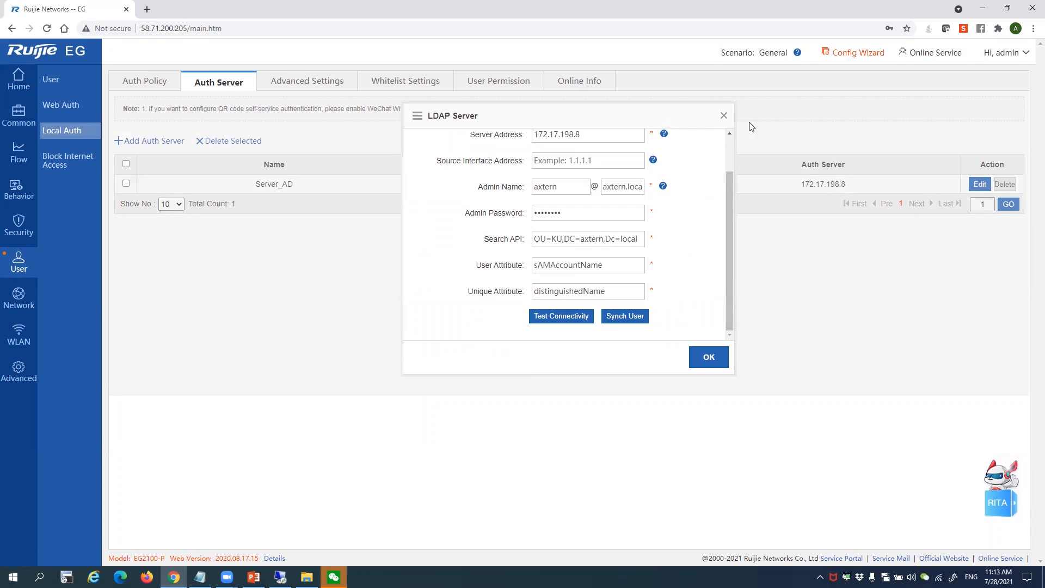
click(723, 115)
List the six KU users under AD-Domain-Users > axtern.local, then go to Local Auth
click(50, 79)
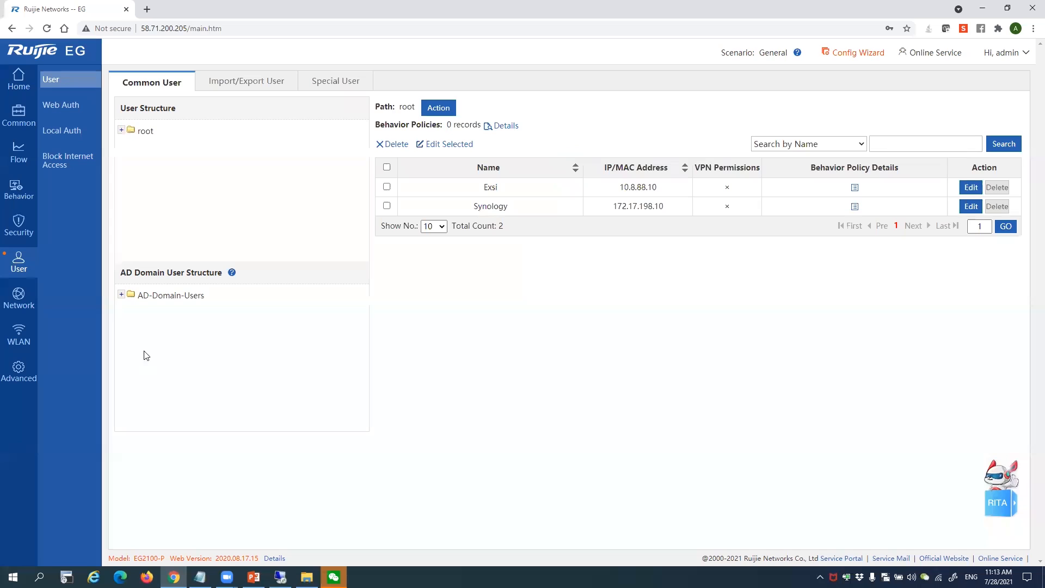
click(121, 294)
click(131, 309)
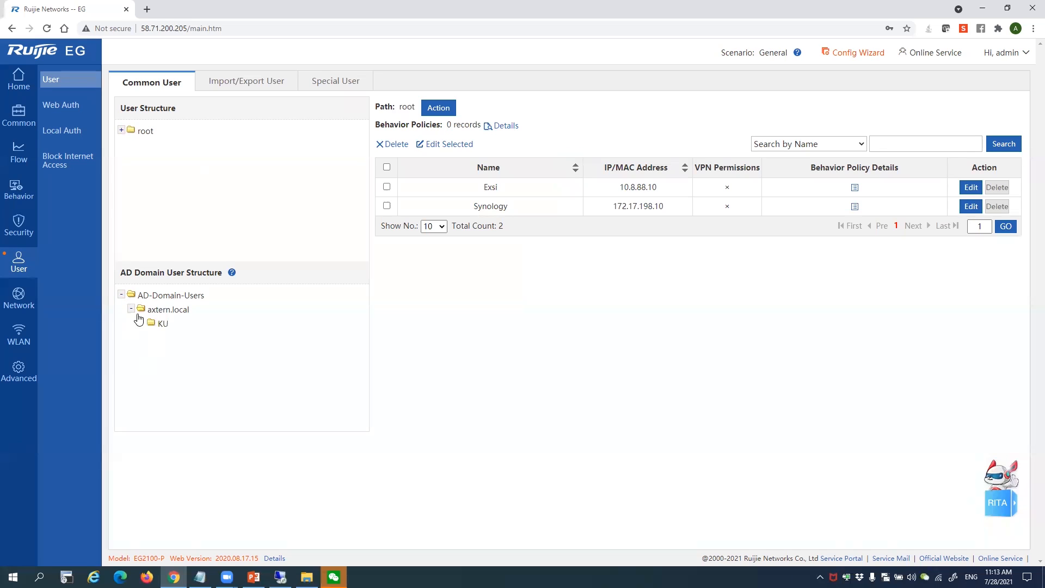
click(163, 325)
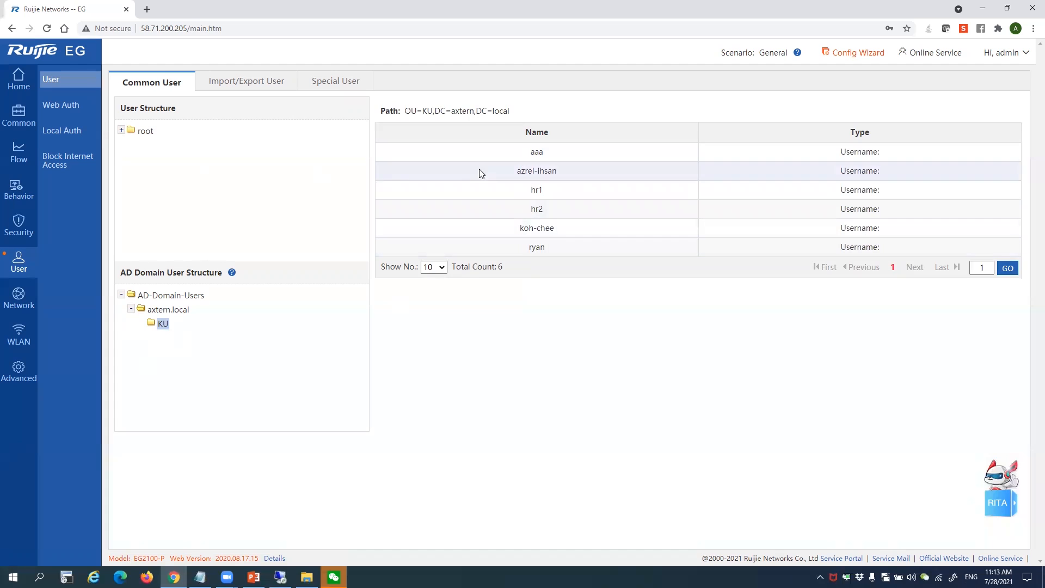
click(76, 141)
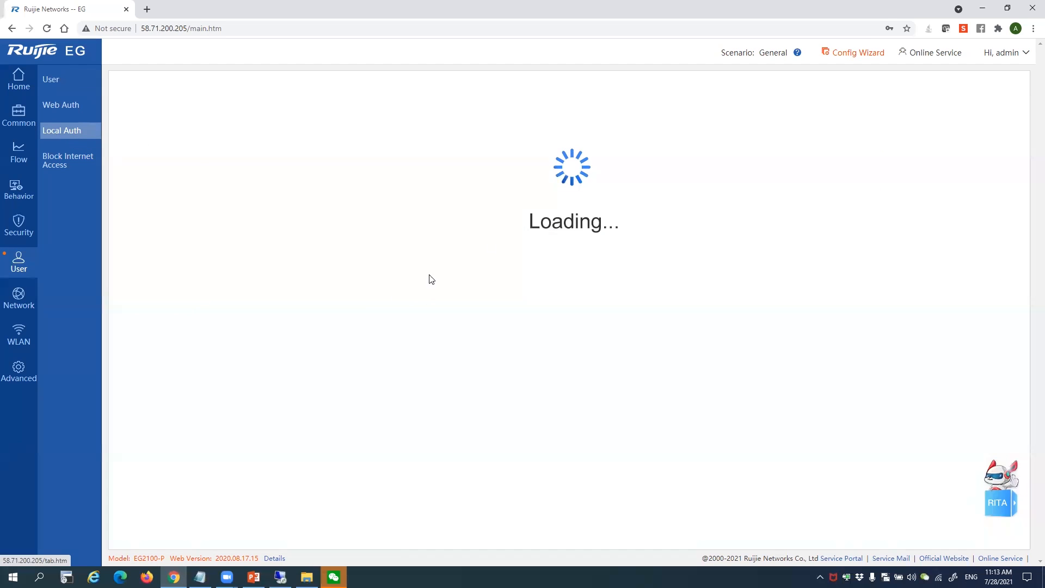
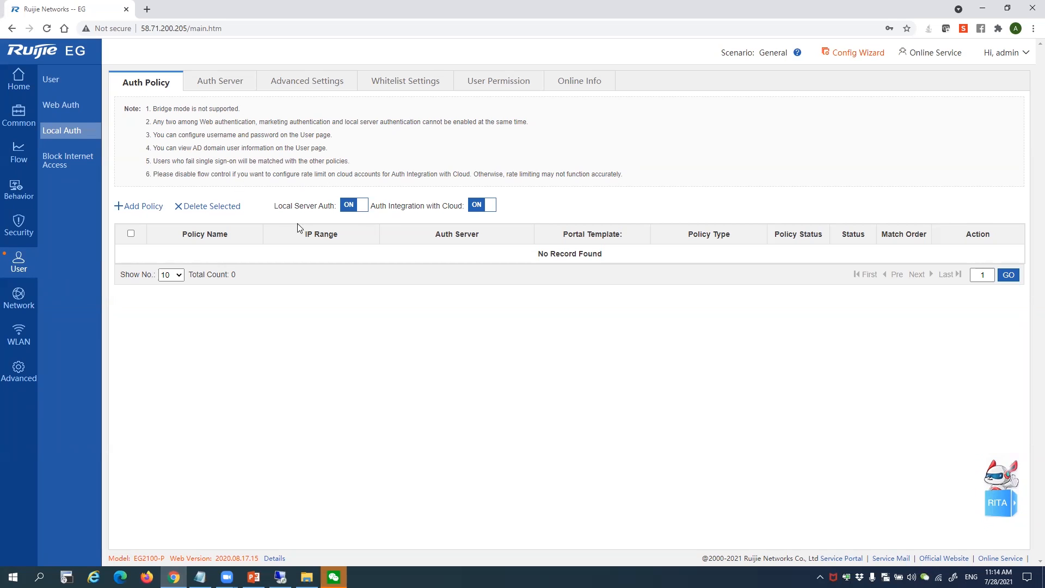
Turn cloud auth integration off and back on, leaving local server authentication enabled
click(357, 211)
click(624, 88)
click(471, 209)
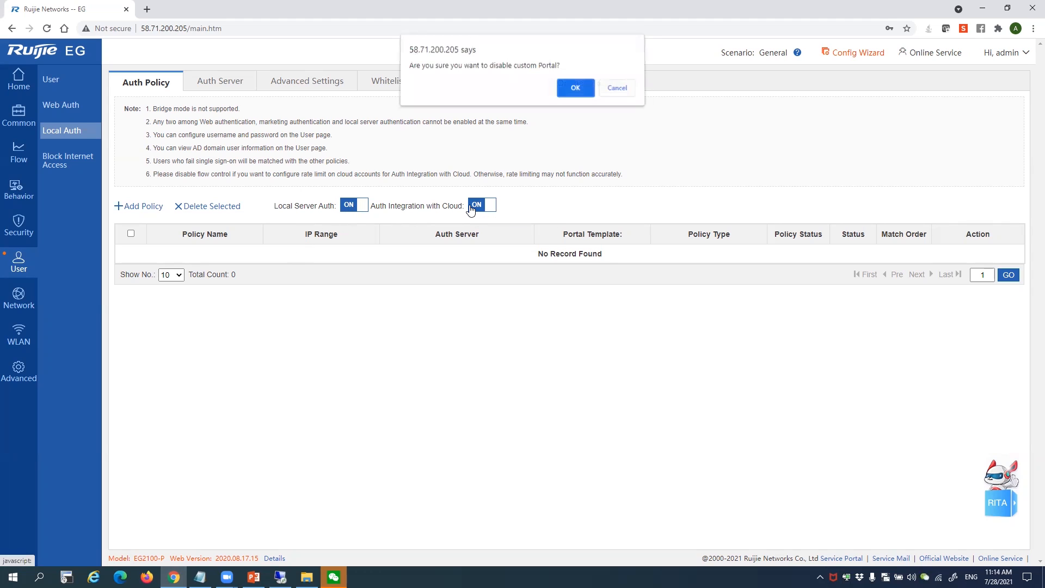
click(570, 88)
click(627, 95)
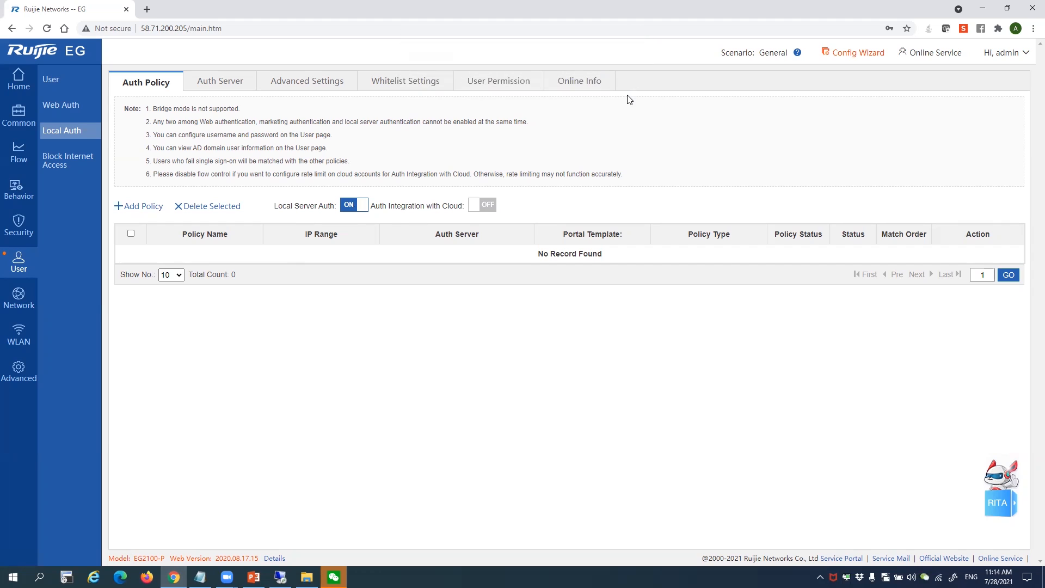
click(483, 208)
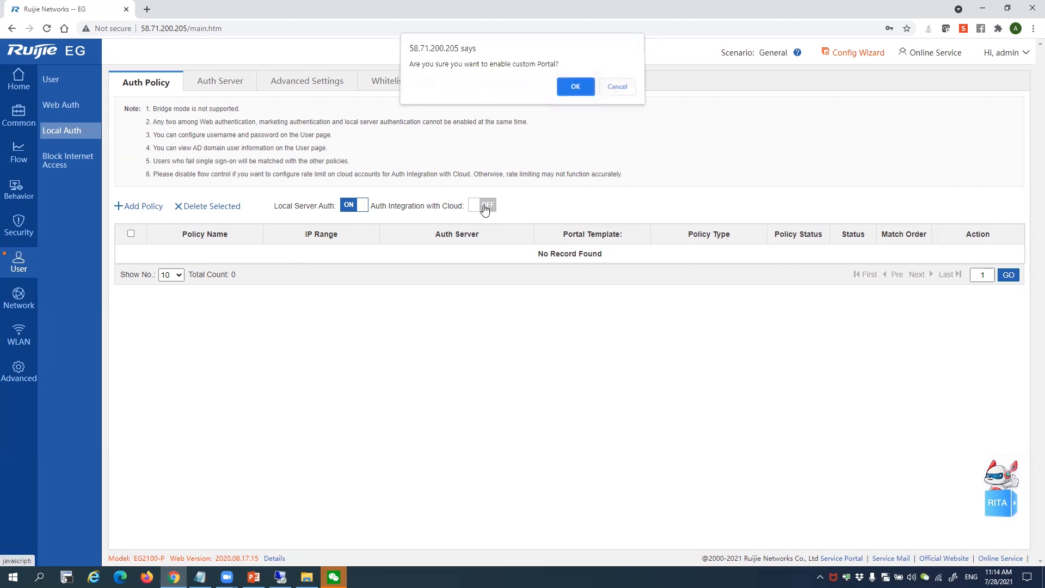
click(580, 87)
click(616, 89)
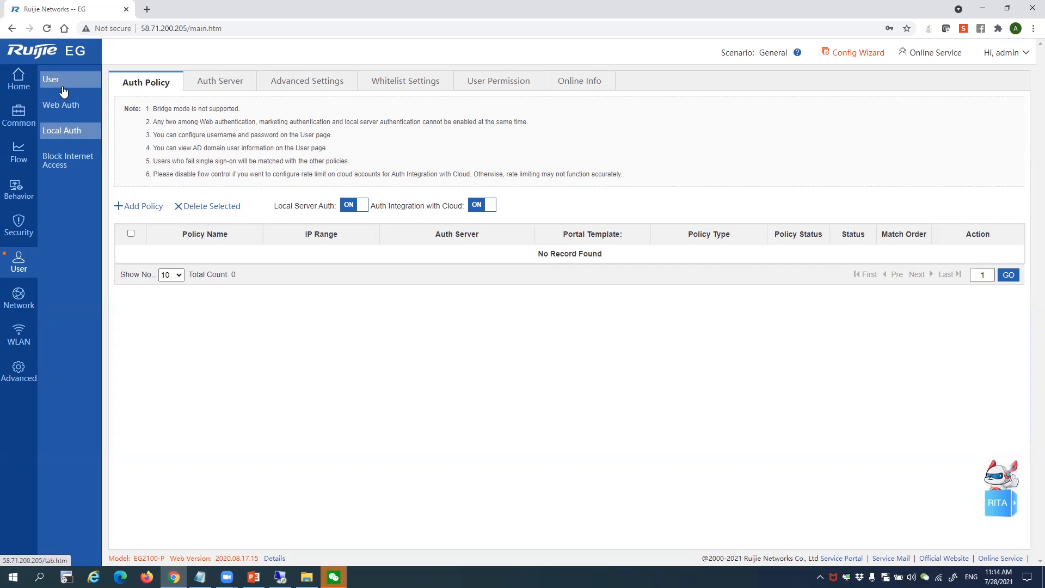
Open the flow control policy list and start a new policy for cloud_voucher-HOTEL_A users
click(31, 166)
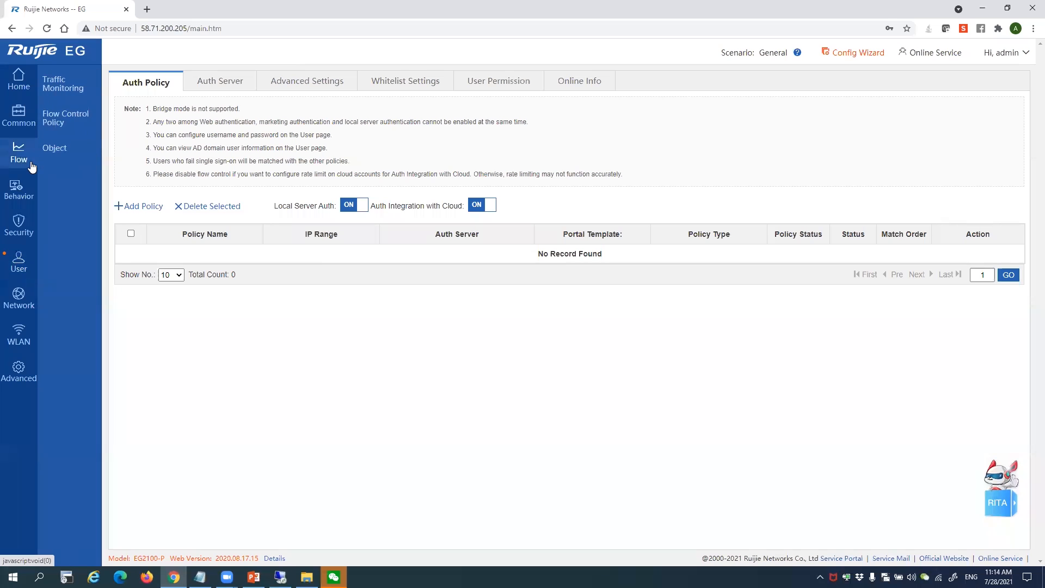
click(60, 122)
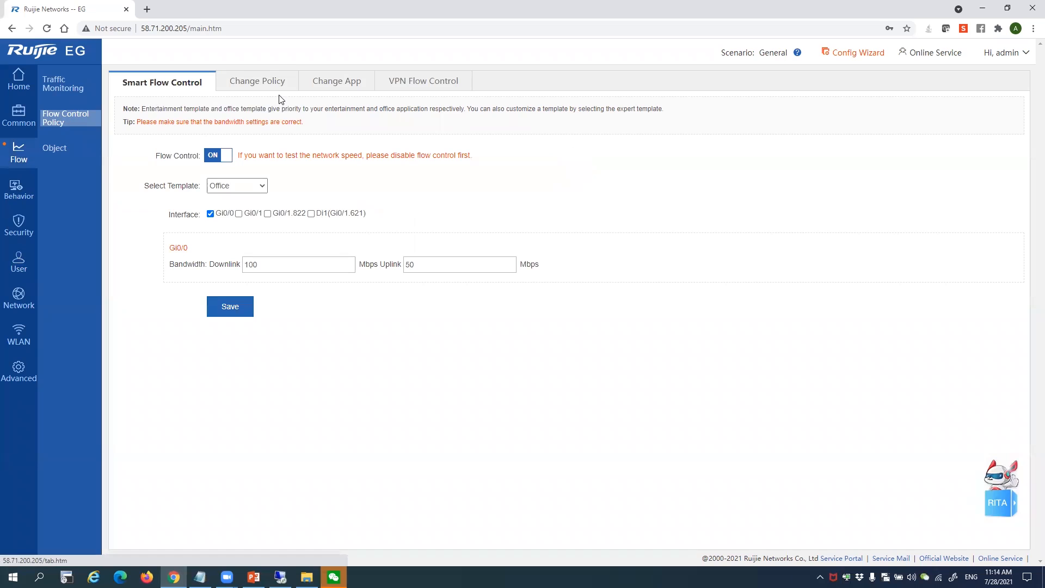
click(274, 89)
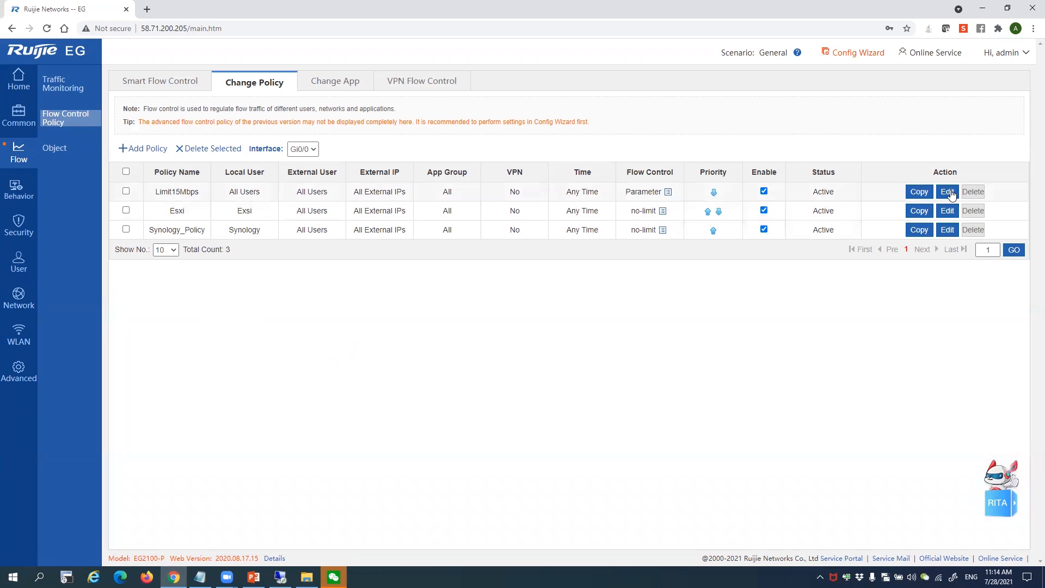
click(161, 150)
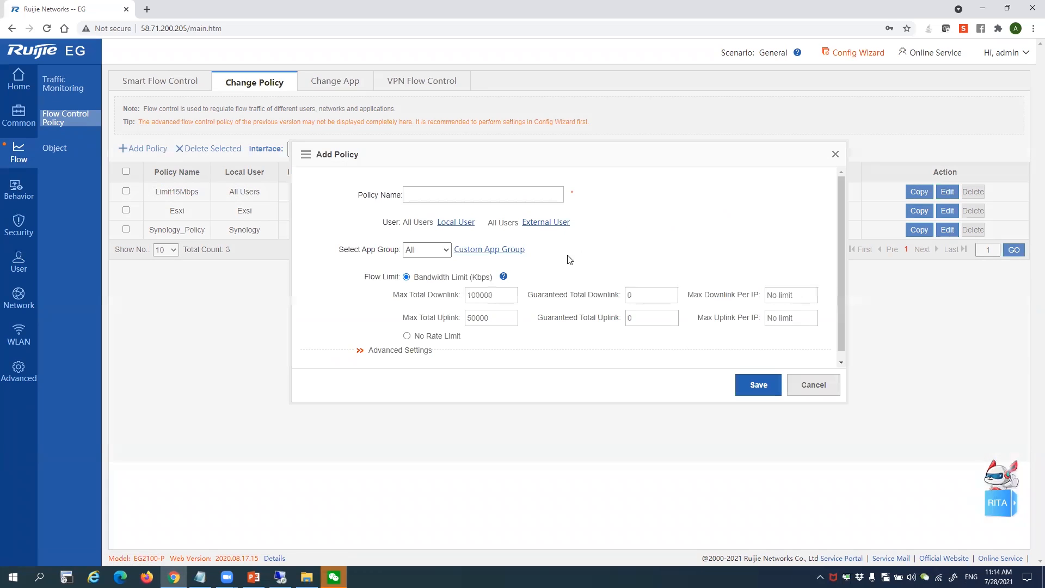
click(466, 229)
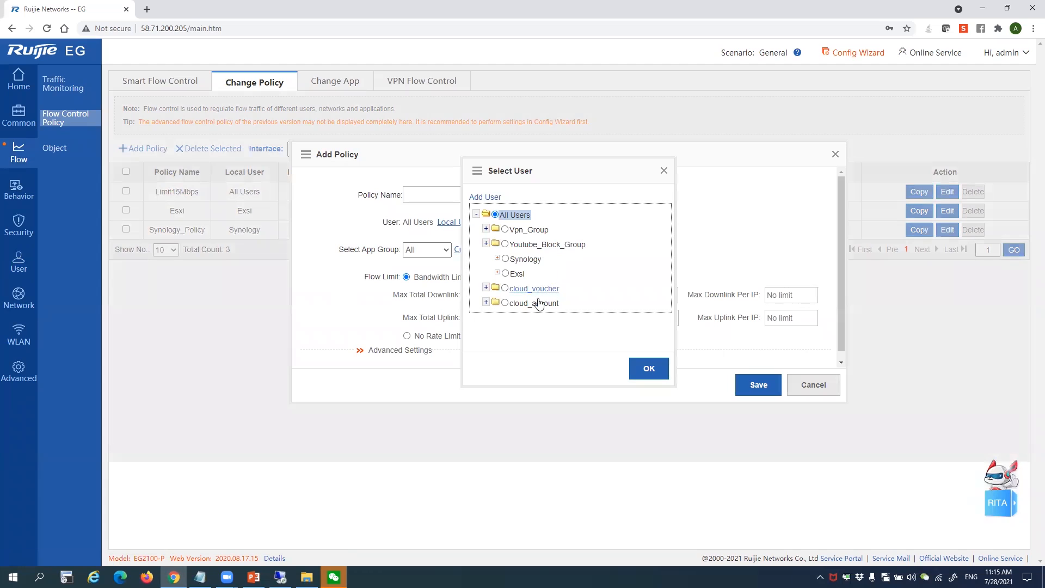
click(486, 288)
scroll(514, 286, down, 2)
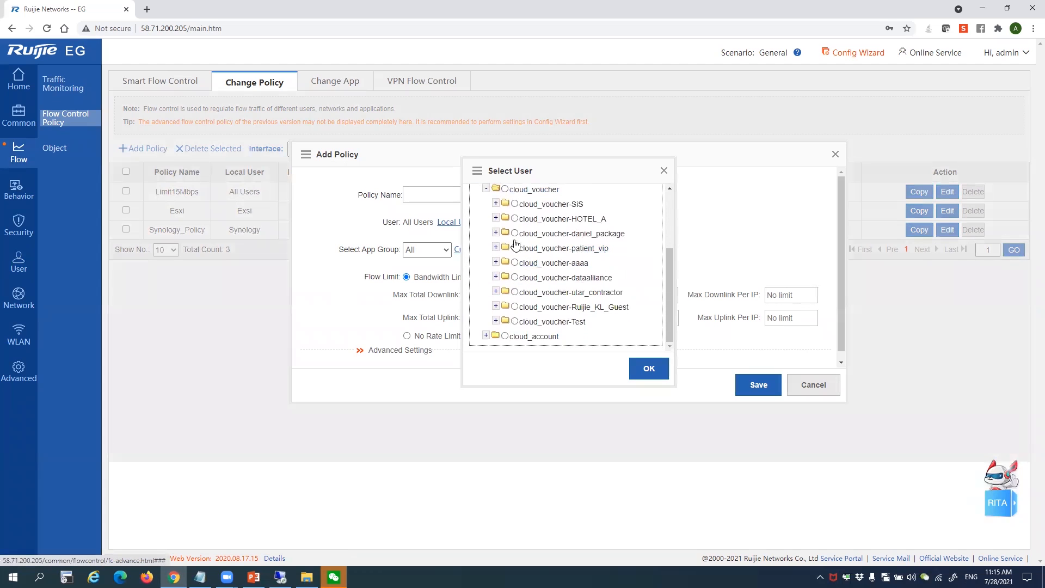
click(515, 218)
click(648, 369)
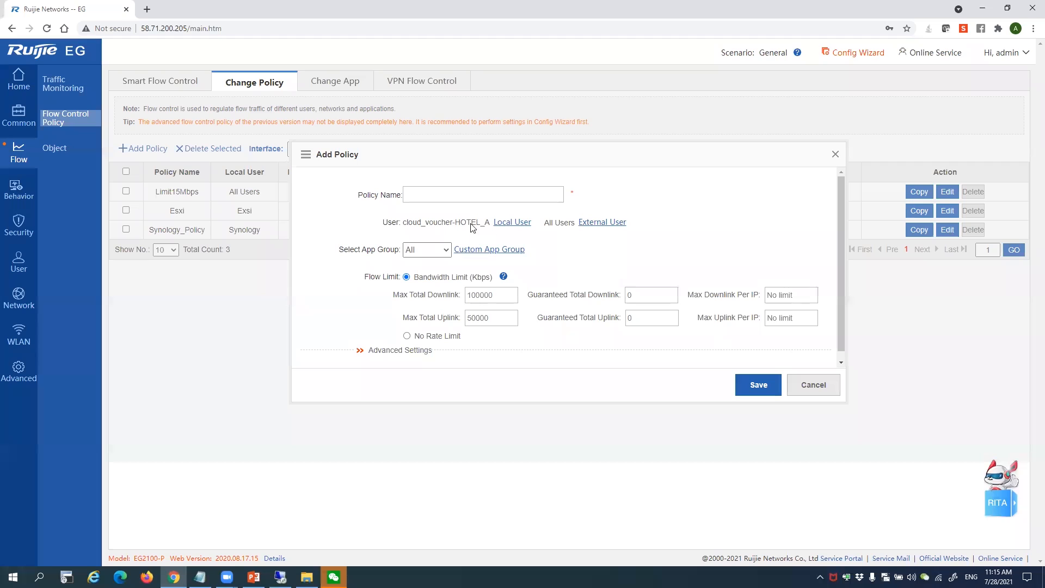
Review the app groups, custom app group definitions and advanced settings, then discard the draft
click(444, 251)
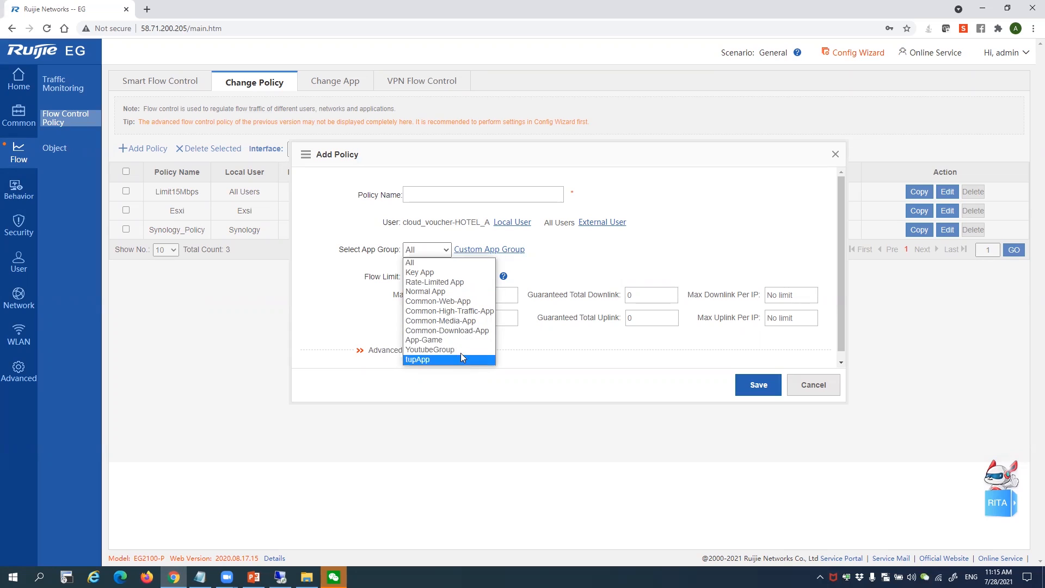
click(580, 252)
click(508, 255)
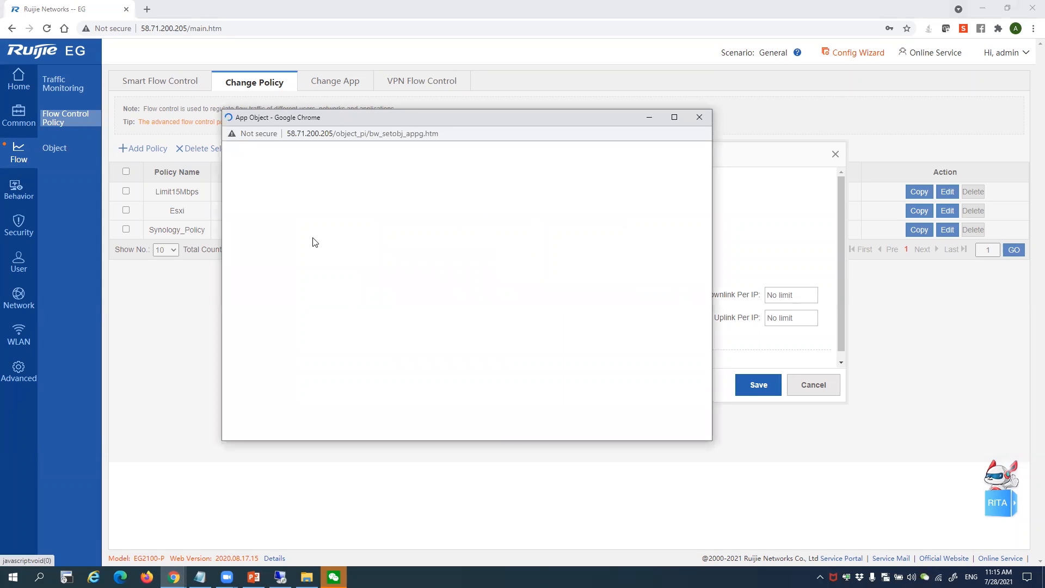
scroll(431, 227, down, 3)
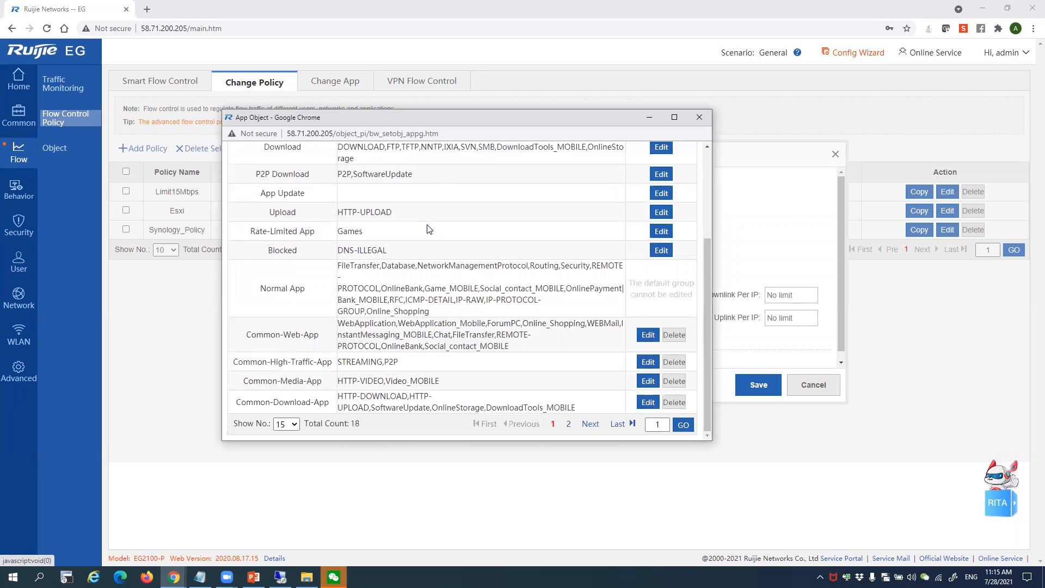
click(699, 119)
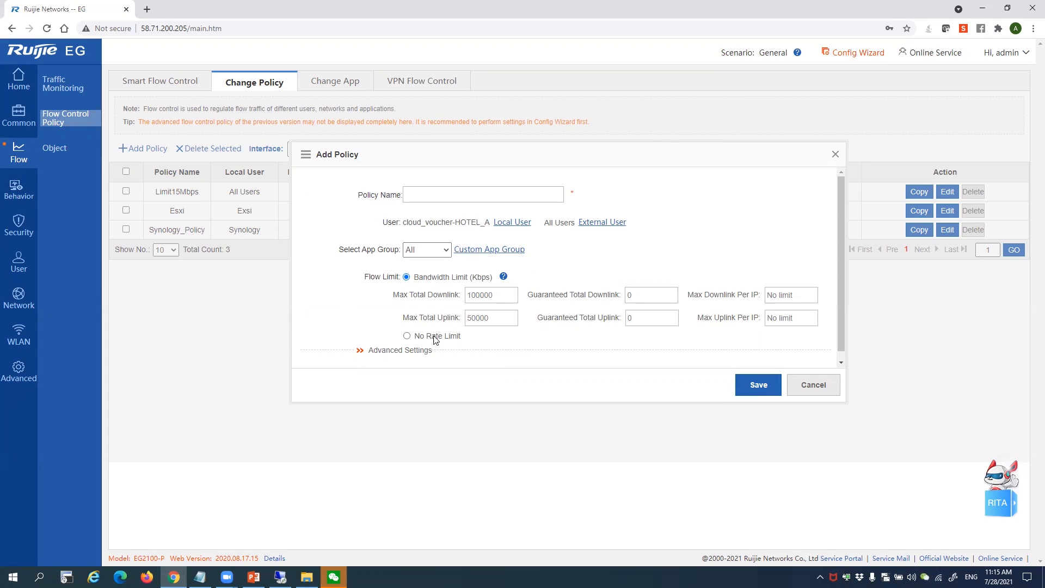
click(415, 351)
scroll(430, 302, down, 3)
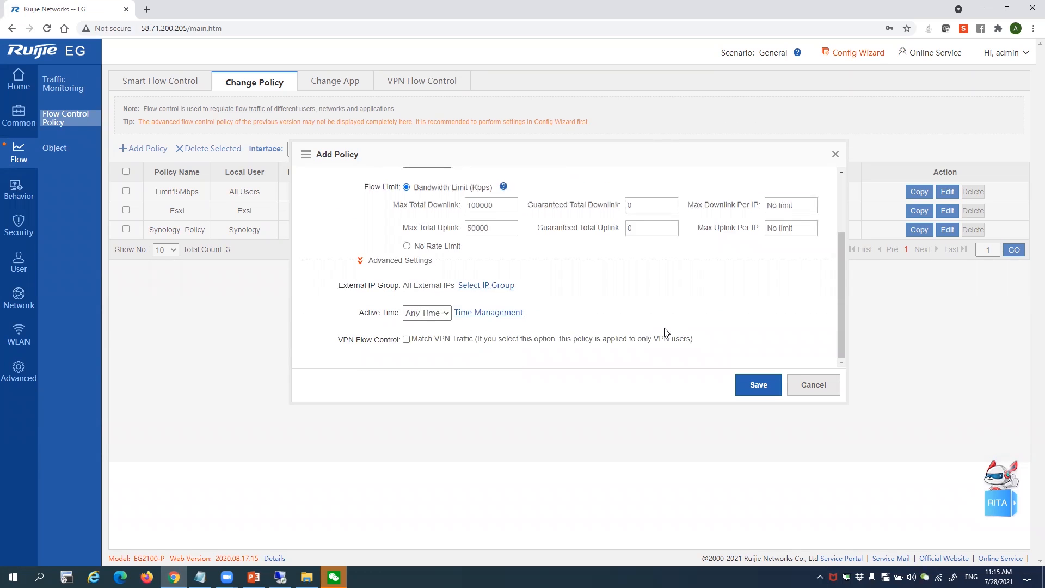
scroll(665, 331, up, 3)
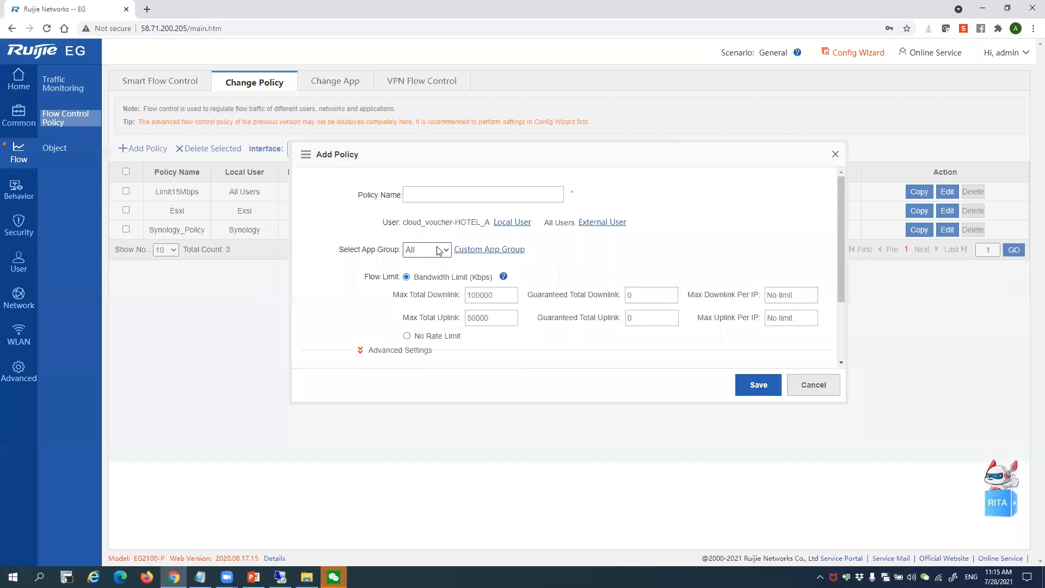
click(813, 384)
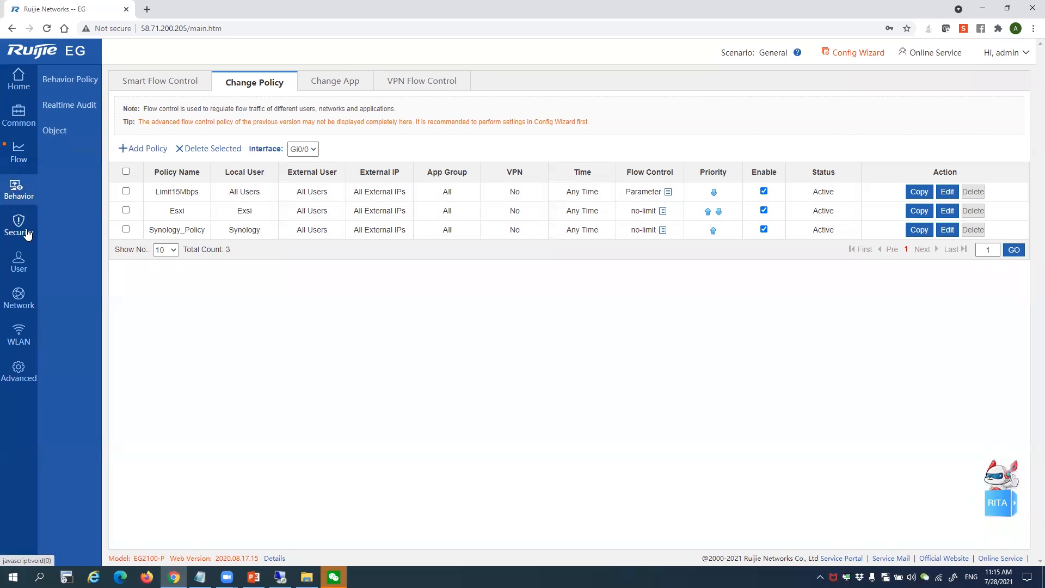
Go to WLAN > Settings, where the Wireless Function switch shows off
mouse_move(18, 267)
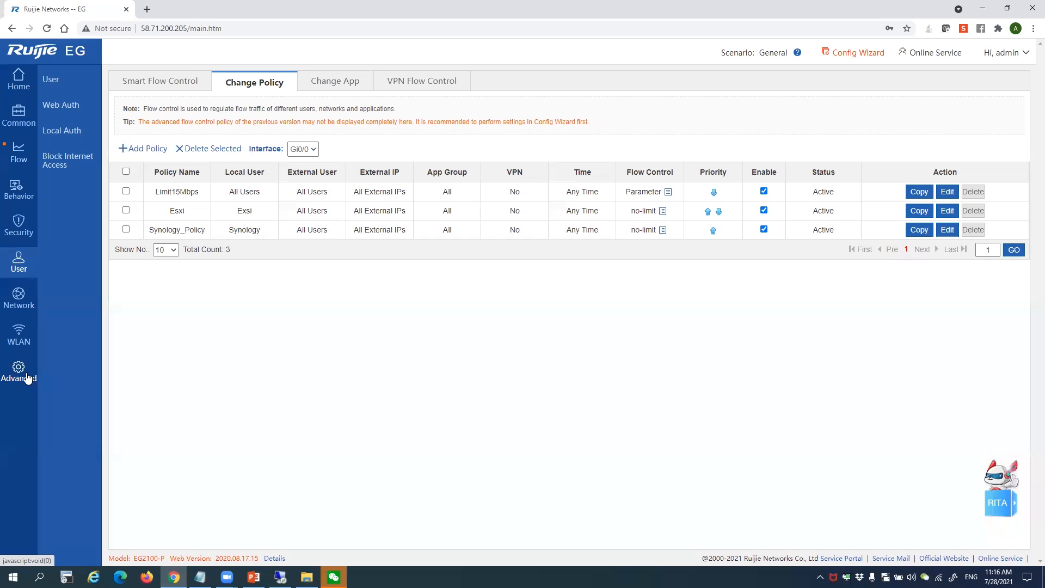
mouse_move(20, 337)
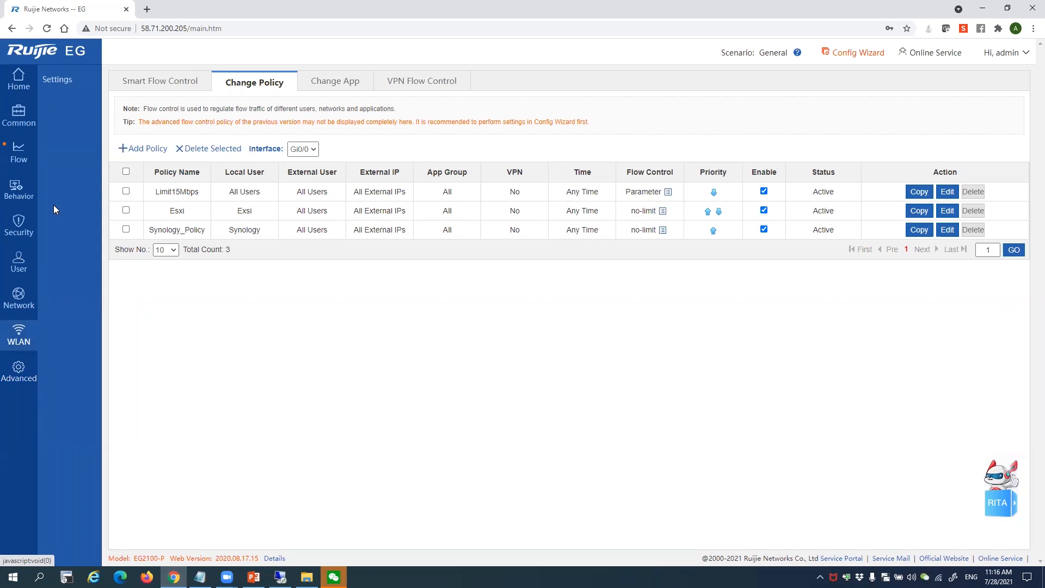
click(63, 80)
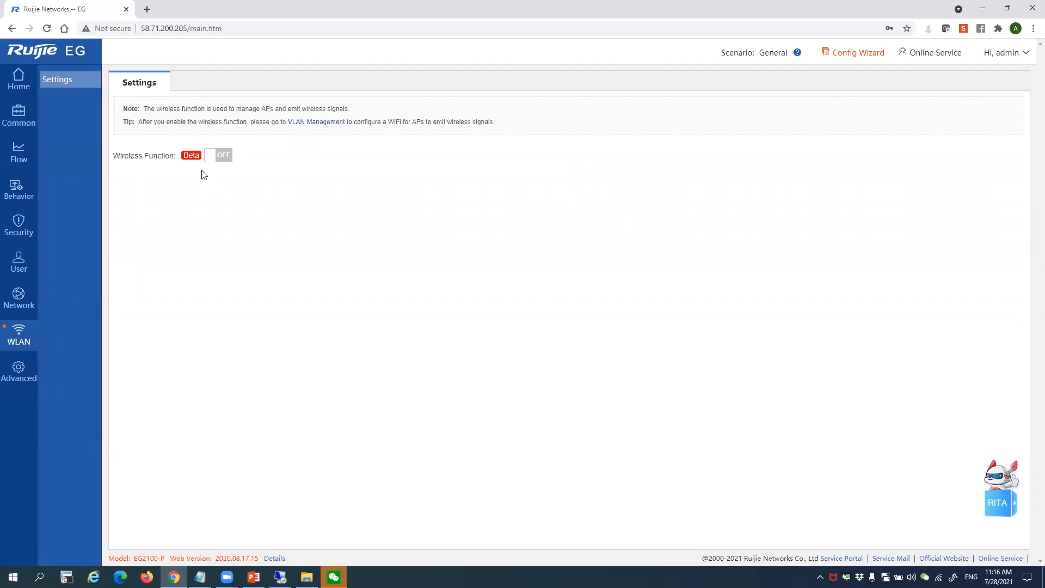
drag(188, 156, 144, 155)
click(145, 154)
In a new tab, go to ruijienetworks.com Products > Gateway and open the RG-EG2100-P V2 page
click(146, 9)
text(ruijienetworks.com)
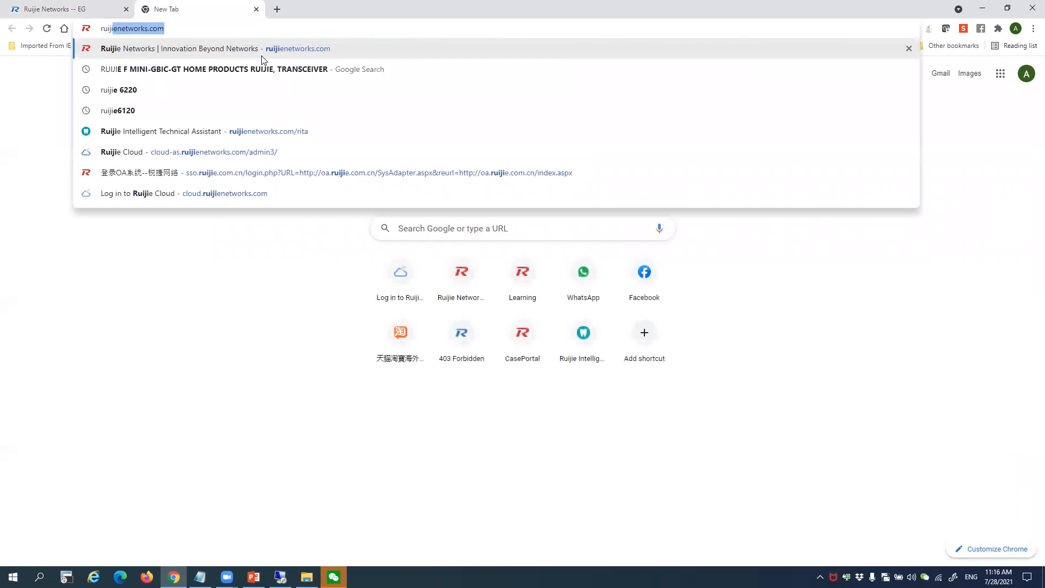
key(Return)
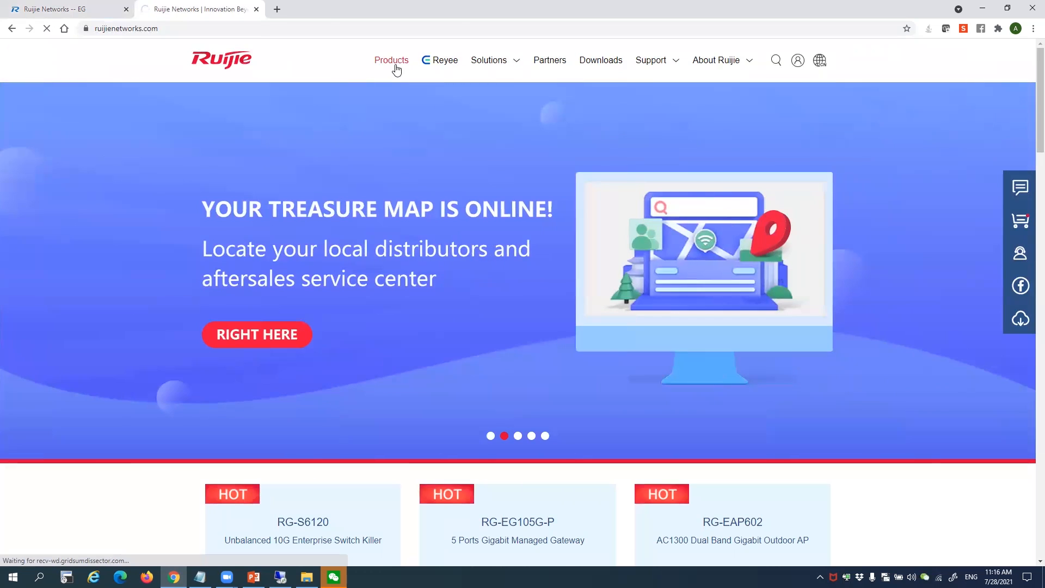
click(393, 60)
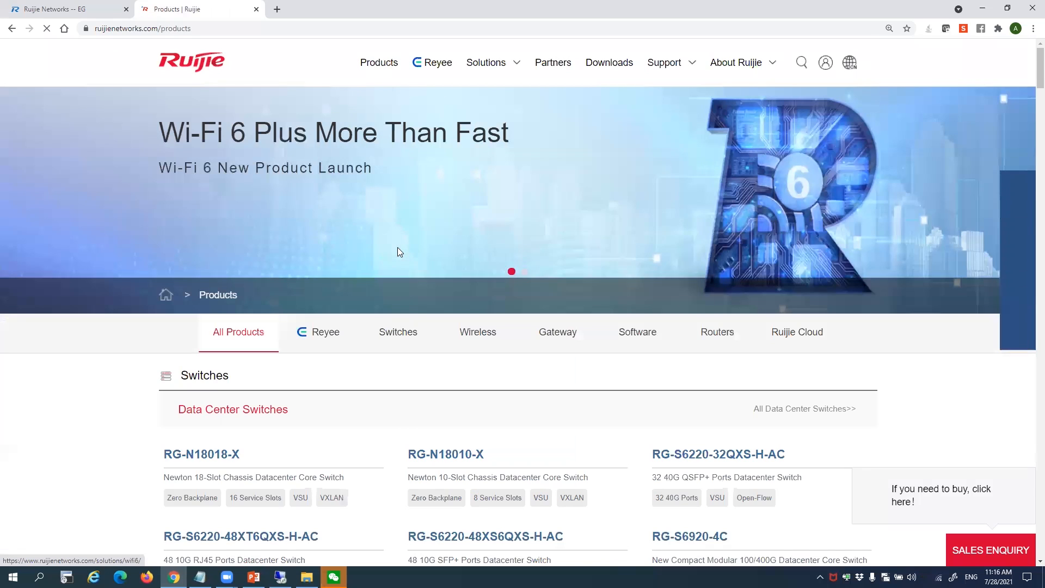
scroll(400, 249, down, 4)
scroll(528, 253, up, 2)
click(542, 244)
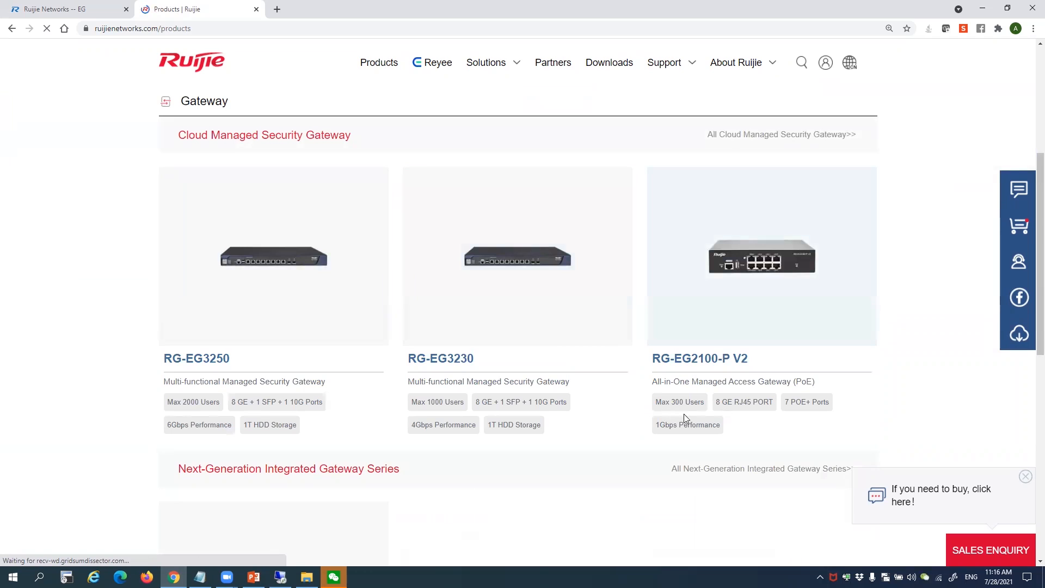
click(729, 362)
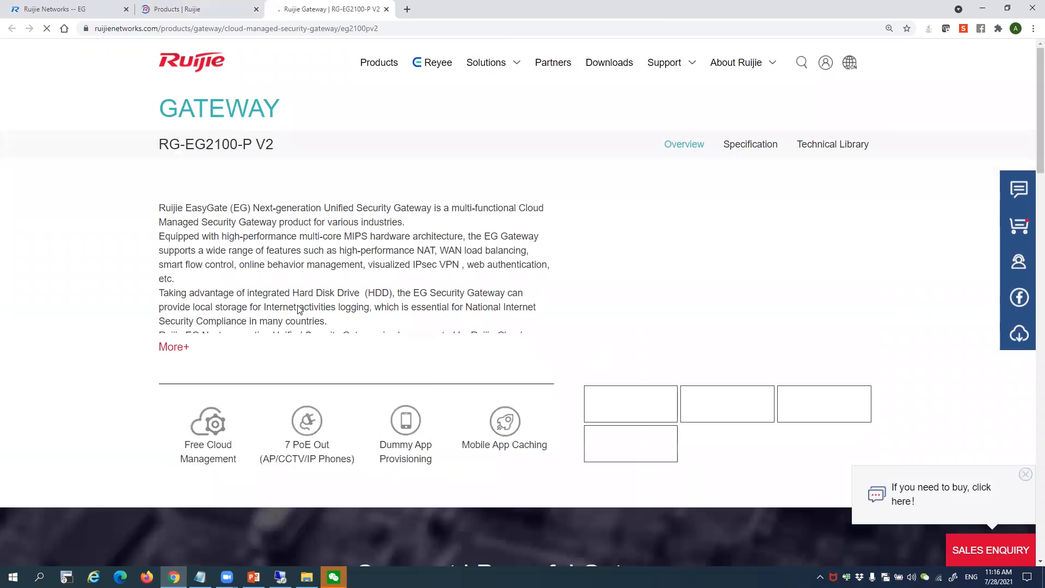
Expand the full product description with More+ and scroll through the overview
click(173, 347)
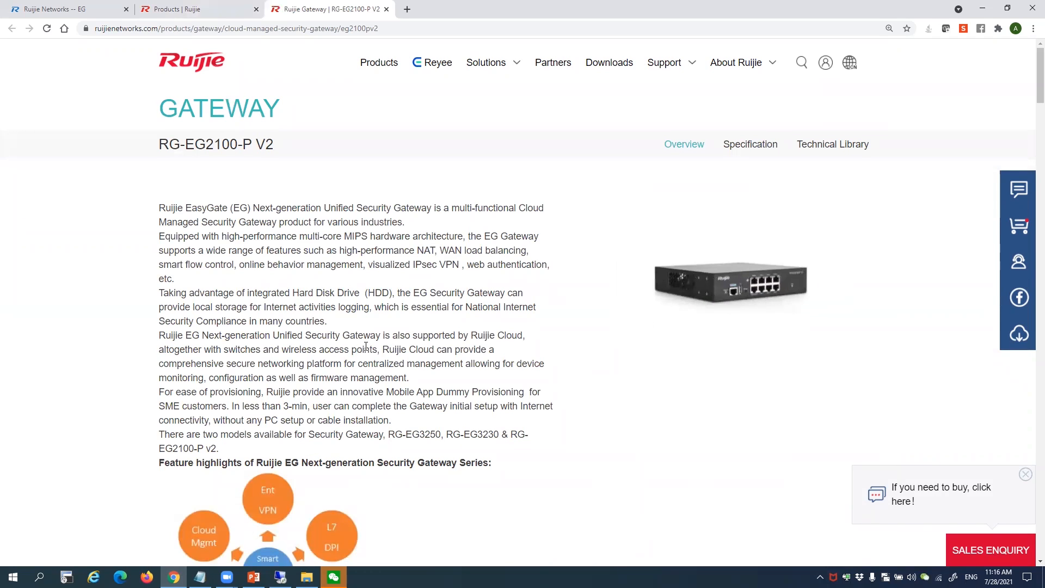
scroll(365, 347, down, 8)
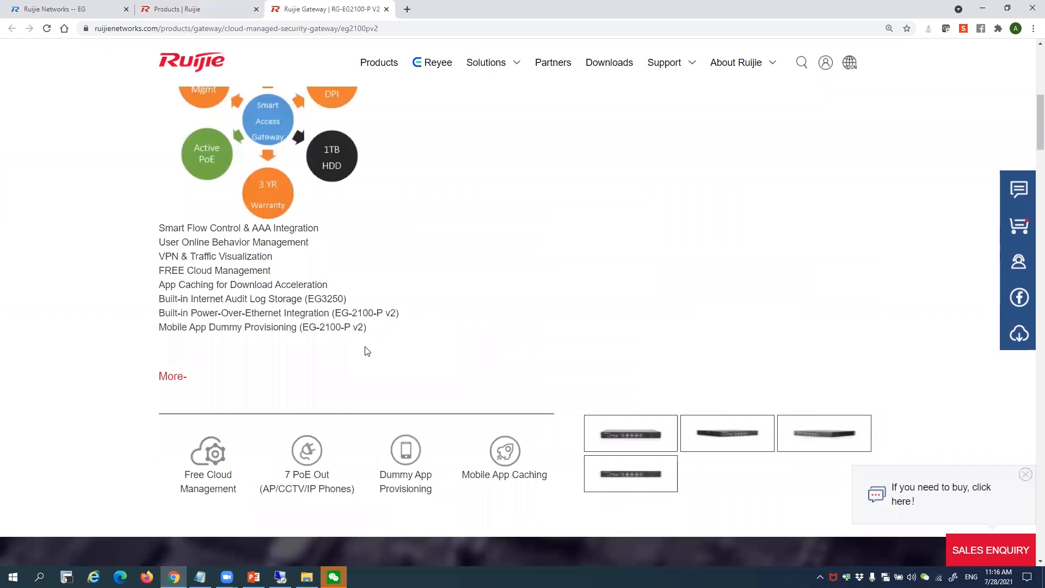
scroll(367, 351, down, 7)
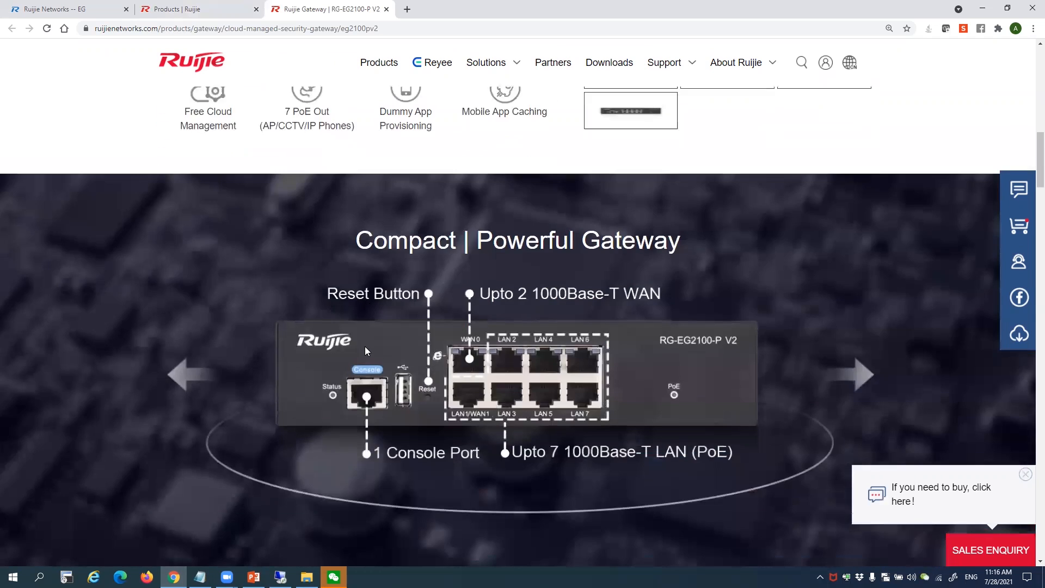
scroll(368, 348, up, 4)
scroll(368, 347, down, 12)
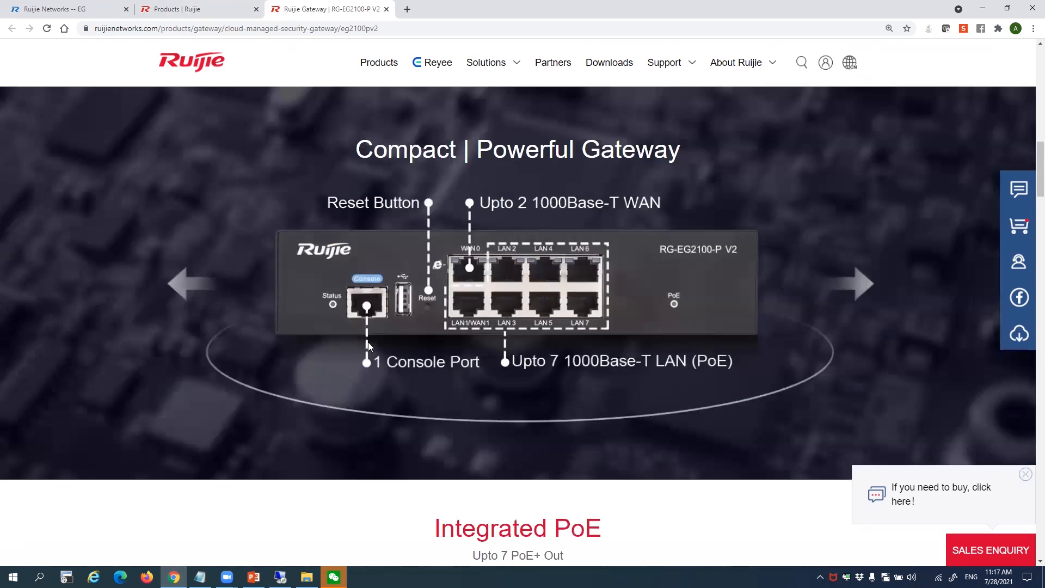
scroll(368, 342, up, 9)
scroll(369, 341, up, 15)
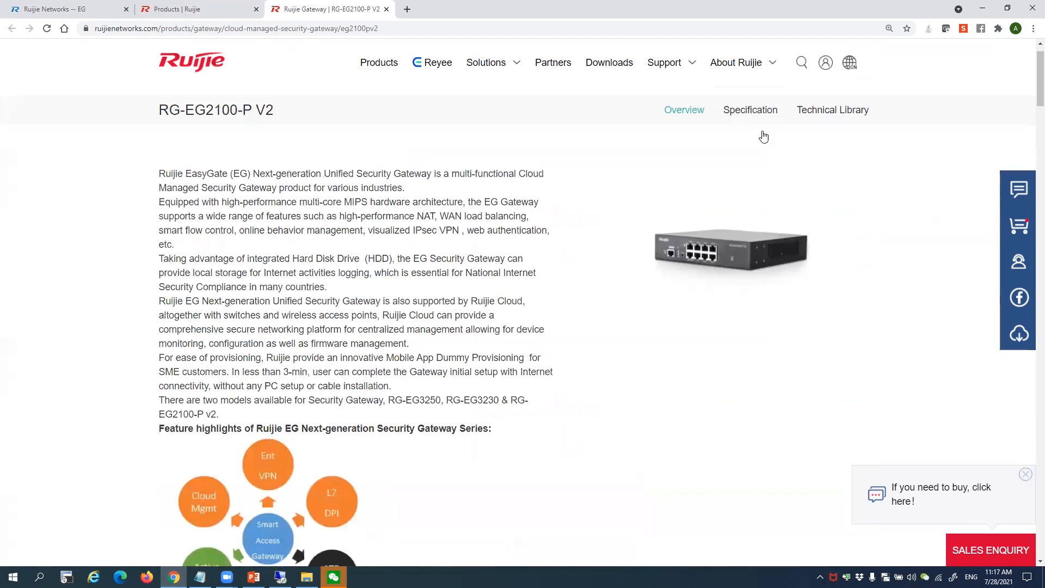
Open the Specification tab and search the page for 'AC'
click(754, 144)
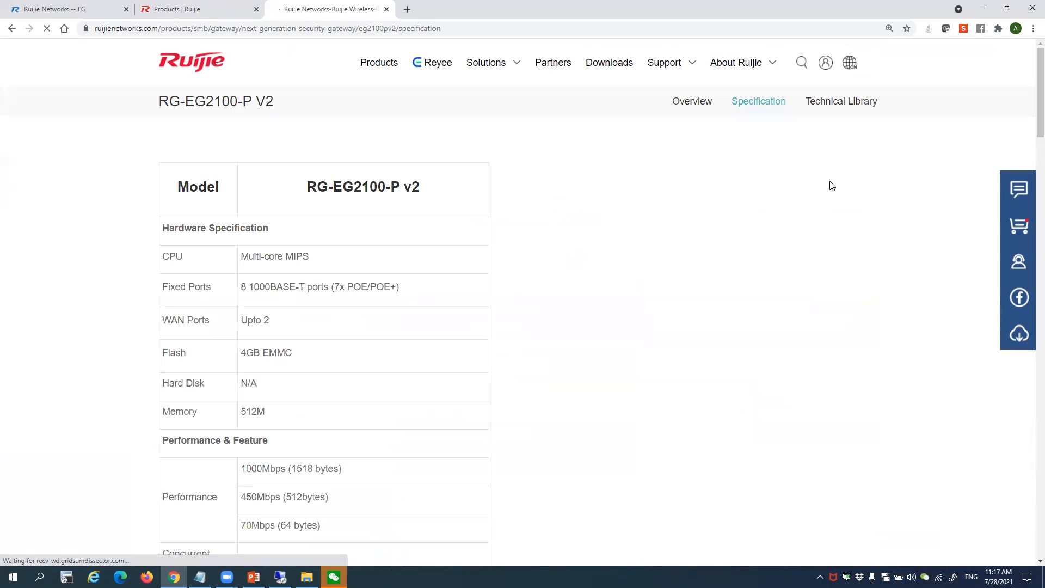
key(ctrl+f)
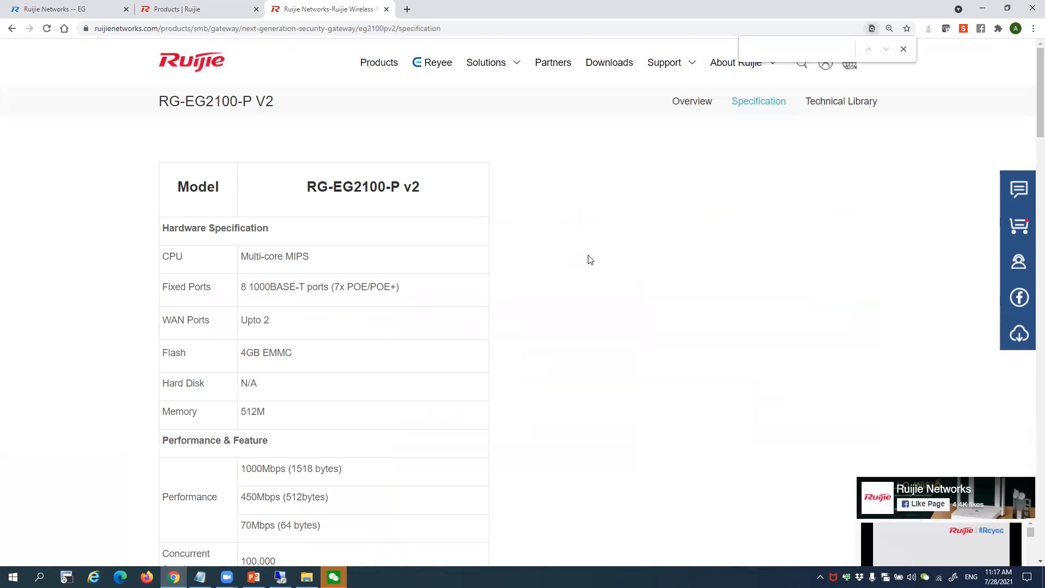
text(AC)
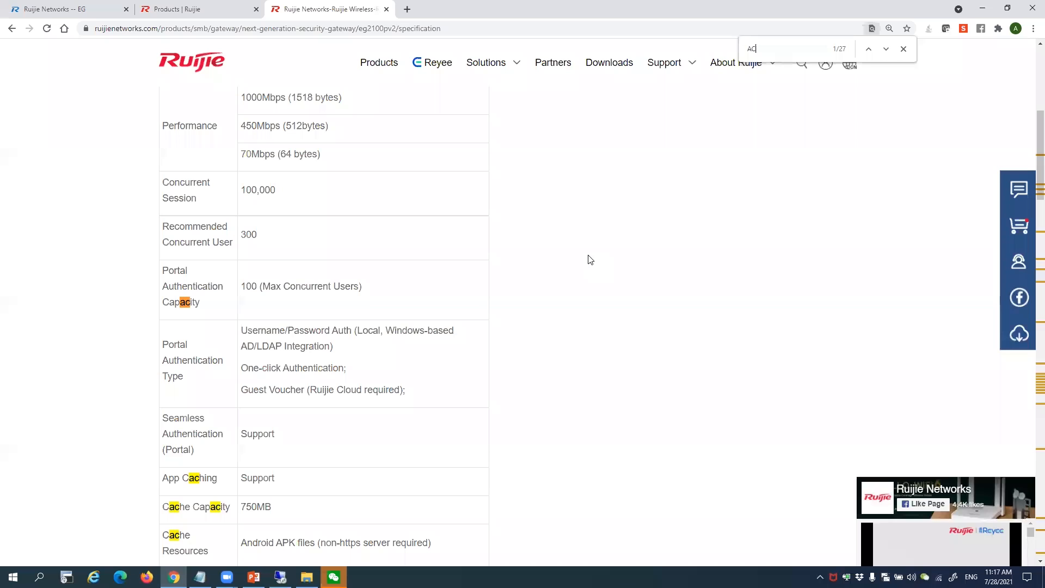
key(Return)
key(Return)
key(Return)
key(Return)
key(Return)
key(Return)
key(Return)
key(Return)
key(Return)
key(Return)
key(Return)
key(Return)
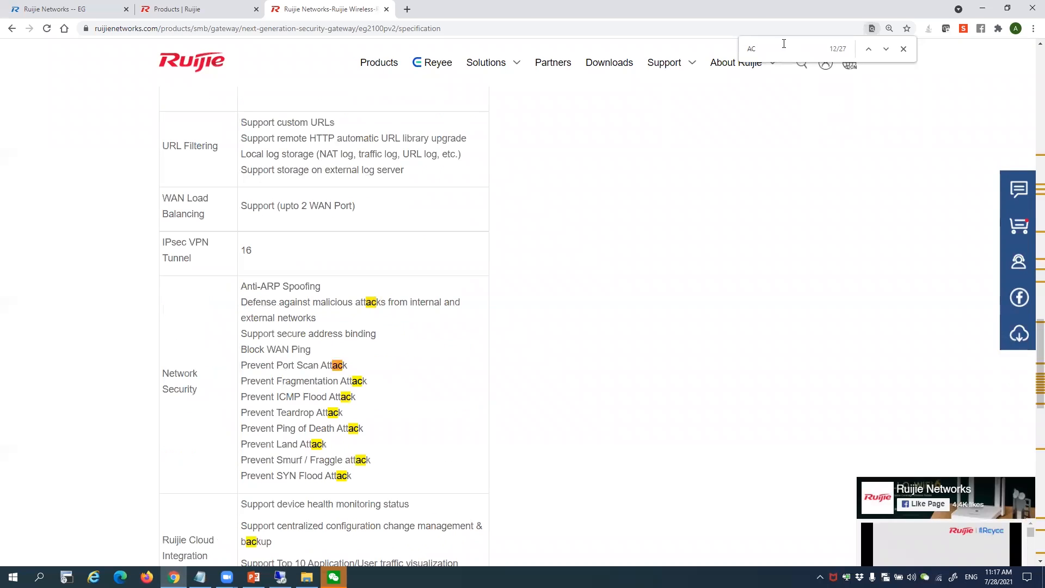
Search for 'AP' instead, then close the find bar and return to the table top
drag(624, 50, 612, 55)
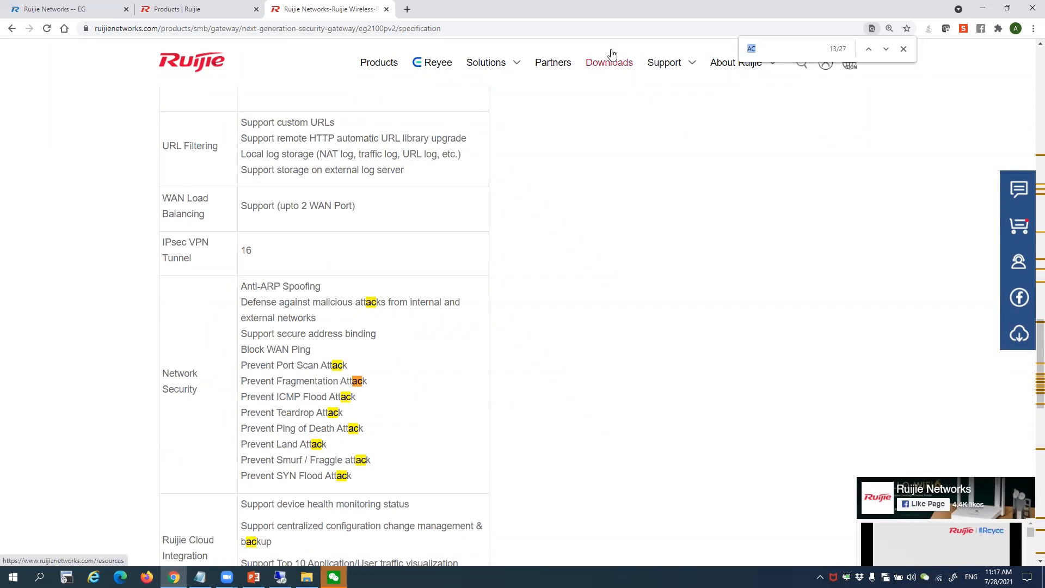
text(AP)
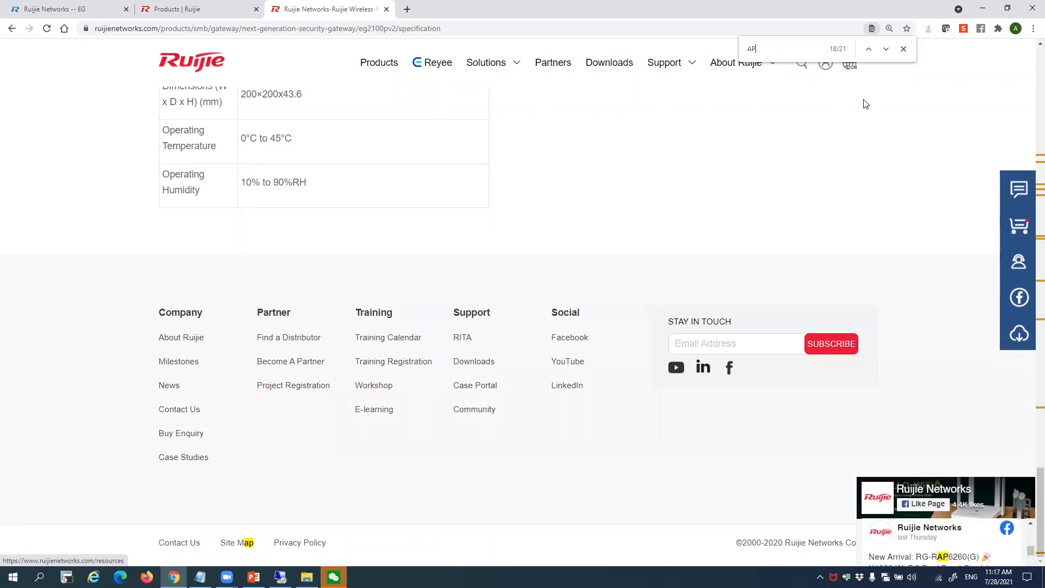
click(903, 49)
scroll(627, 219, up, 10)
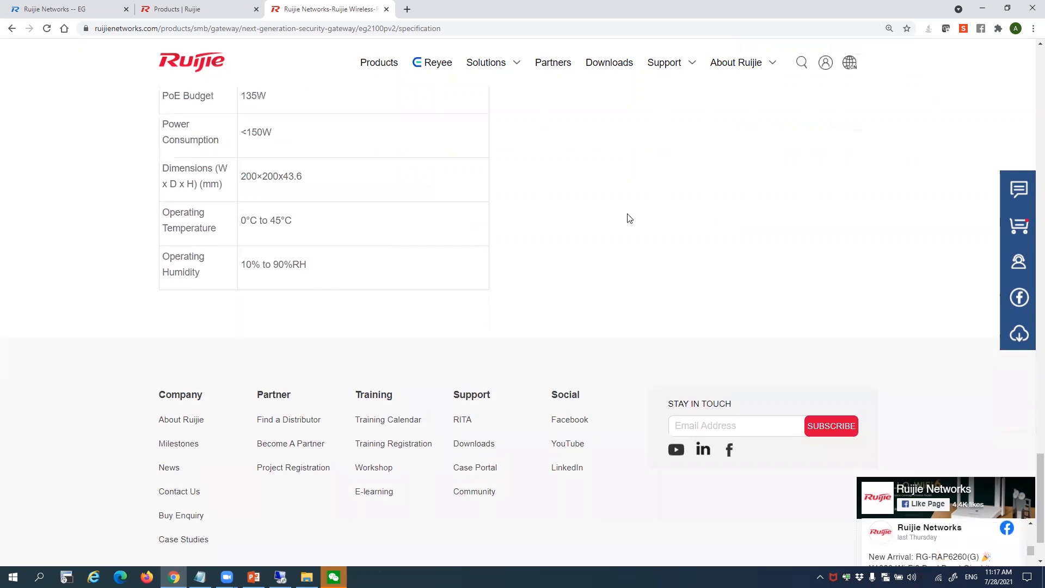
scroll(627, 217, up, 15)
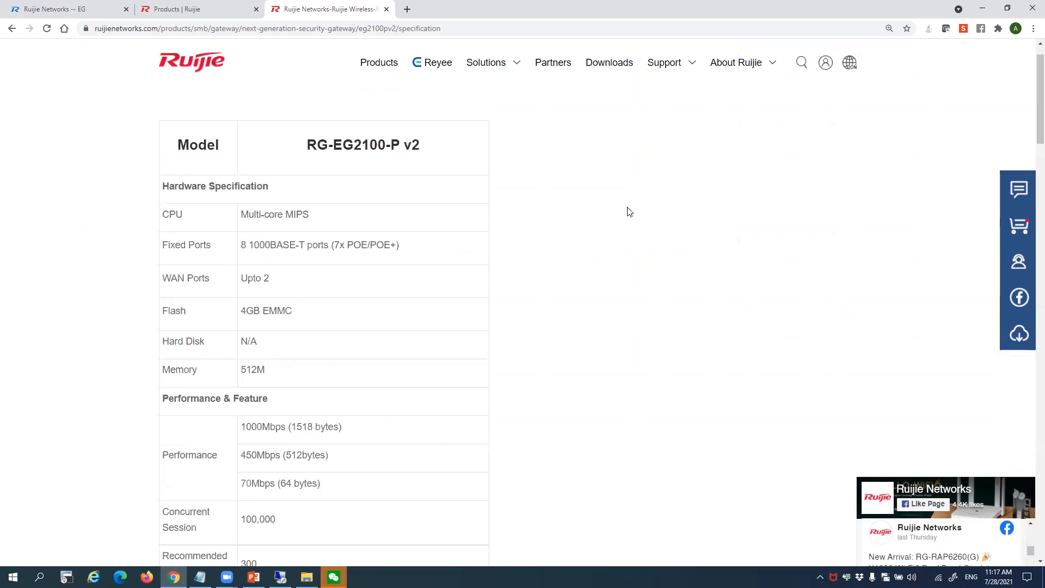
In PowerPoint, select slide 20, Mobile App Provisioning for Dummy, then switch back to the gateway page
click(23, 4)
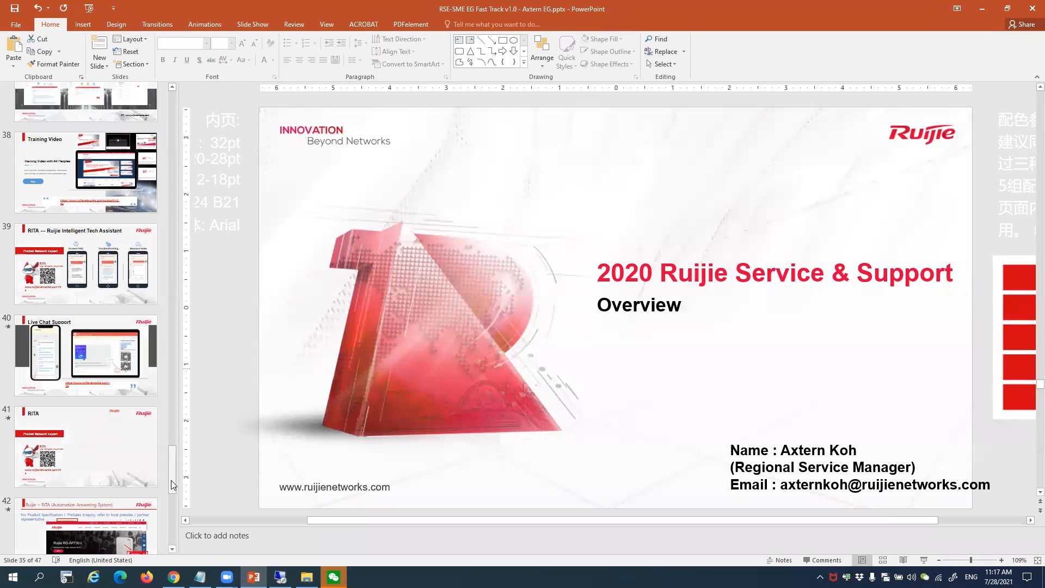
drag(170, 487, 165, 365)
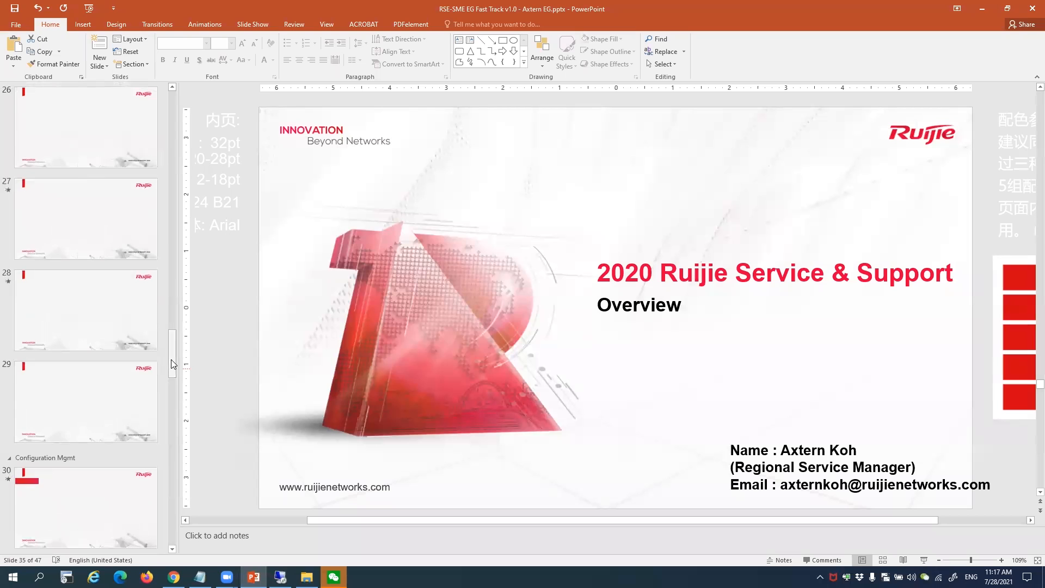
scroll(133, 290, up, 4)
scroll(95, 359, up, 3)
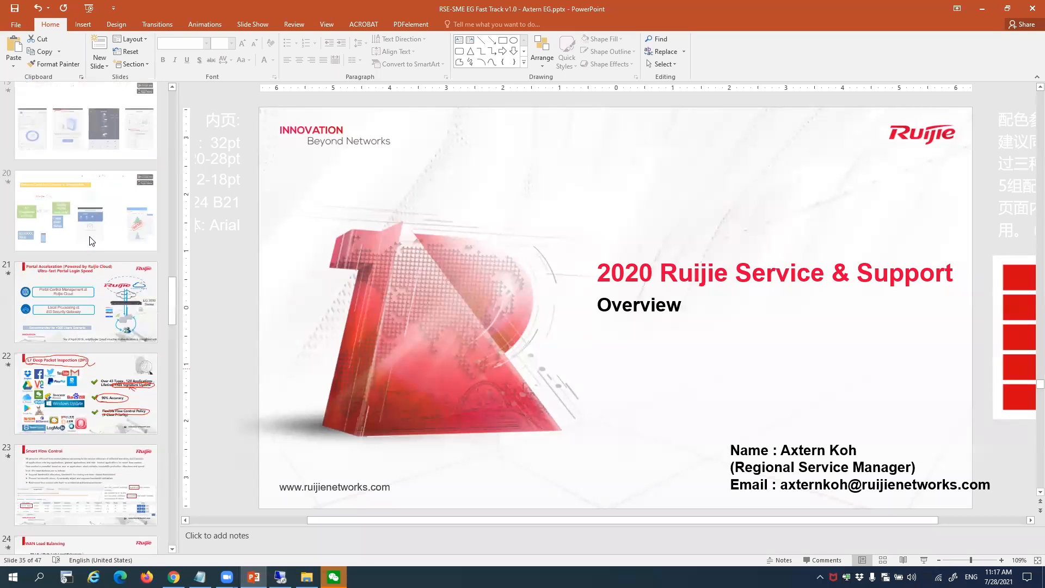
click(87, 325)
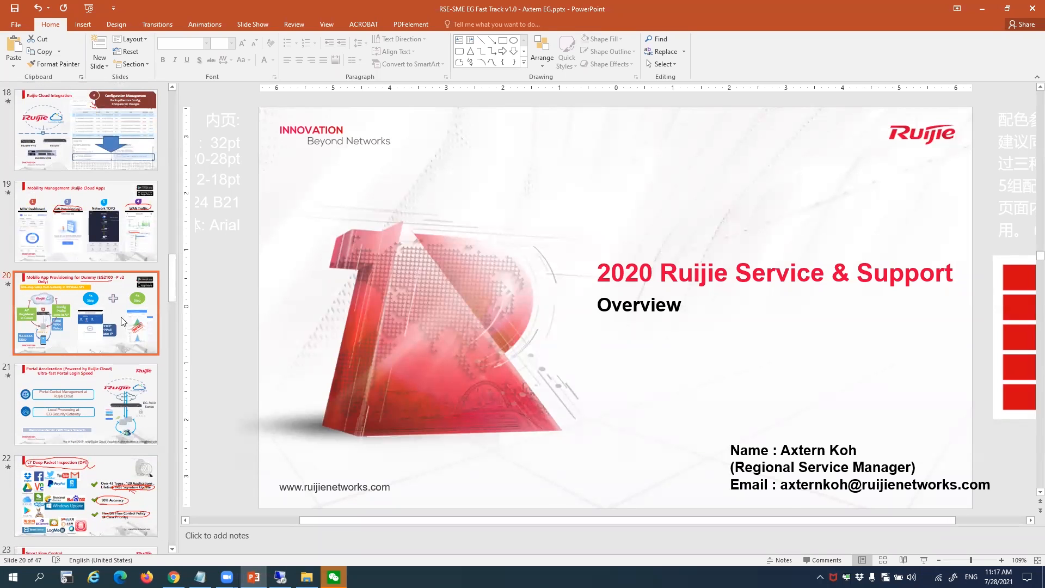
mouse_move(928, 568)
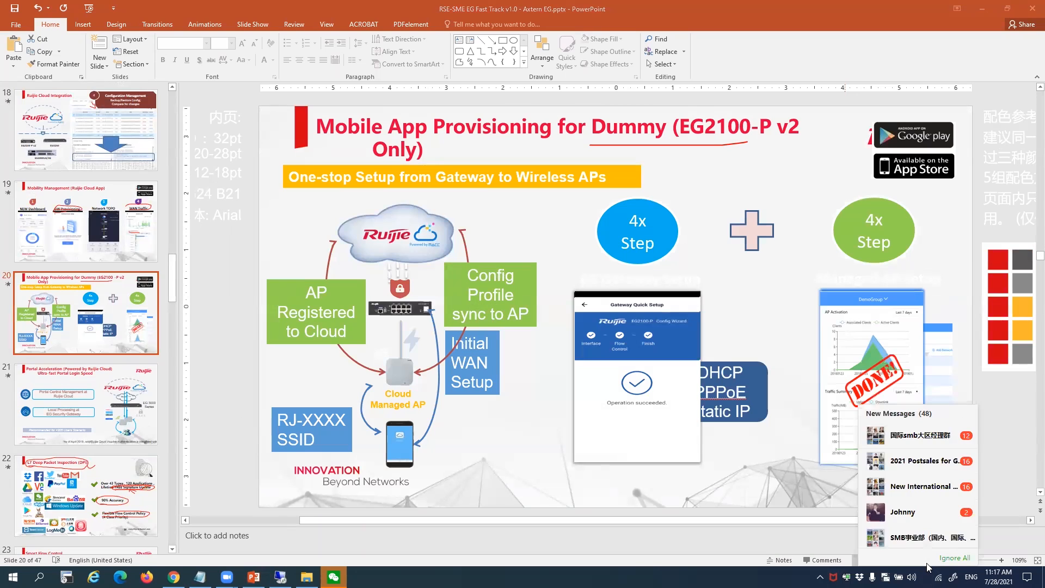
click(782, 541)
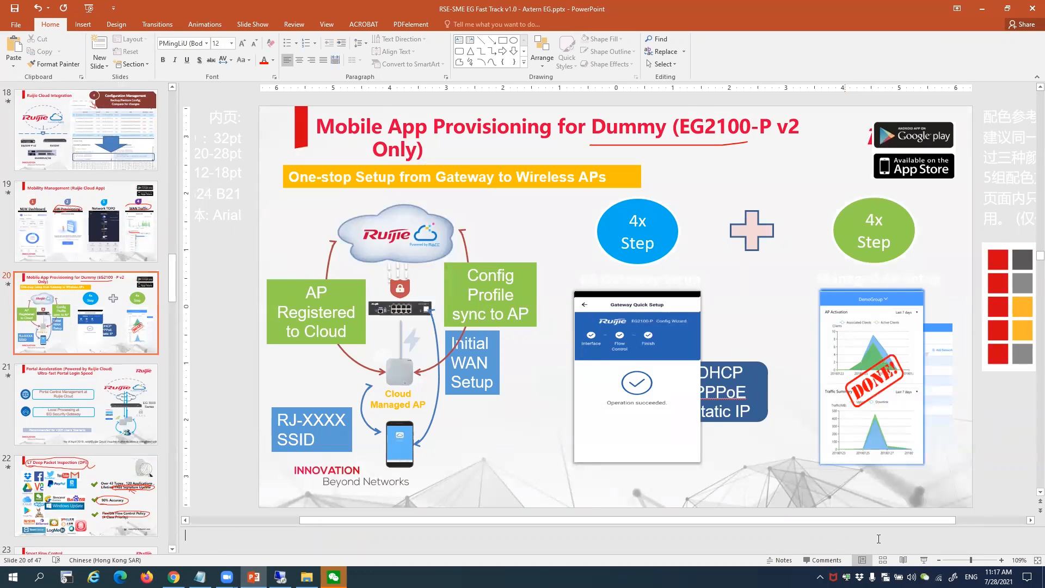
key(alt+Tab)
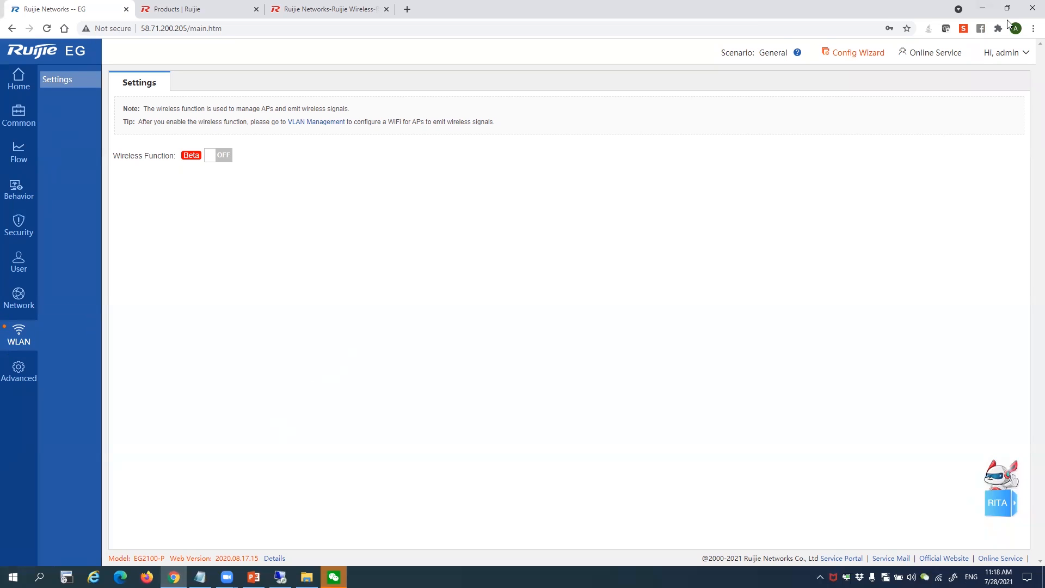
Scroll through the RG-EG2100-P V2 spec table back to its top, then minimize Chrome
click(360, 8)
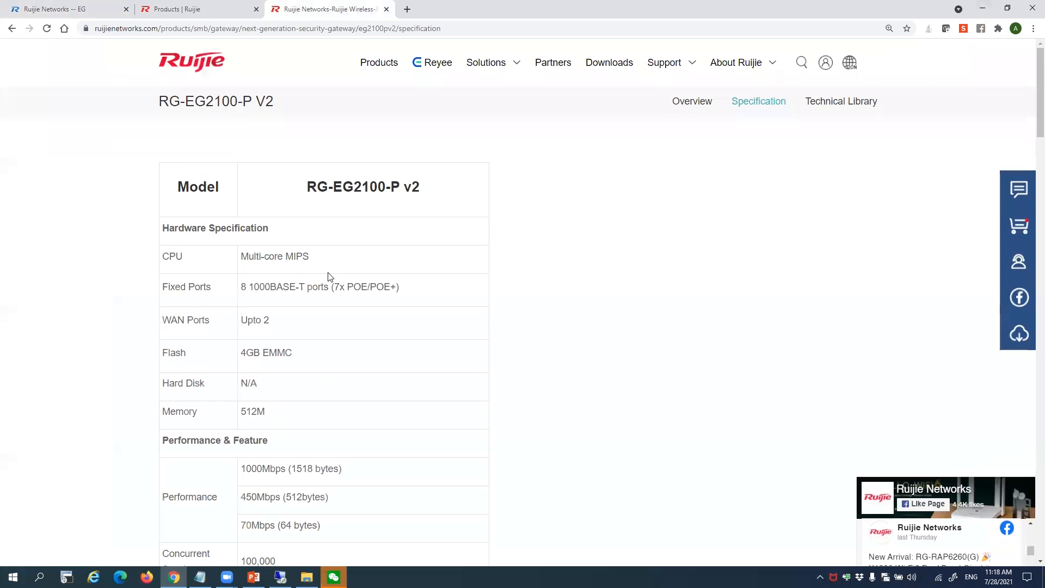
scroll(327, 275, down, 8)
scroll(328, 276, down, 20)
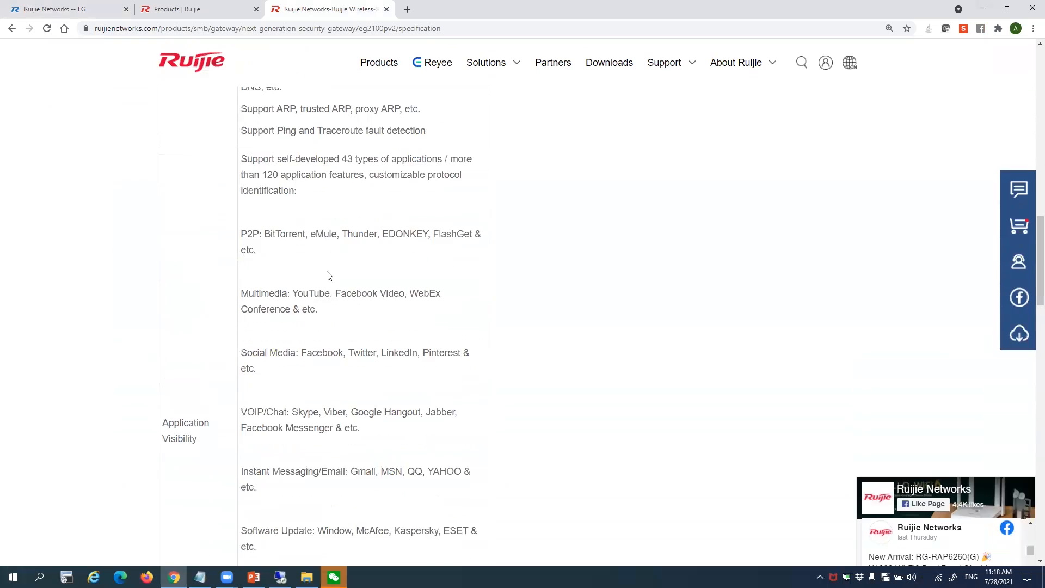
scroll(329, 275, down, 9)
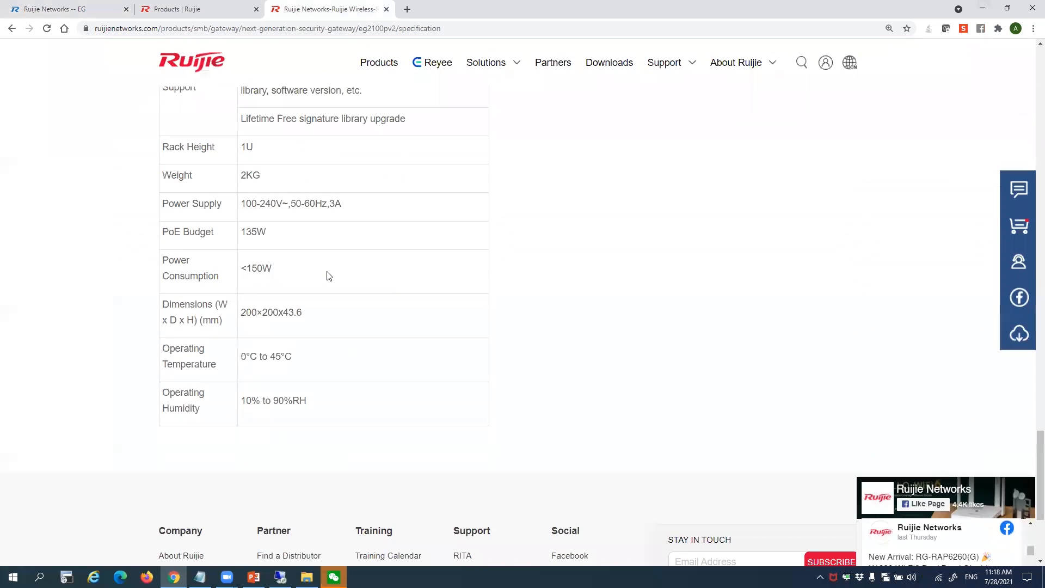
scroll(328, 276, up, 8)
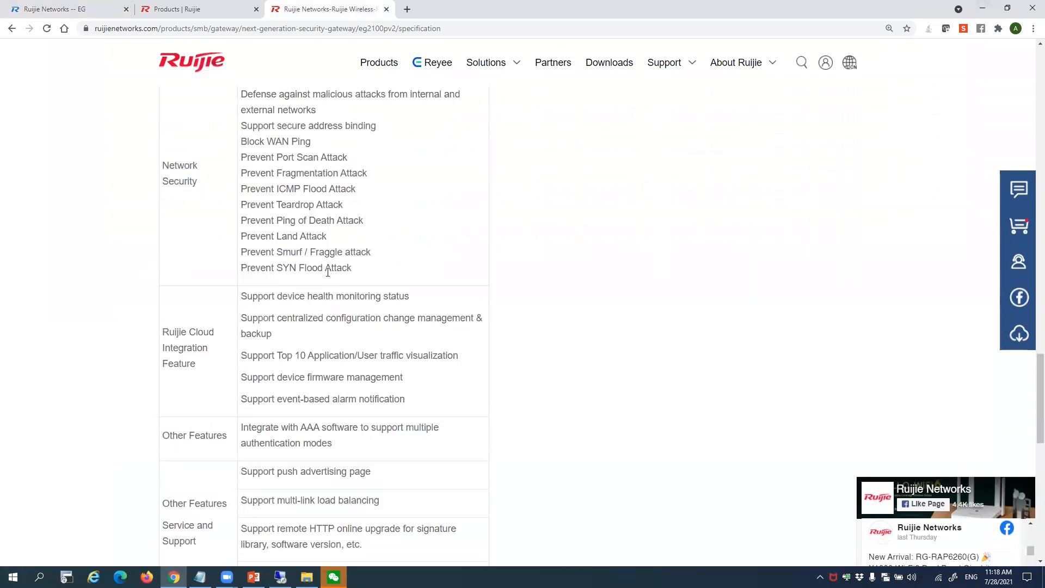
scroll(328, 272, up, 15)
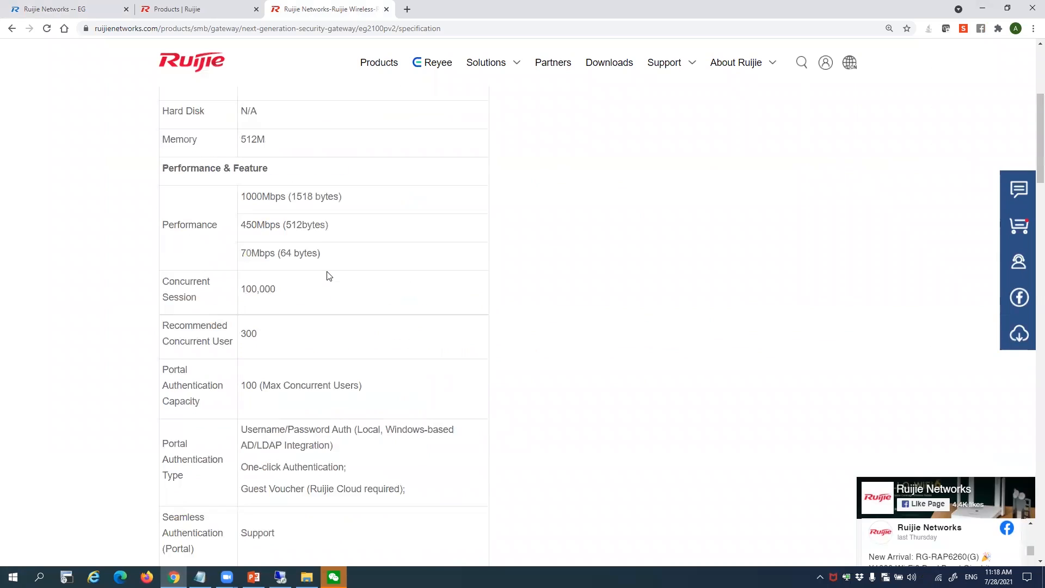
scroll(328, 276, up, 2)
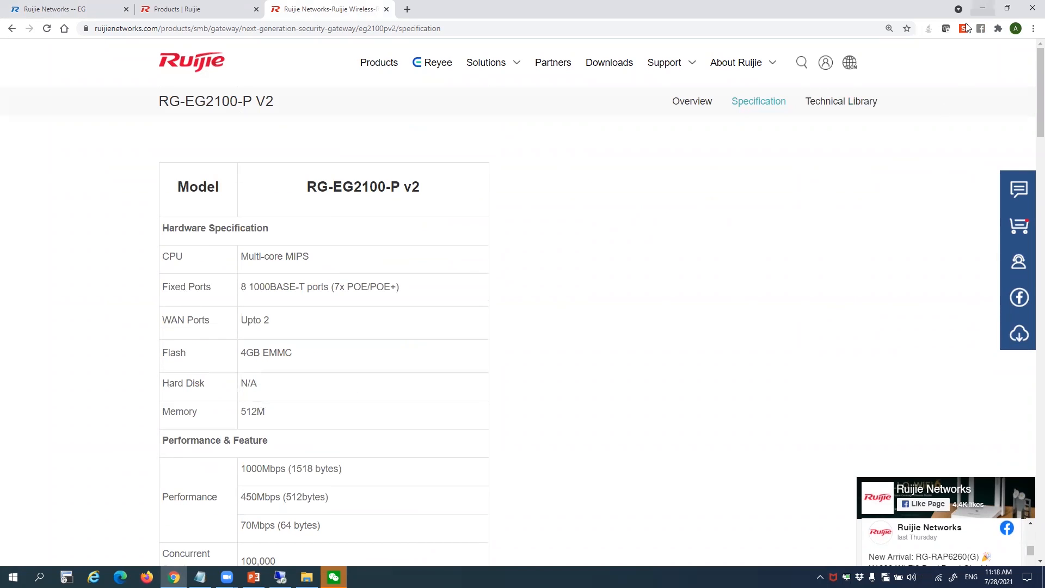
click(982, 8)
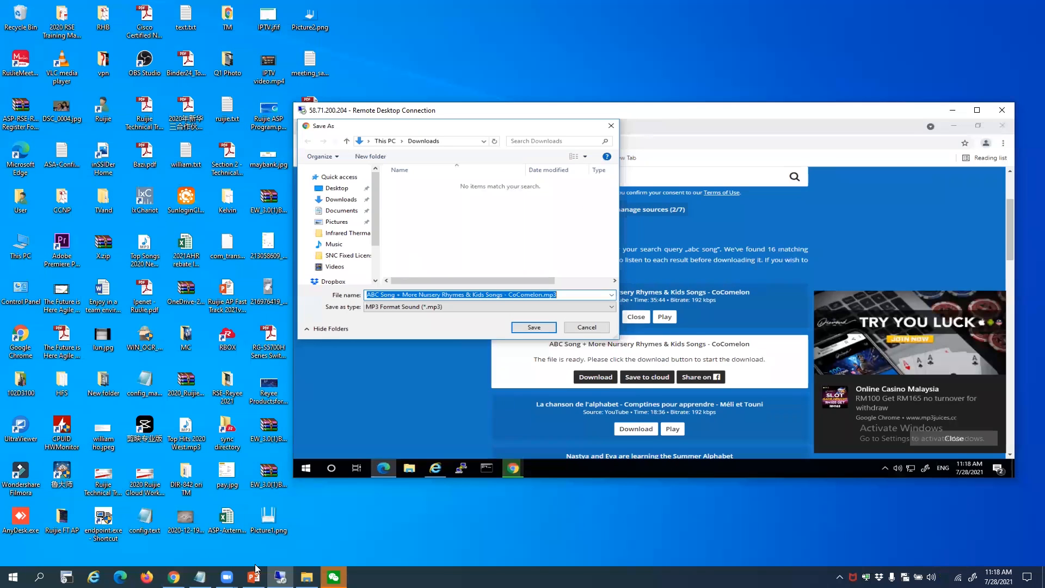
Show the PowerPoint slide, then minimize it and bring Chrome back on the RG-EG2100-P V2 specification tab
click(254, 577)
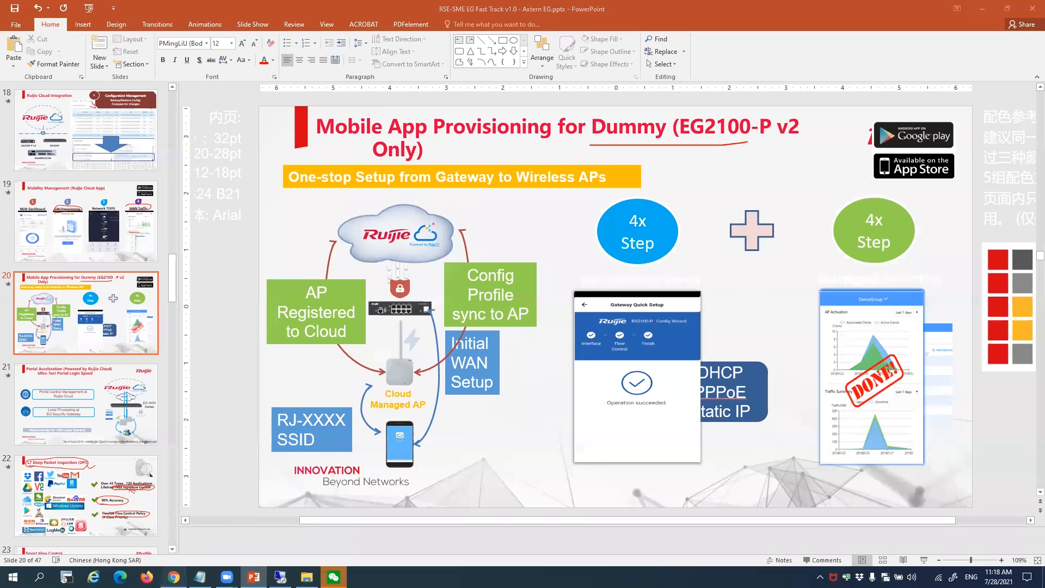
click(174, 577)
click(36, 6)
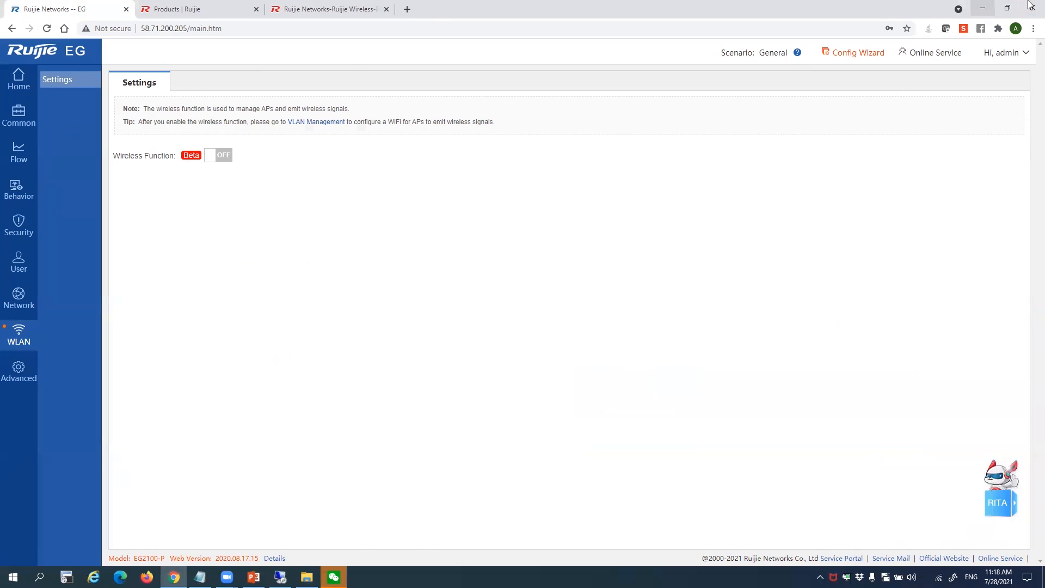
click(982, 7)
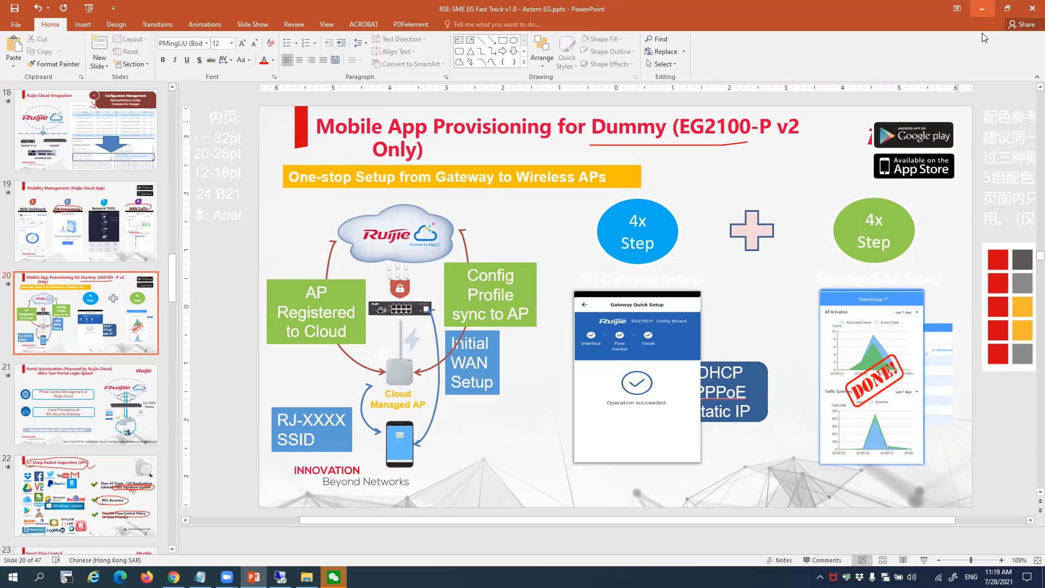
click(981, 9)
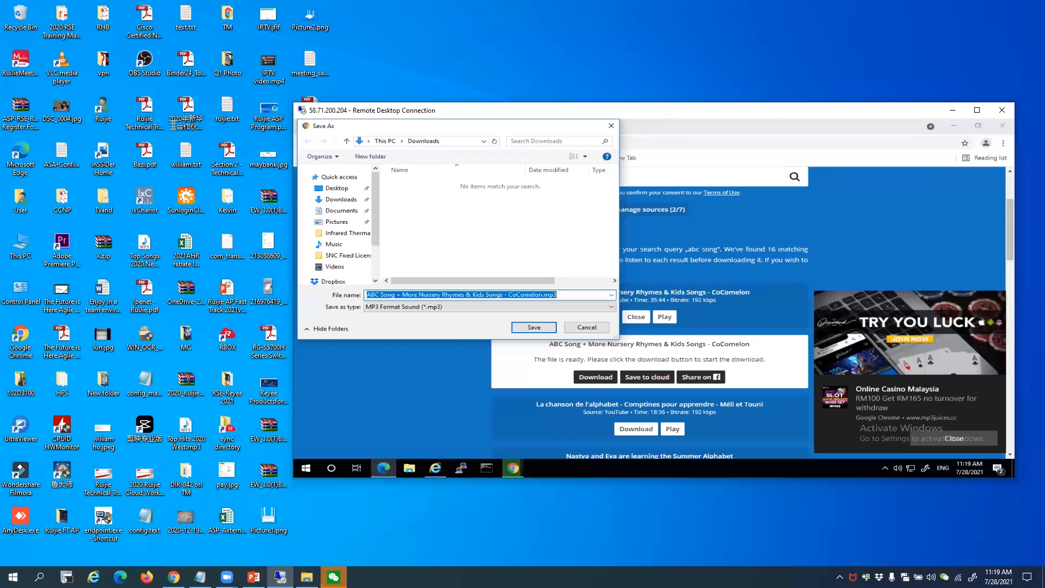
click(174, 577)
click(300, 2)
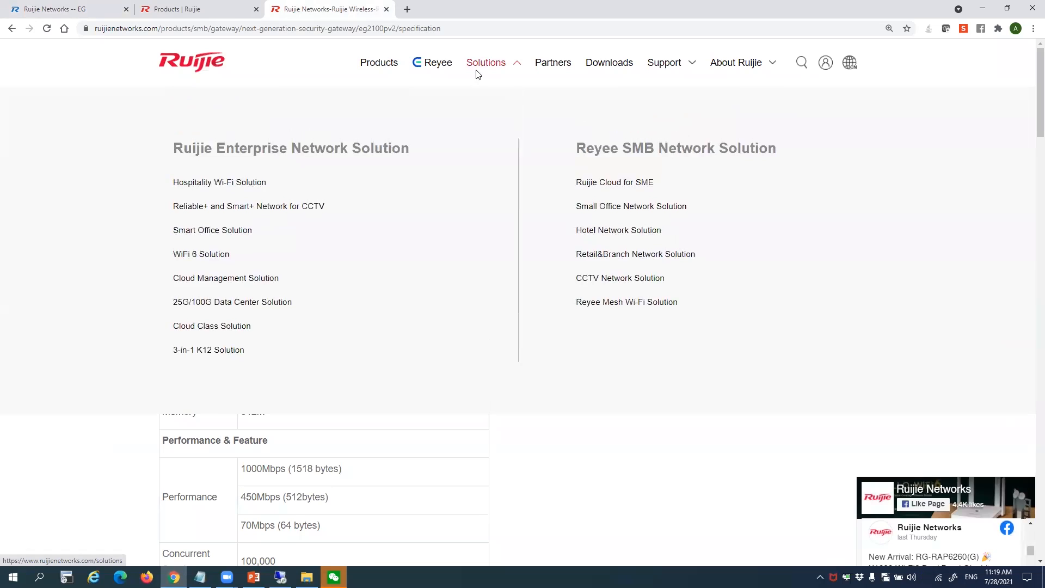
Open the Products catalogue's Wireless category and scroll down to the WLAN controllers
click(386, 71)
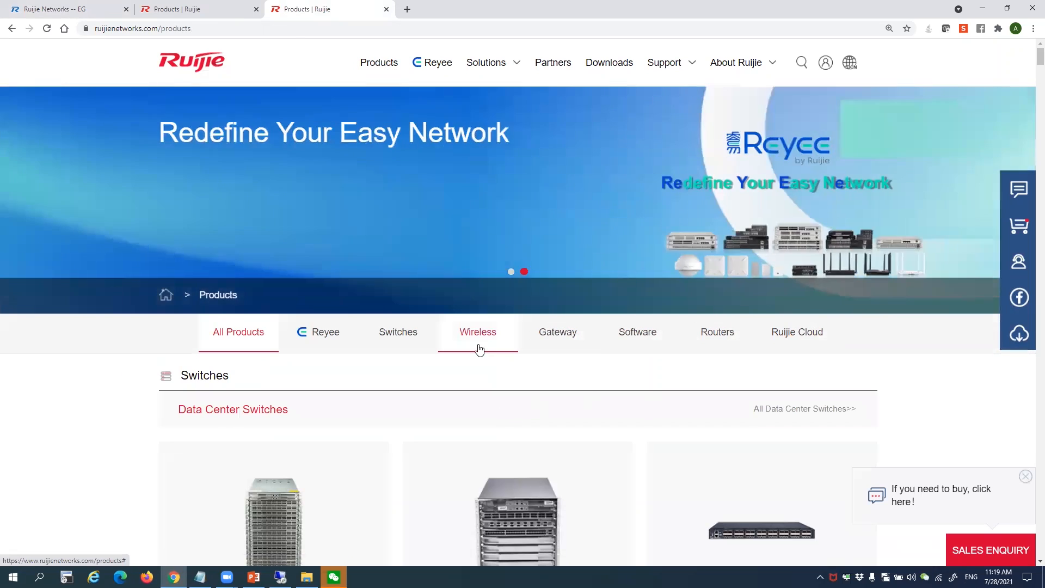
click(479, 349)
scroll(479, 350, down, 15)
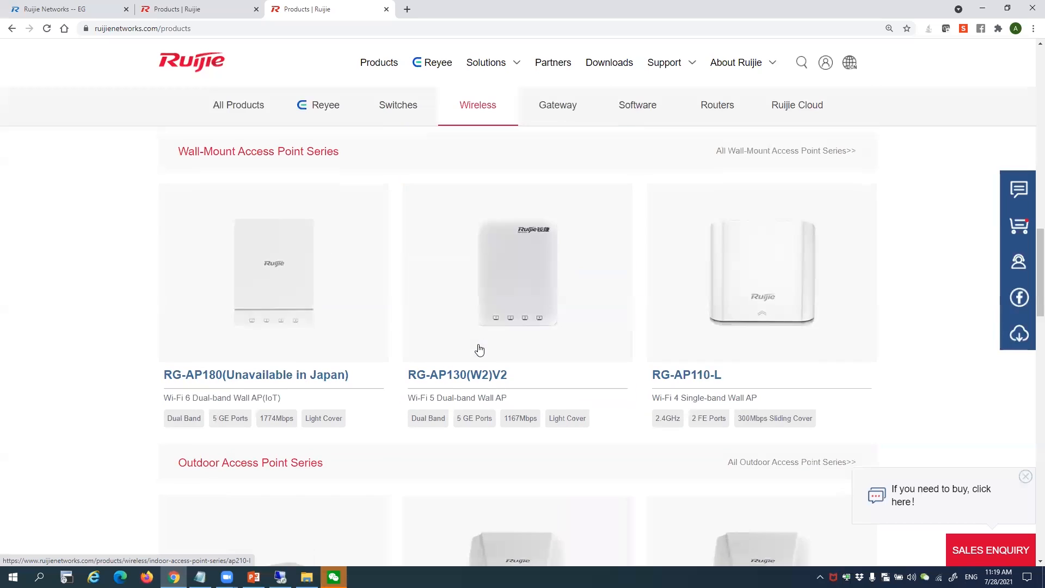
scroll(479, 349, up, 12)
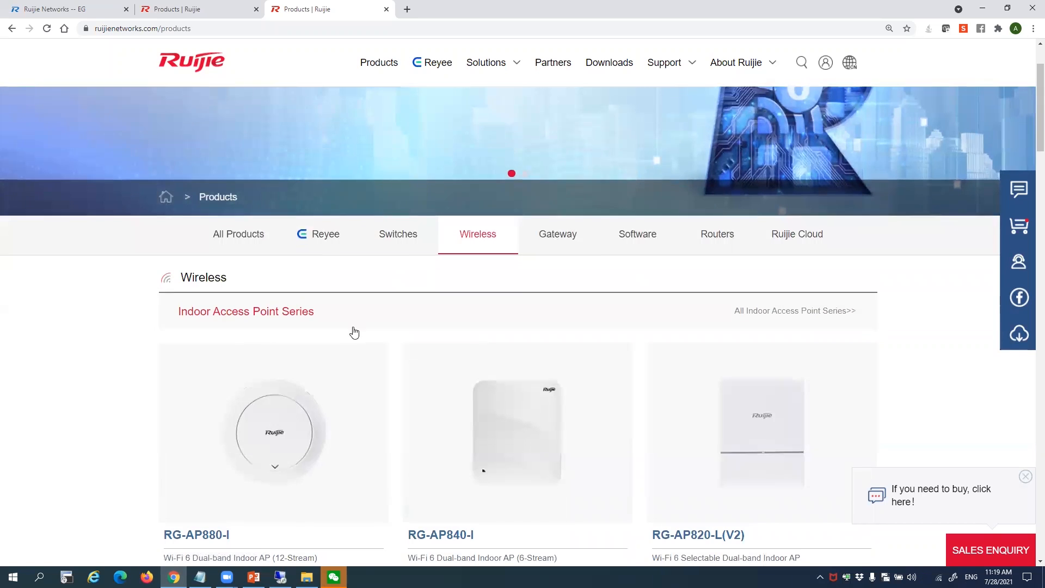
scroll(355, 332, down, 20)
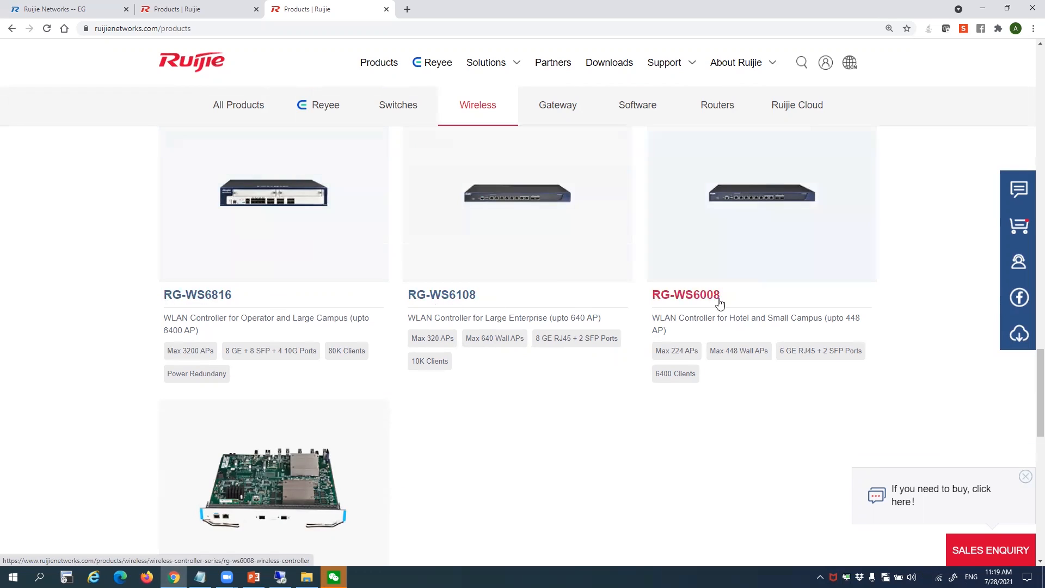
Highlight parts of the RG-WS6816, RG-WS6108 and RG-WS6008 descriptions
drag(196, 318, 297, 319)
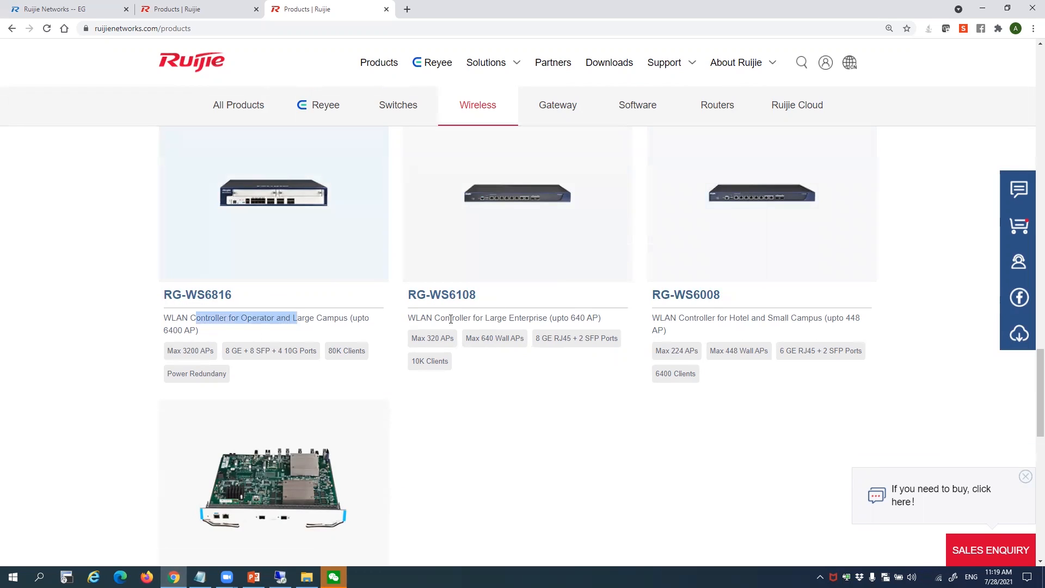
drag(450, 319, 539, 319)
drag(670, 319, 729, 321)
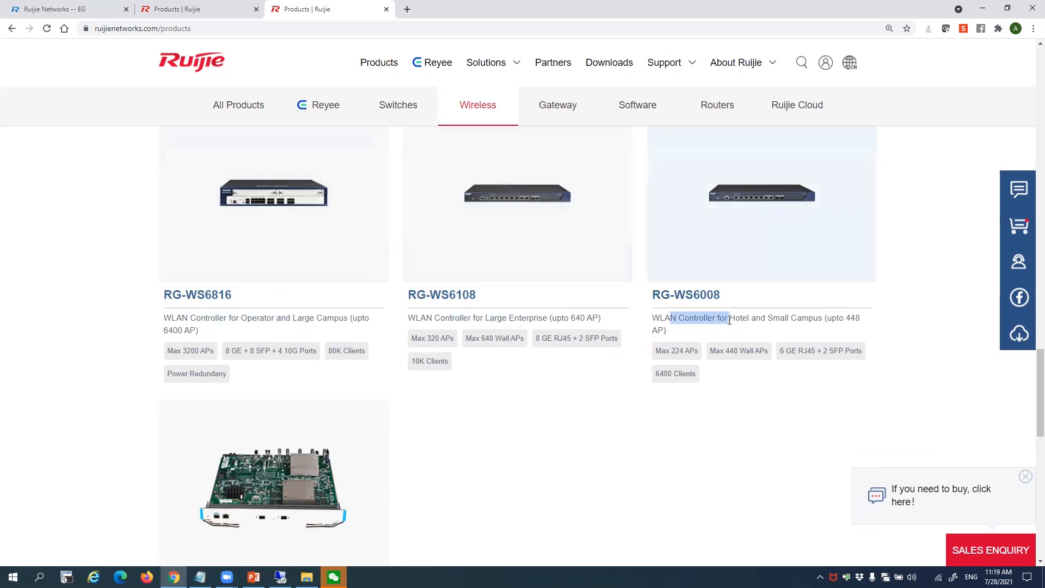
click(729, 320)
scroll(730, 320, down, 2)
scroll(731, 320, up, 2)
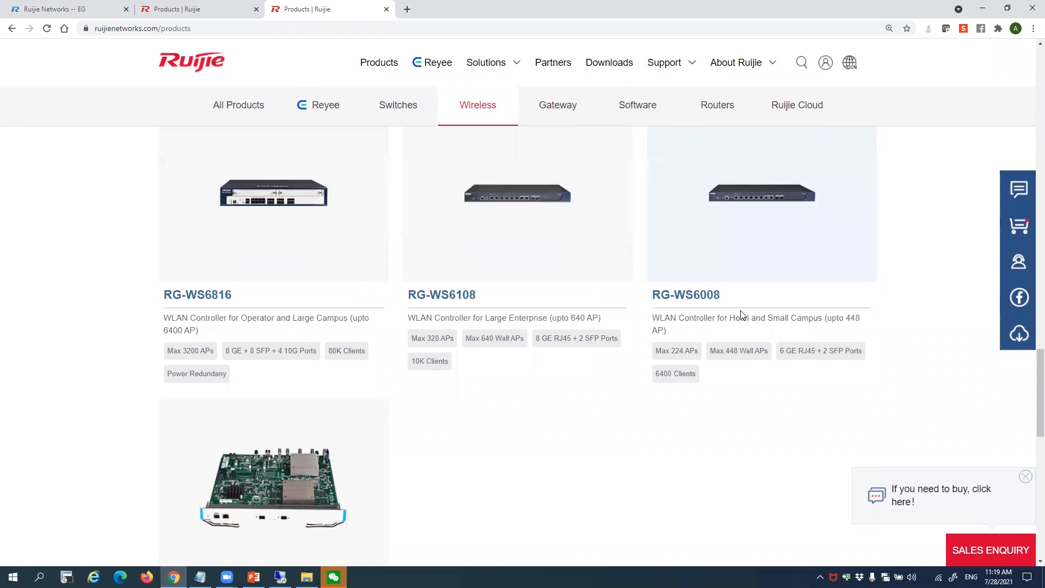
Return to the gateway's WLAN settings and highlight the wireless function's Beta label
click(90, 5)
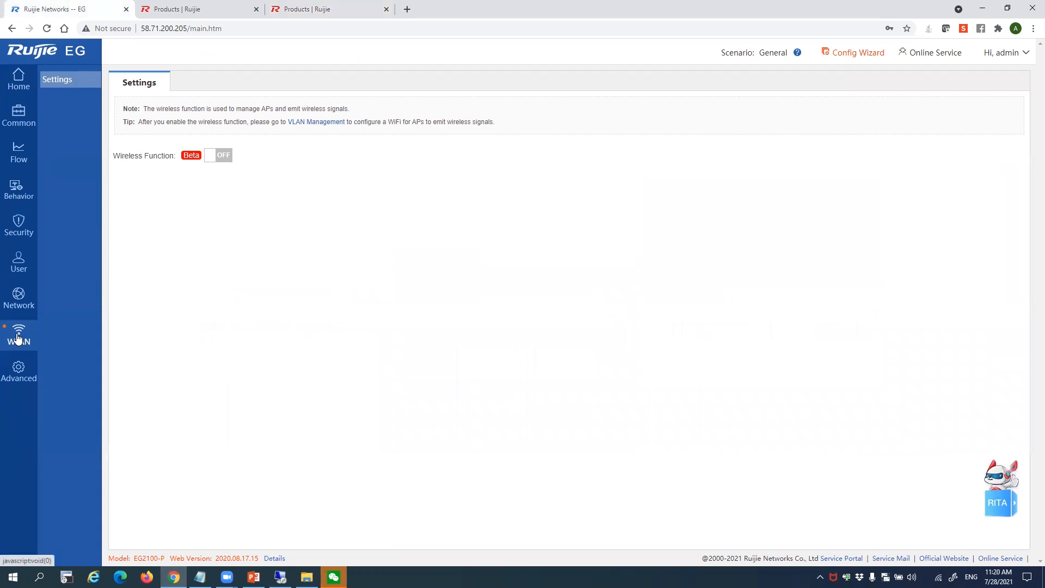
double_click(199, 156)
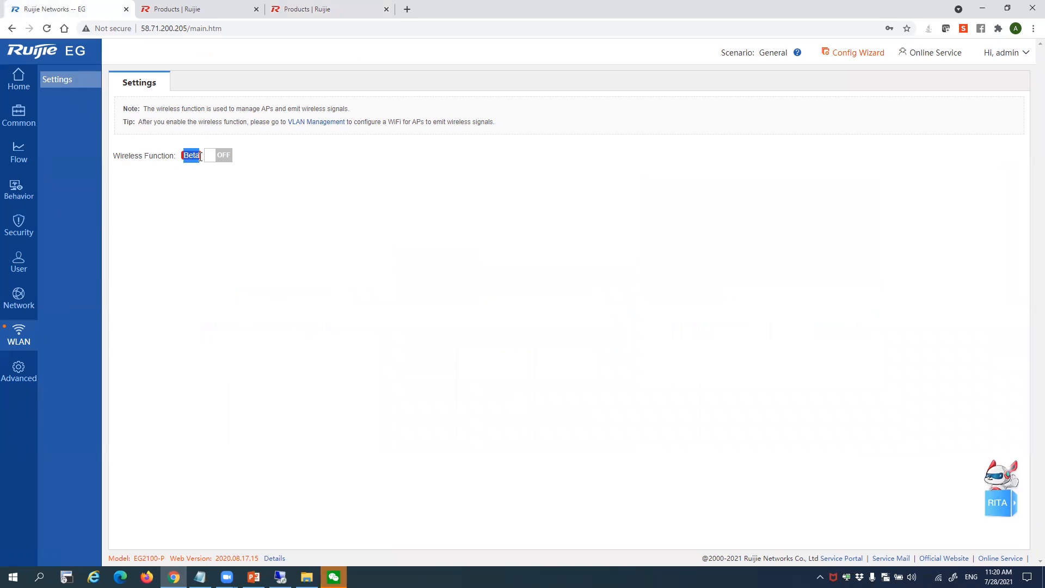
click(200, 204)
drag(190, 155, 193, 155)
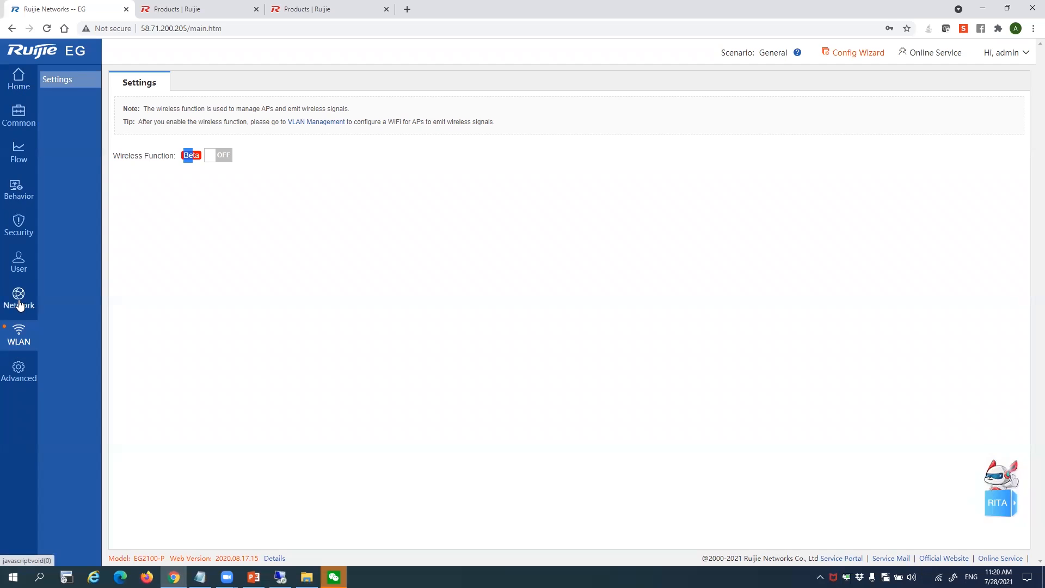
Check Interface Conversion's WAN1 port choices, leaving it as WAN, then view Link Detection
mouse_move(19, 304)
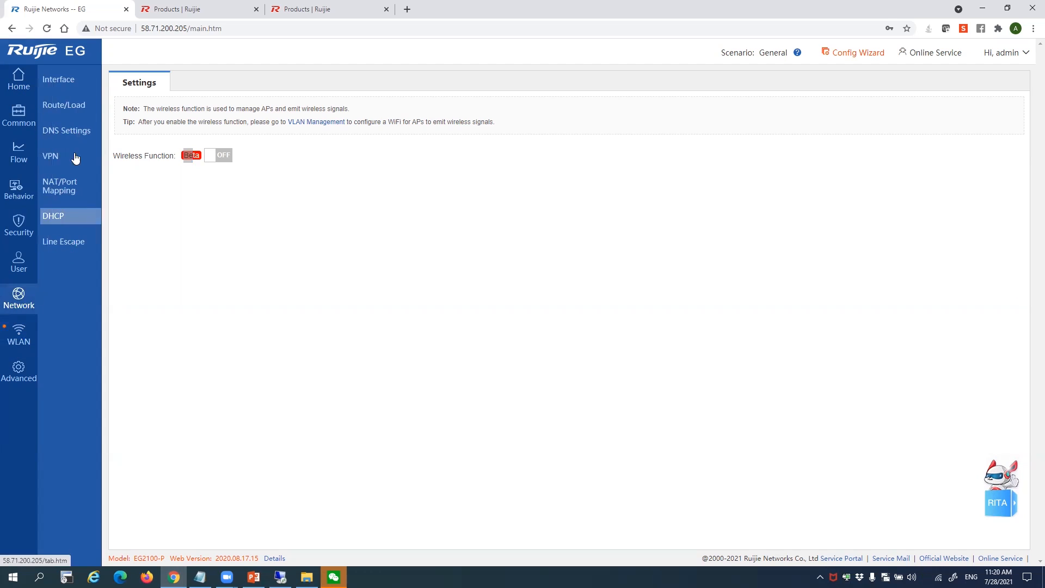
click(49, 78)
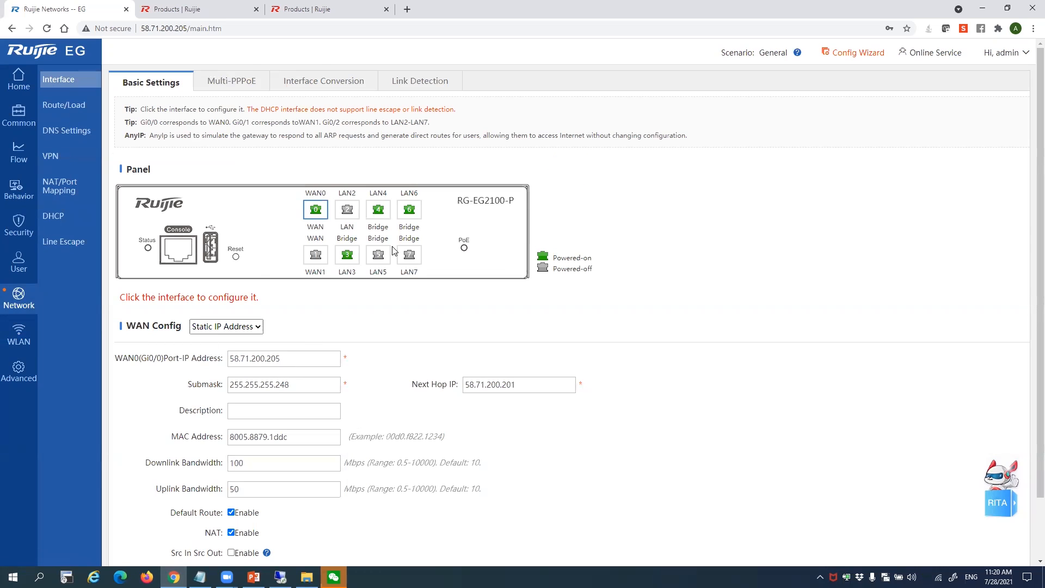
click(344, 84)
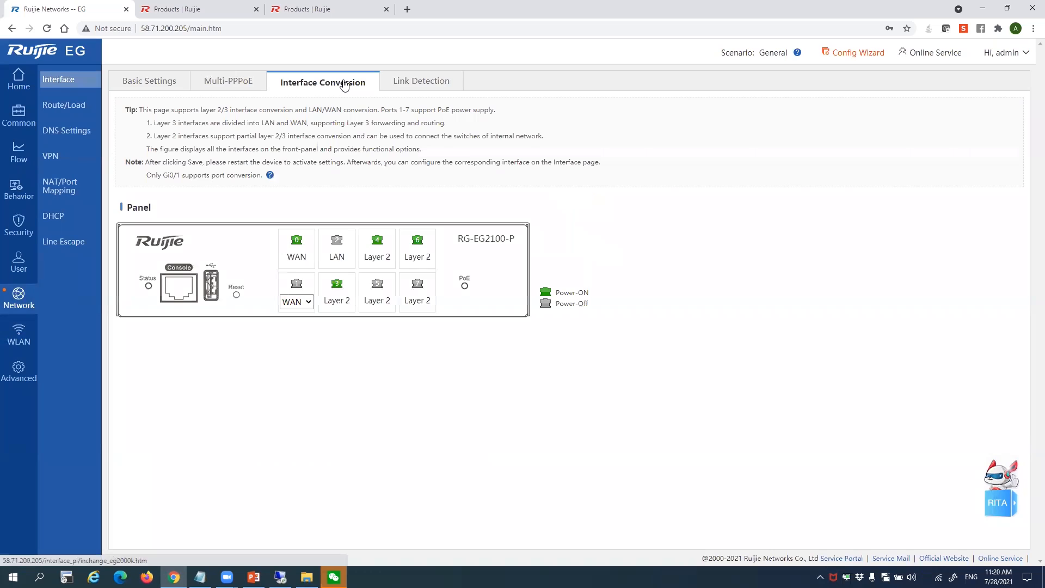
click(293, 303)
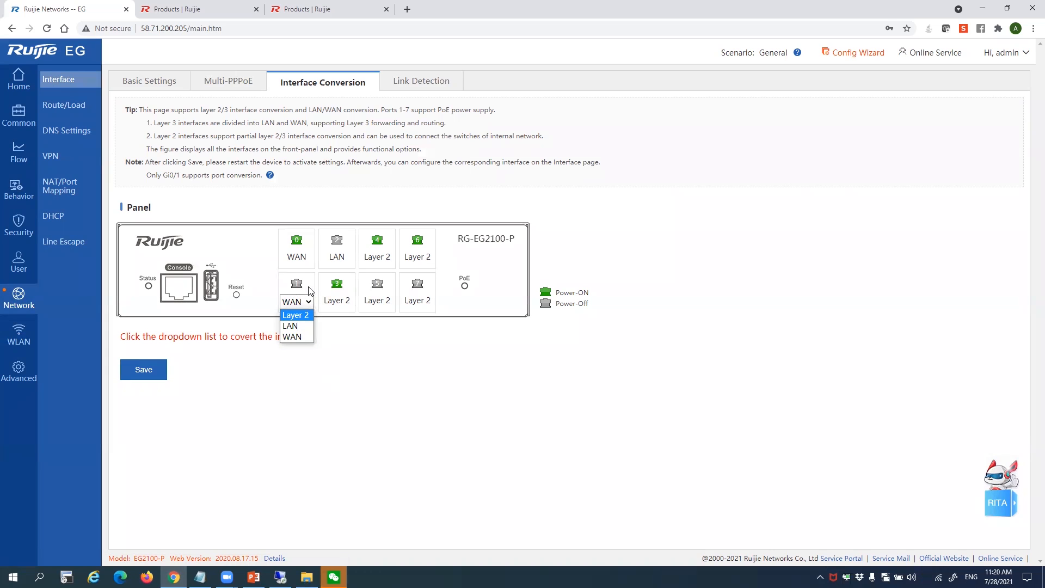
click(442, 122)
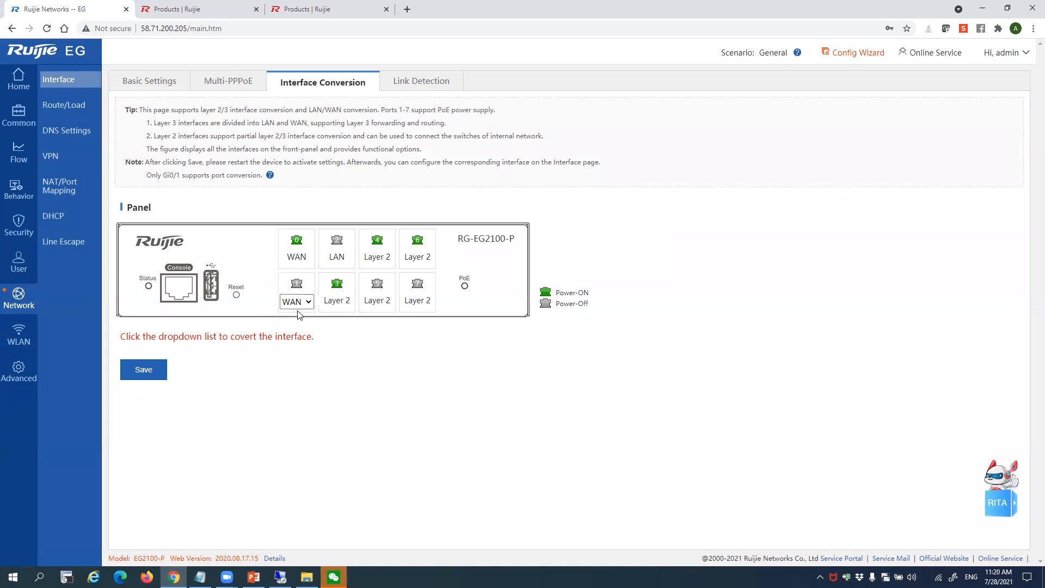
click(423, 89)
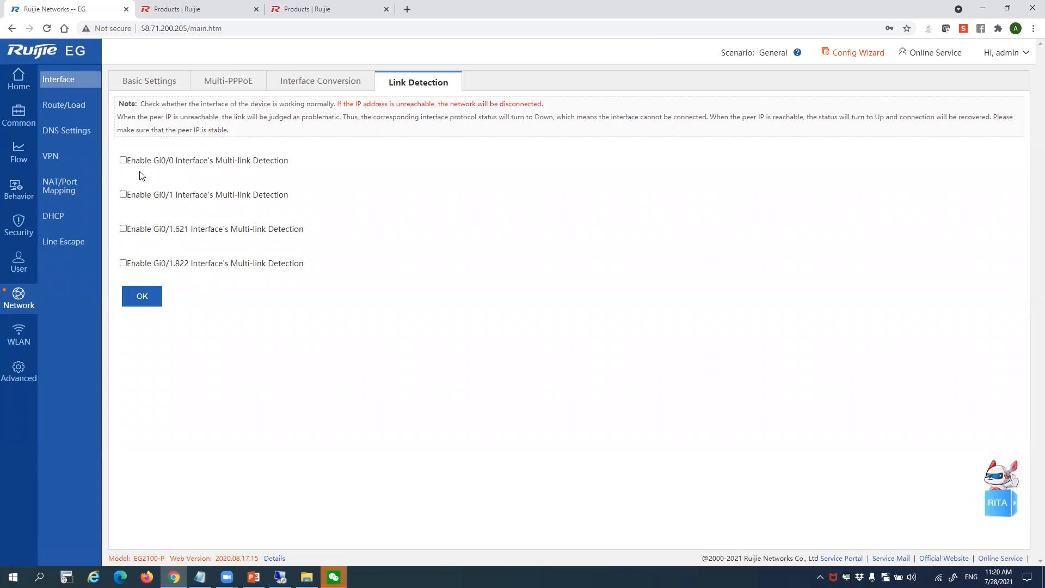
Try multi-link detection on Gi0/0, looking at its 100 ms interval and detection IP fields
click(124, 161)
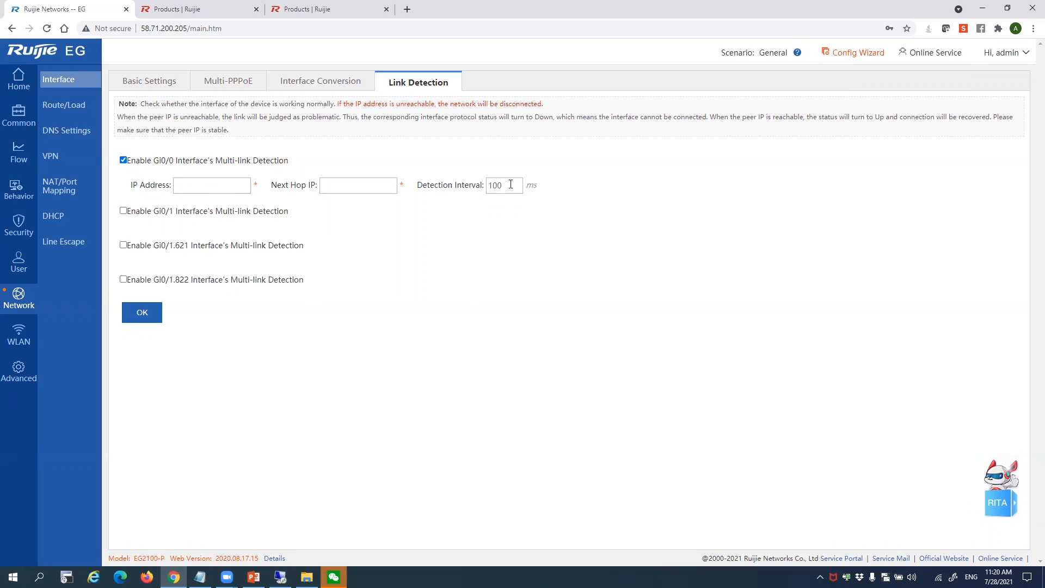
drag(511, 184, 466, 187)
click(181, 184)
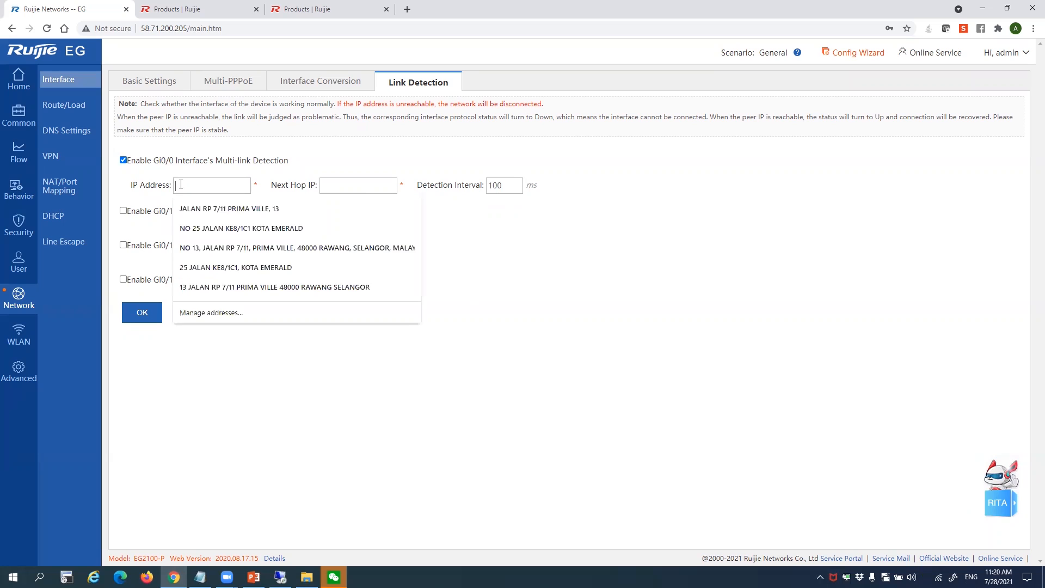
click(246, 162)
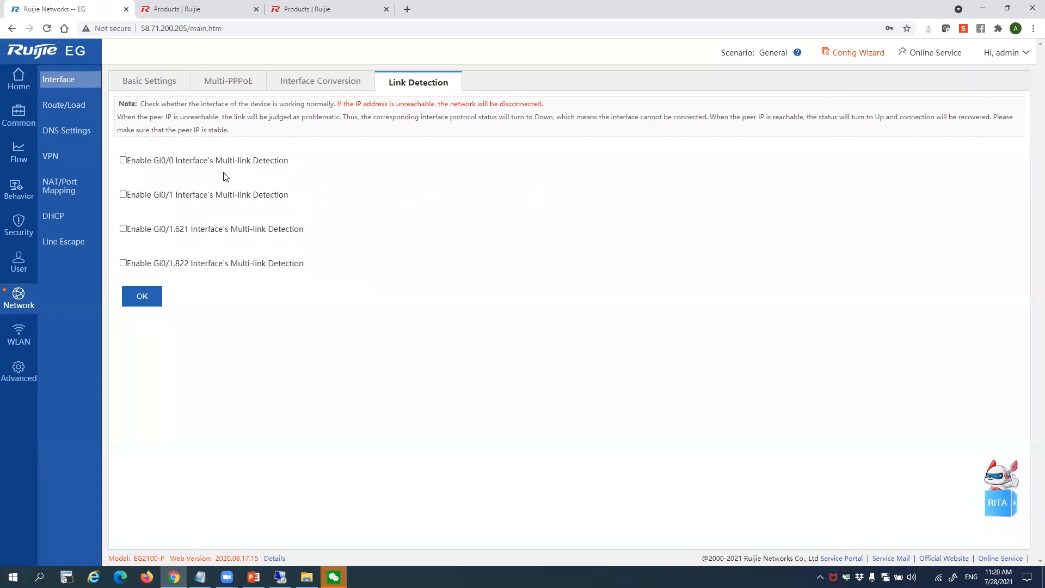
click(124, 162)
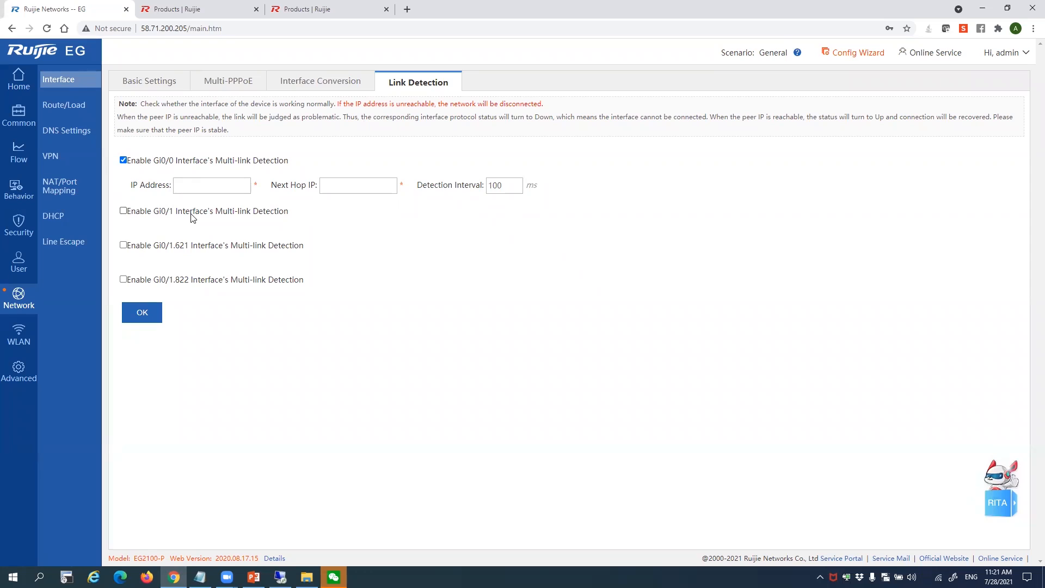
Tick Gi0/1, untick both Gi0/0 and Gi0/1, and go to Route/Load
click(123, 211)
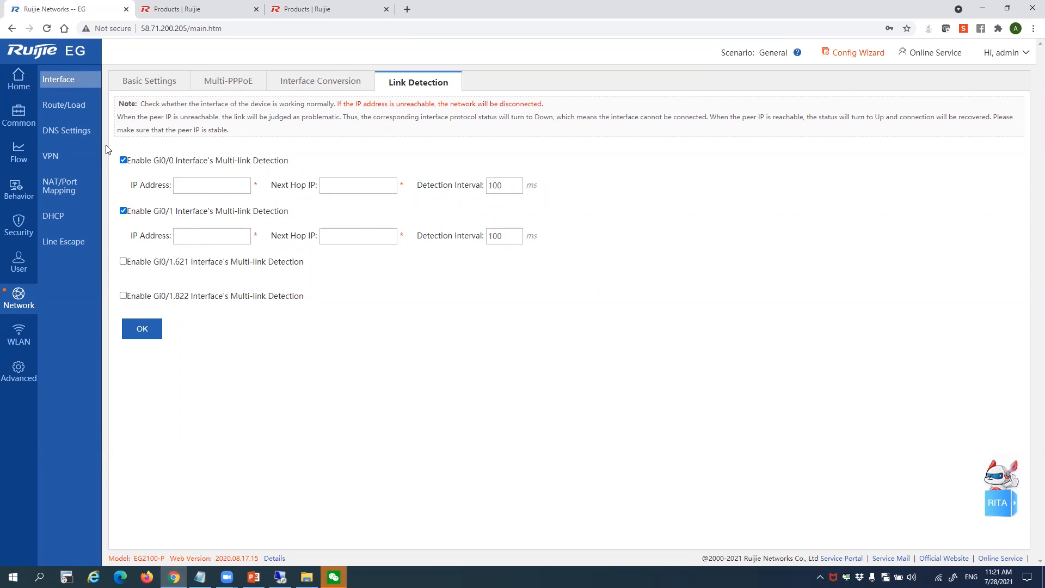
click(123, 160)
click(123, 195)
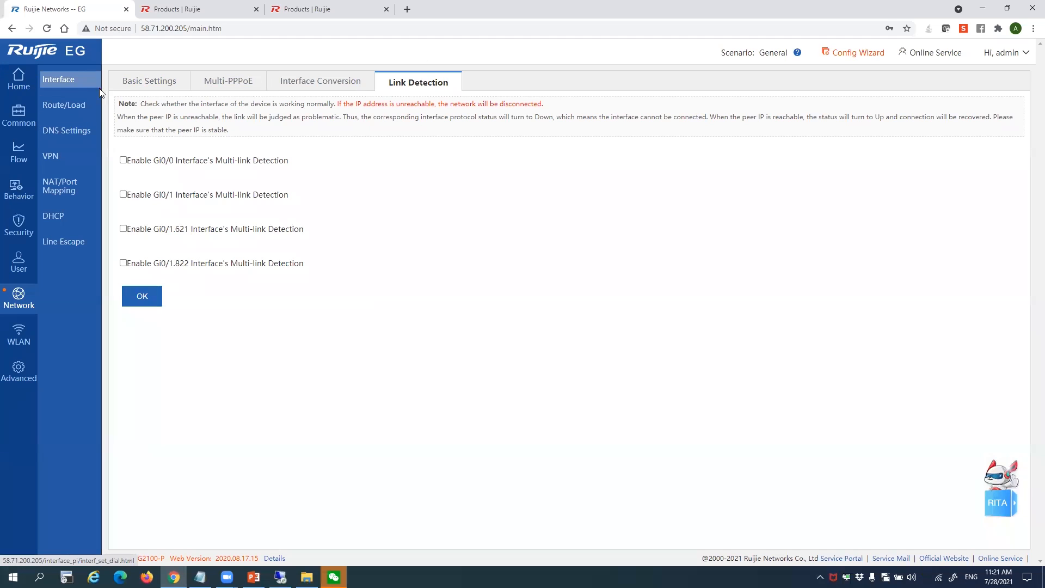
click(91, 104)
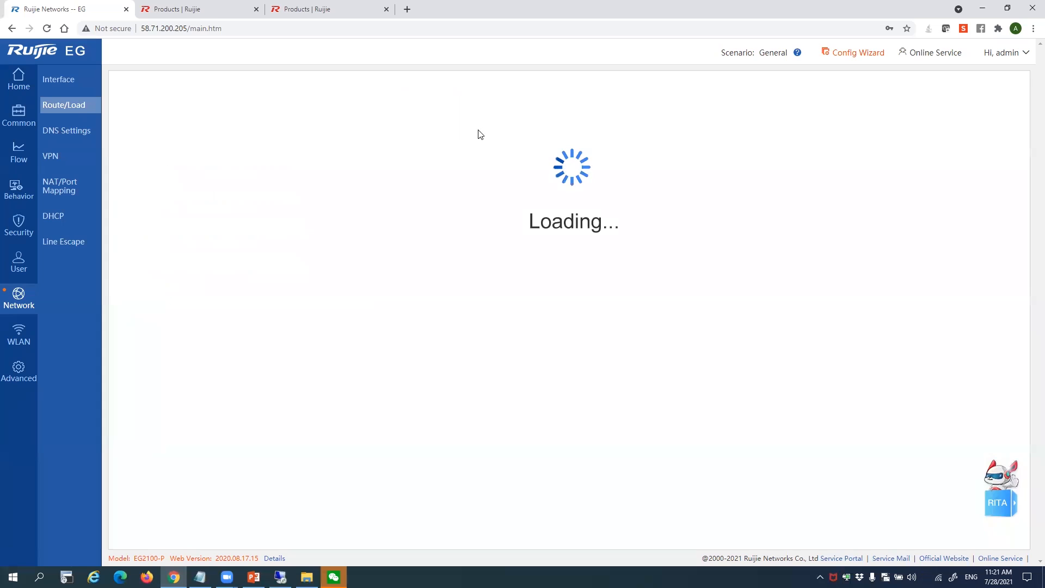
Enable load balancing and try Gi0/0, then Gi0/1, in Custom Interface Weight without saving a weight
click(348, 88)
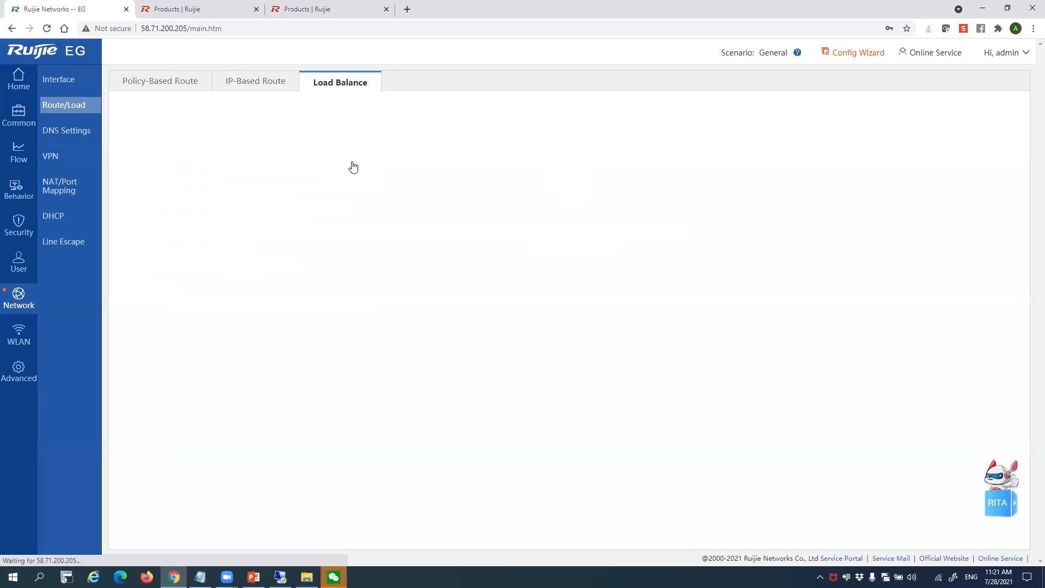
click(234, 144)
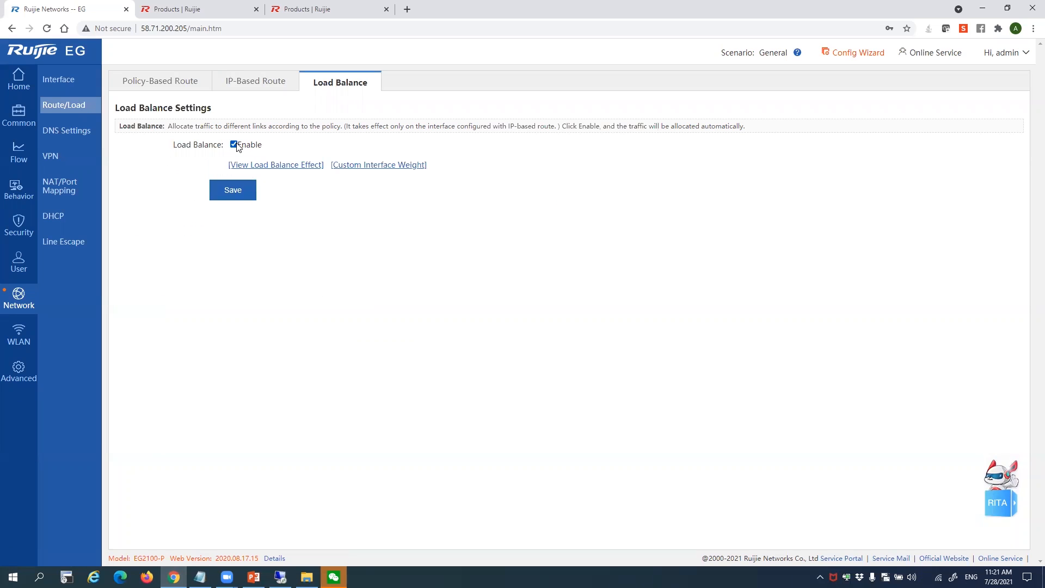
click(365, 164)
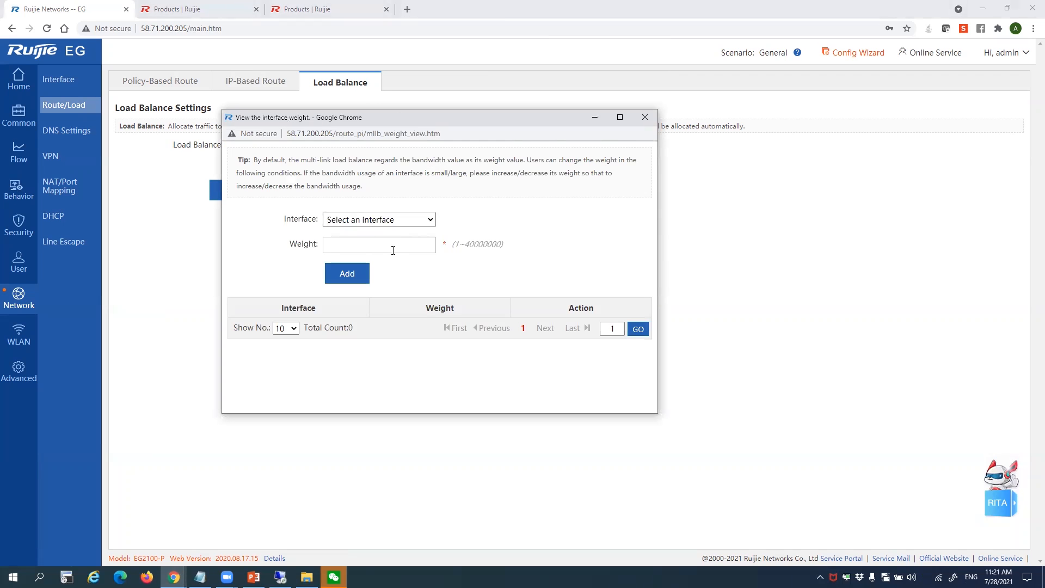
click(430, 219)
click(392, 243)
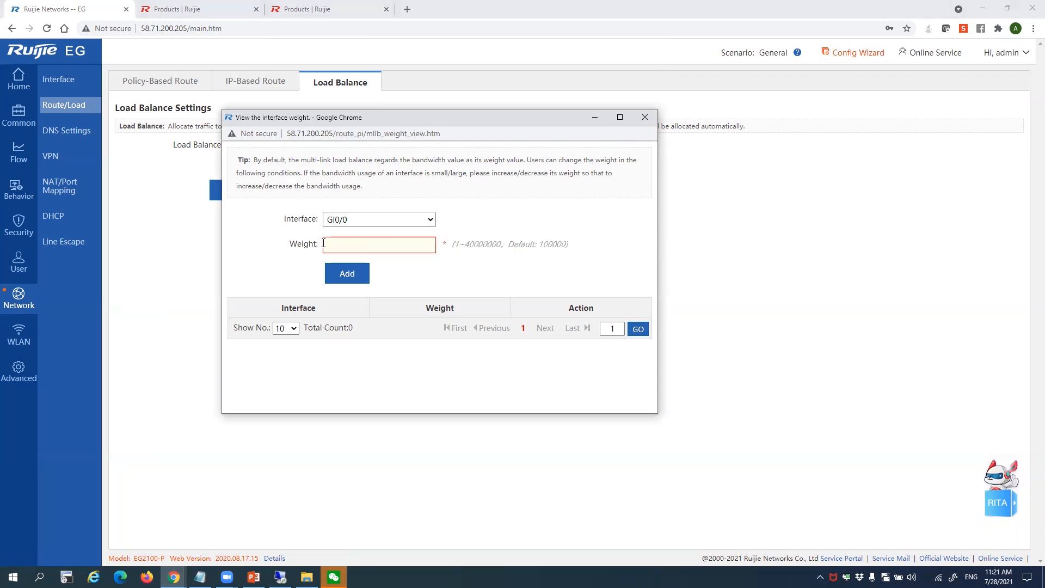
click(365, 243)
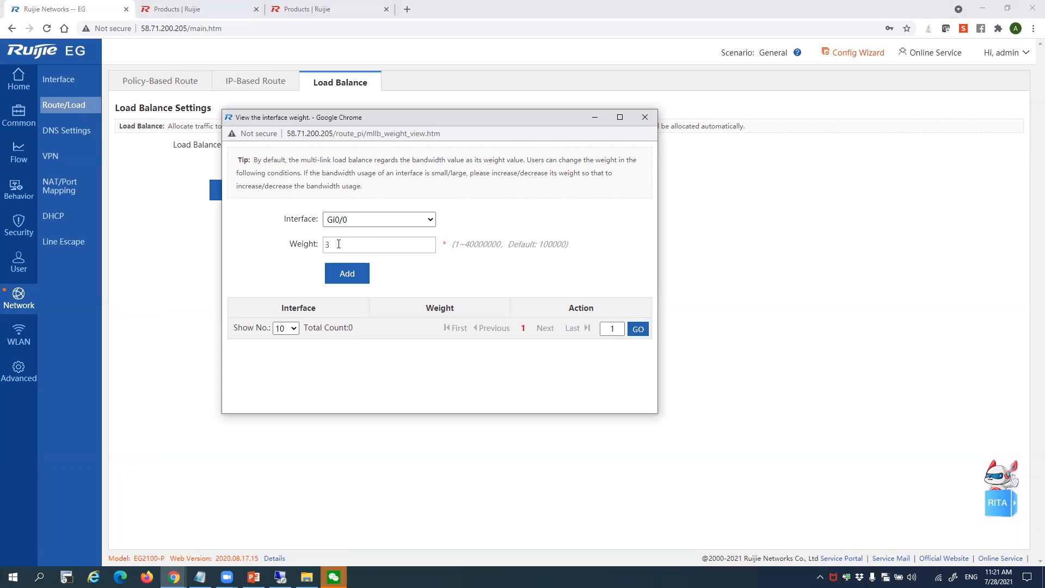
click(351, 220)
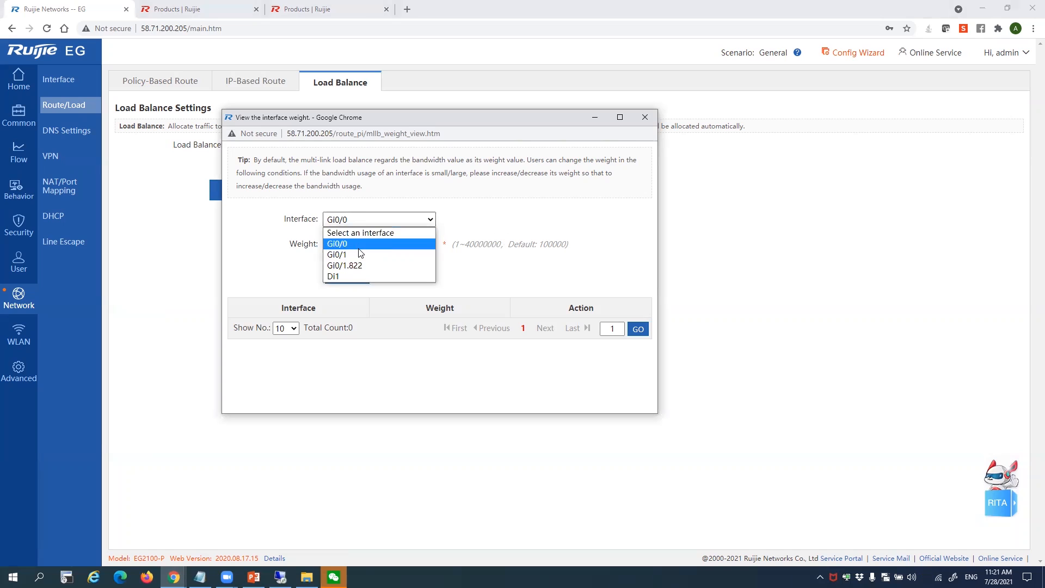
click(358, 255)
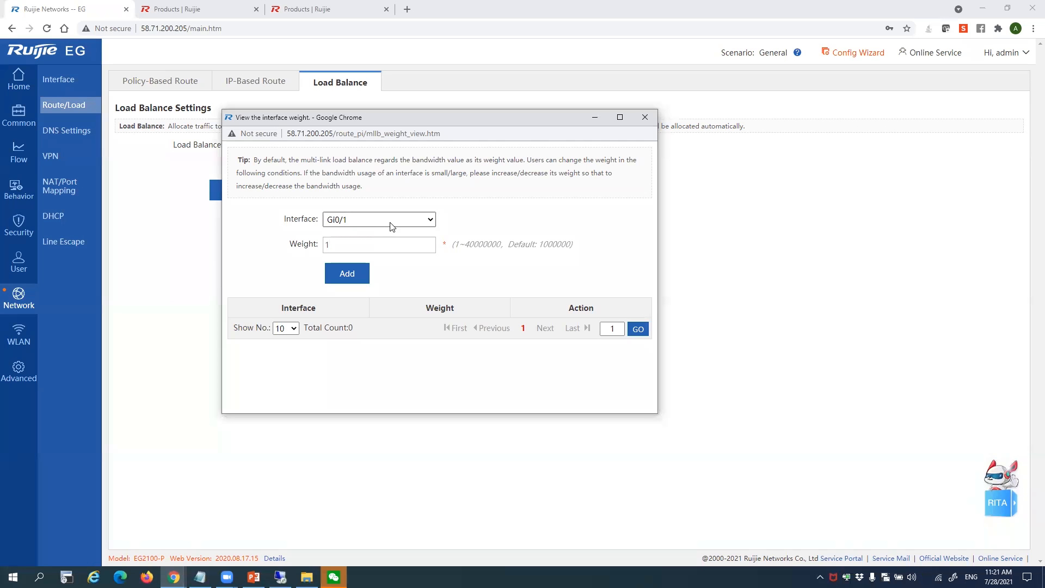
click(645, 118)
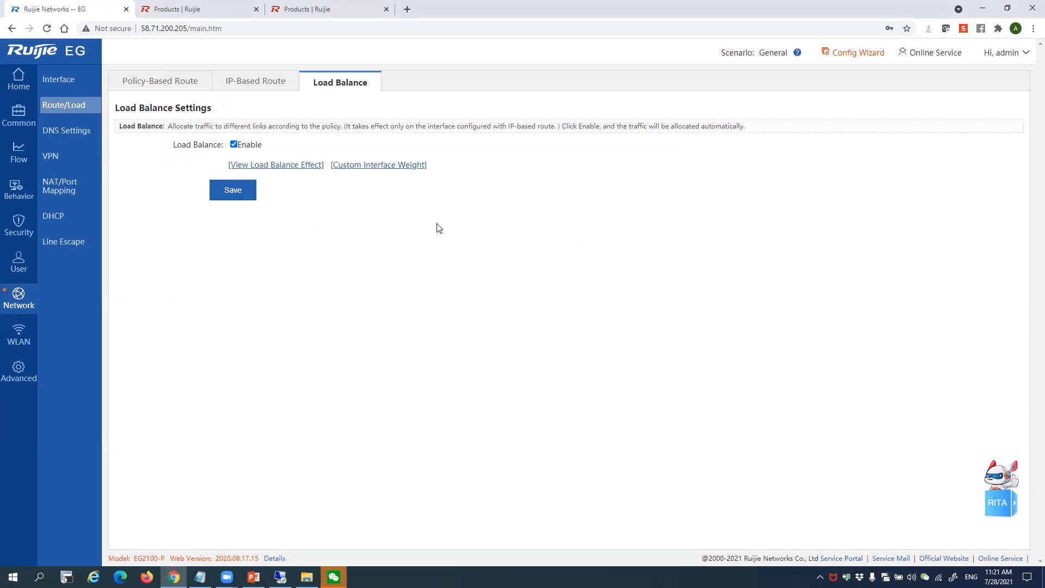
Switch load balancing back off, look over the DNS servers, and bring up the Port Mapping list
click(234, 145)
click(68, 131)
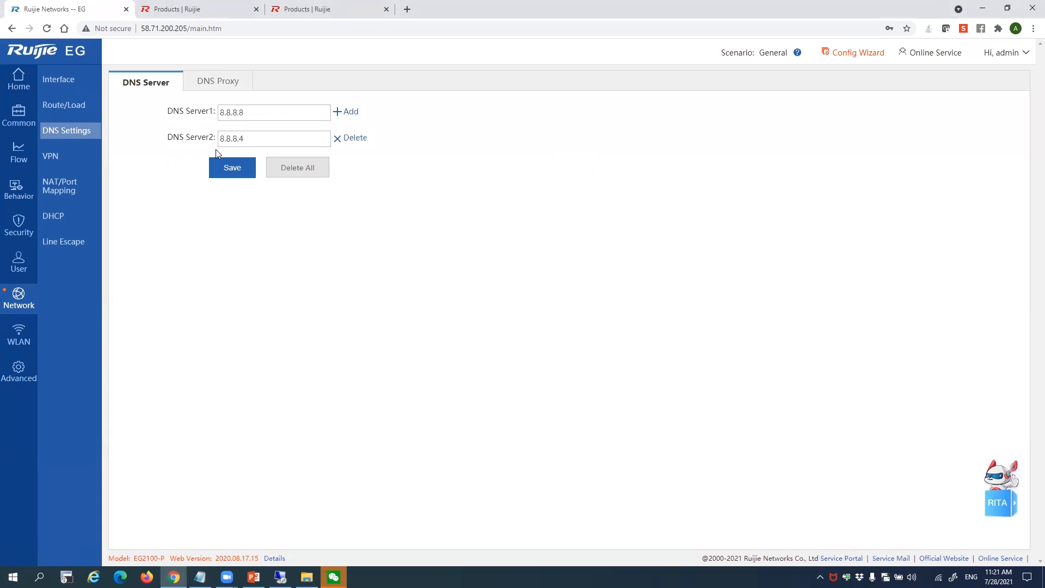
click(62, 186)
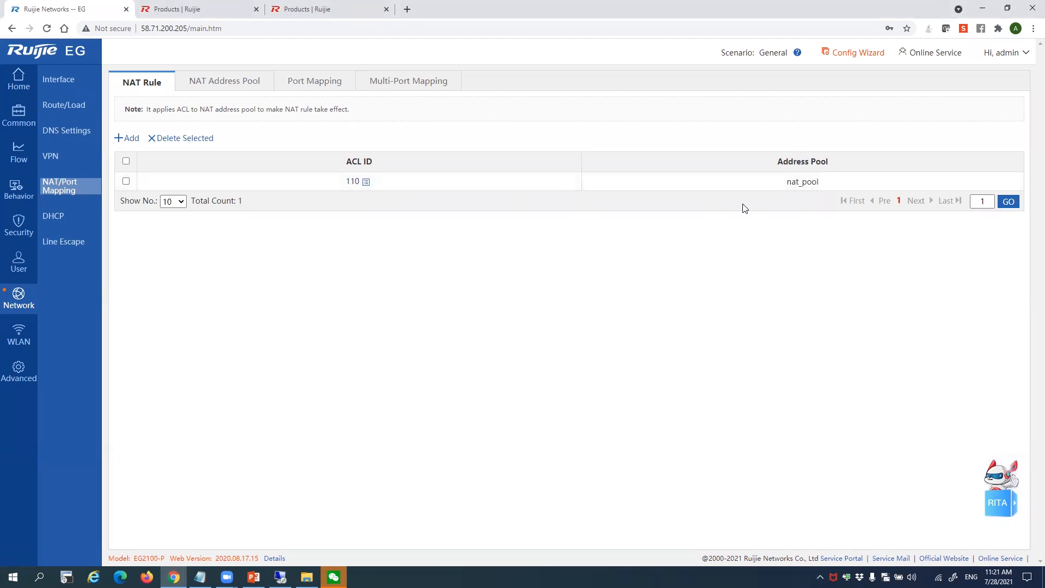
click(342, 81)
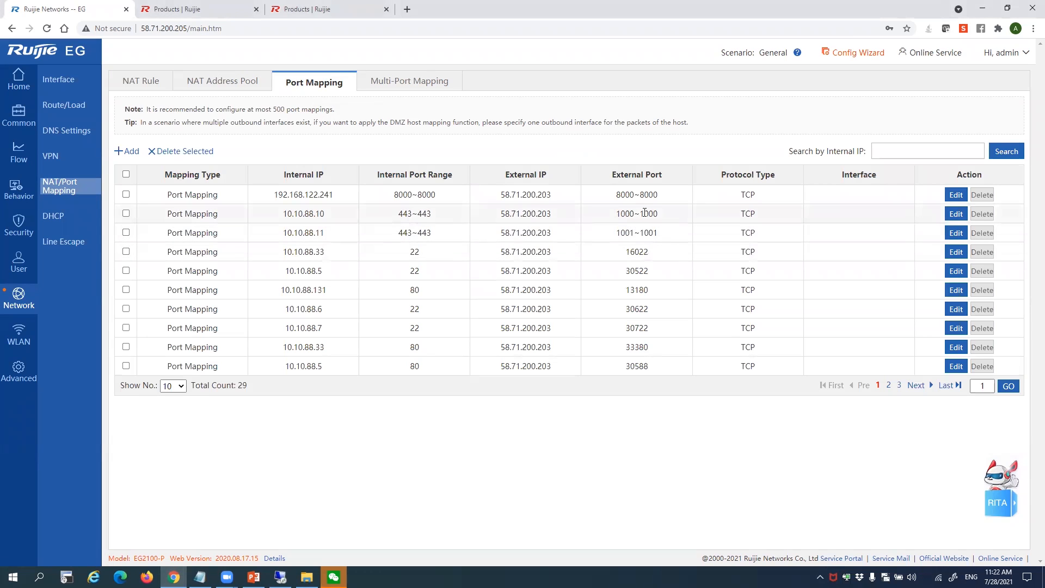
Highlight the first mapping's external IP, internal IP 192.168.122.241 and port ranges, then view VPN
drag(563, 195, 479, 195)
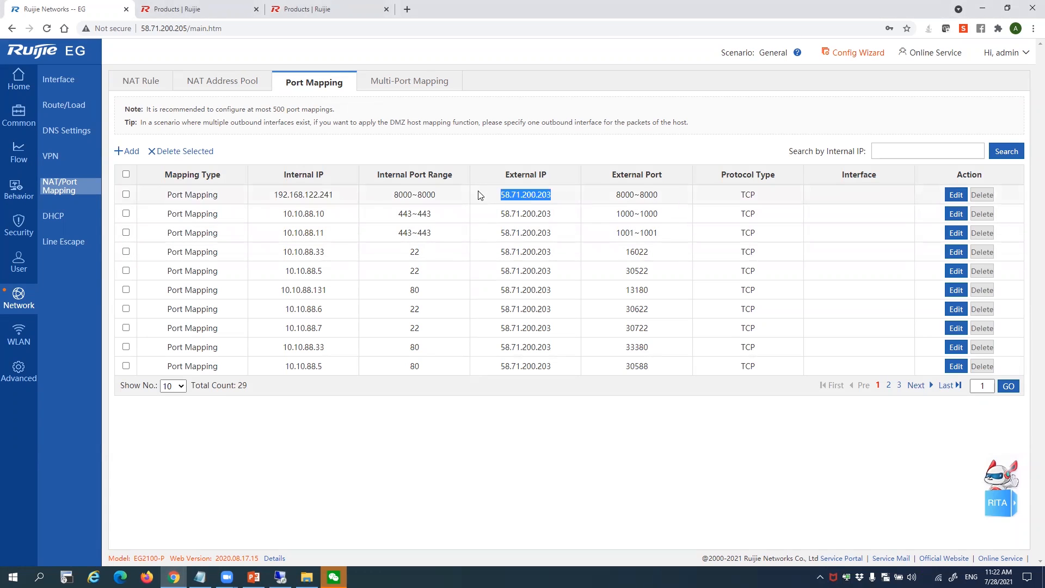
drag(564, 195, 477, 195)
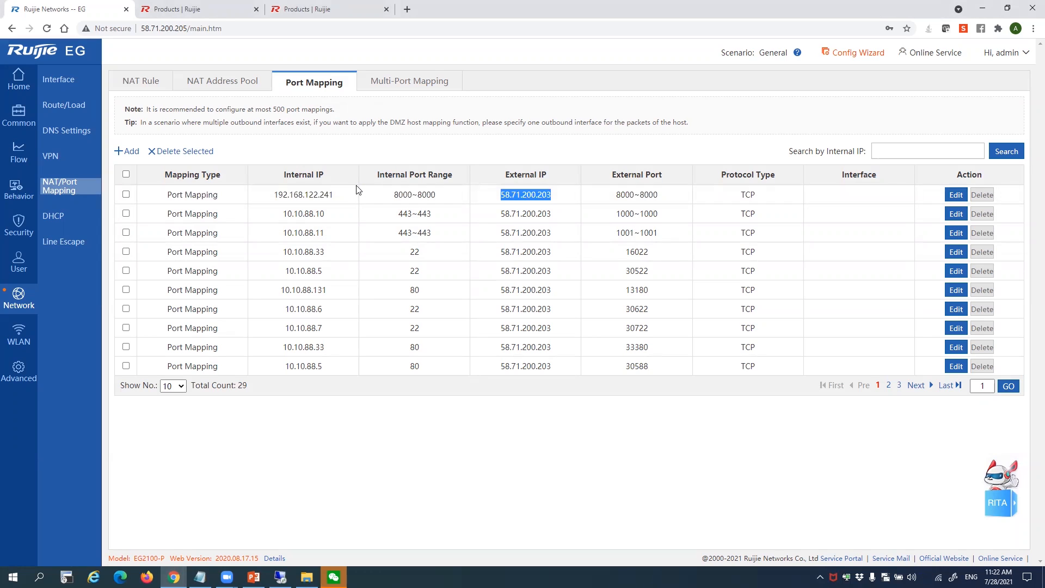
drag(351, 195, 234, 200)
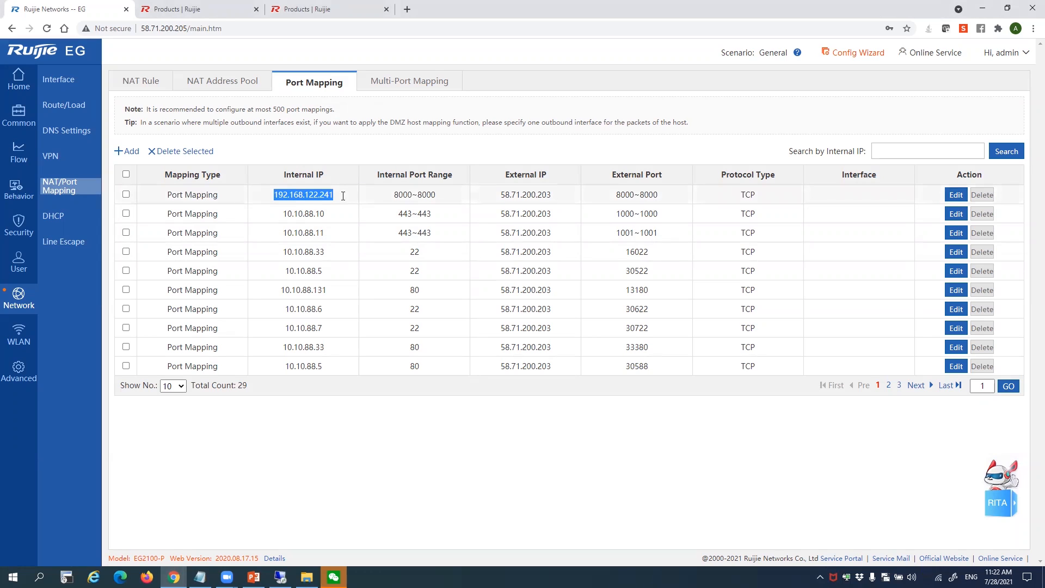
drag(389, 196, 439, 196)
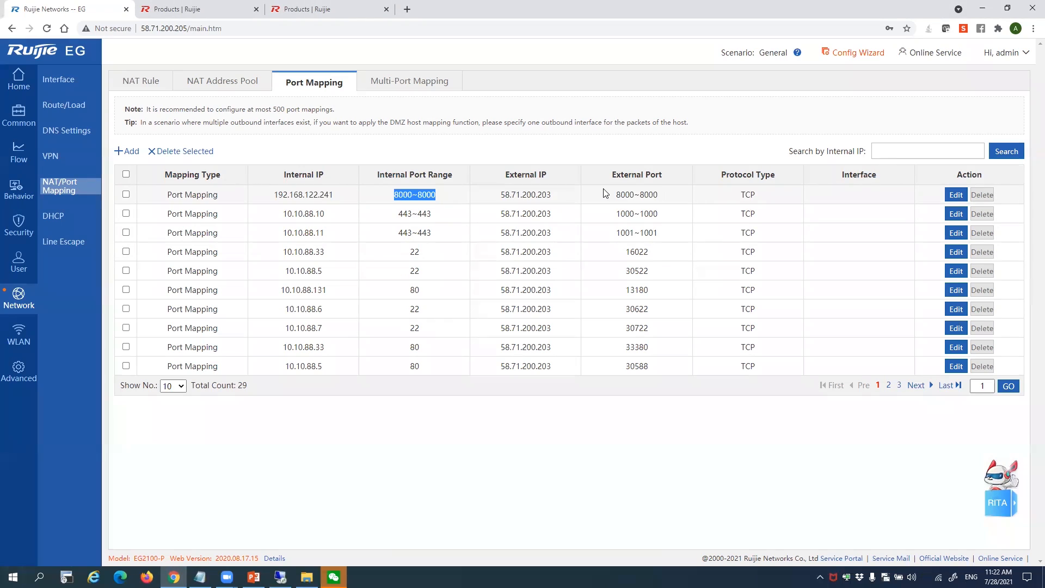
drag(608, 195, 657, 190)
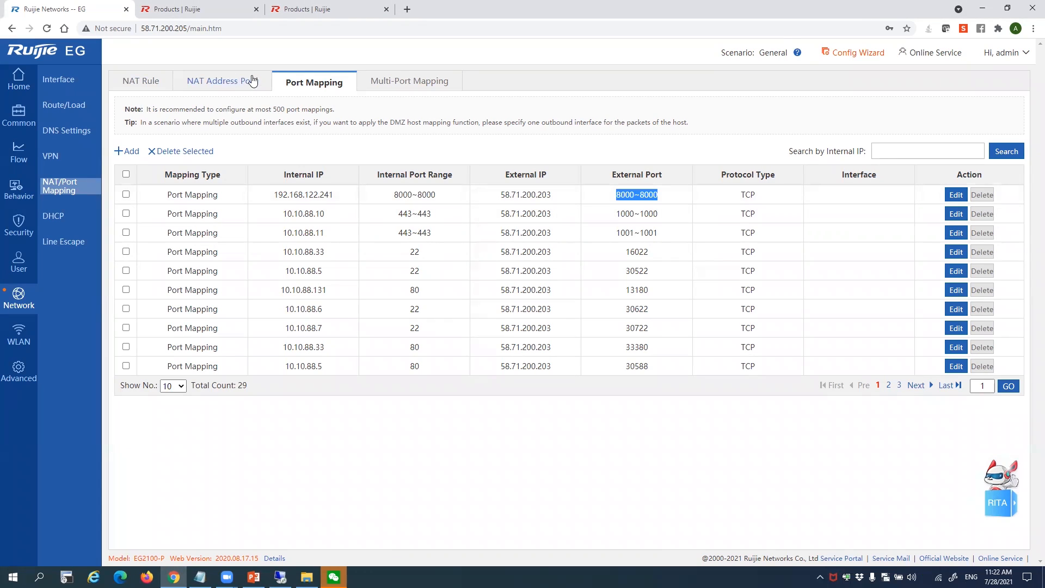
click(68, 156)
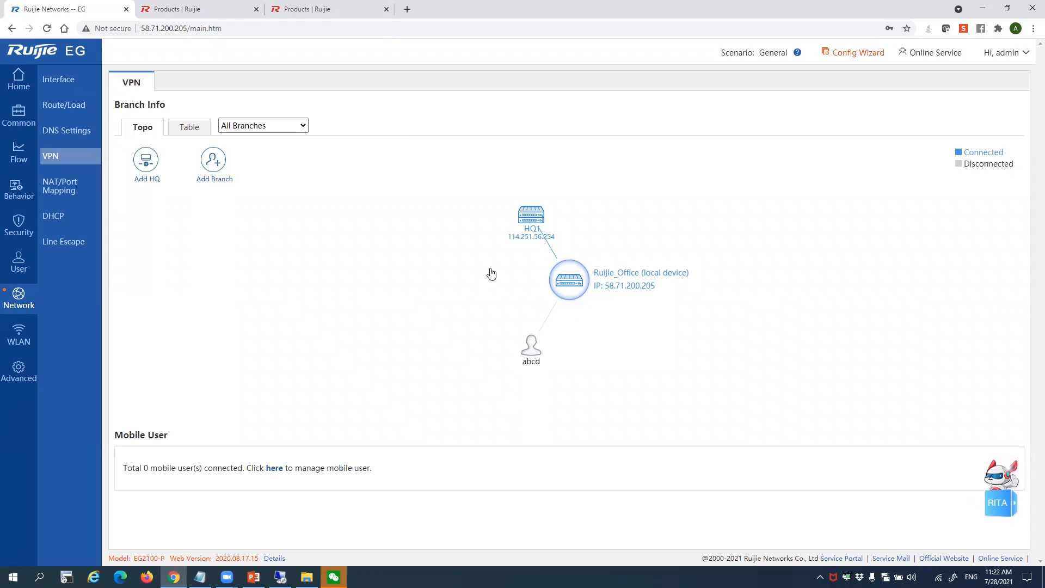
In the VPN table view, inspect HQ1's connection details and status, then go to DHCP settings
click(189, 127)
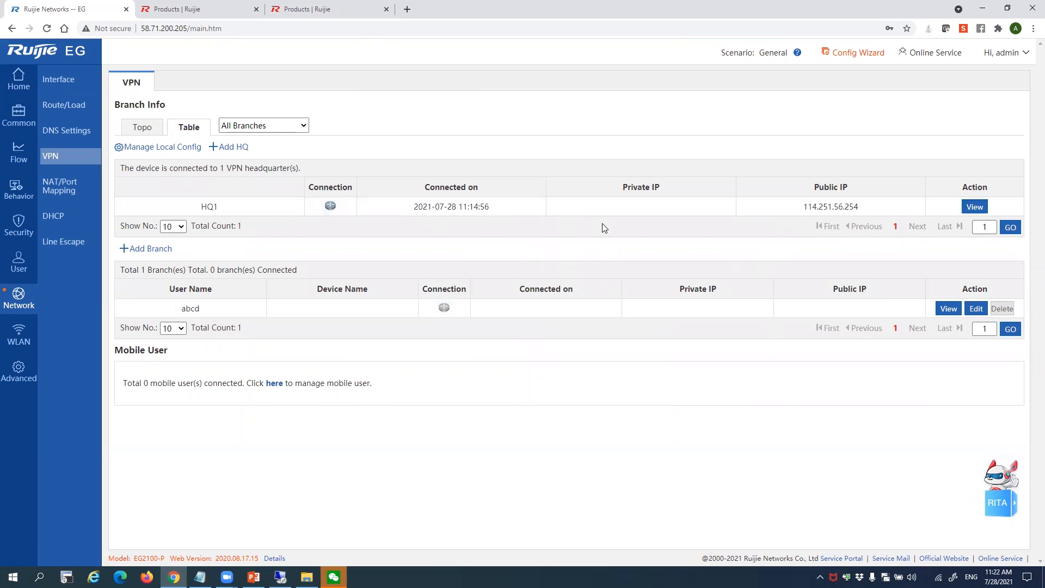
click(977, 208)
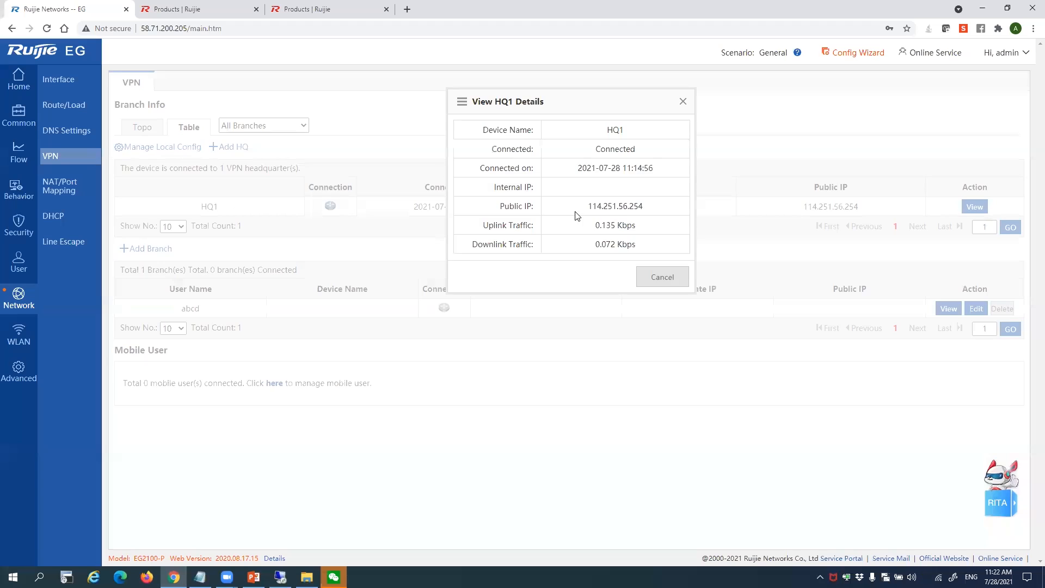
drag(625, 160, 626, 151)
click(683, 102)
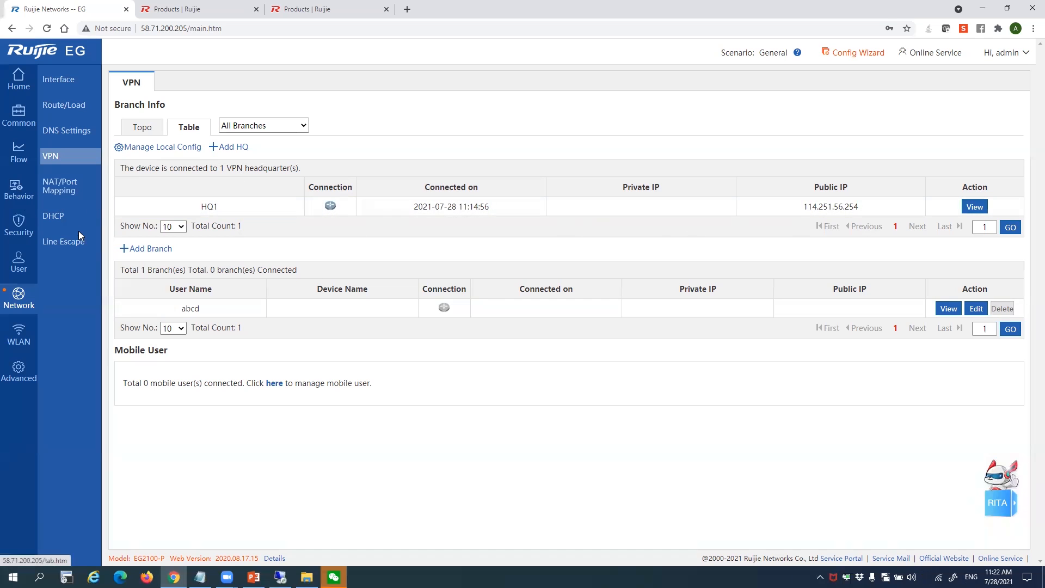
click(73, 217)
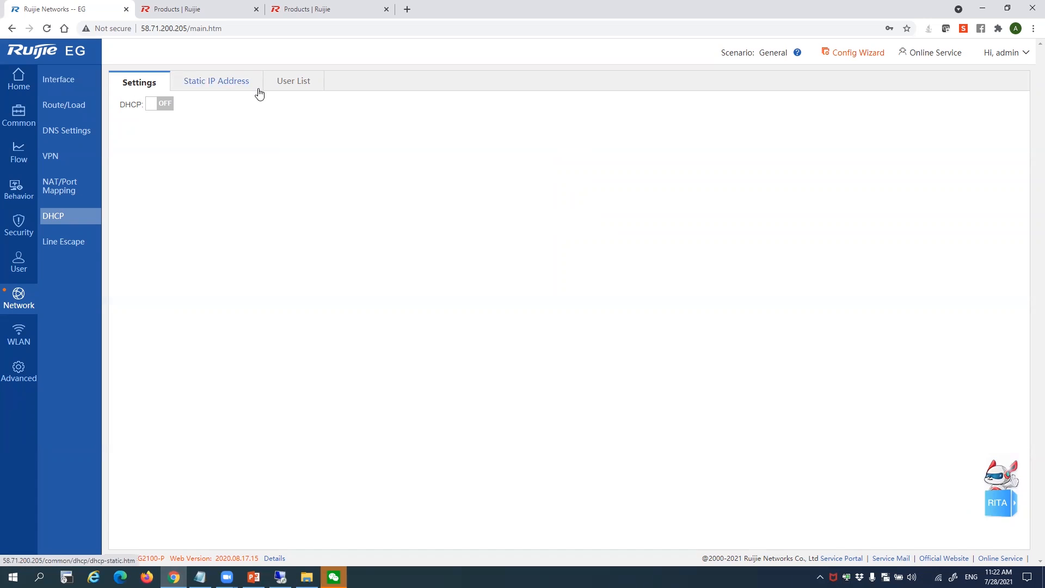
Under Advanced > System, step through Restart, Factory Reset, Backup, System Time and Enhancement pages
click(19, 370)
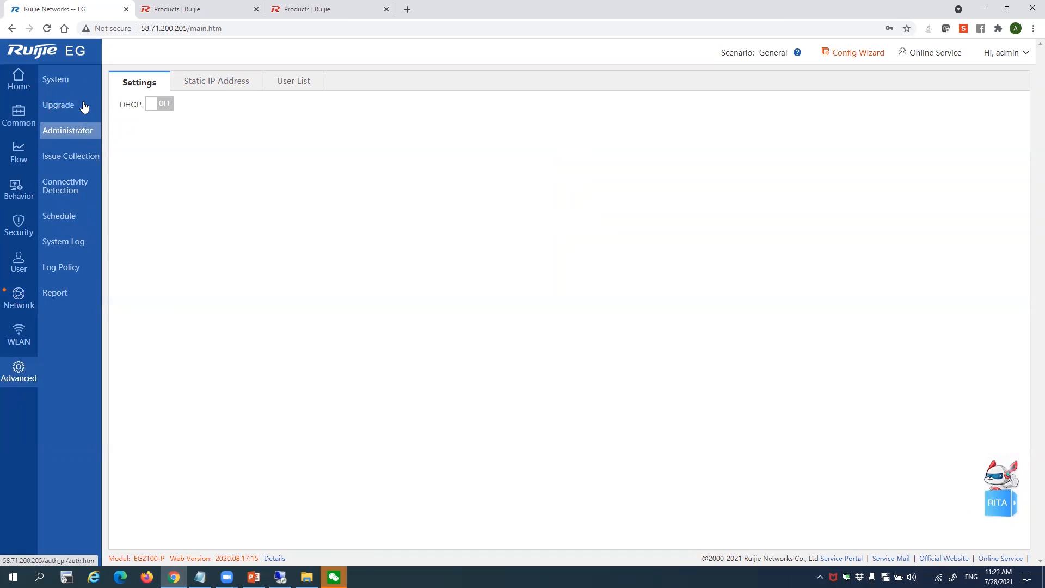
click(83, 82)
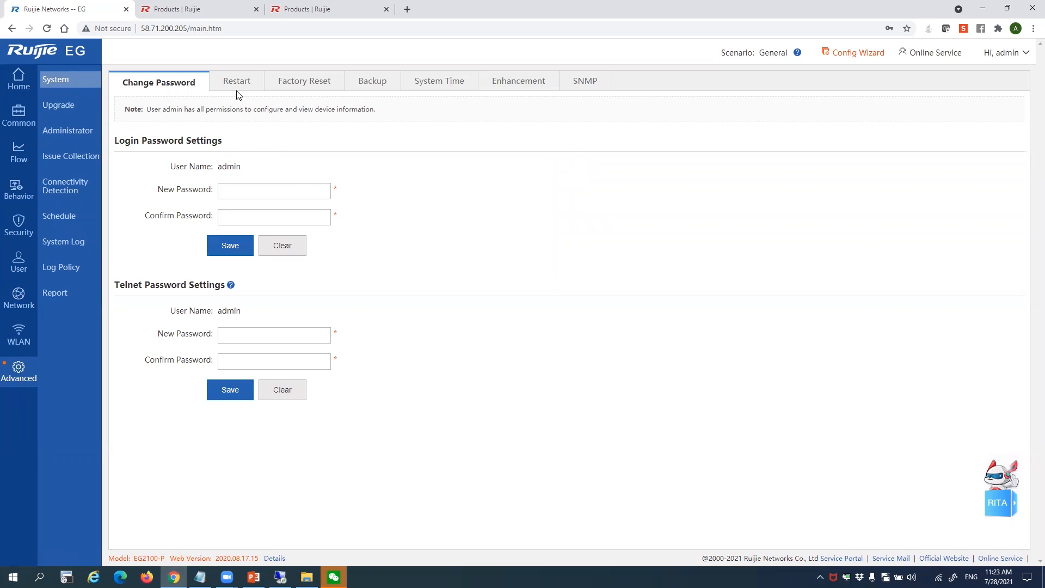
click(241, 86)
click(305, 84)
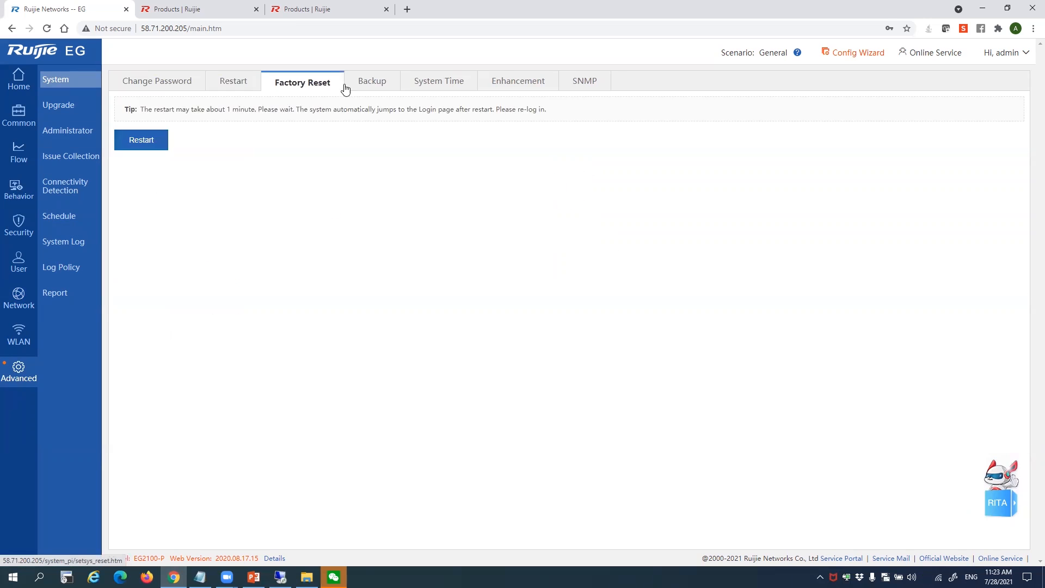
click(377, 85)
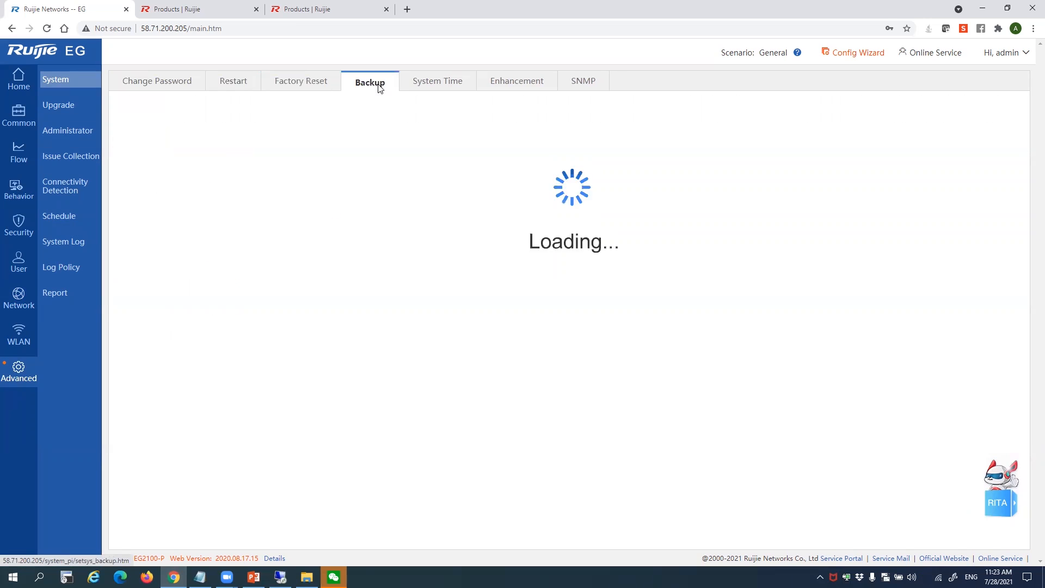
click(430, 87)
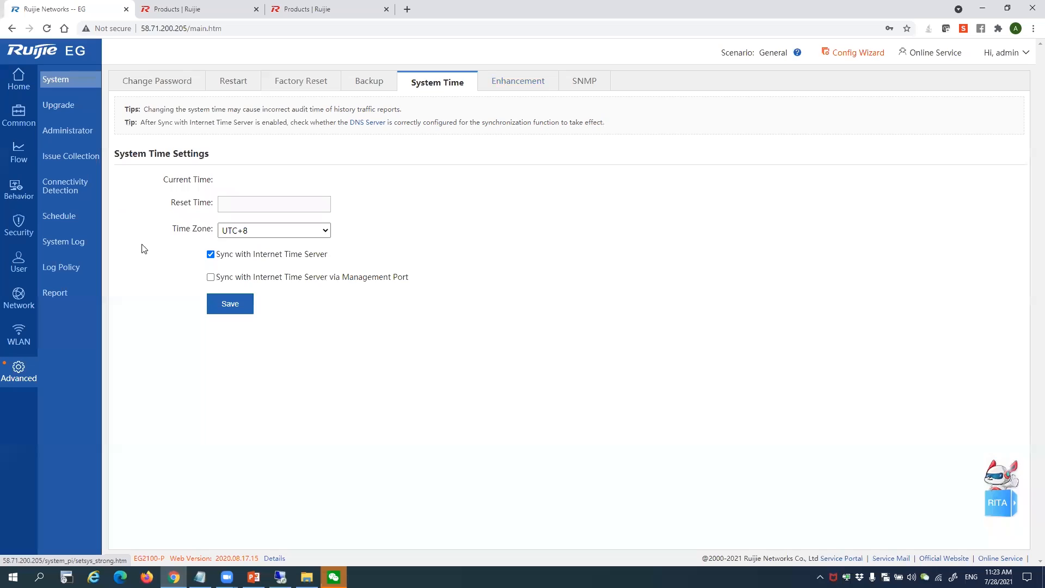
click(544, 81)
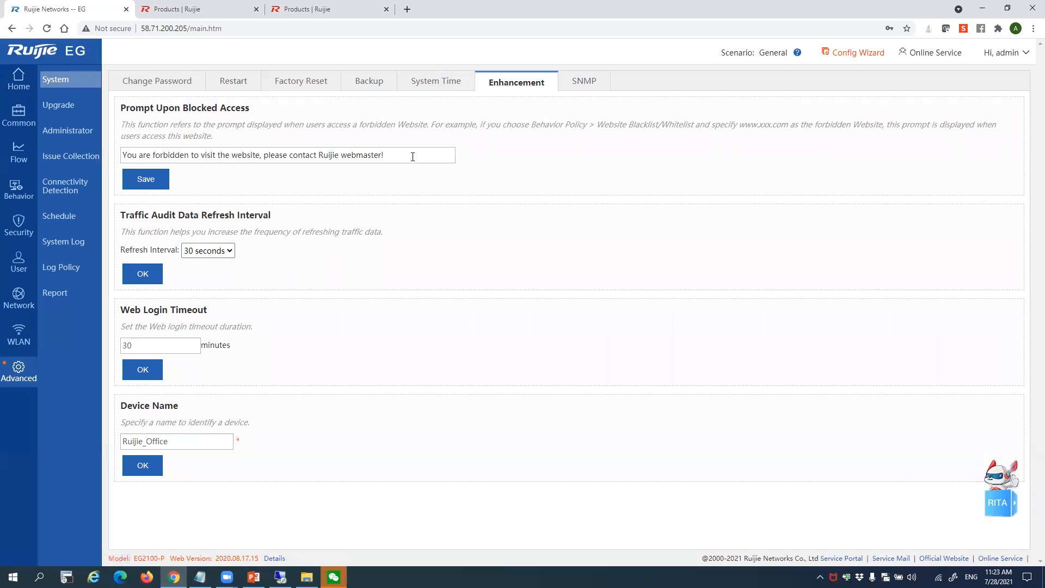
In Enhancement, select the blocked-access prompt, 30-minute web login timeout and device name Ruijie_Office
drag(413, 157, 119, 174)
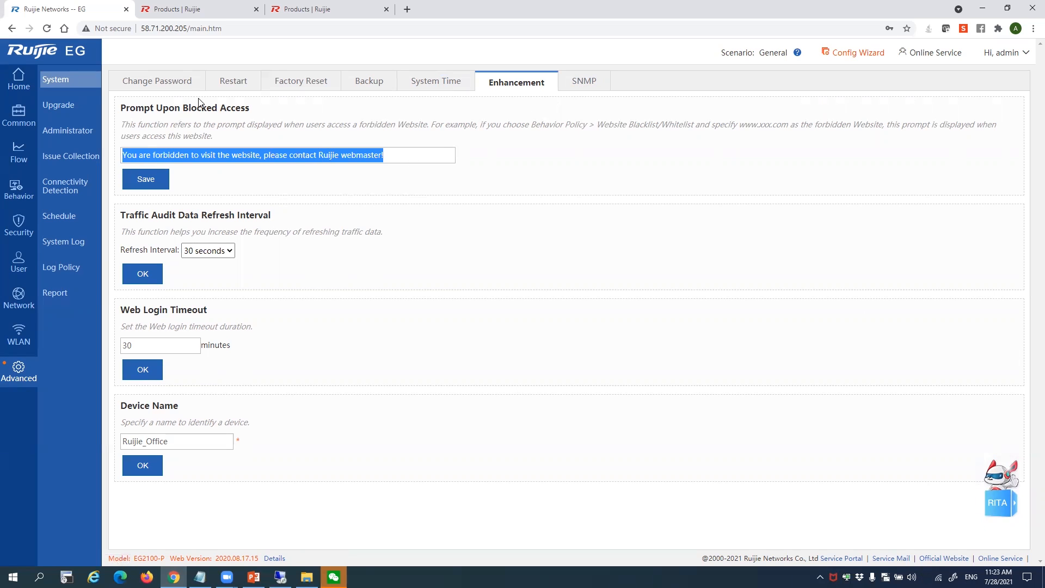
click(145, 156)
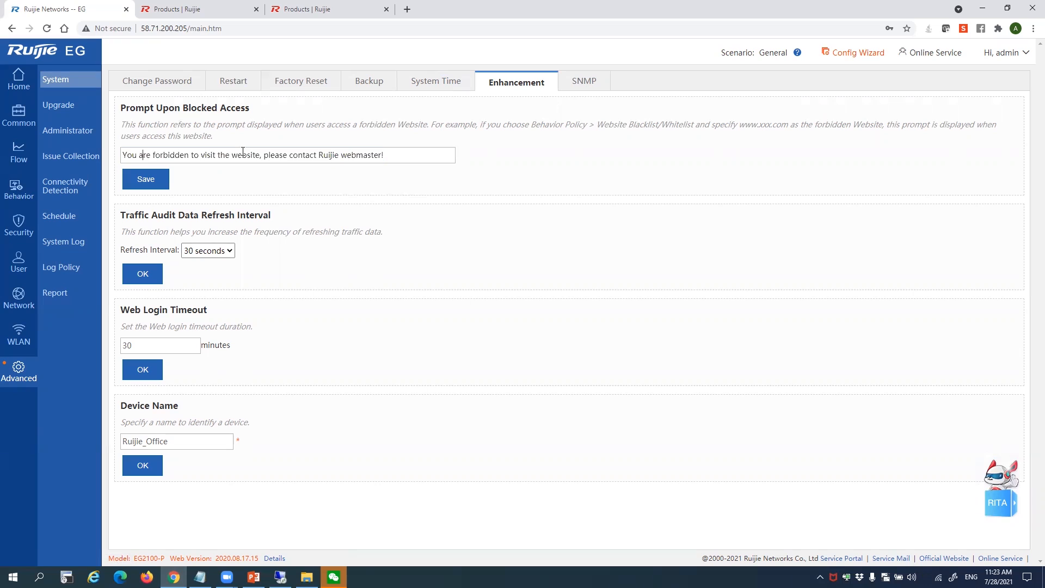
drag(387, 157, 92, 156)
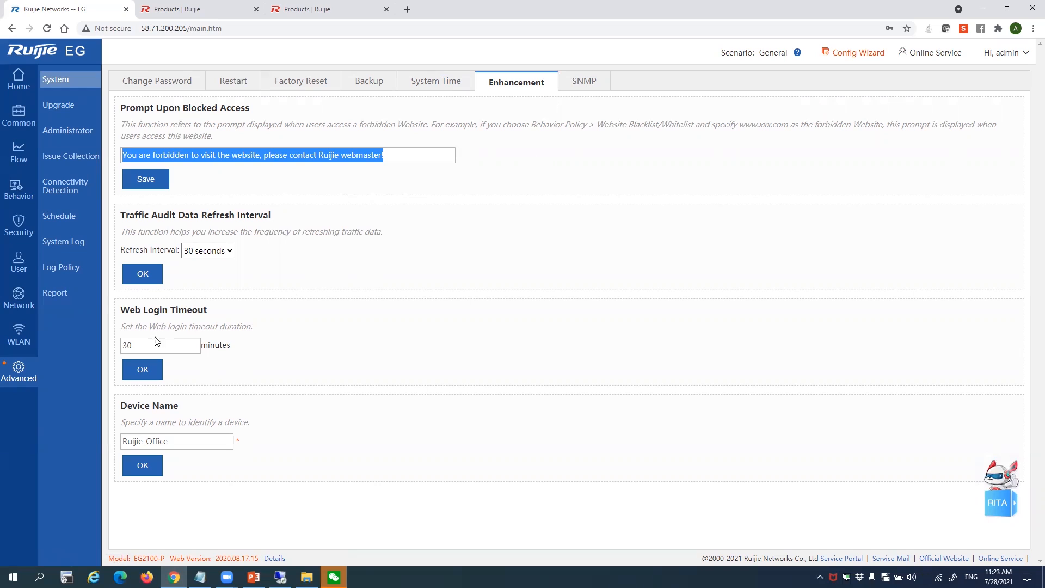
drag(155, 340, 101, 347)
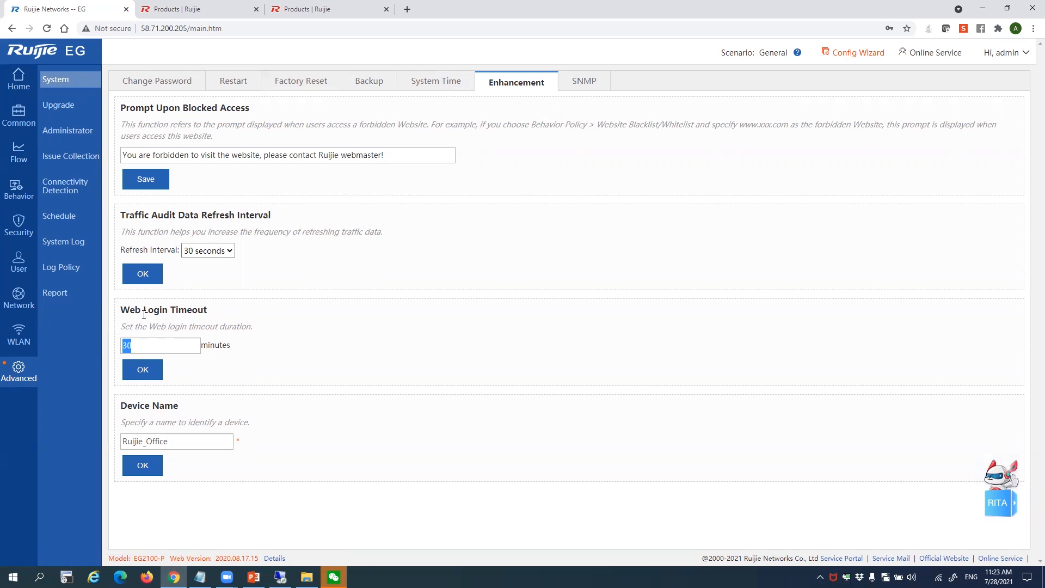
double_click(191, 435)
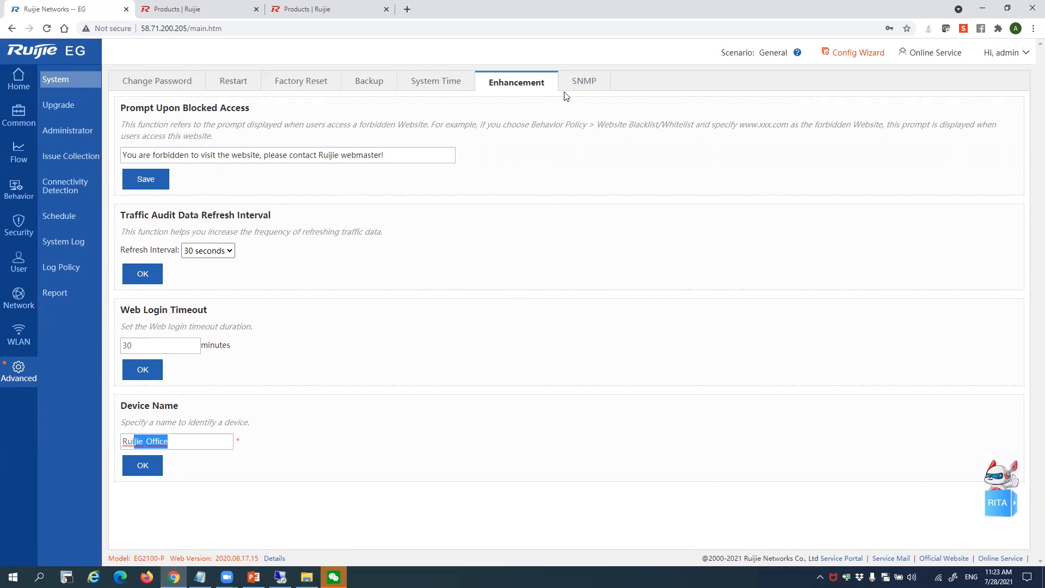
click(581, 85)
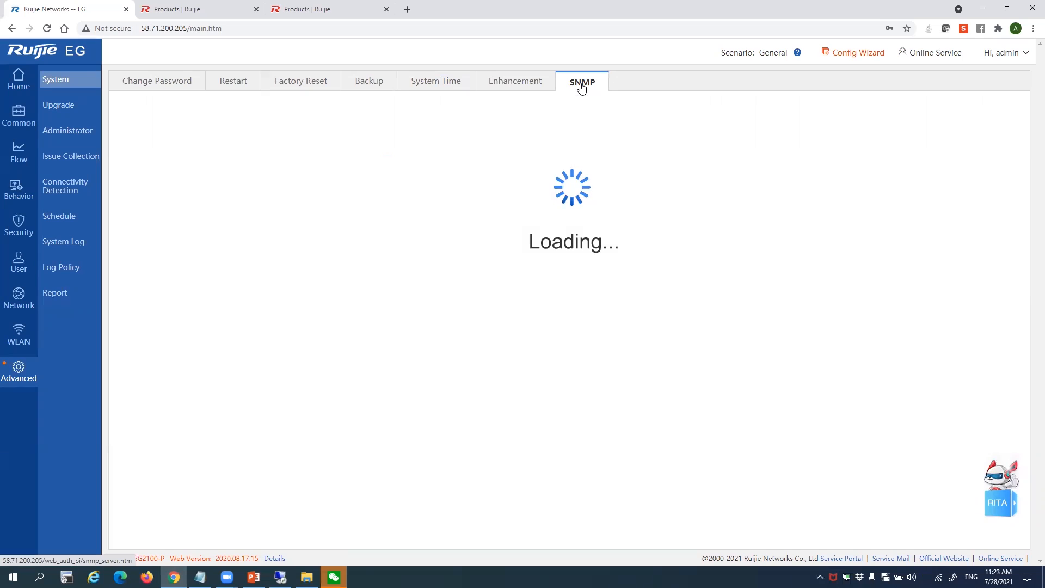
Highlight the signature database versions on Upgrade, then pass through Administrator to Issue Collection
click(59, 105)
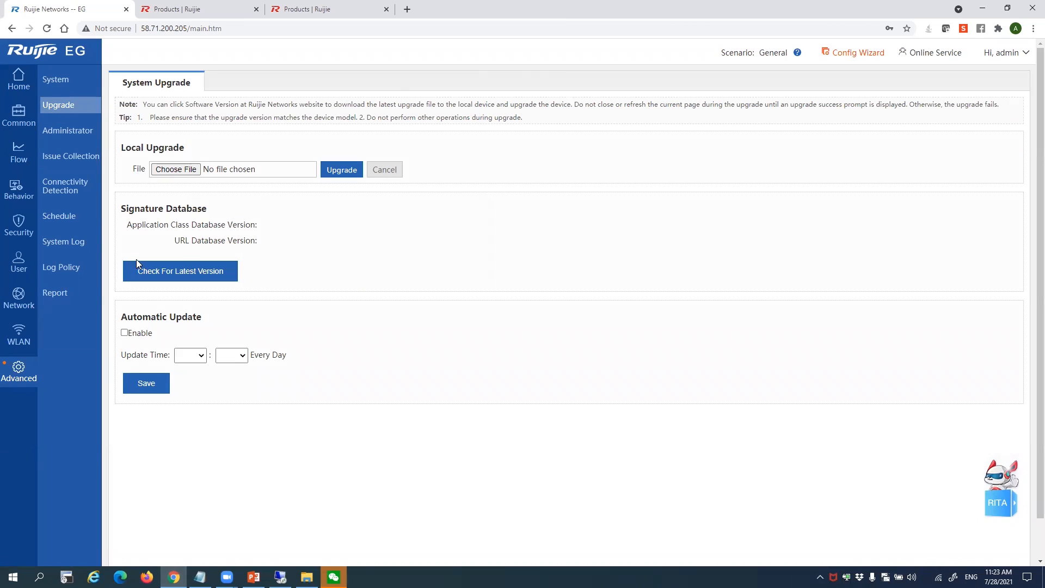
drag(126, 209, 218, 211)
click(277, 225)
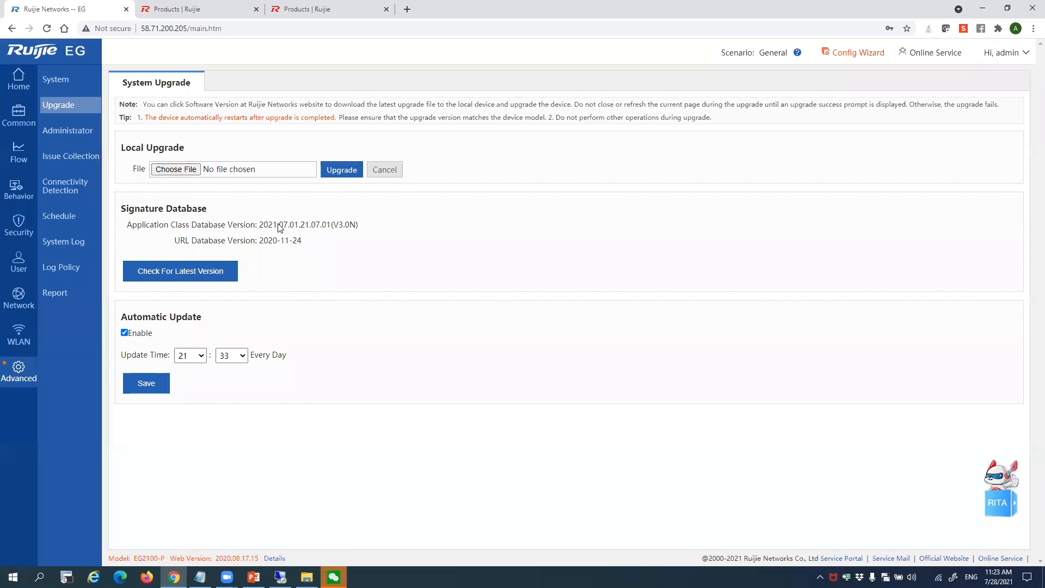
drag(305, 238, 176, 226)
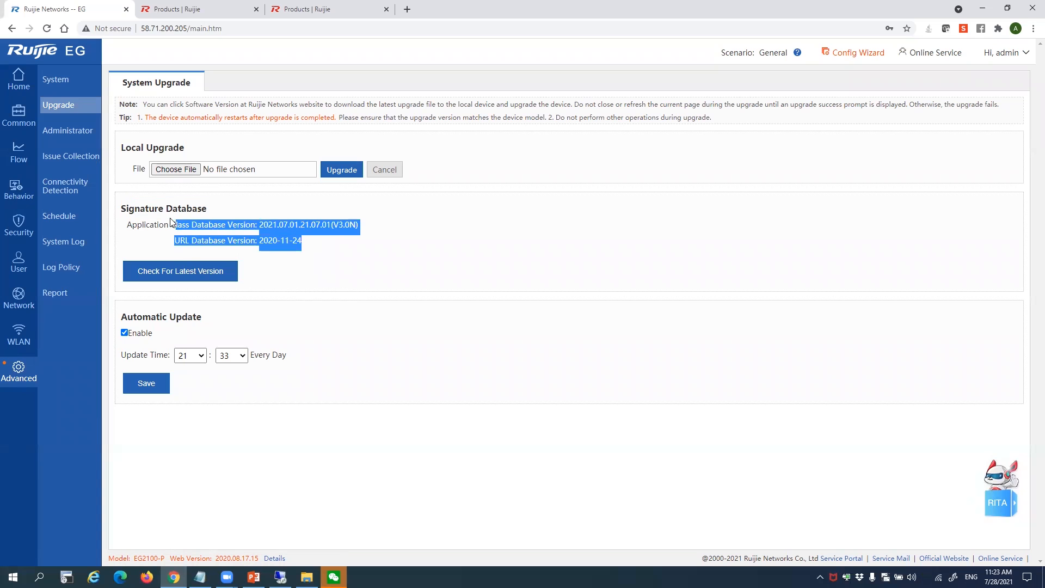
click(184, 253)
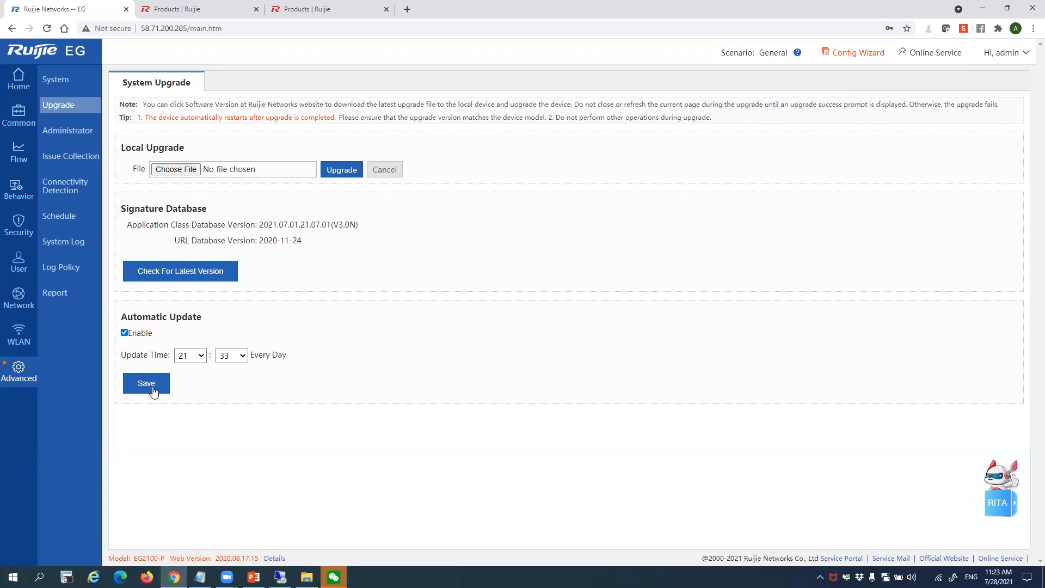
click(74, 132)
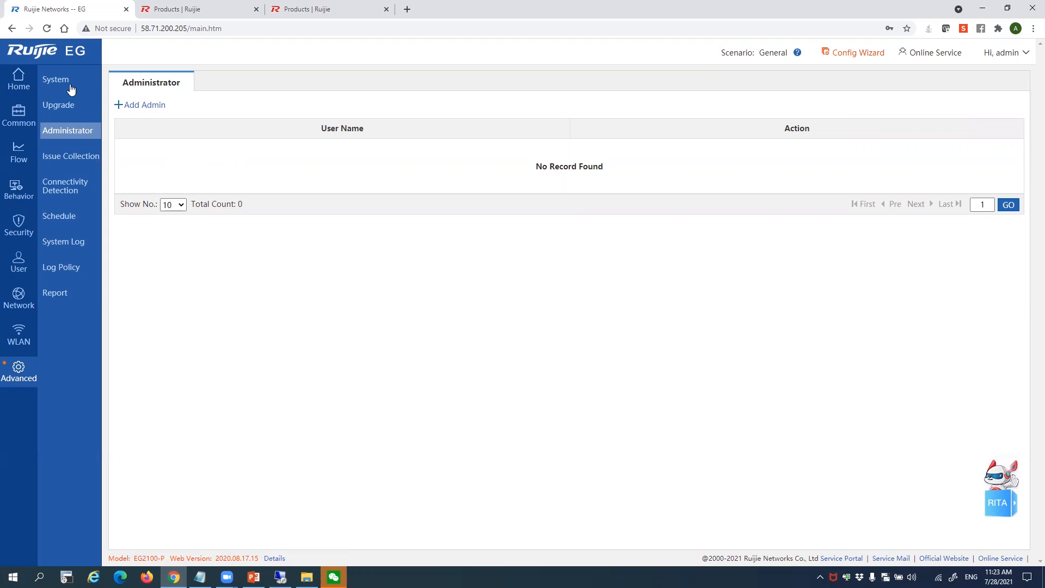
click(76, 159)
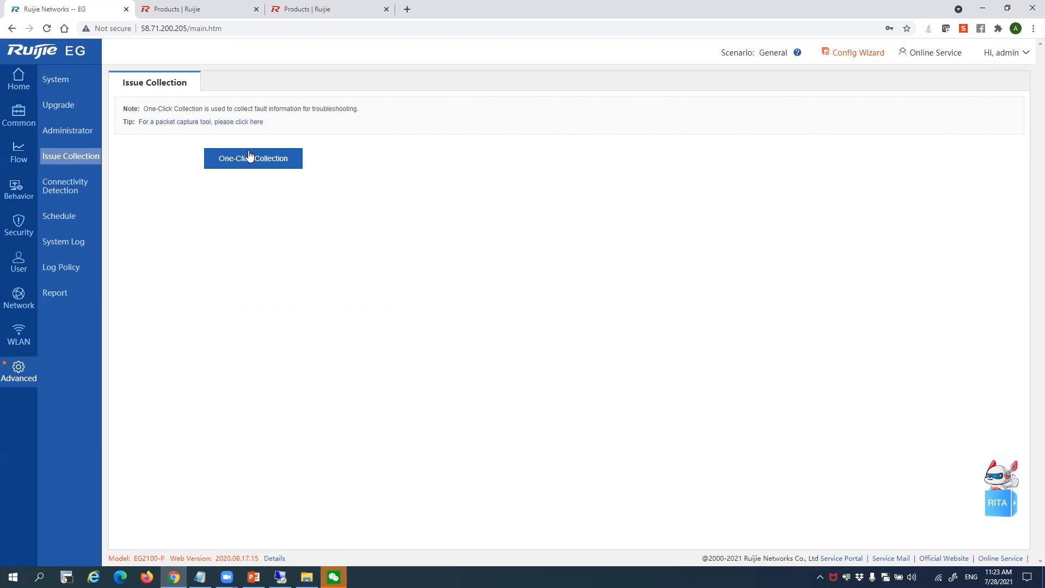
In Connectivity Detection's Egress Interface Detection, choose Src IP & Dest IP delay detection, then open Schedule
click(93, 195)
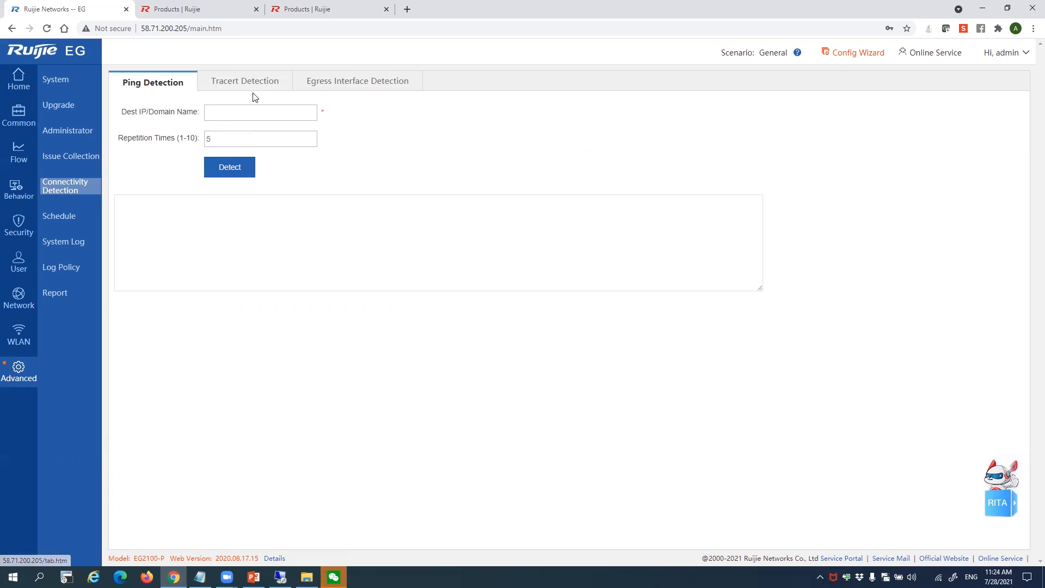
click(340, 83)
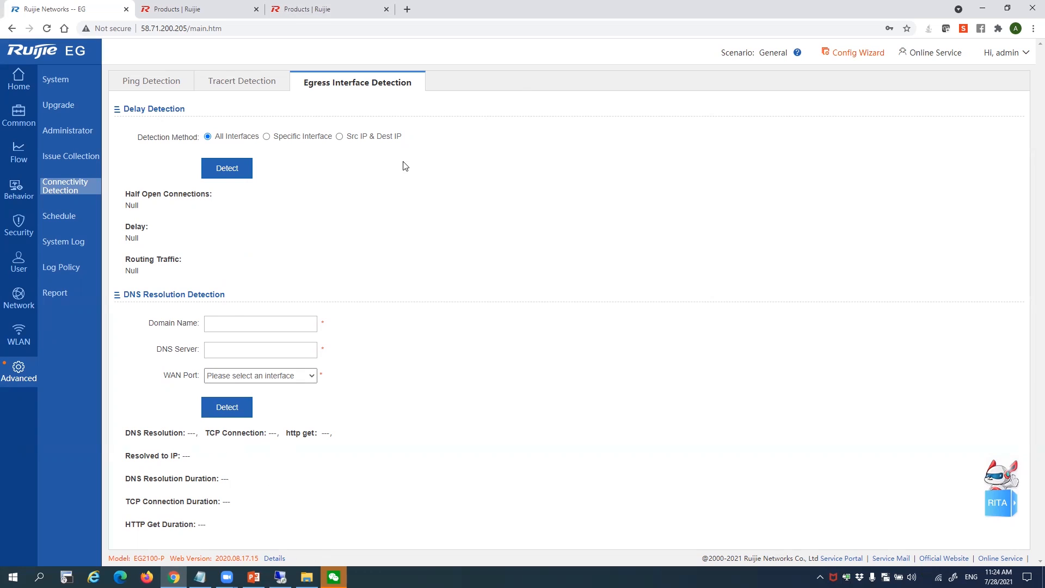
click(340, 137)
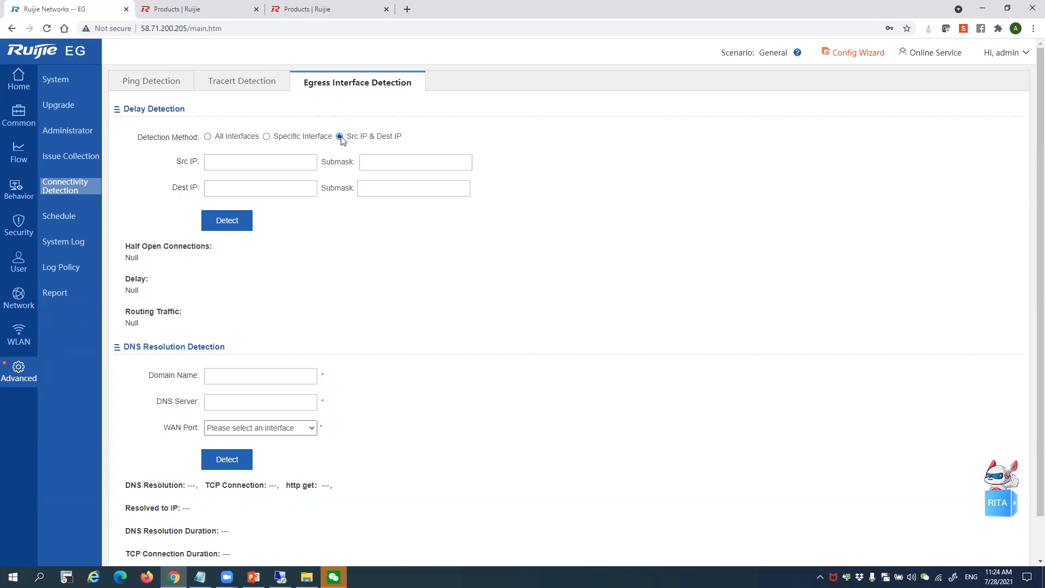
click(233, 165)
click(196, 234)
scroll(173, 376, down, 1)
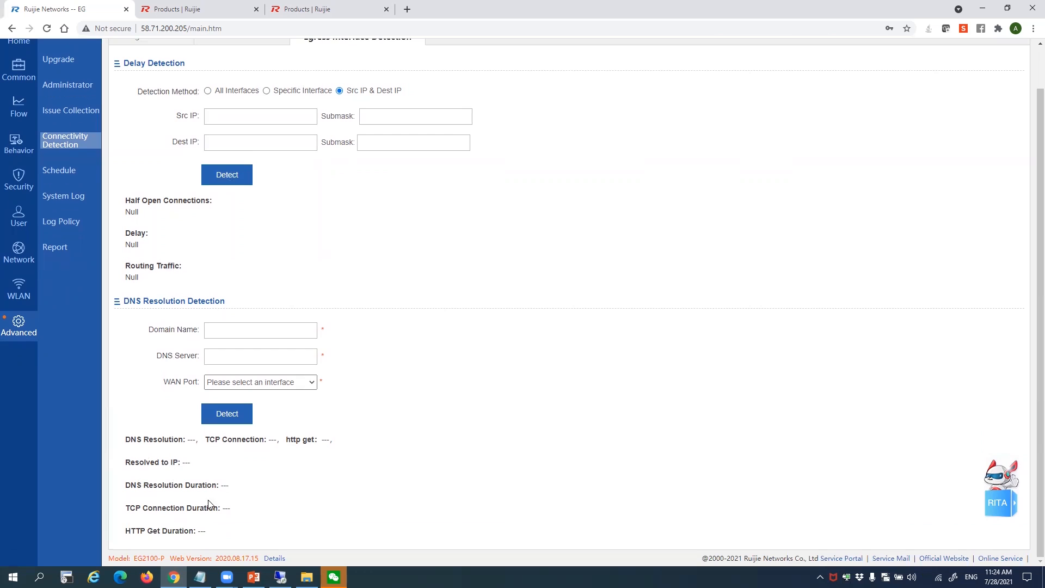
click(74, 171)
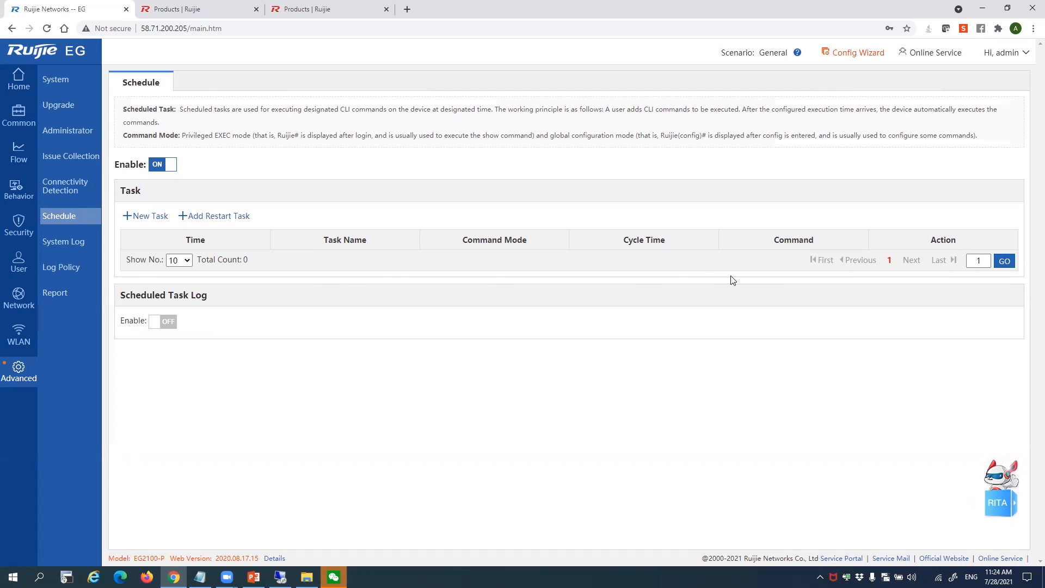
Check System Log and the empty Log Policy, then view the Report's operation log for 2021-7-28
click(86, 242)
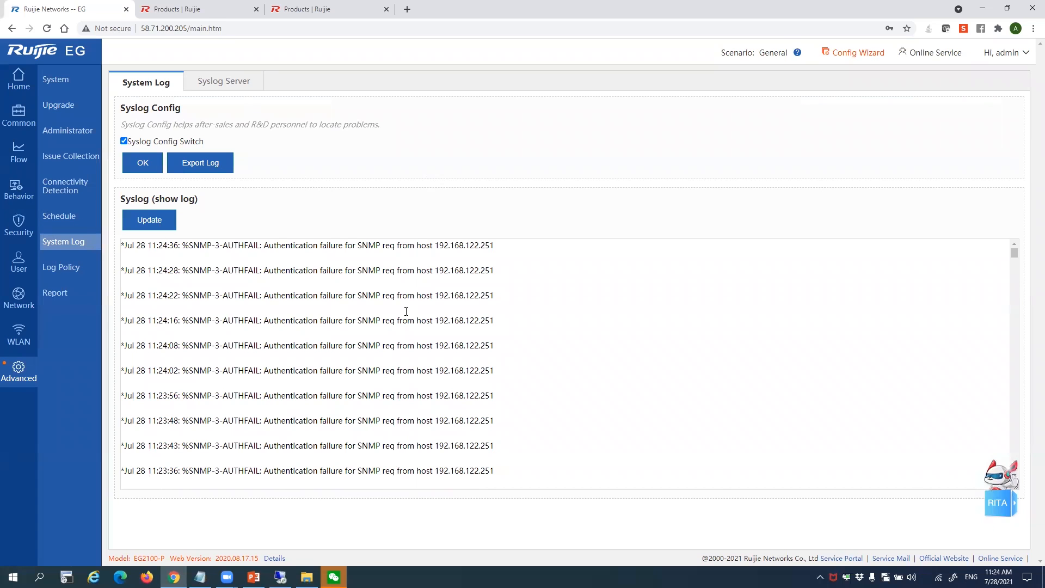
click(87, 268)
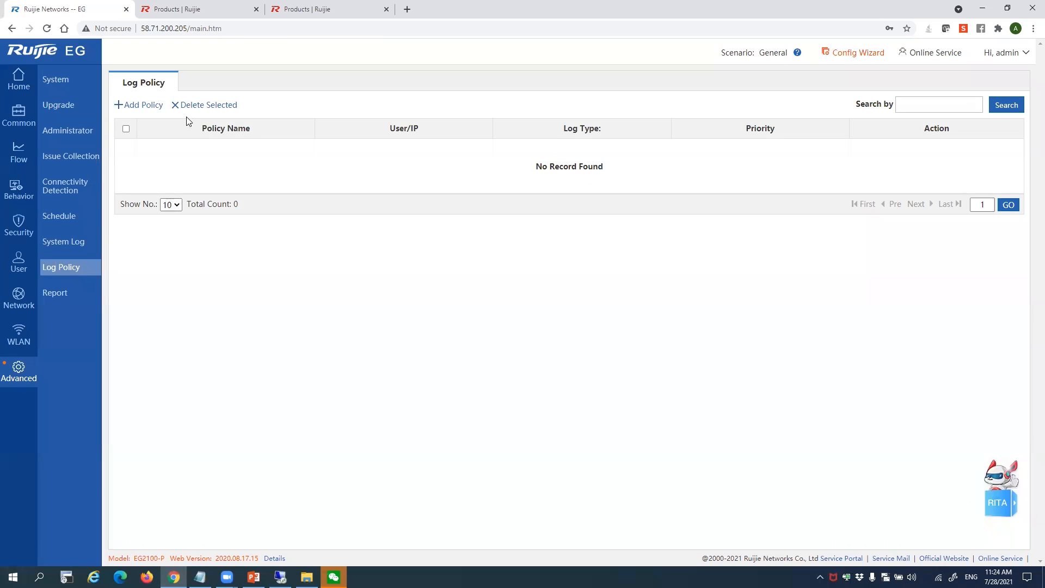
click(54, 296)
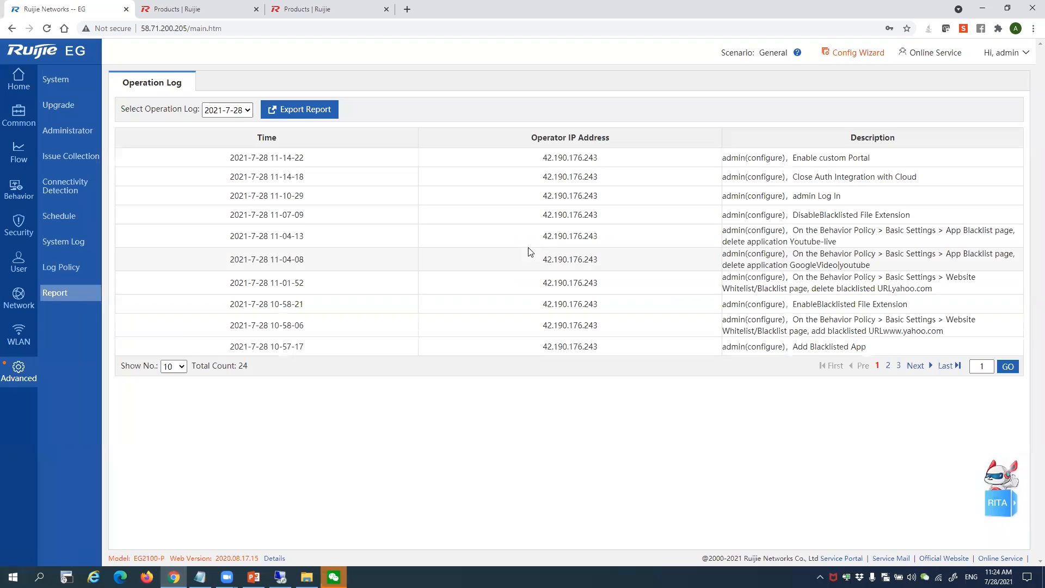